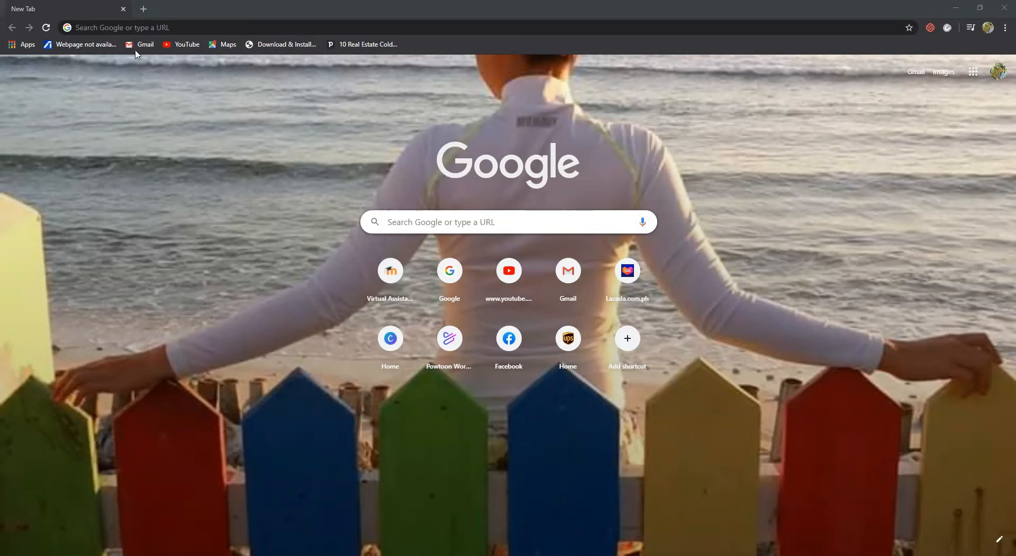
# Load shopify.com in the browser's blank new tab
pyautogui.click(133, 28)
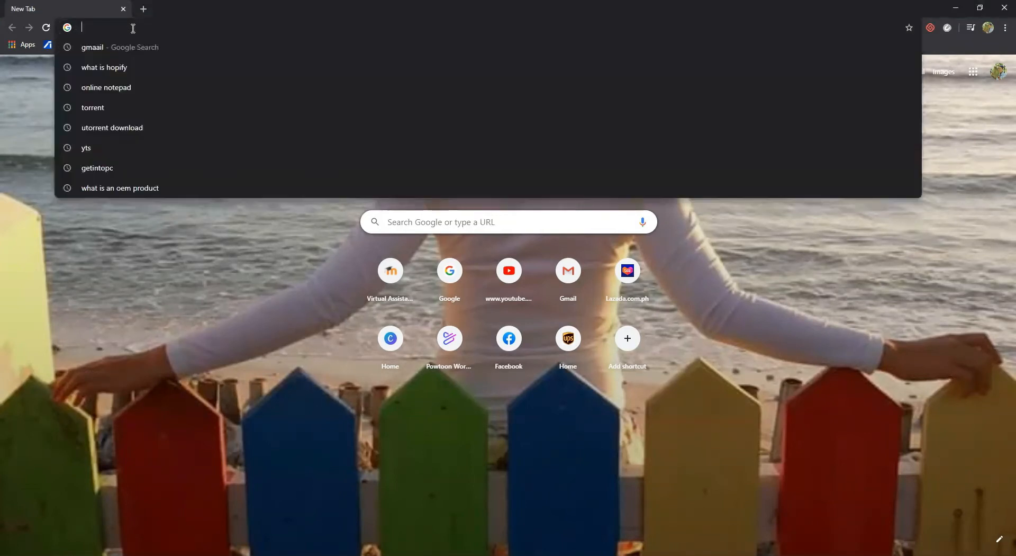
pyautogui.write('shopigy')
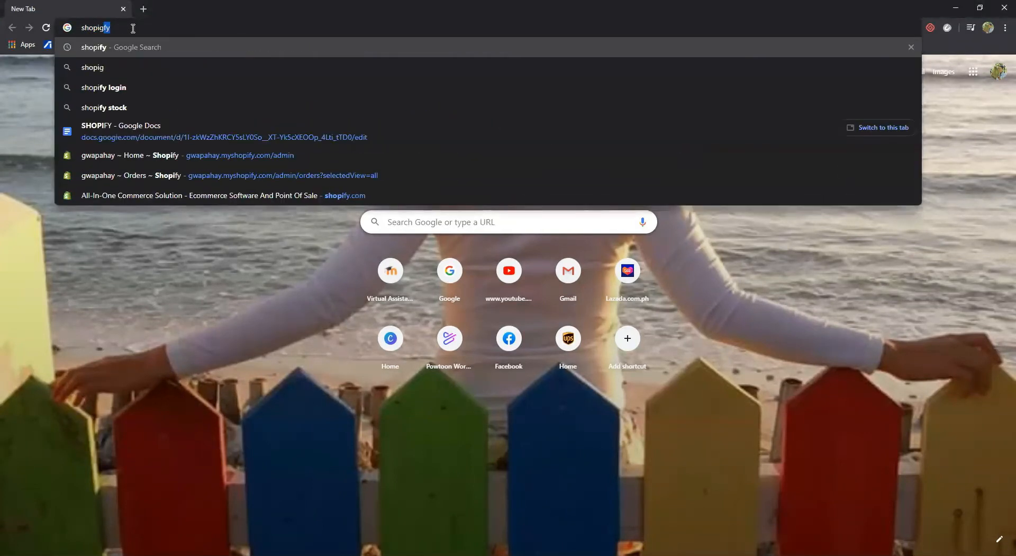
pyautogui.press('BackSpace')
pyautogui.press('BackSpace')
pyautogui.write('f')
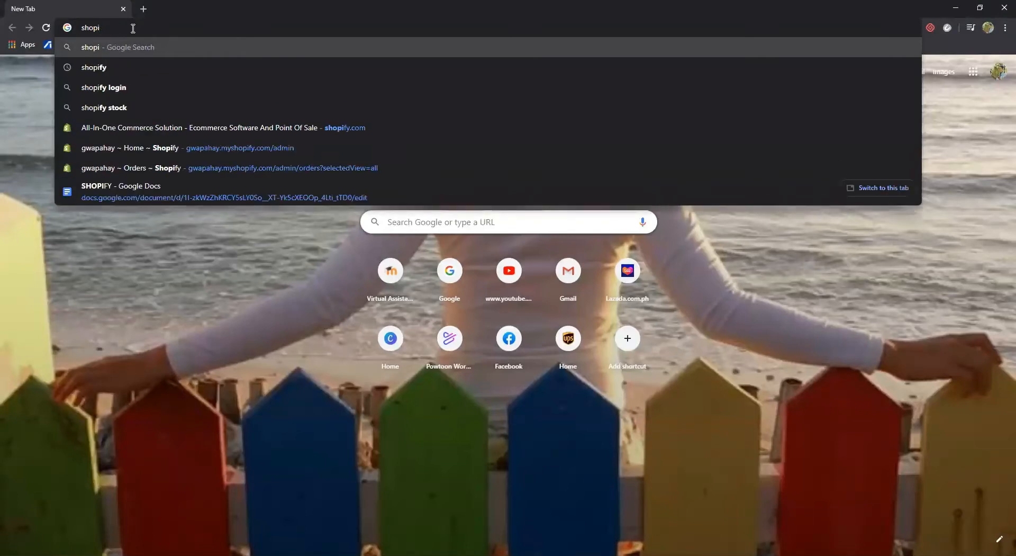
pyautogui.write('y.com')
pyautogui.press('Return')
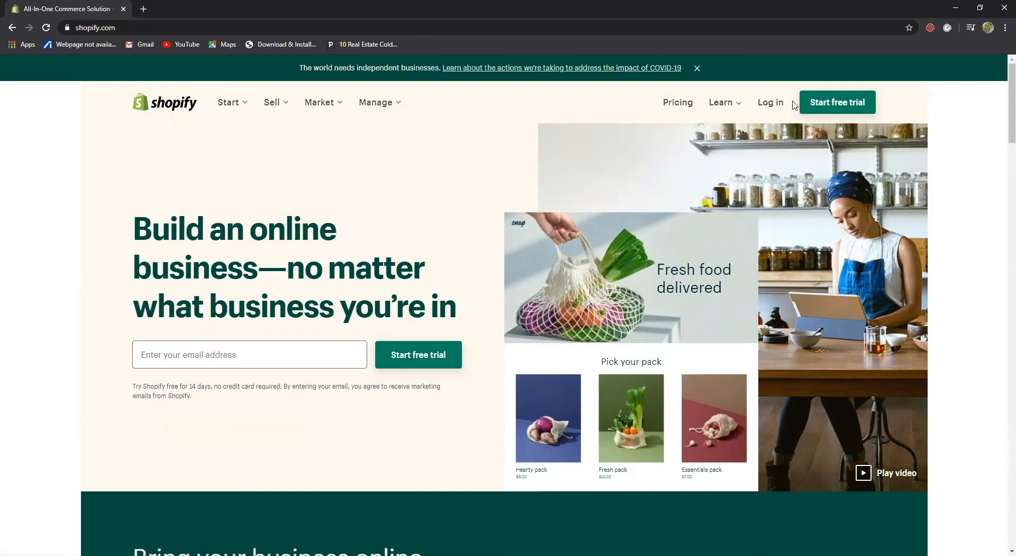
# Start the free trial and enter the signup email address and account password
pyautogui.click(831, 107)
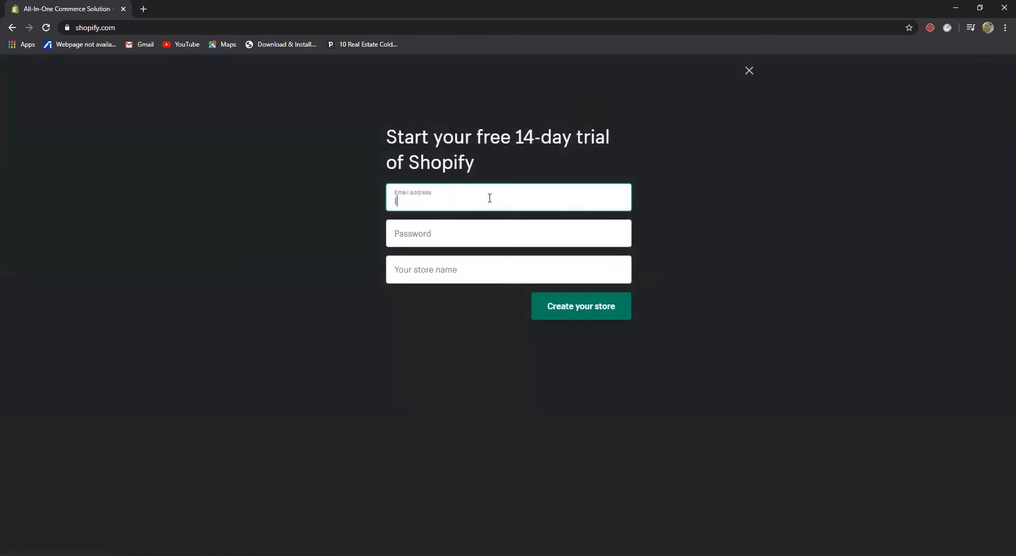
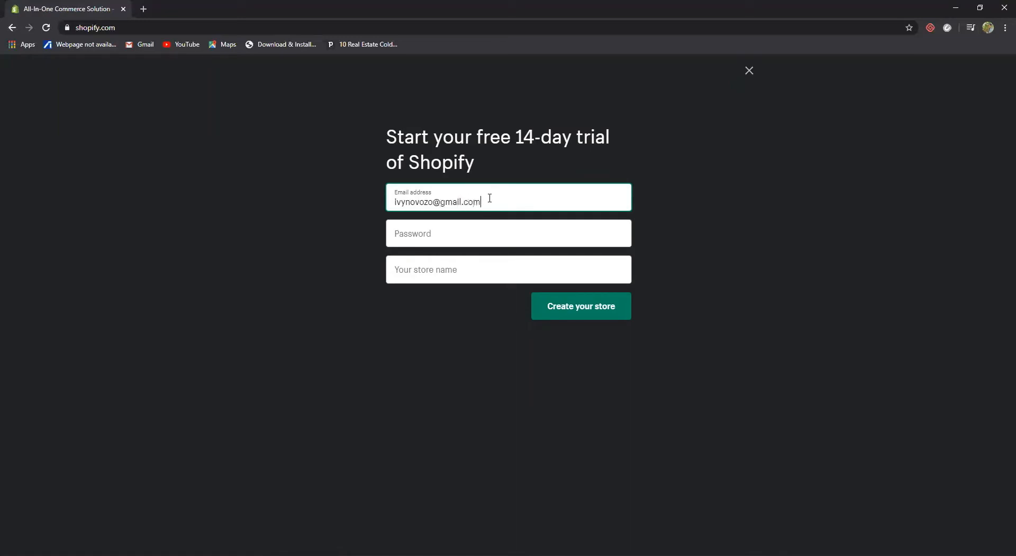
pyautogui.click(458, 242)
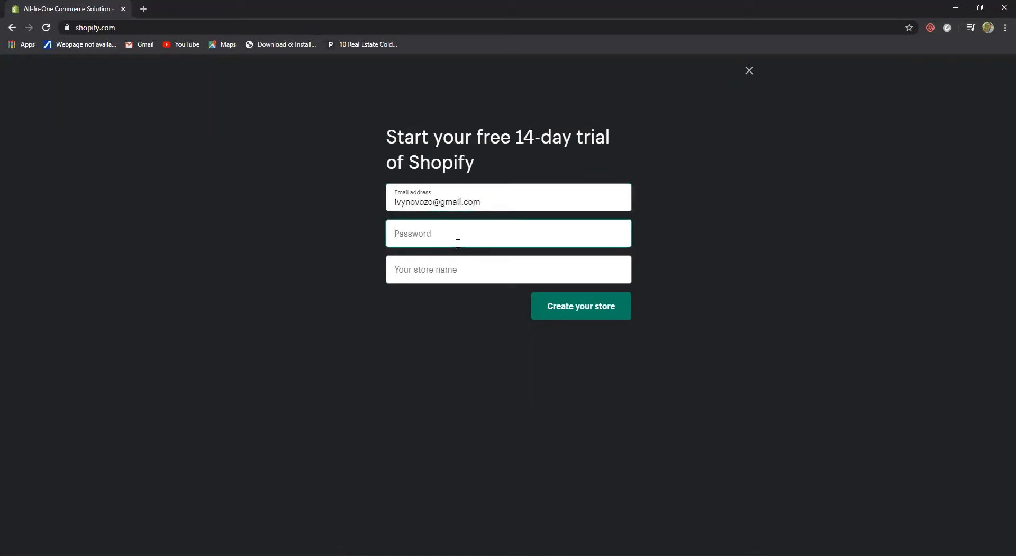
pyautogui.write('•••••••••••••••')
# Enter 'Beauty For All Seasons' as the store name
pyautogui.click(454, 270)
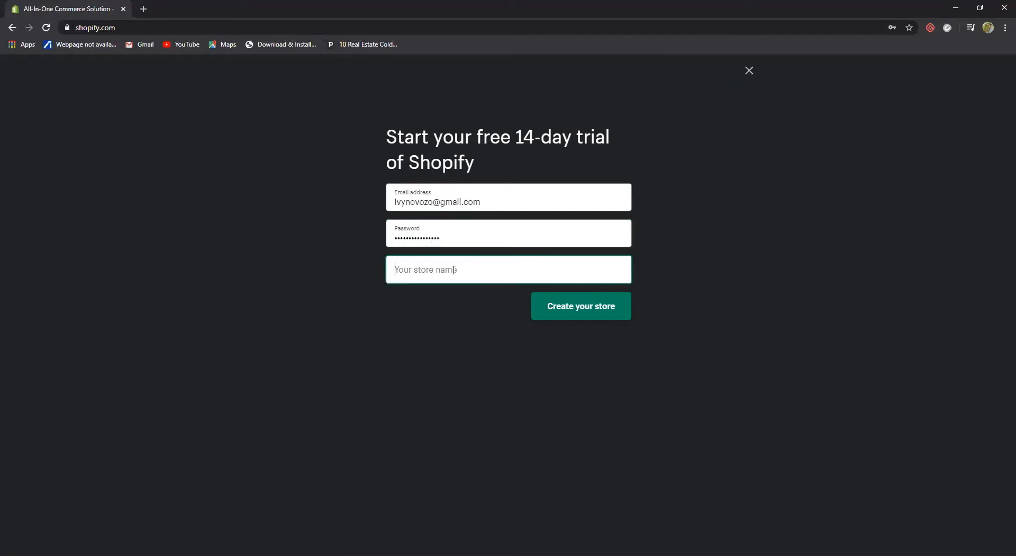
pyautogui.write('bea')
pyautogui.press('BackSpace')
pyautogui.press('BackSpace')
pyautogui.press('BackSpace')
pyautogui.write('Beauty ')
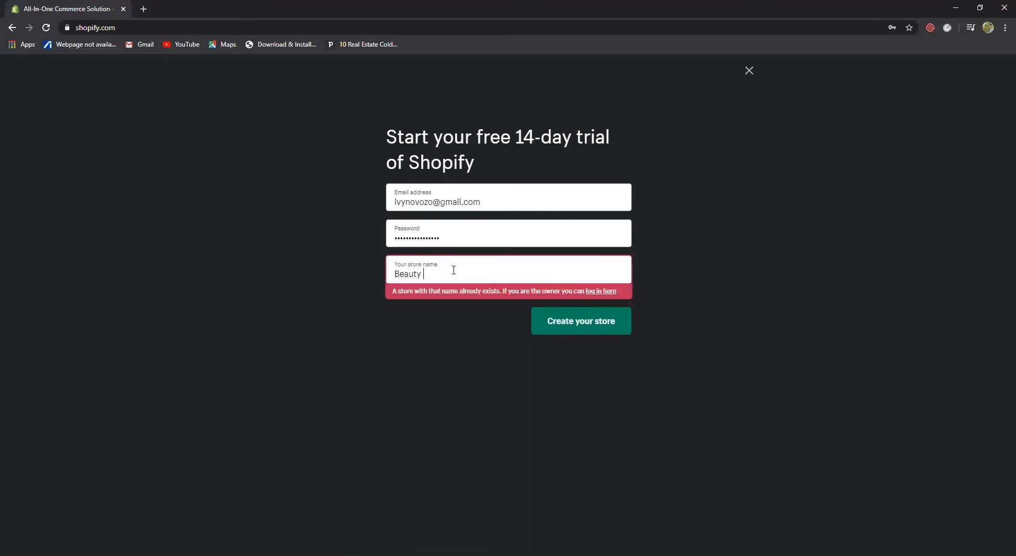
pyautogui.write('For All Se')
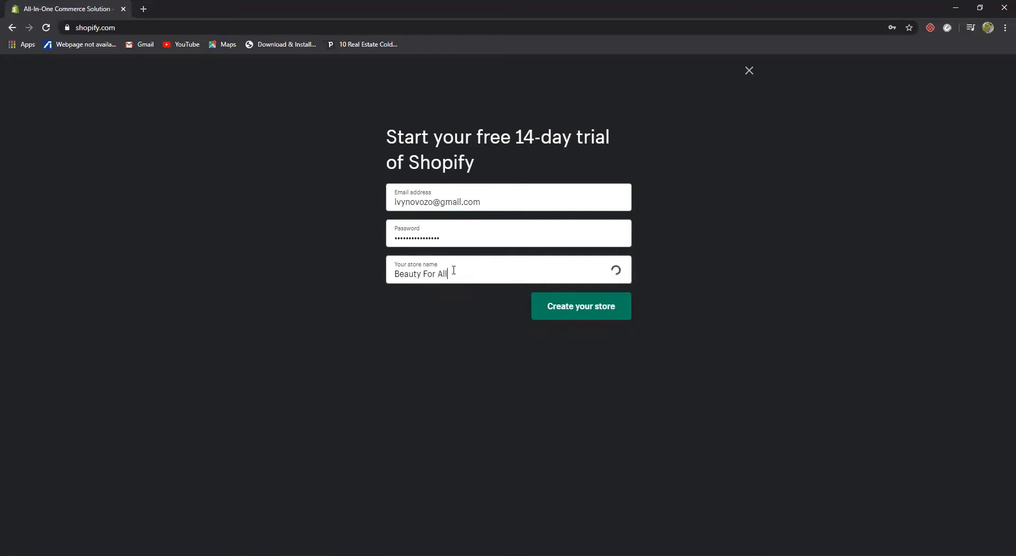
pyautogui.write('asons')
# Create the store and answer: already selling offline, launching in a few weeks, selling online only
pyautogui.click(587, 312)
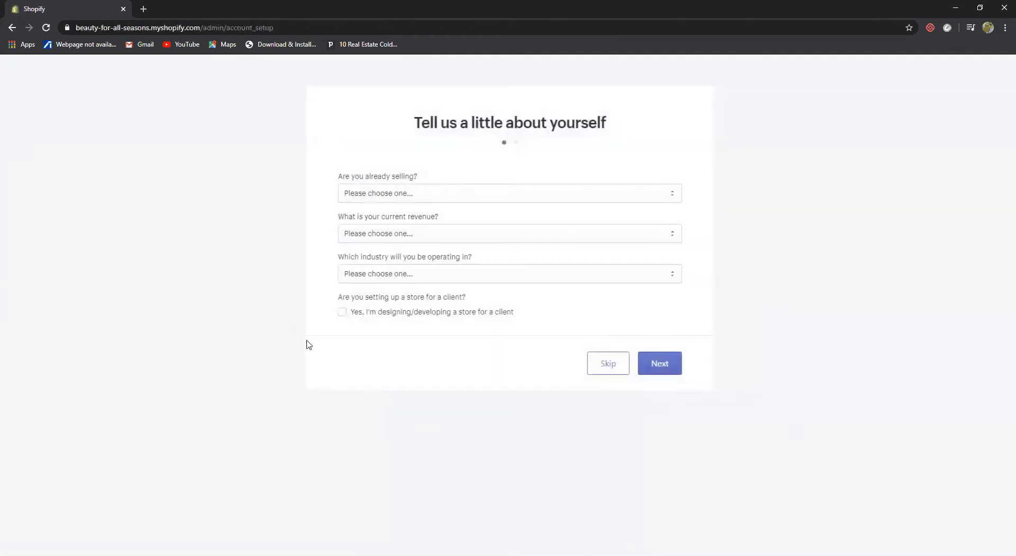
pyautogui.click(671, 196)
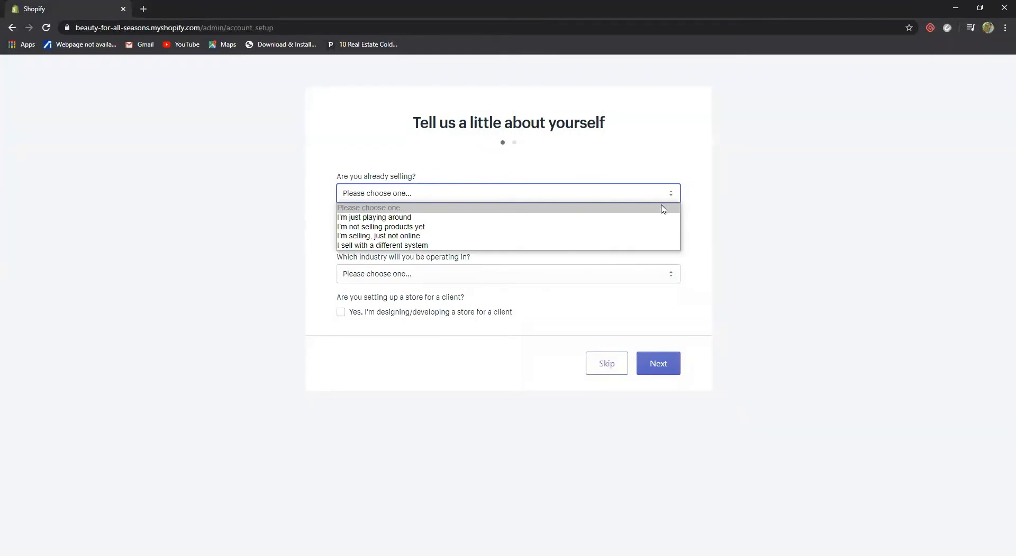
pyautogui.click(658, 236)
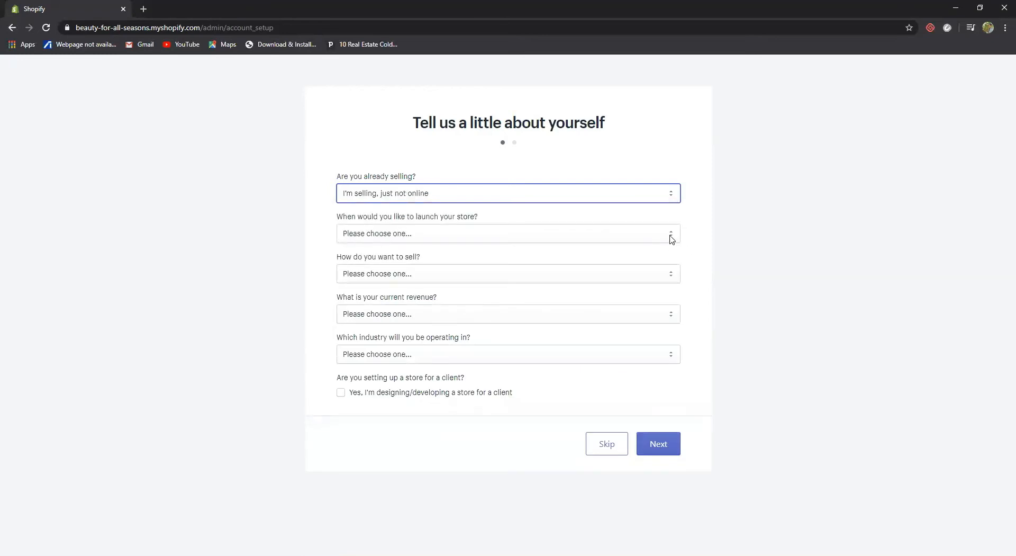
pyautogui.click(673, 239)
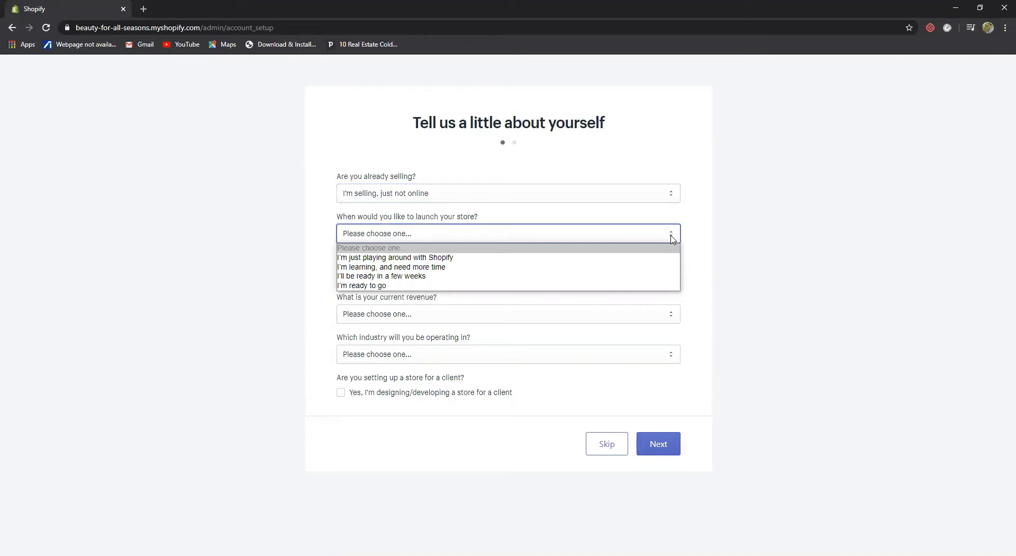
pyautogui.click(665, 277)
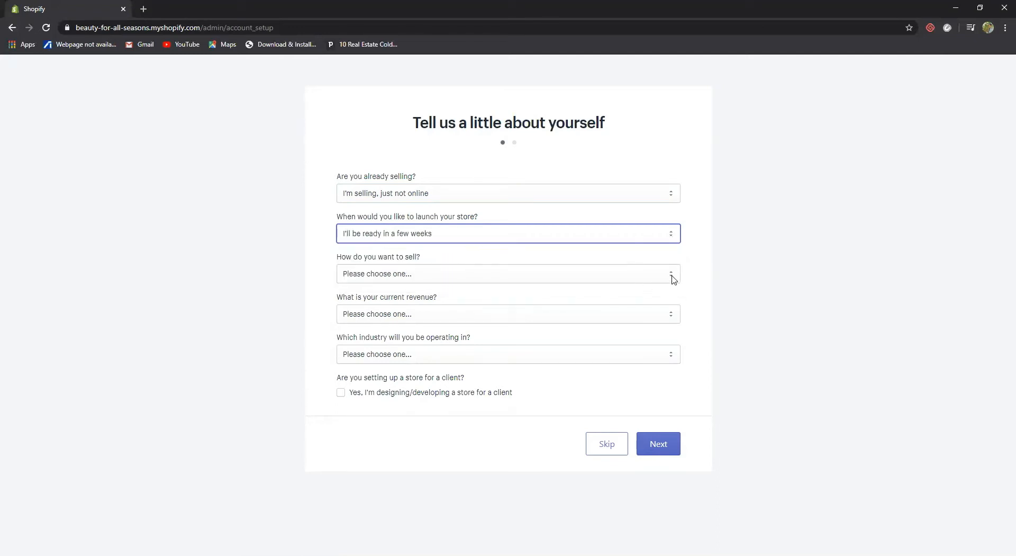
pyautogui.click(672, 278)
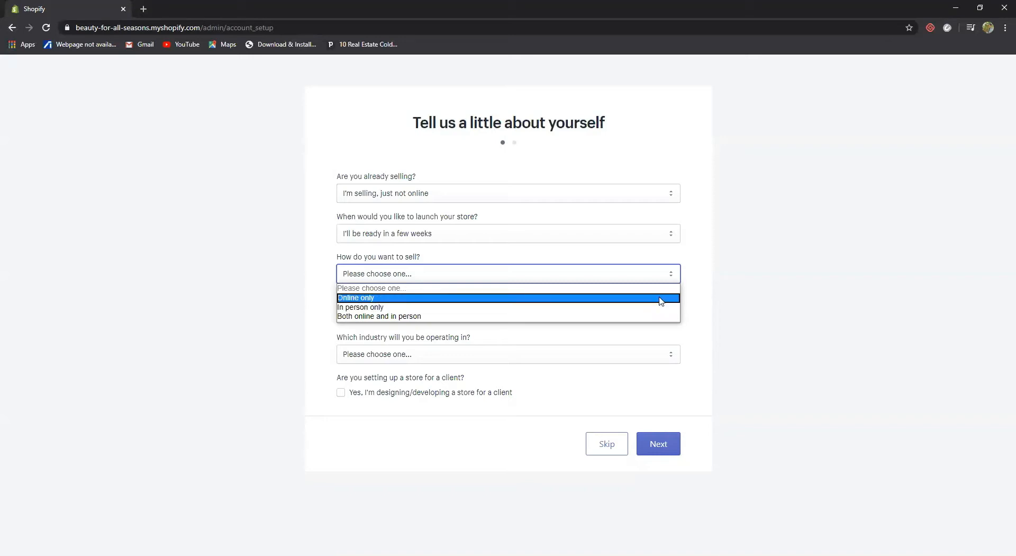
pyautogui.click(661, 298)
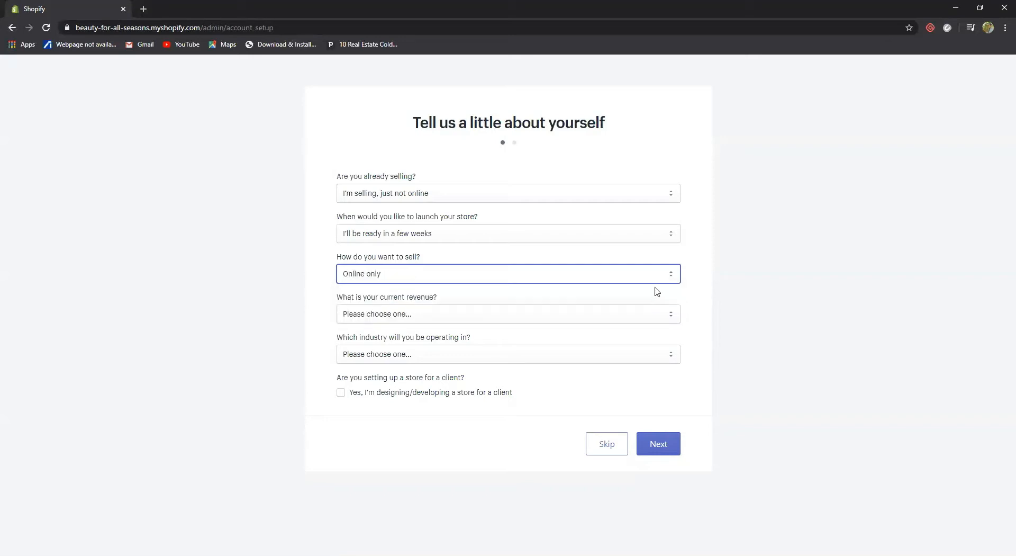
# Set current revenue to ₱0 PHP and industry to Beauty, then go to the next step
pyautogui.click(744, 276)
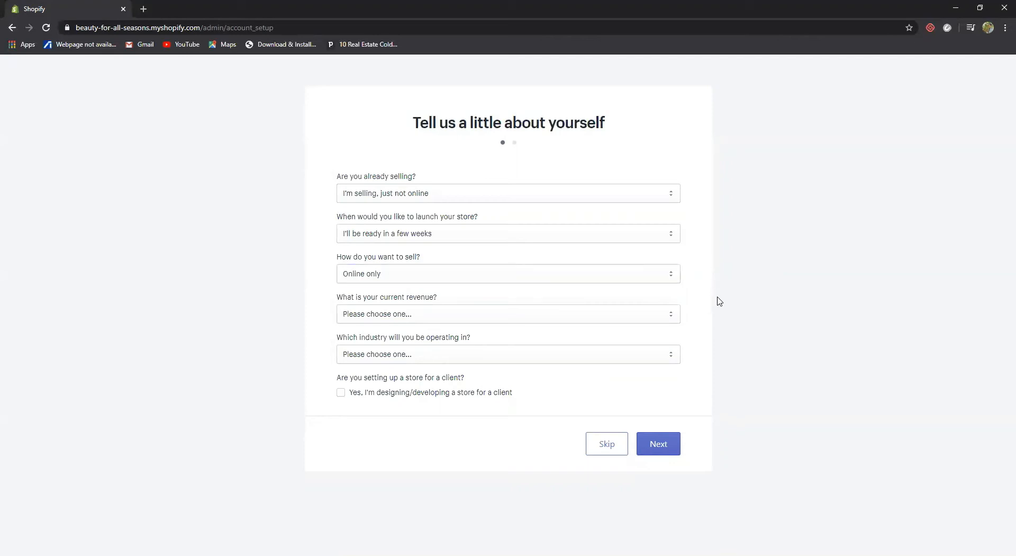
pyautogui.click(673, 319)
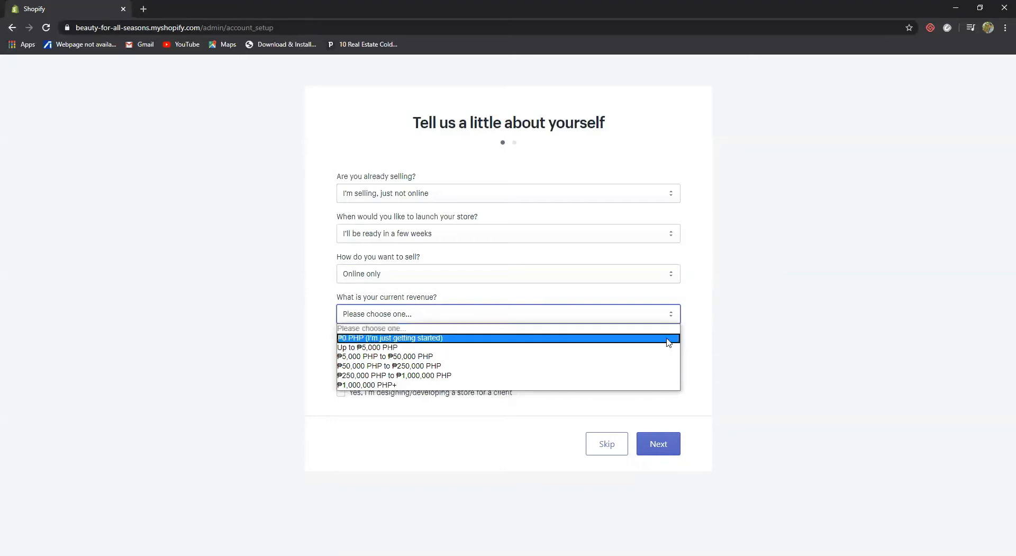
pyautogui.click(668, 339)
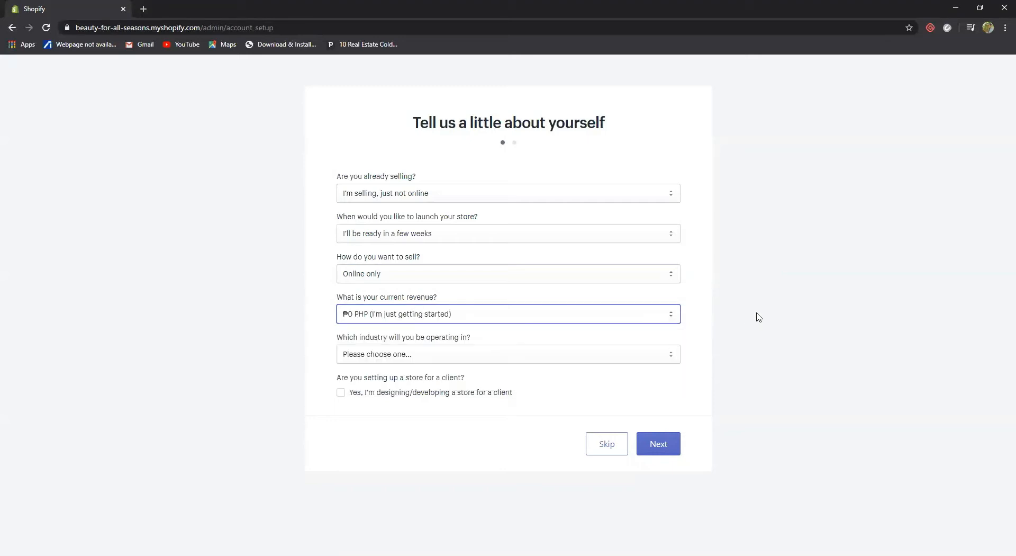
pyautogui.click(671, 358)
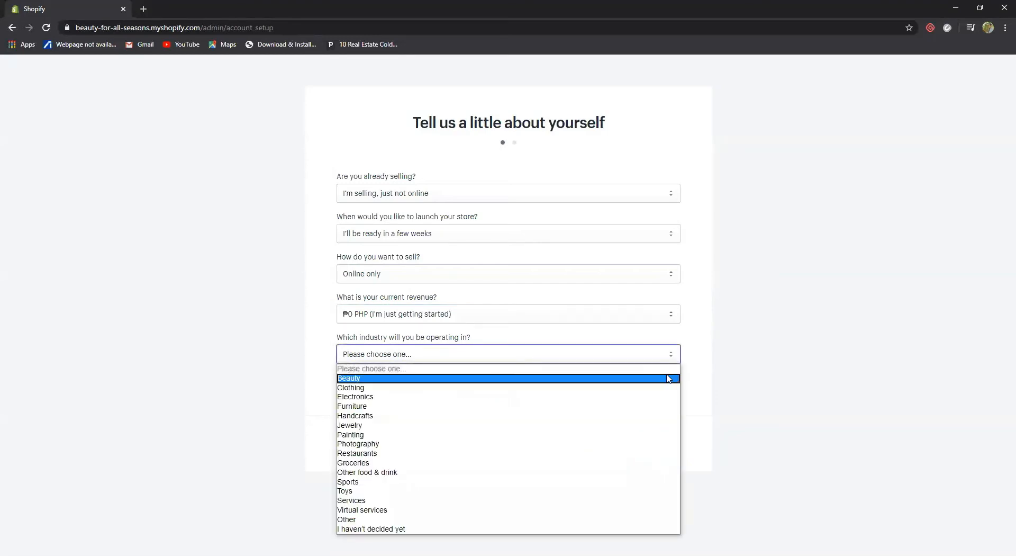
pyautogui.click(668, 378)
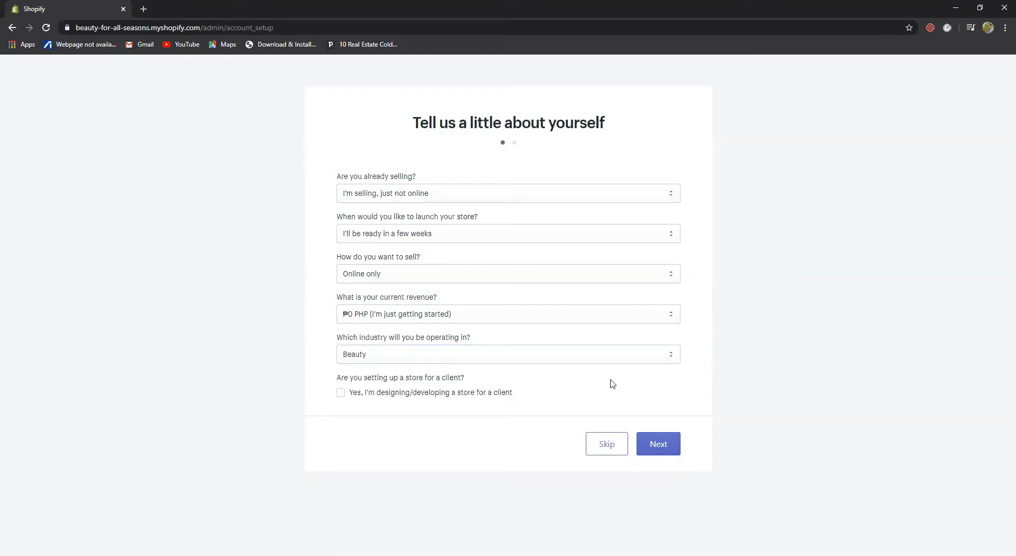
pyautogui.click(659, 447)
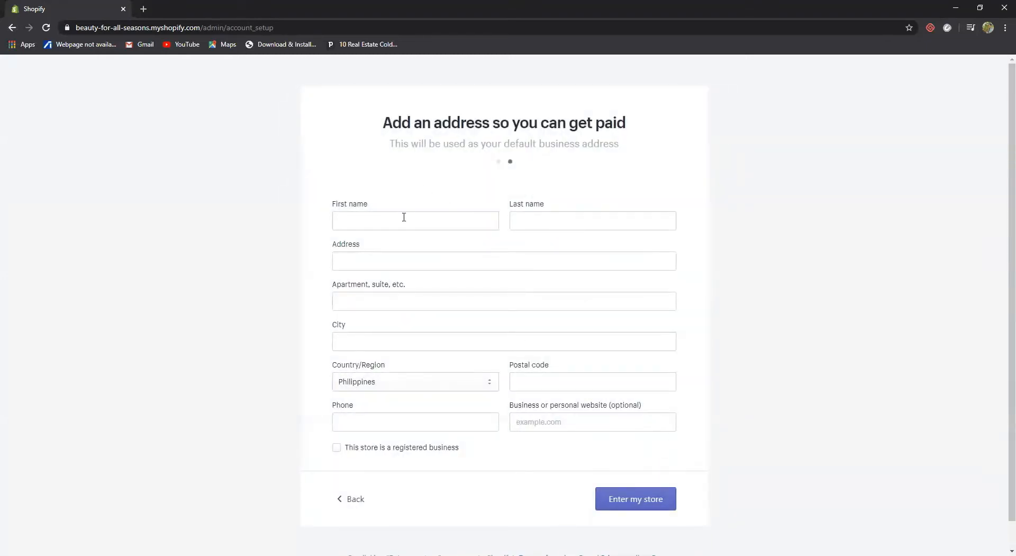
# Fill in the owner's first and last name on the business address form
pyautogui.click(397, 223)
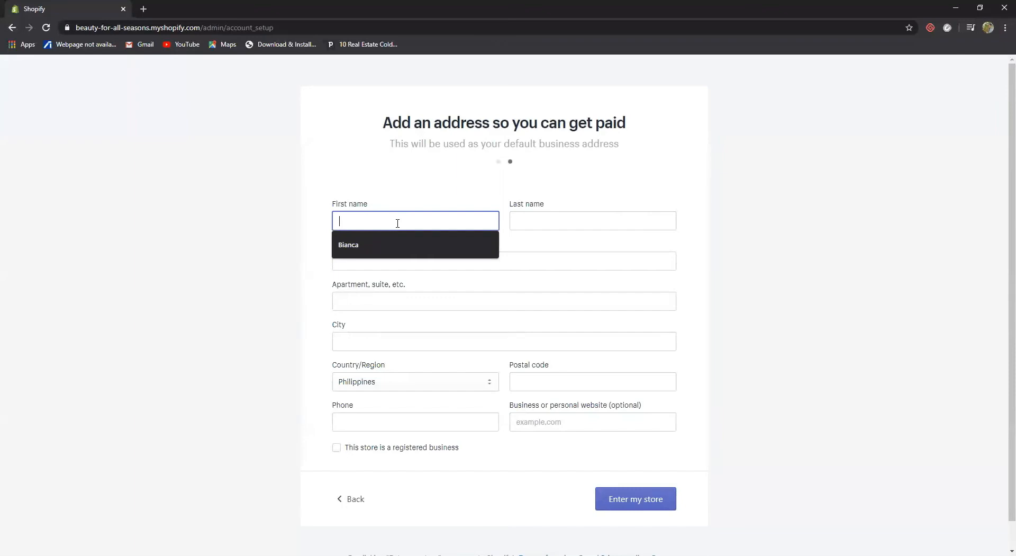
pyautogui.click(395, 244)
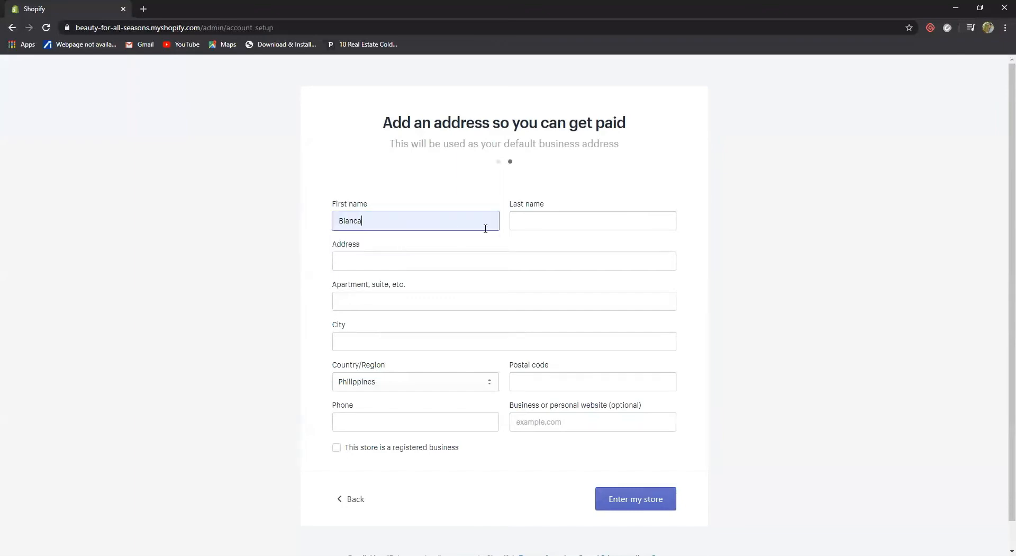
pyautogui.click(526, 222)
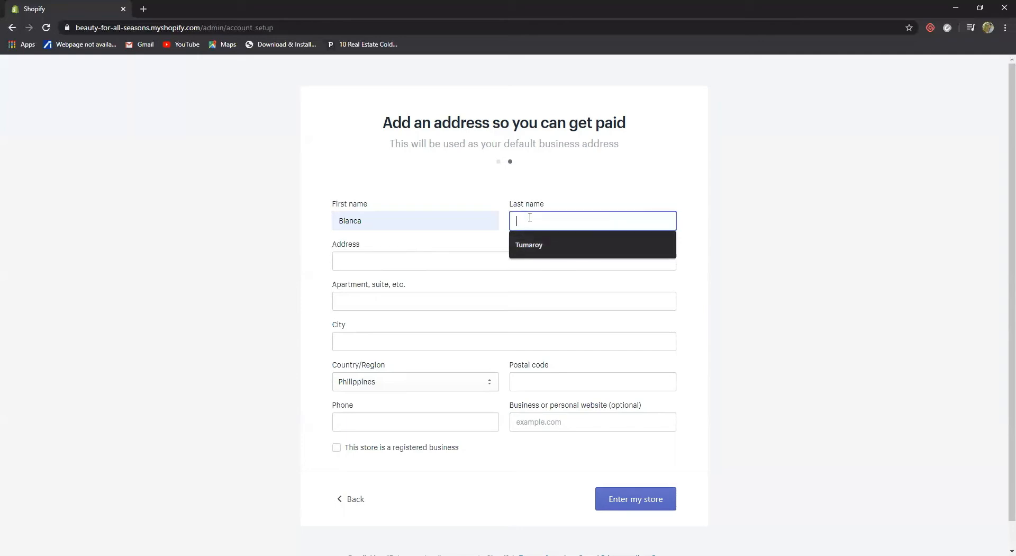
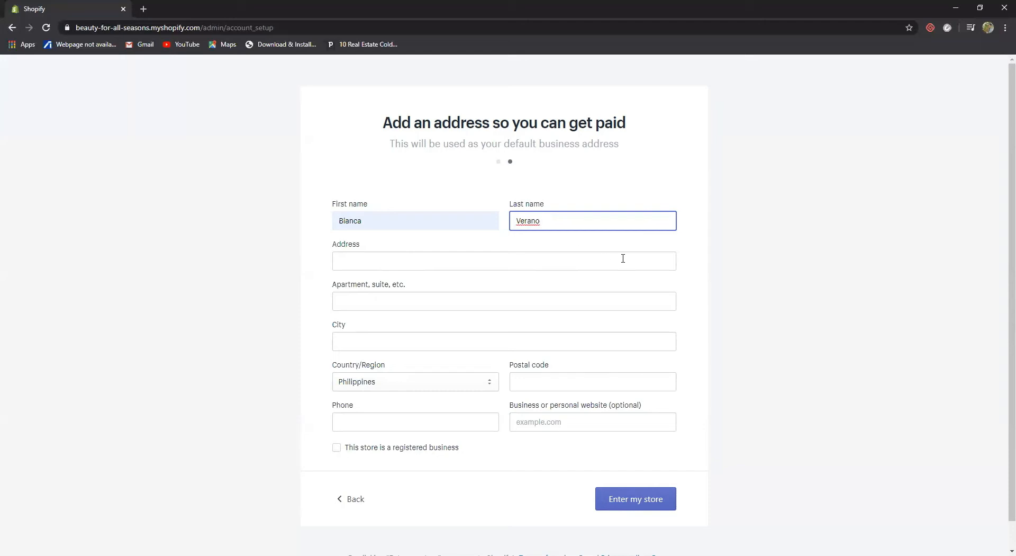
# Enter the business street address
pyautogui.click(445, 257)
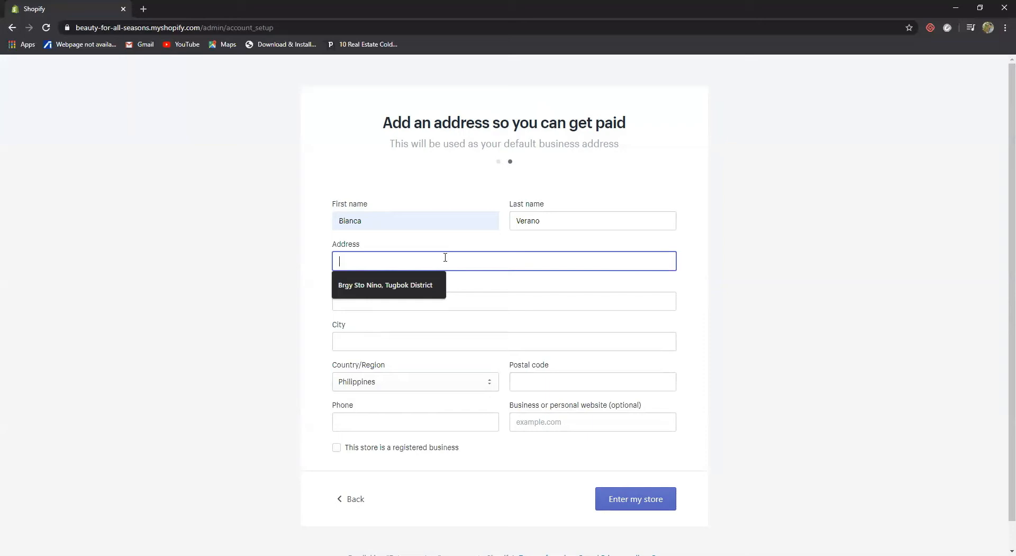
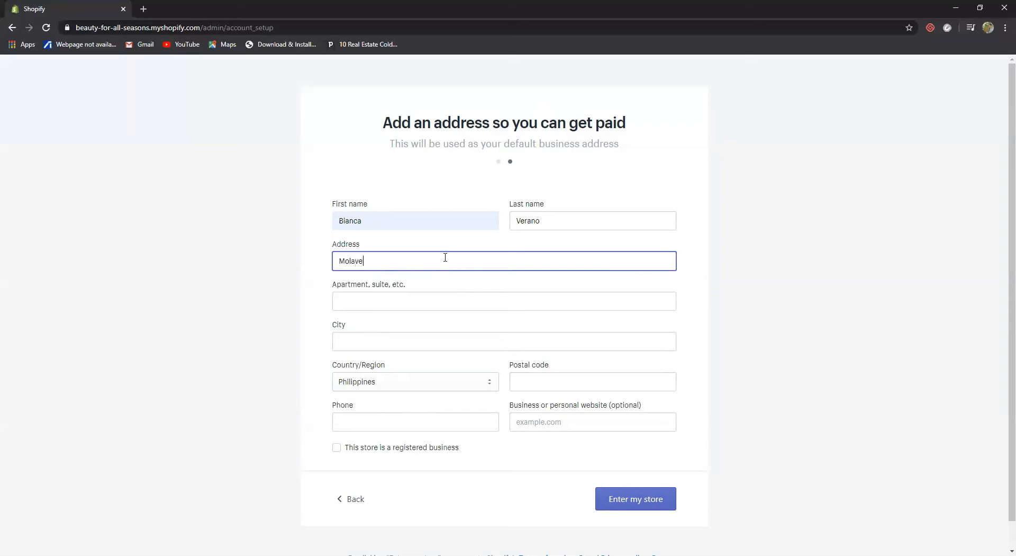
pyautogui.write('kaho')
pyautogui.press('BackSpace')
pyautogui.press('BackSpace')
pyautogui.press('BackSpace')
pyautogui.press('BackSpace')
pyautogui.write('Kahoy,')
# Pick the suggested city, enter the postal code and phone number, and submit to enter the store
pyautogui.click(368, 341)
pyautogui.click(370, 365)
pyautogui.click(547, 384)
pyautogui.write('8000')
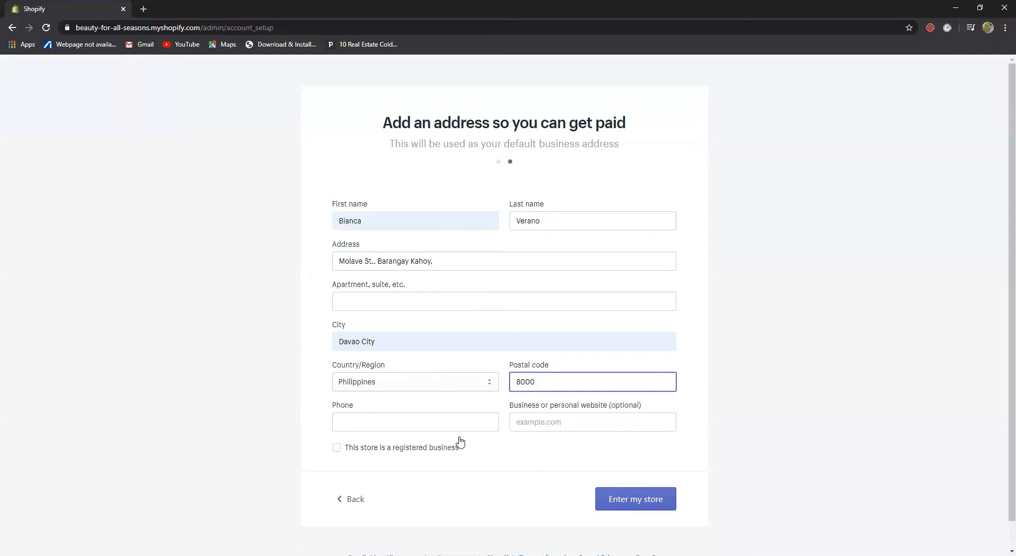
pyautogui.click(427, 418)
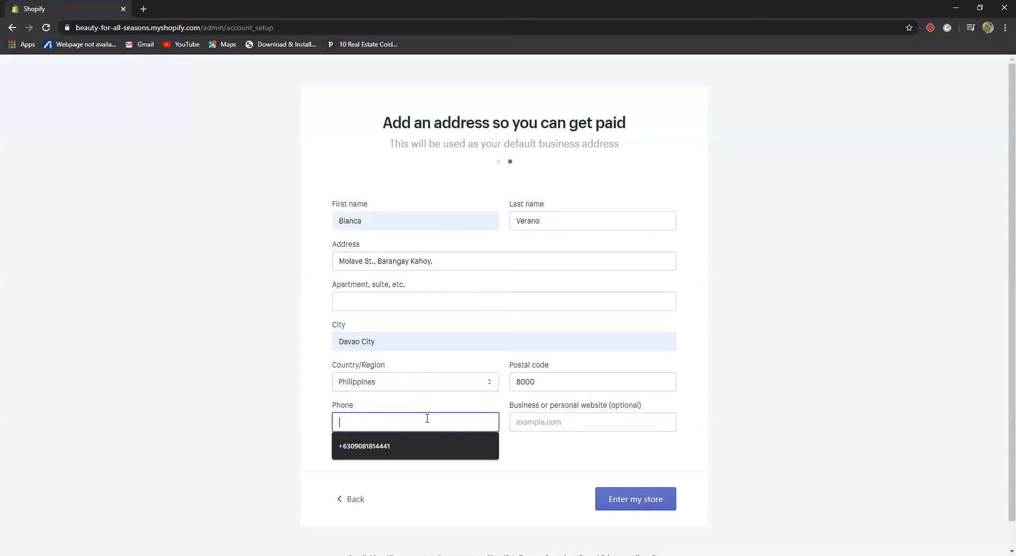
pyautogui.write('=')
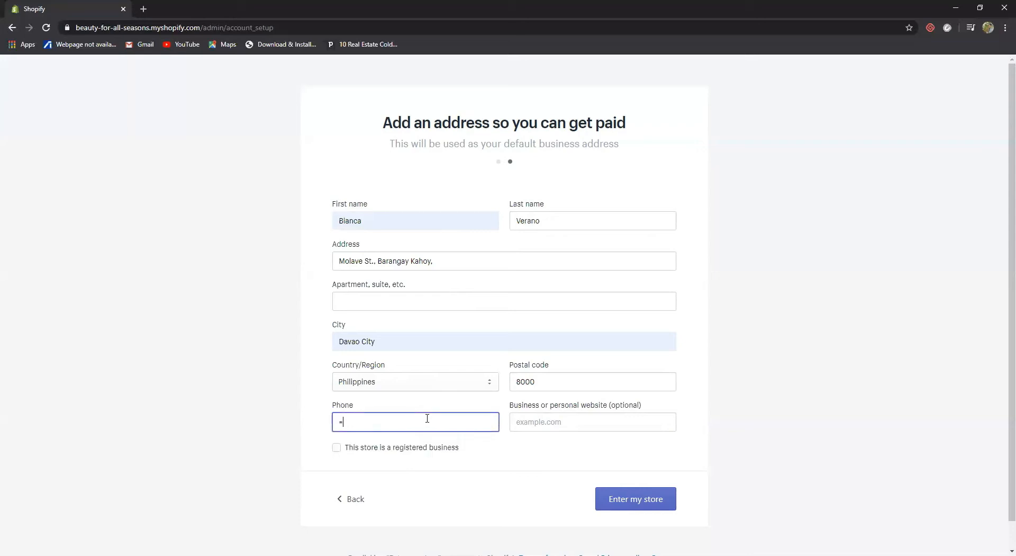
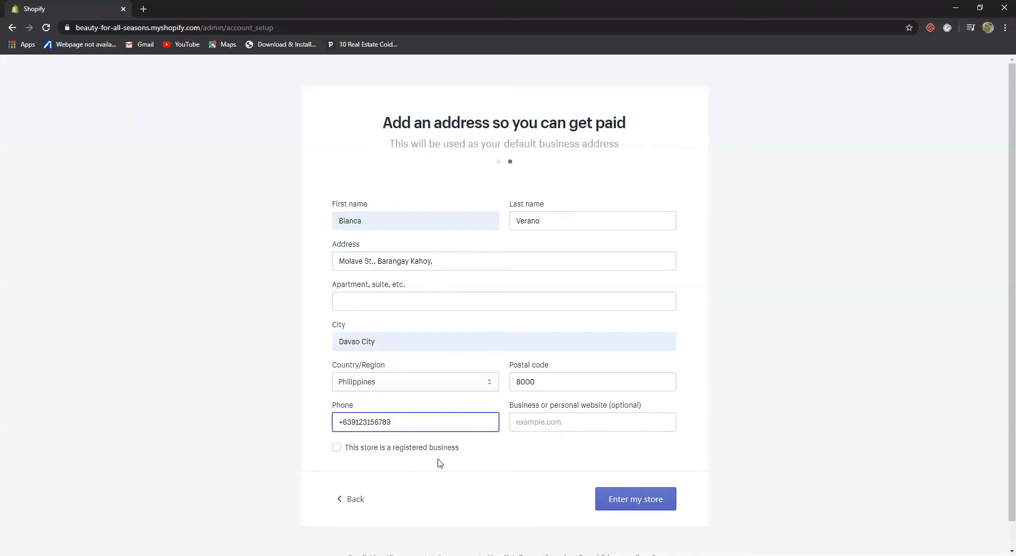
pyautogui.click(625, 500)
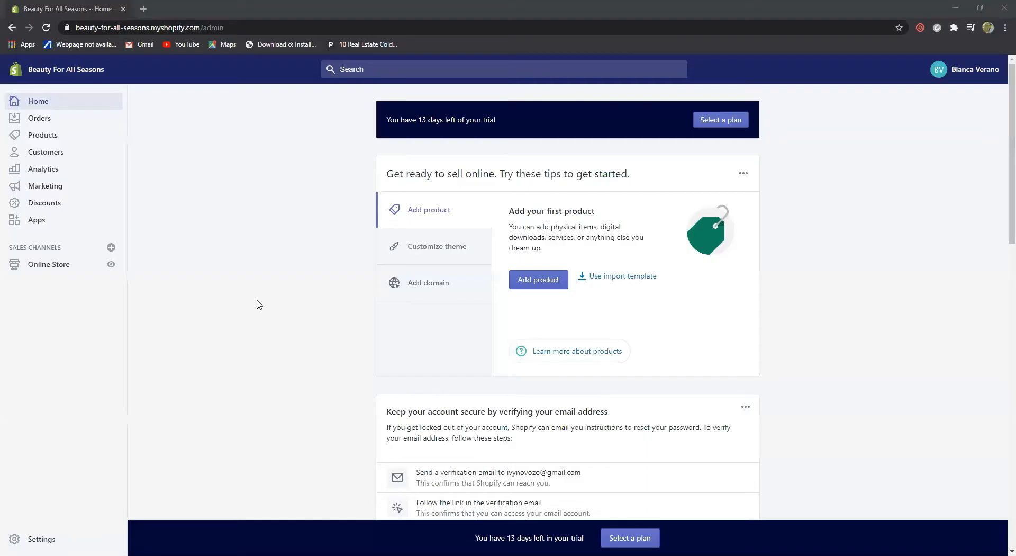
# Show the Customize theme tip on the Home page's getting-started card
pyautogui.click(257, 300)
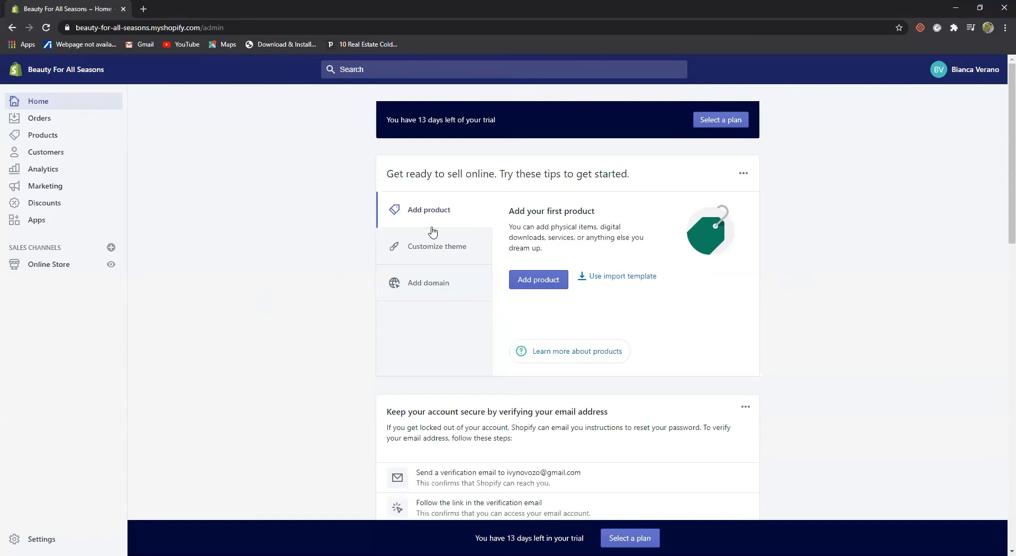
pyautogui.click(473, 255)
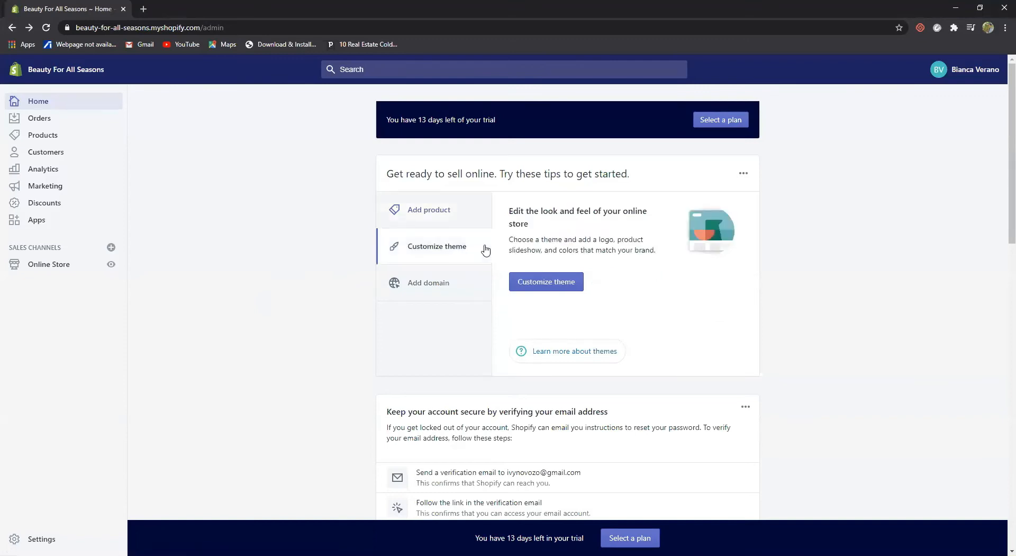
pyautogui.scroll(-3, 560, 288)
pyautogui.scroll(3, 560, 288)
# Go to the Themes page and open the Explore free themes gallery
pyautogui.click(554, 281)
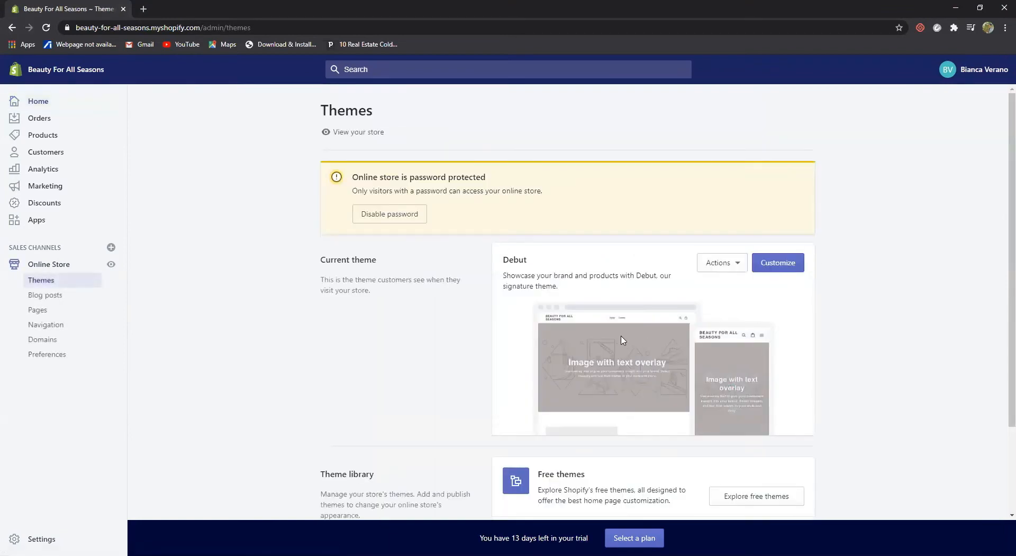
pyautogui.scroll(-1, 623, 340)
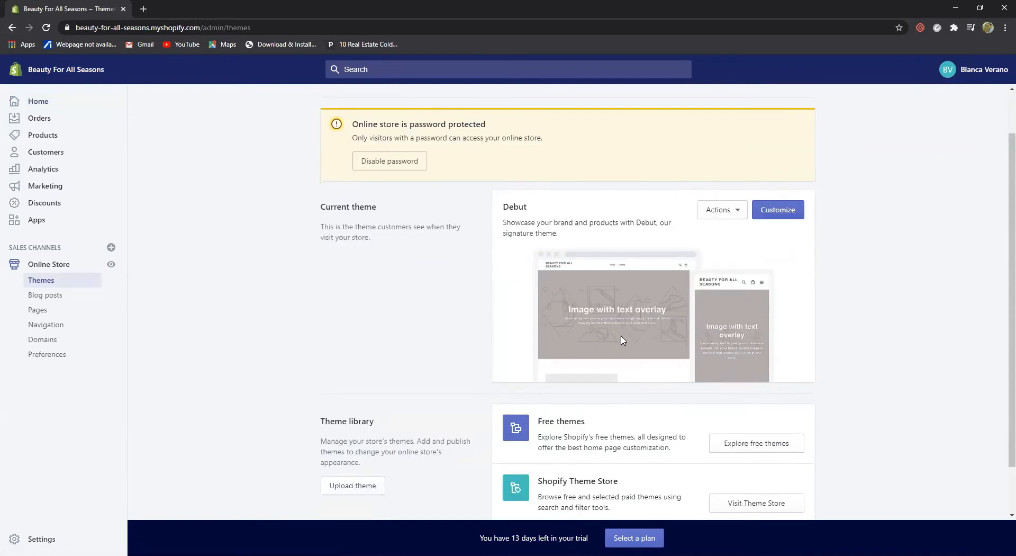
pyautogui.scroll(-1, 623, 340)
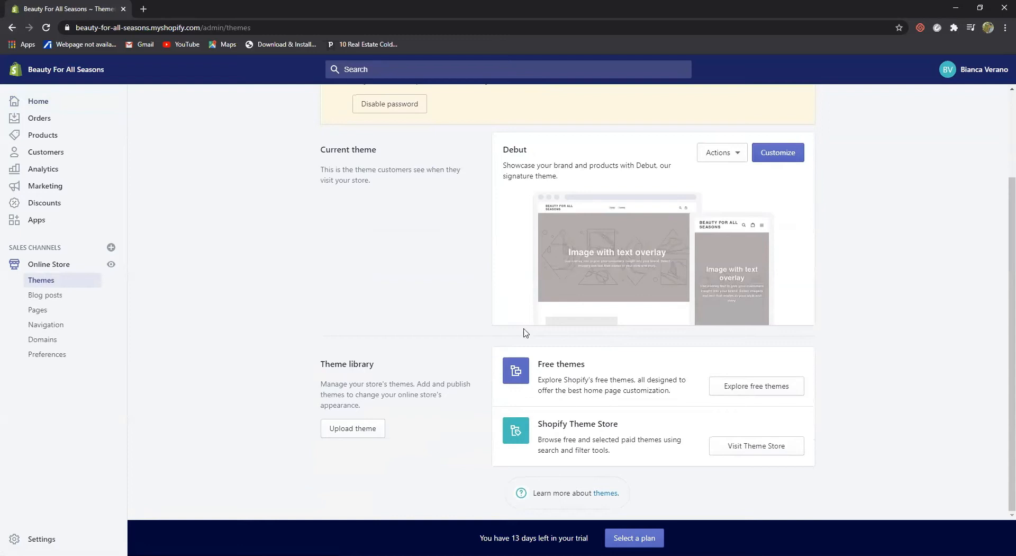
pyautogui.click(746, 386)
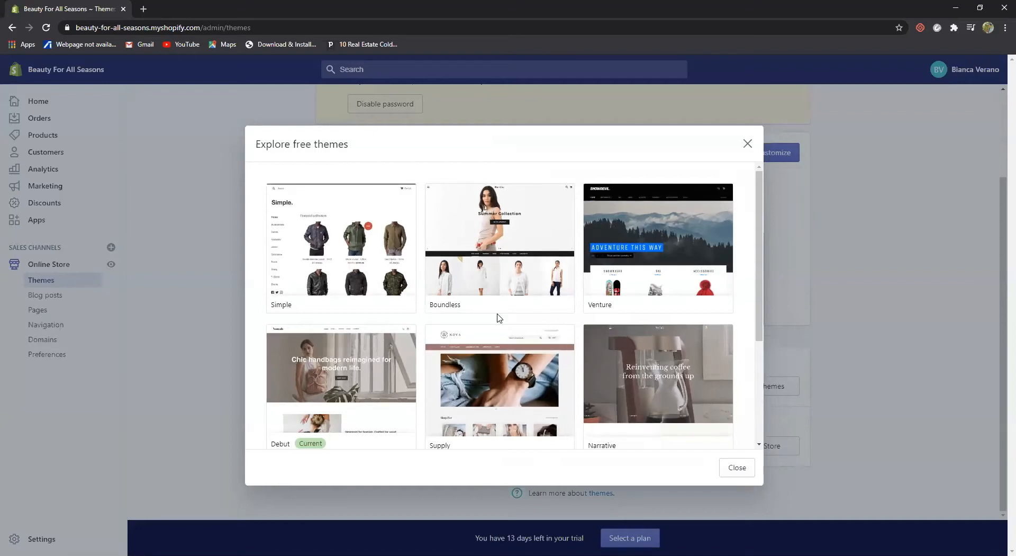
pyautogui.scroll(-3, 445, 316)
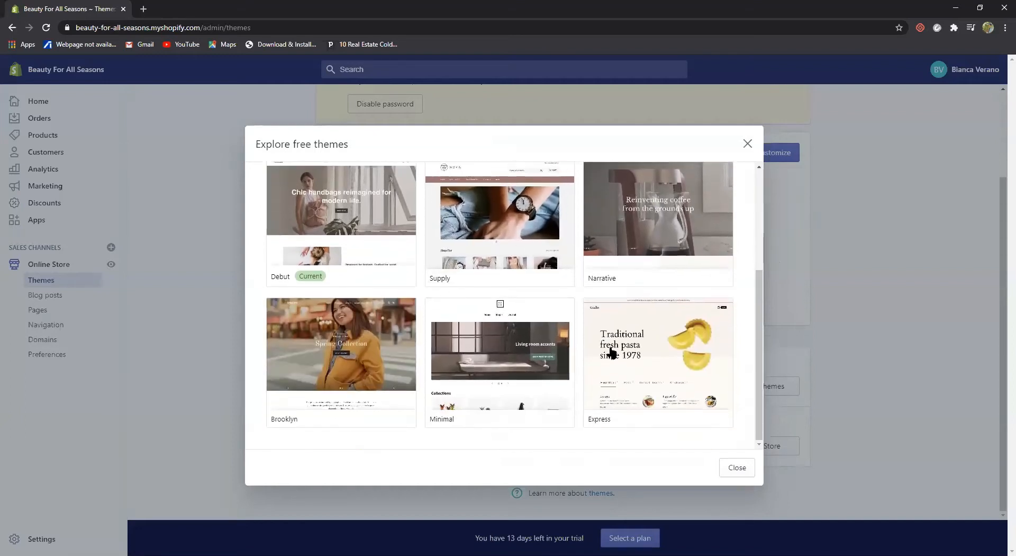
pyautogui.scroll(3, 498, 328)
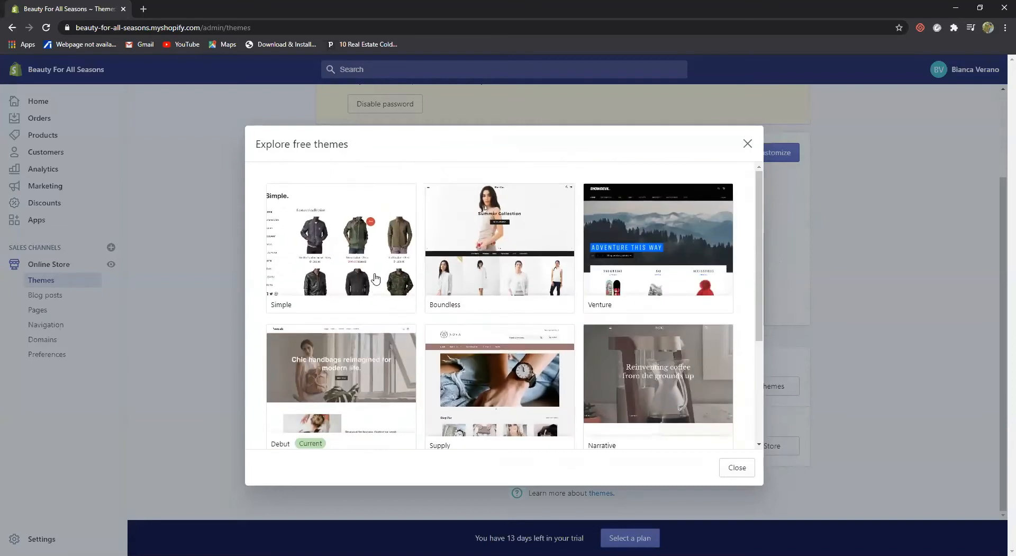
pyautogui.click(487, 244)
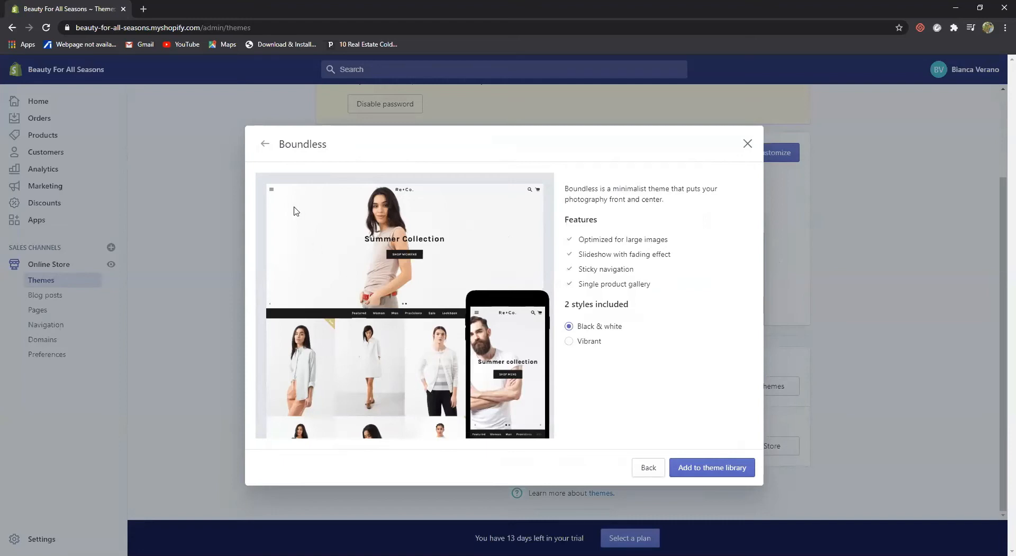
pyautogui.click(265, 146)
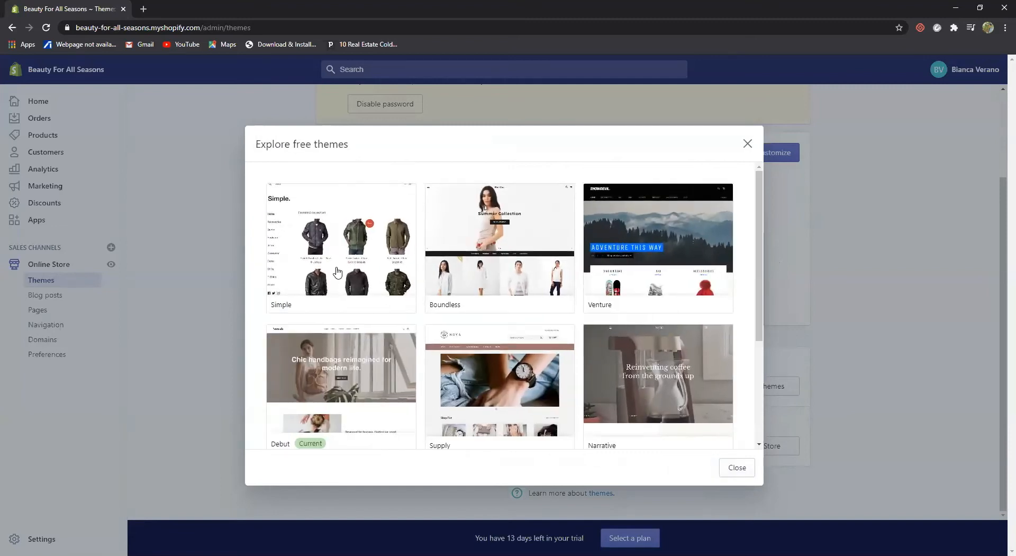
# Close the free themes gallery and browse Health & Beauty themes in the Theme Store
pyautogui.click(748, 145)
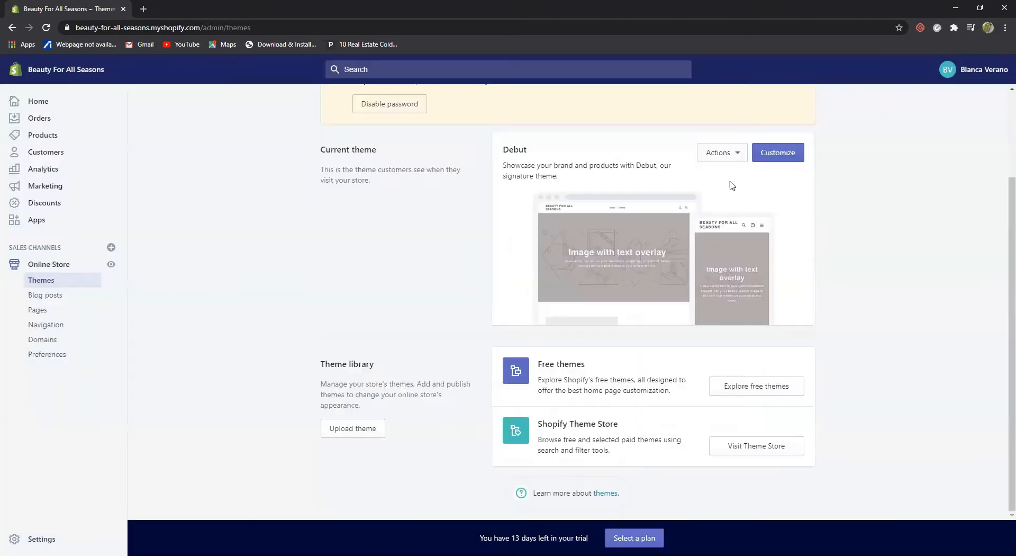
pyautogui.click(755, 447)
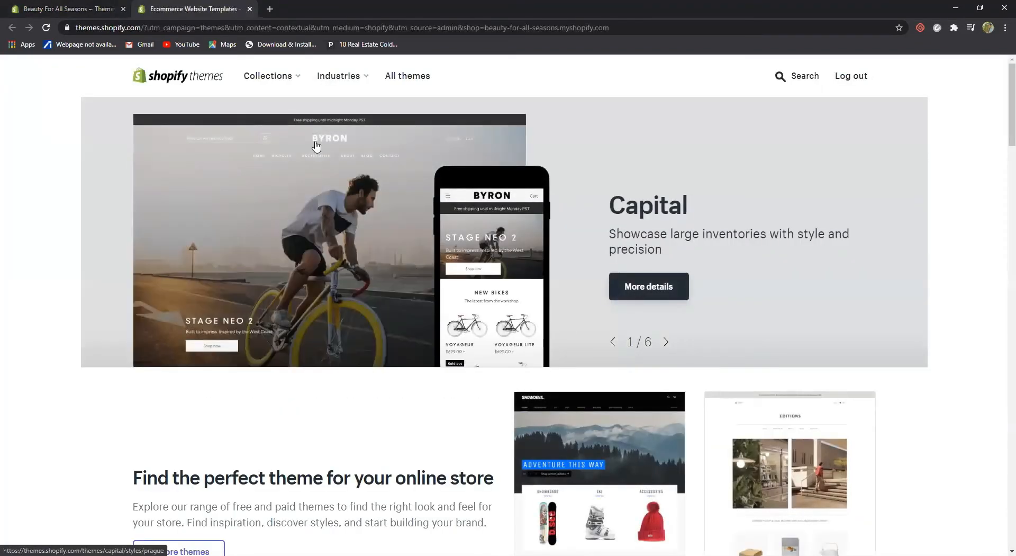
pyautogui.moveTo(298, 79)
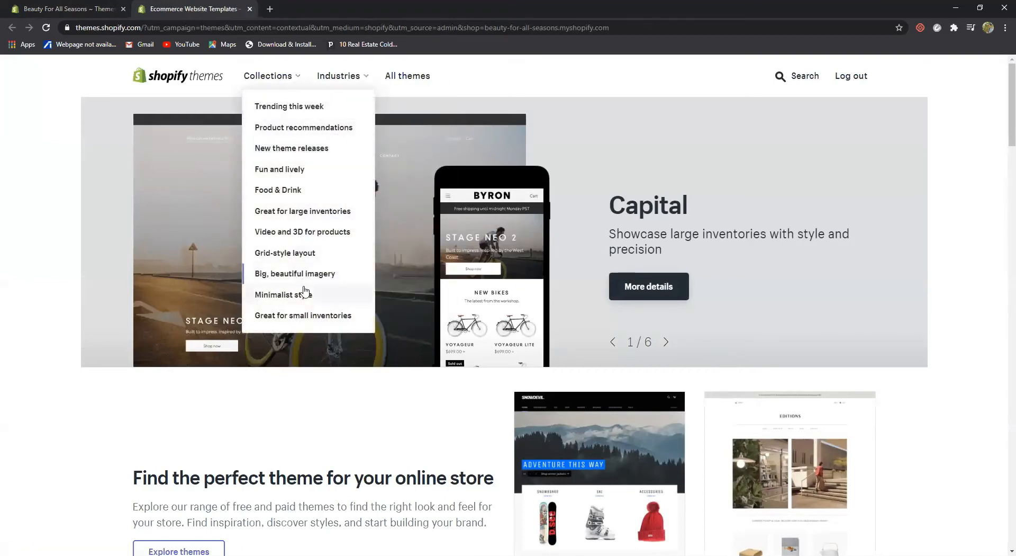
pyautogui.moveTo(365, 80)
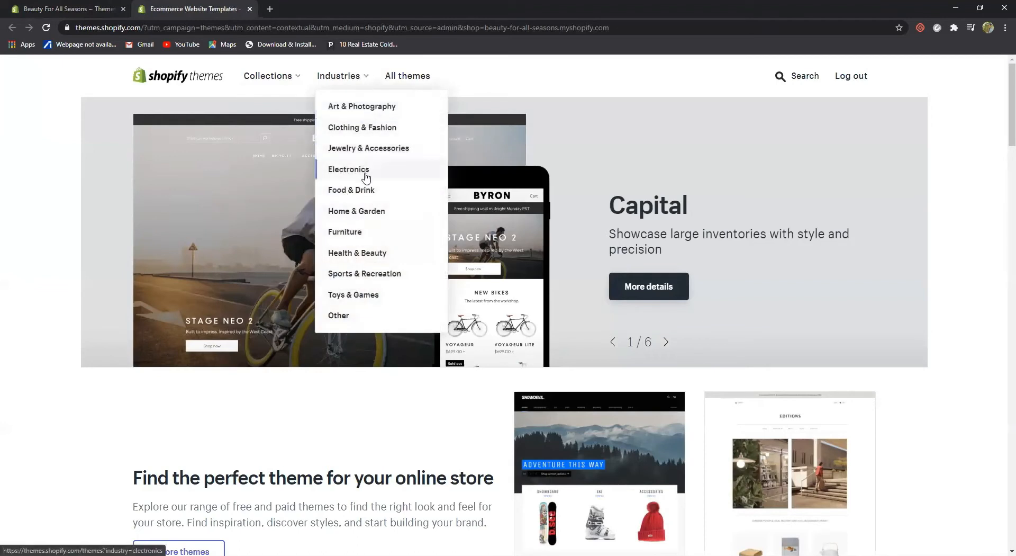
pyautogui.click(373, 255)
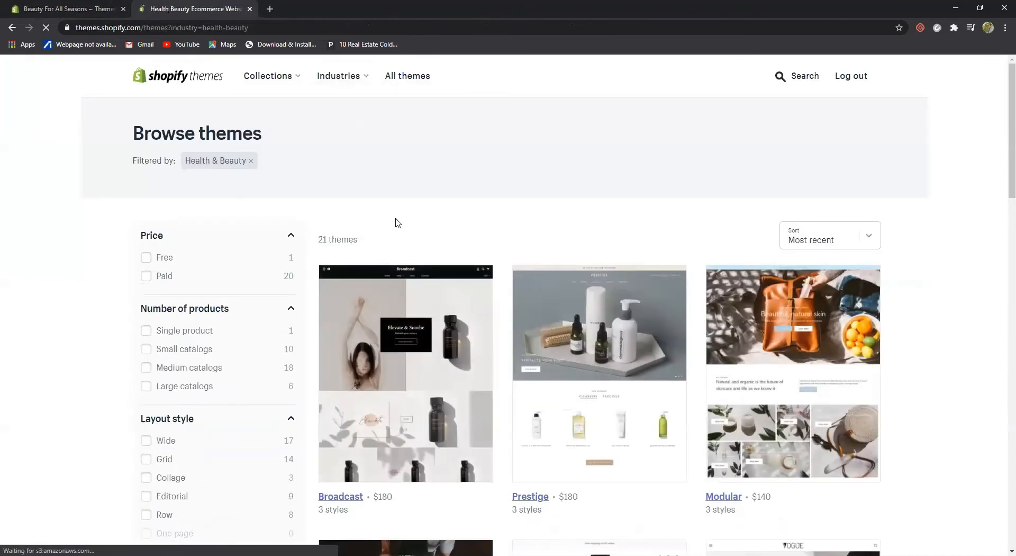
pyautogui.scroll(-2, 426, 243)
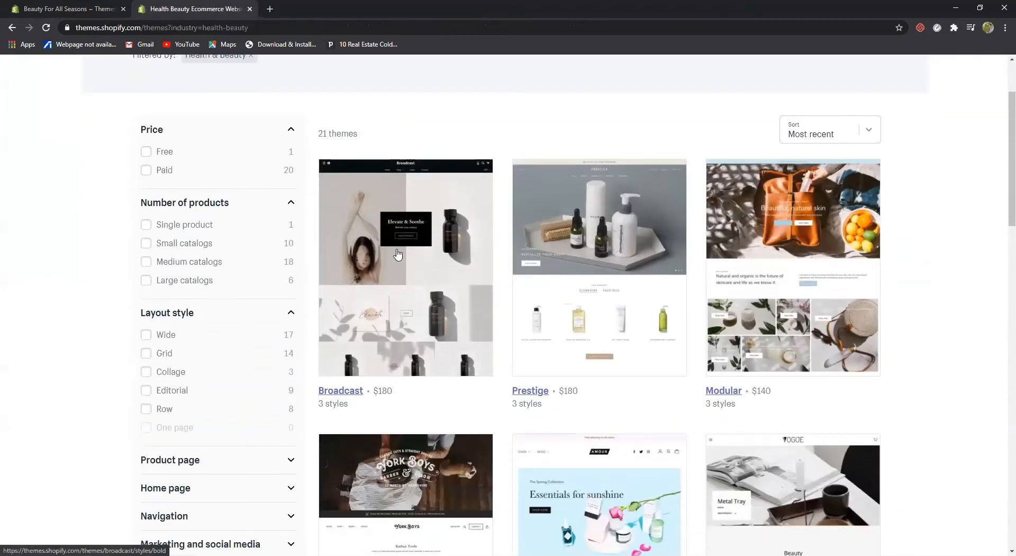
pyautogui.scroll(-2, 476, 286)
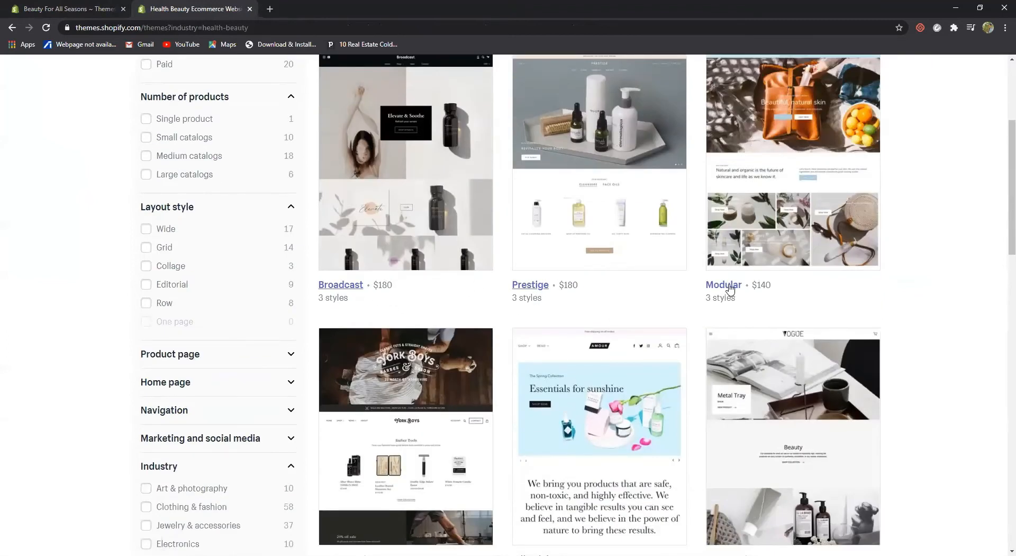
pyautogui.scroll(-5, 643, 377)
pyautogui.scroll(-7, 641, 376)
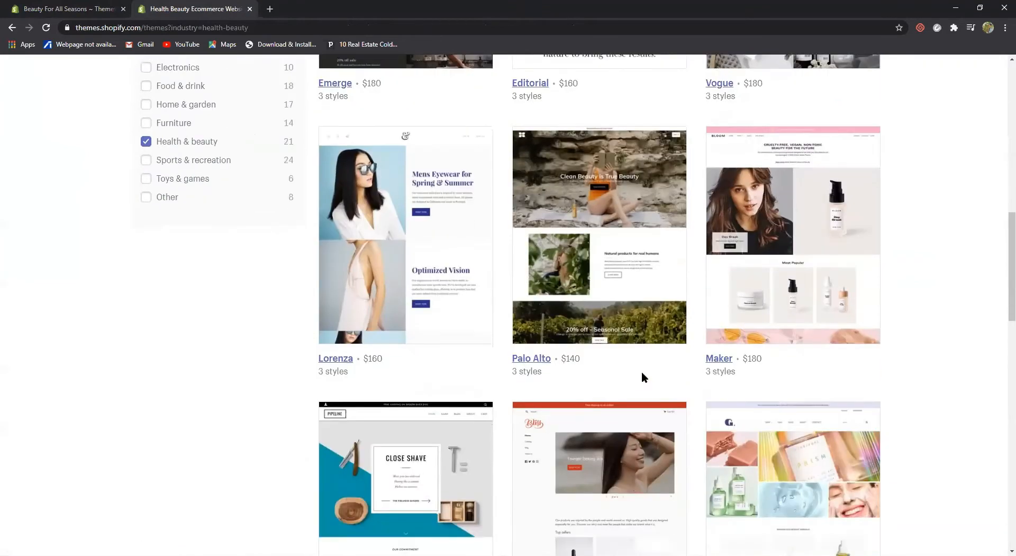
pyautogui.scroll(15, 642, 376)
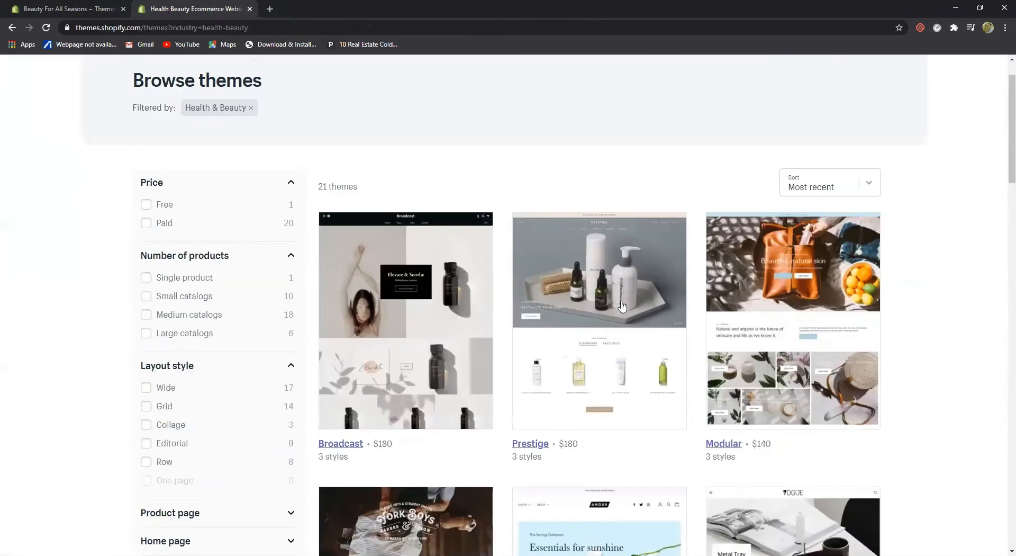
# Open Prestige, compare its Allure, Couture and Vogue styles, and launch the Vogue live demo
pyautogui.click(623, 282)
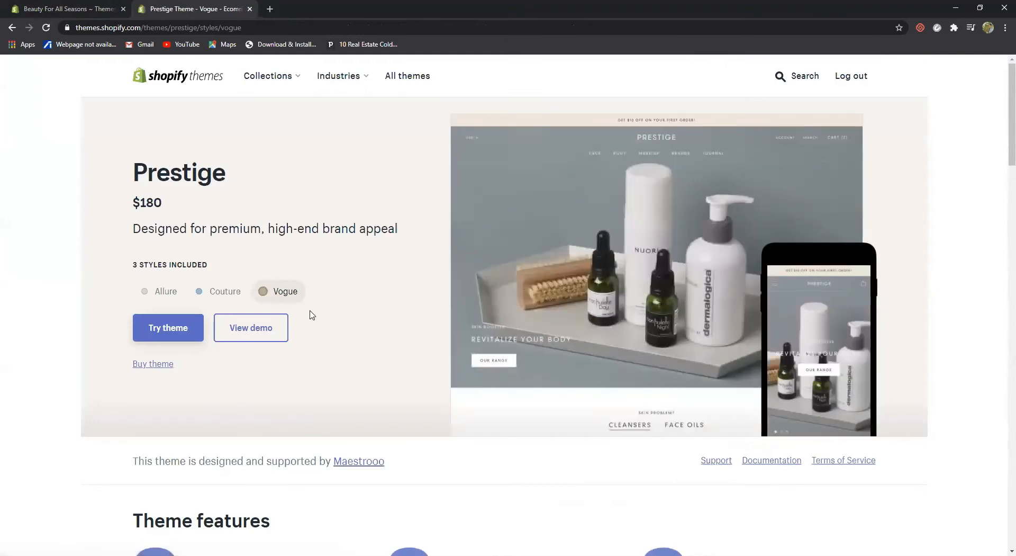
pyautogui.click(148, 294)
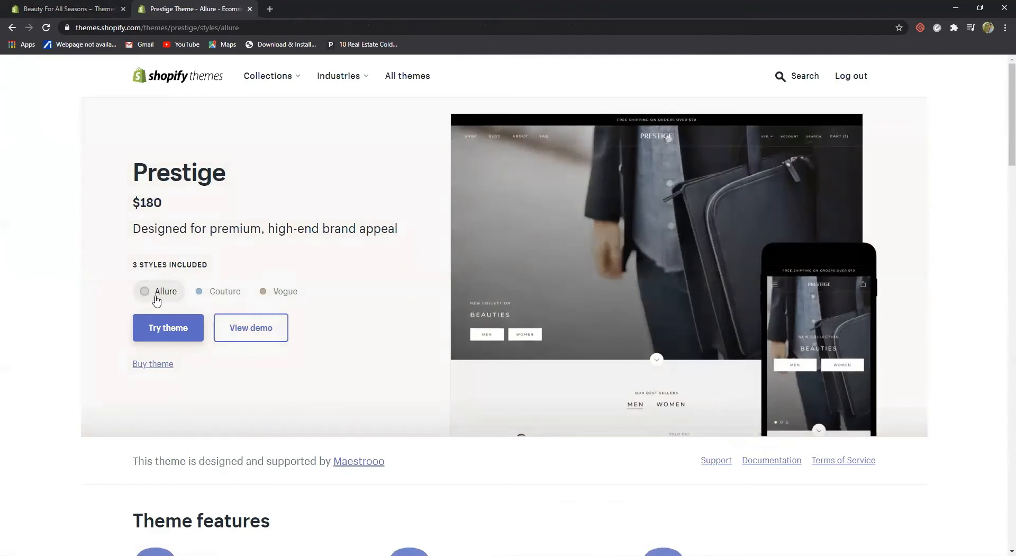
pyautogui.click(216, 296)
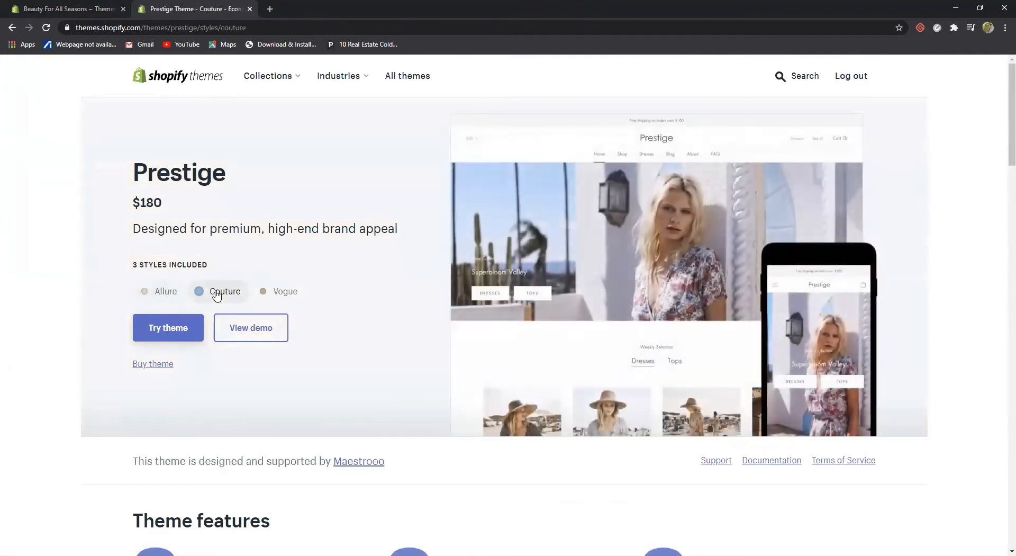
pyautogui.click(283, 291)
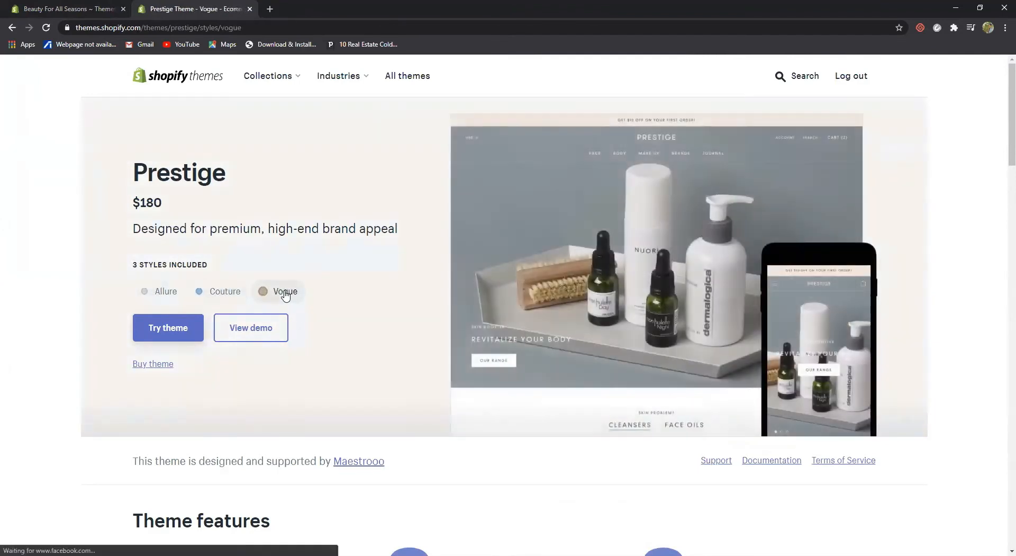
pyautogui.click(256, 328)
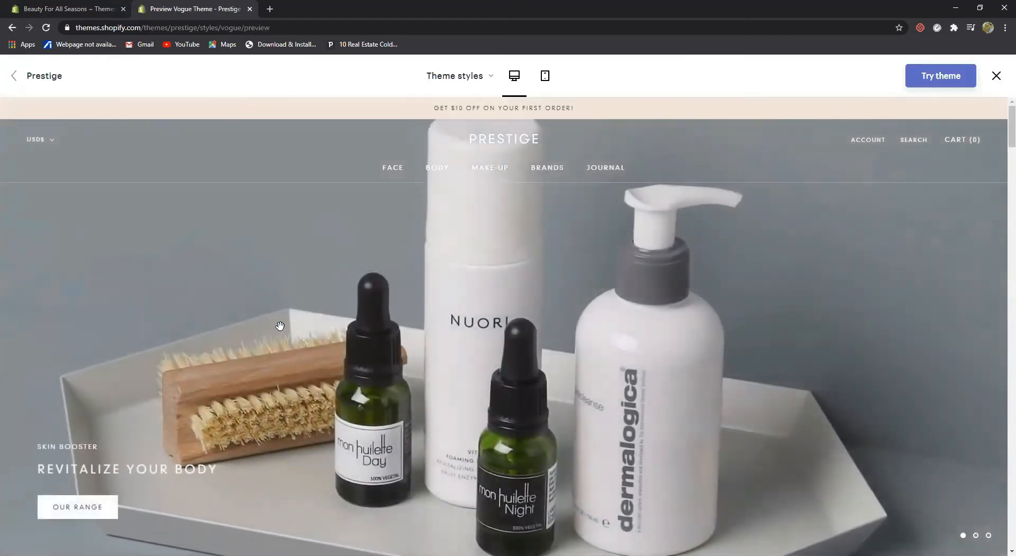
pyautogui.scroll(-3, 280, 325)
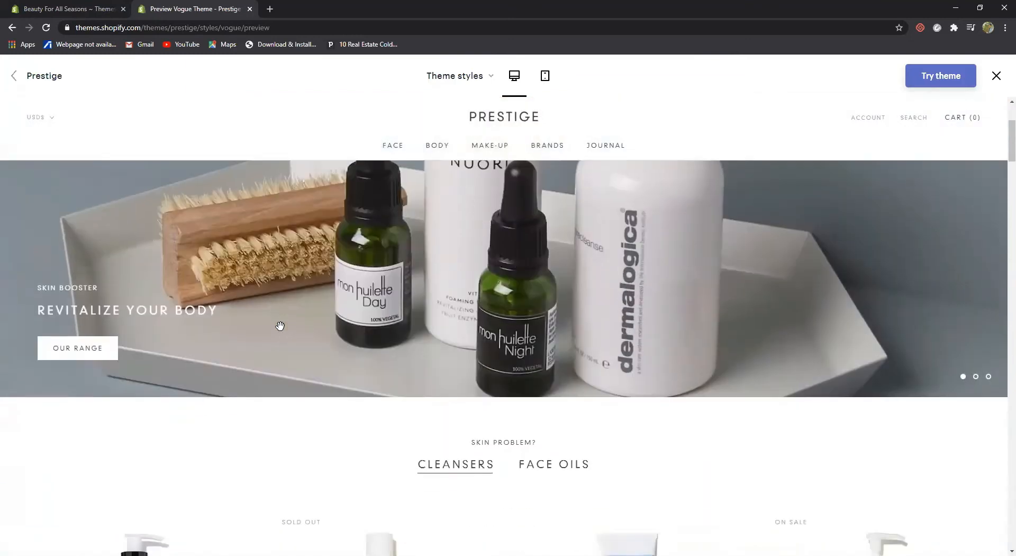
pyautogui.scroll(3, 286, 317)
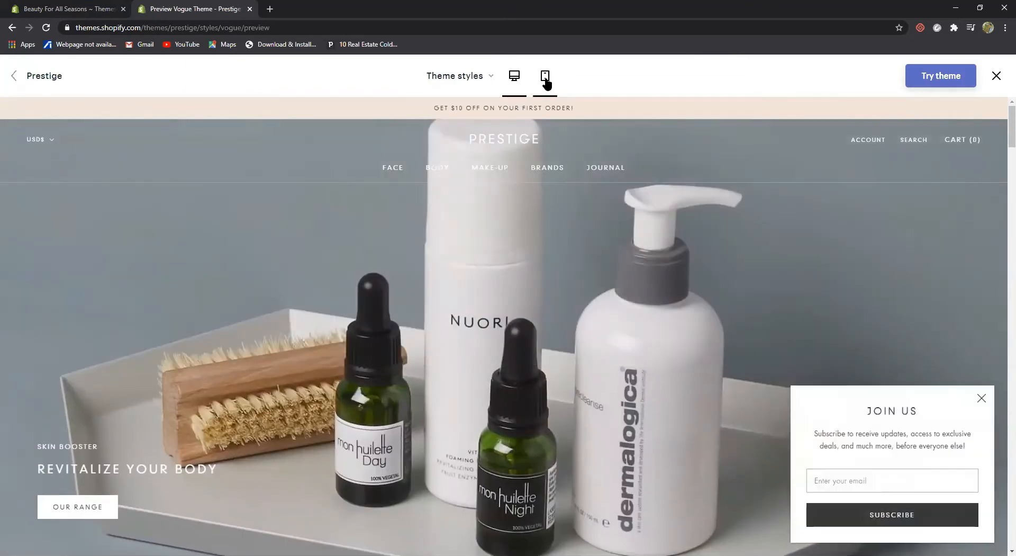
# Check the mobile preview, then switch the demo to the Couture style at desktop width
pyautogui.click(545, 79)
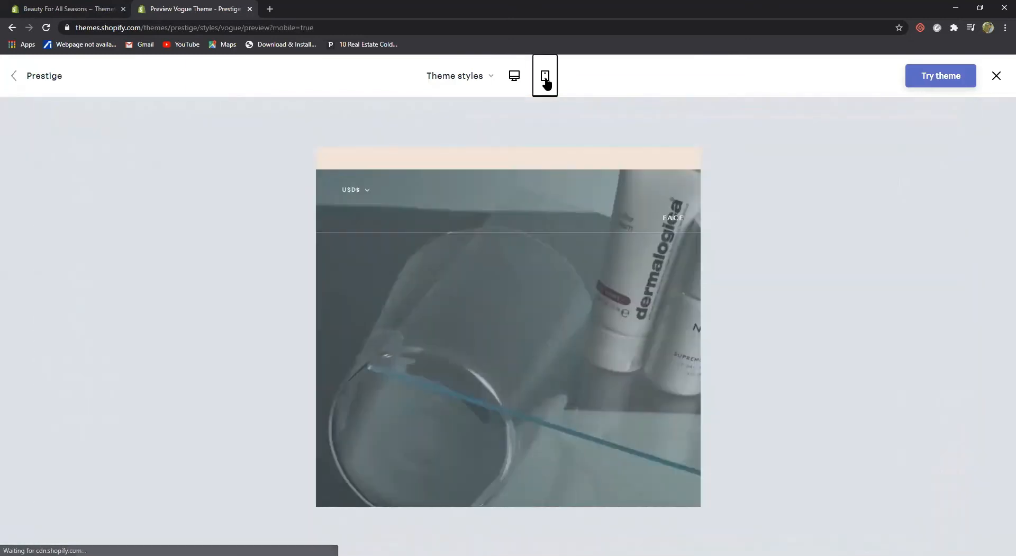
pyautogui.click(515, 82)
pyautogui.click(489, 78)
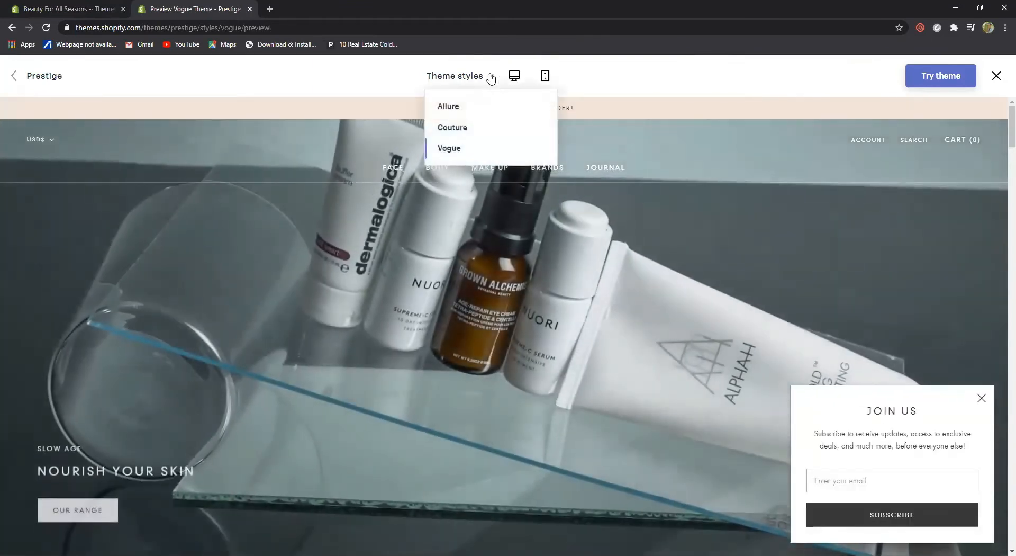
pyautogui.click(479, 127)
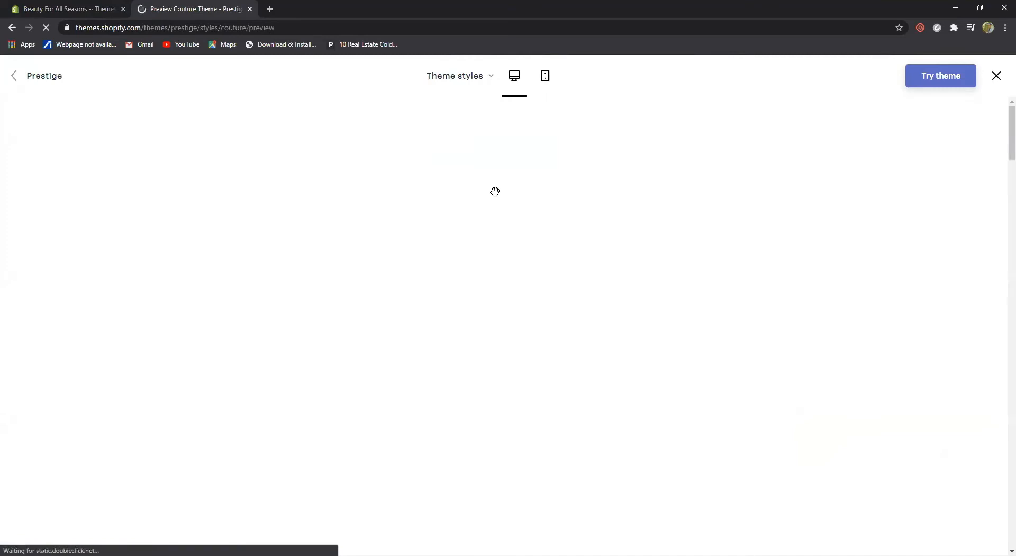
pyautogui.scroll(-6, 495, 191)
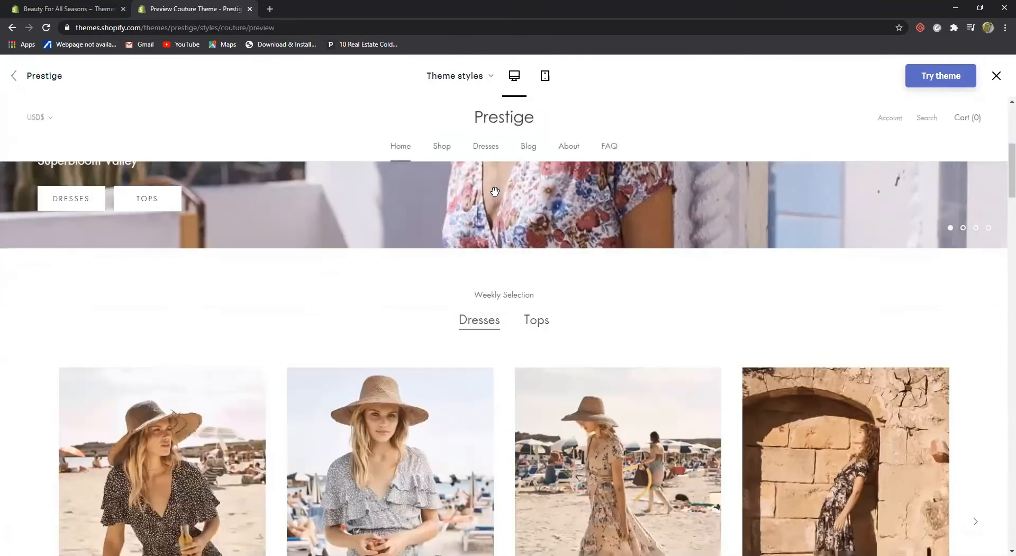
pyautogui.scroll(-5, 495, 191)
pyautogui.scroll(5, 495, 191)
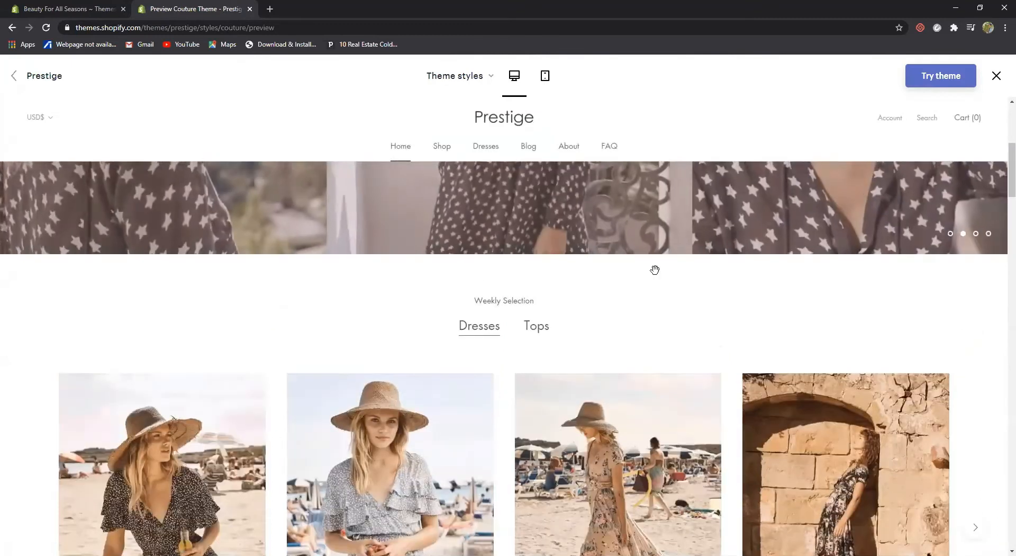
pyautogui.scroll(-3, 487, 406)
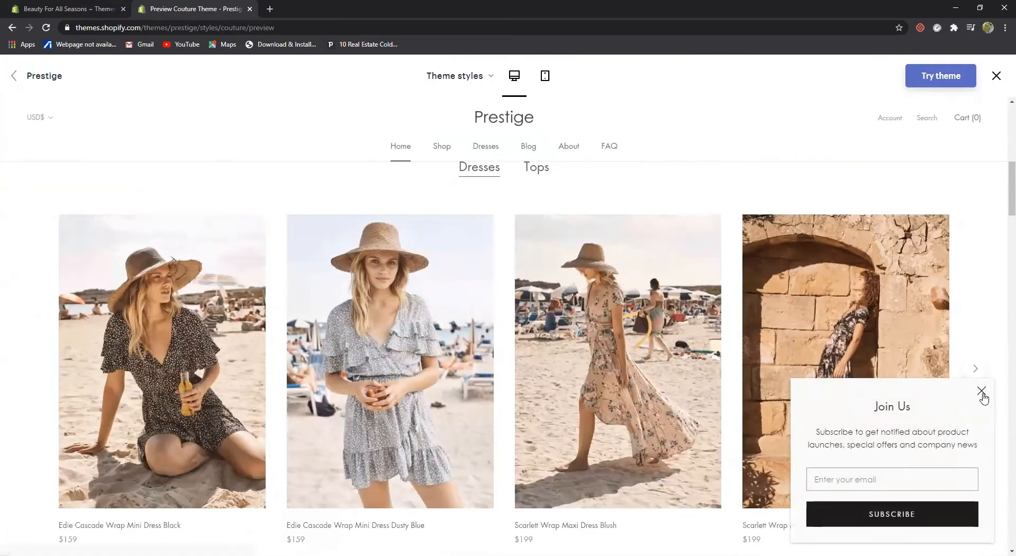
# Dismiss the Join Us popup, look through the Couture home page and return to the admin tab
pyautogui.click(982, 391)
pyautogui.scroll(-5, 629, 370)
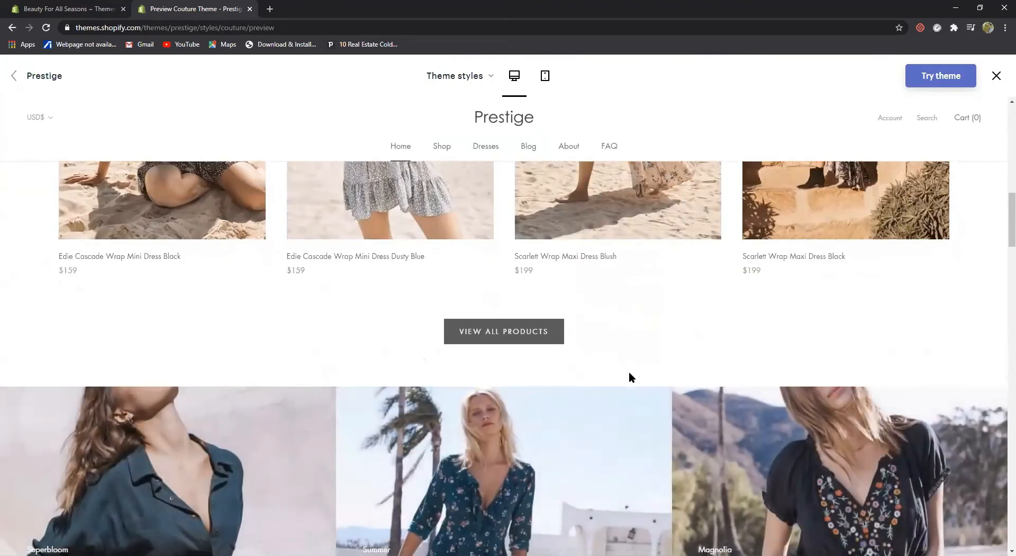
pyautogui.scroll(-4, 629, 373)
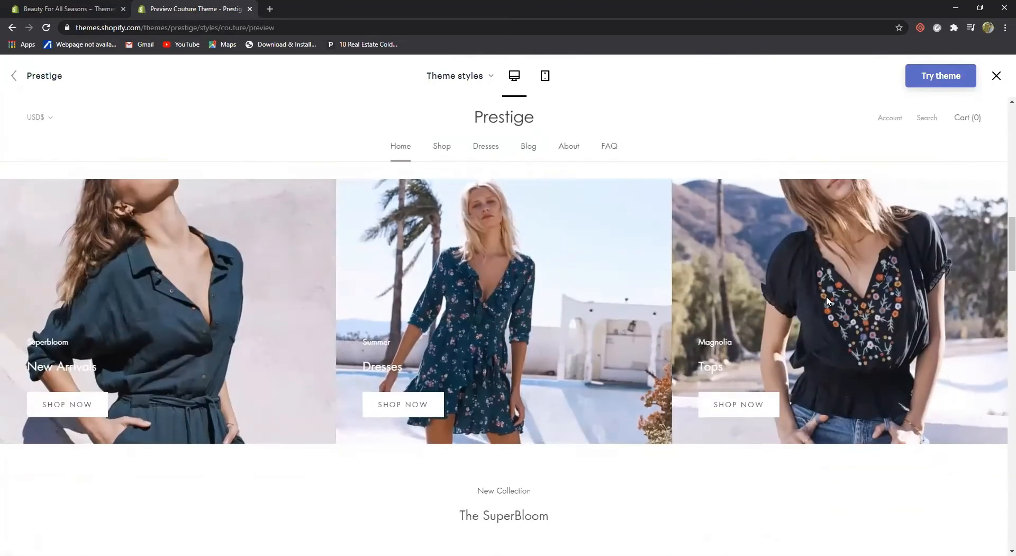
pyautogui.scroll(-5, 828, 301)
pyautogui.scroll(-4, 693, 327)
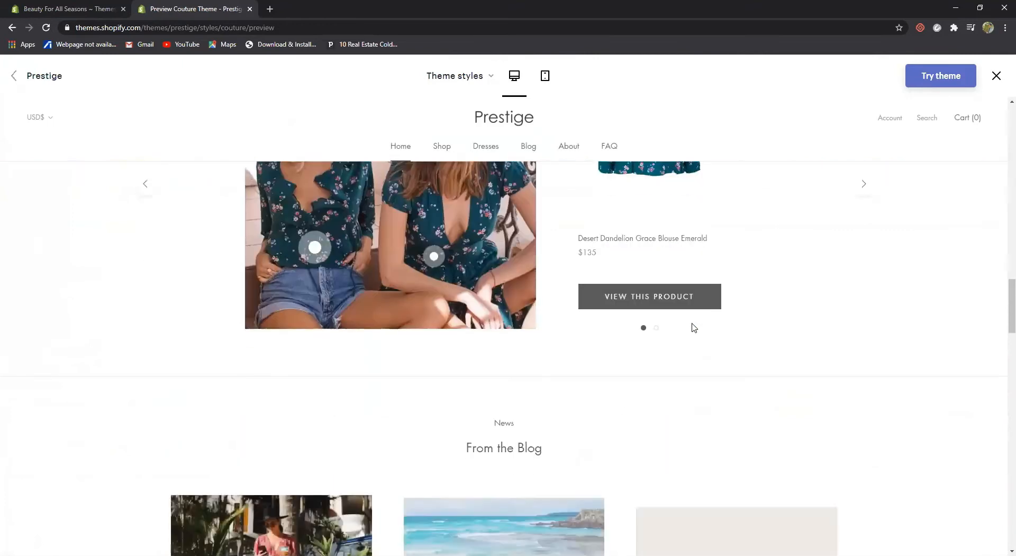
pyautogui.scroll(-5, 691, 322)
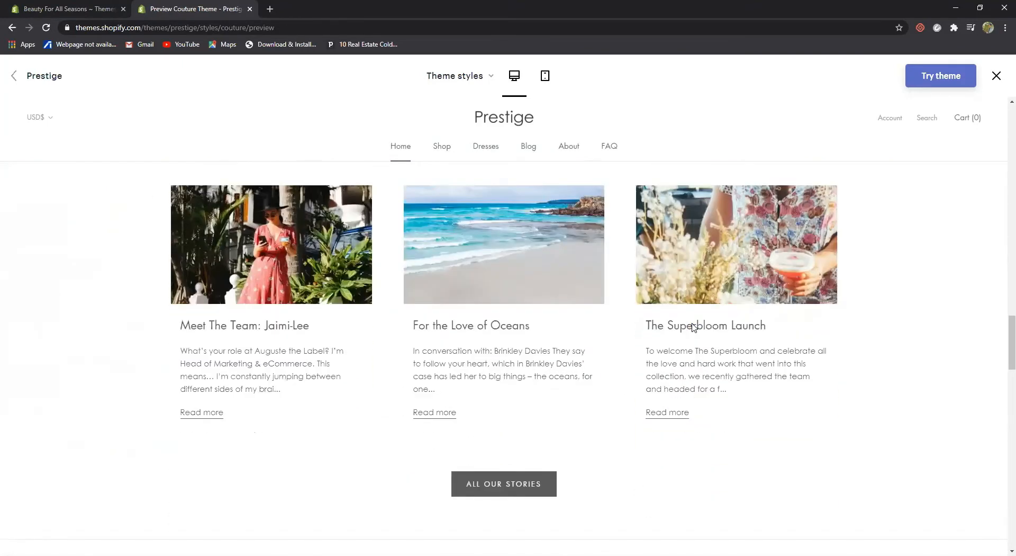
pyautogui.scroll(9, 691, 322)
pyautogui.scroll(15, 691, 323)
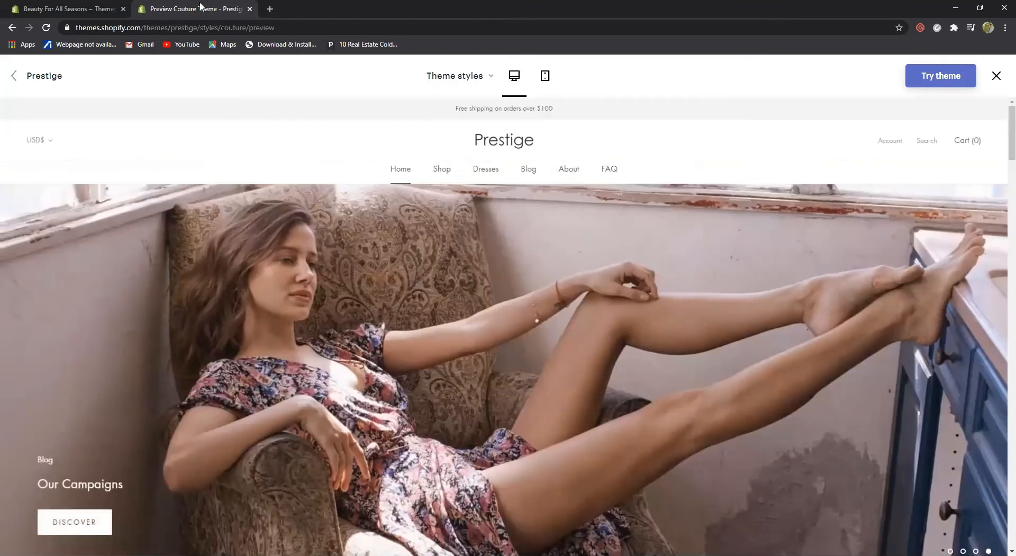
pyautogui.click(90, 5)
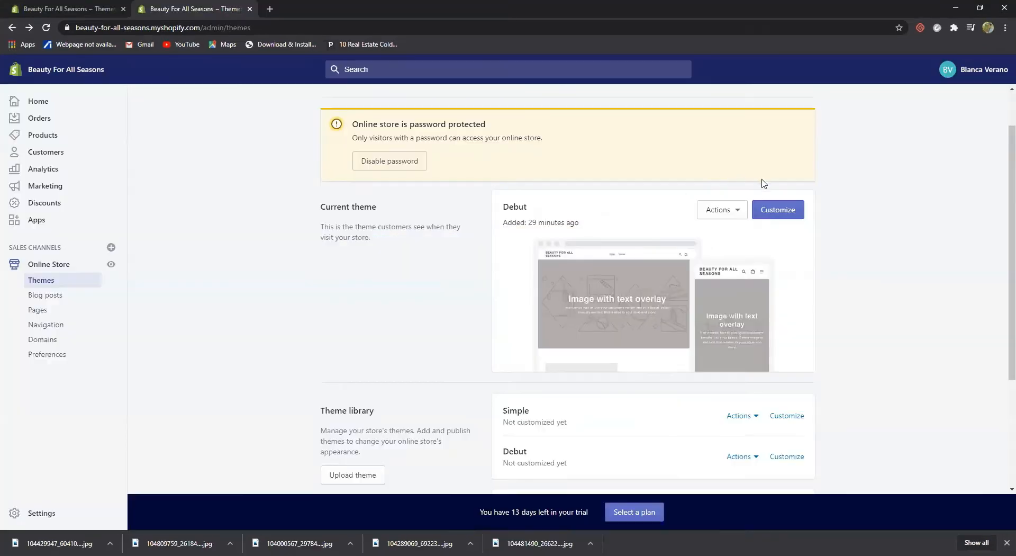
# Launch the theme editor for the current Debut theme with Customize
pyautogui.click(780, 212)
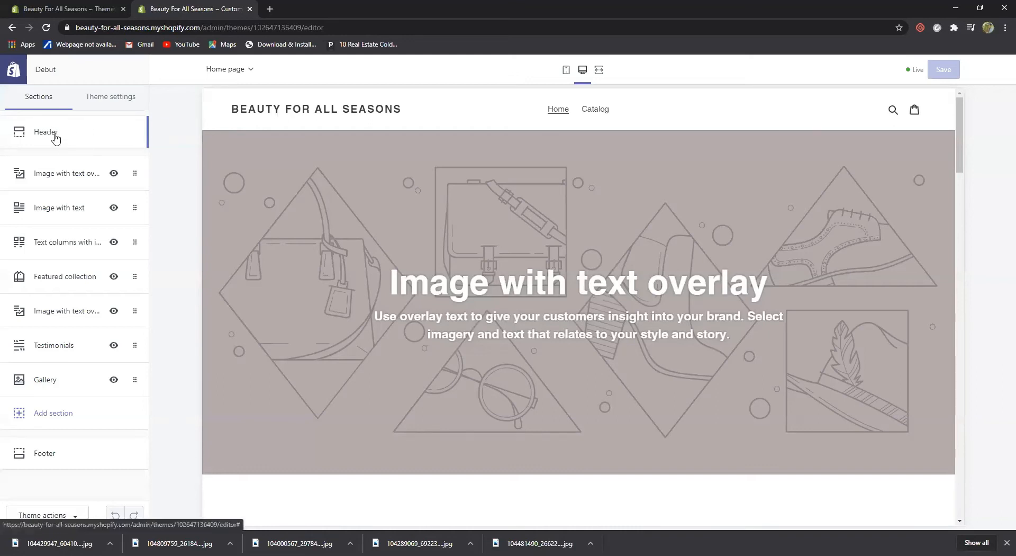
# Upload 'Pink and Maroon Beauty Logo (2)' as the header logo, 250px wide and centered
pyautogui.click(61, 135)
pyautogui.click(72, 225)
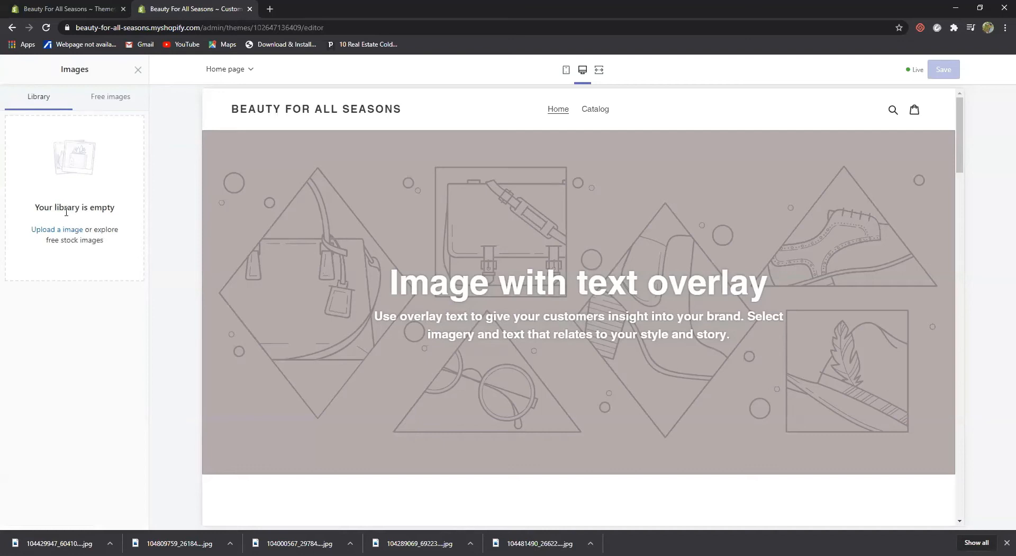
pyautogui.click(64, 231)
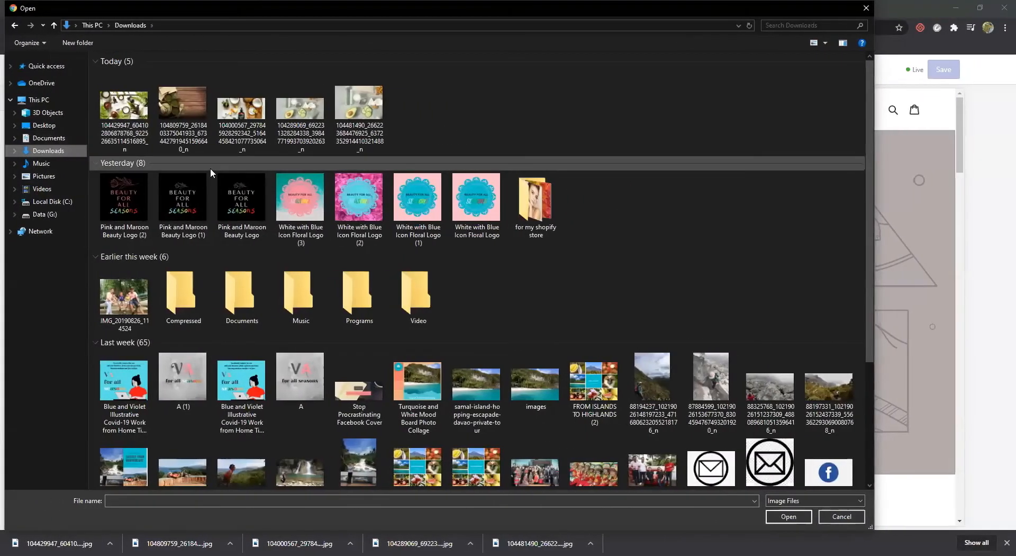
pyautogui.click(142, 195)
pyautogui.click(788, 517)
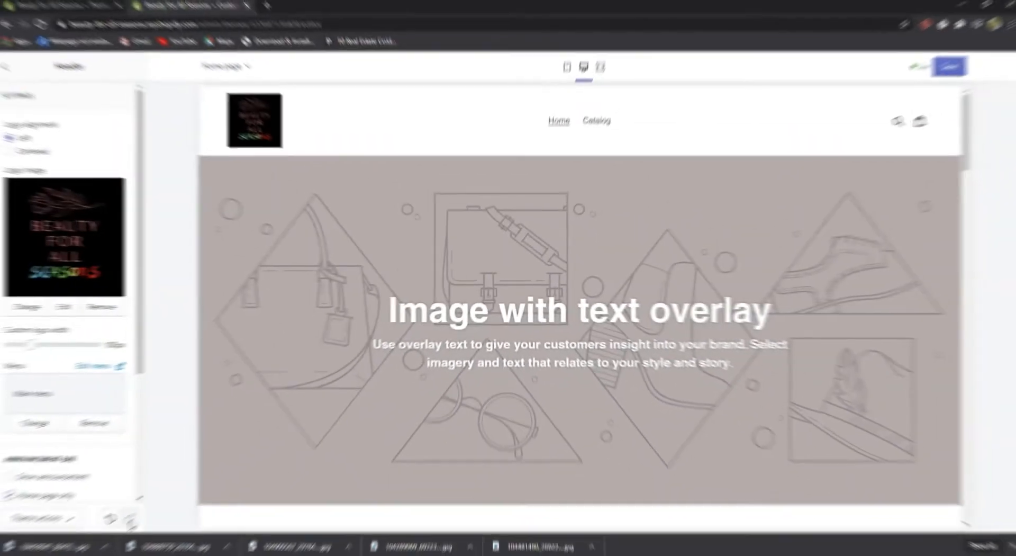
pyautogui.moveTo(36, 343); pyautogui.dragTo(99, 344)
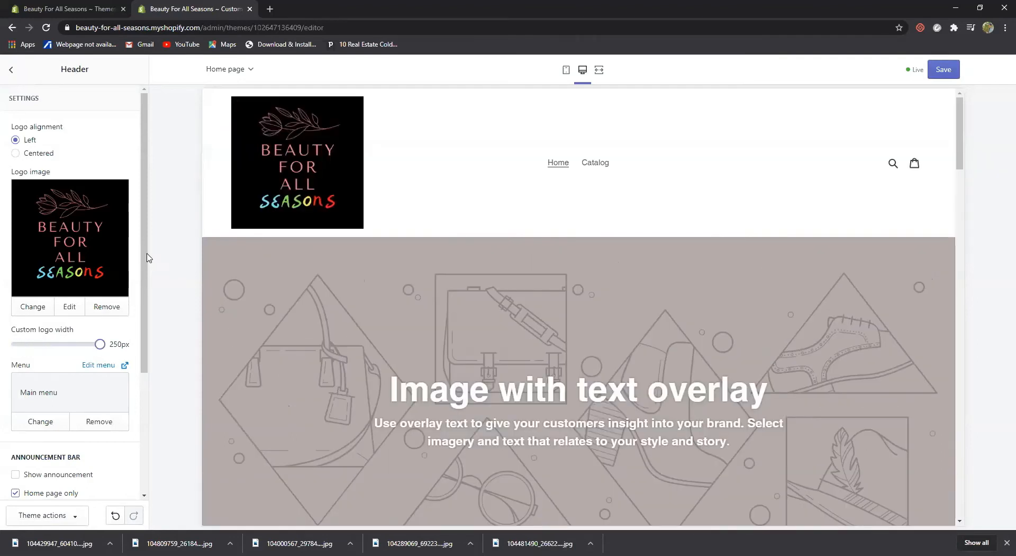
pyautogui.scroll(1, 350, 238)
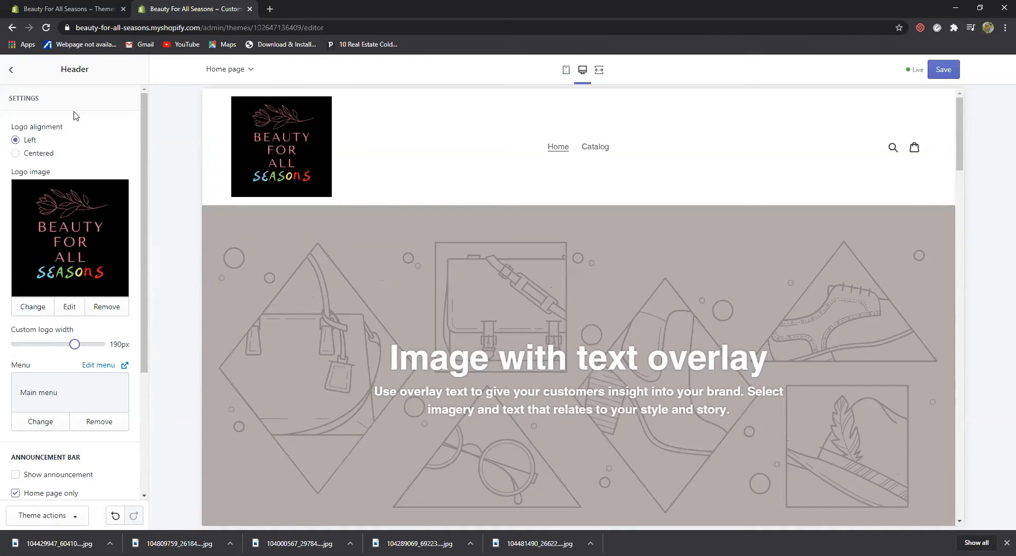
pyautogui.click(37, 154)
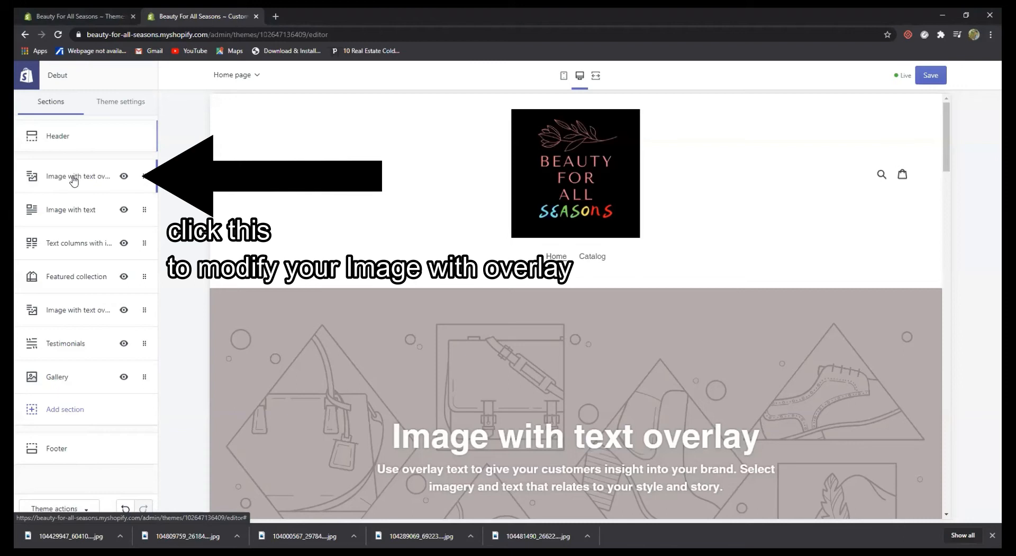
# Upload the downloaded matcha photo of green powder bowls on wooden boards as the overlay banner's image
pyautogui.click(73, 178)
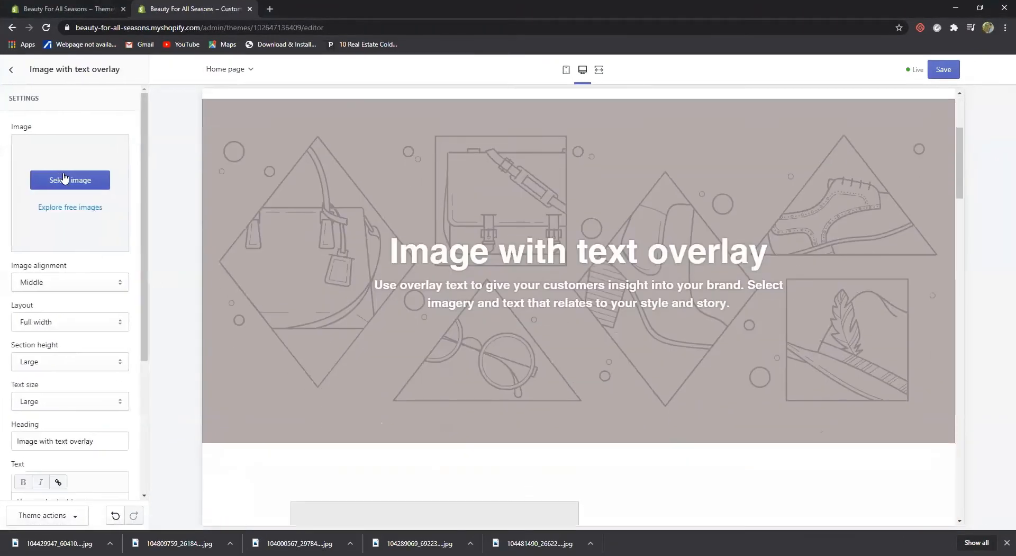
pyautogui.click(80, 181)
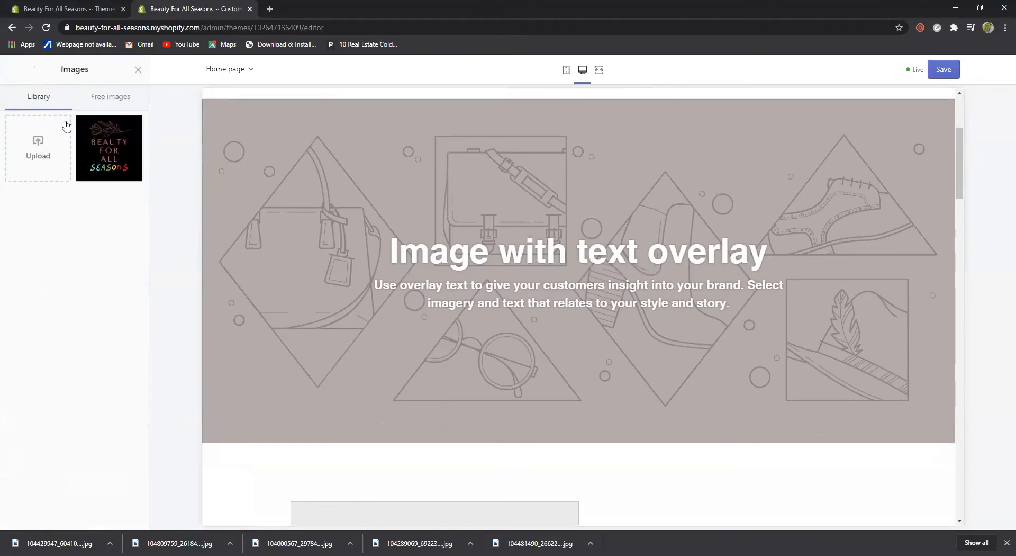
pyautogui.click(42, 156)
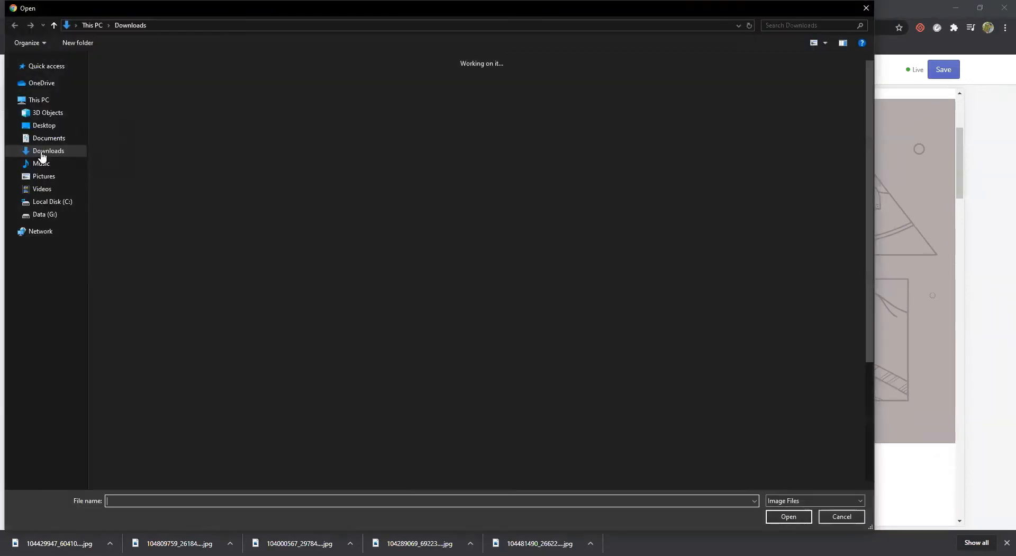
pyautogui.click(241, 103)
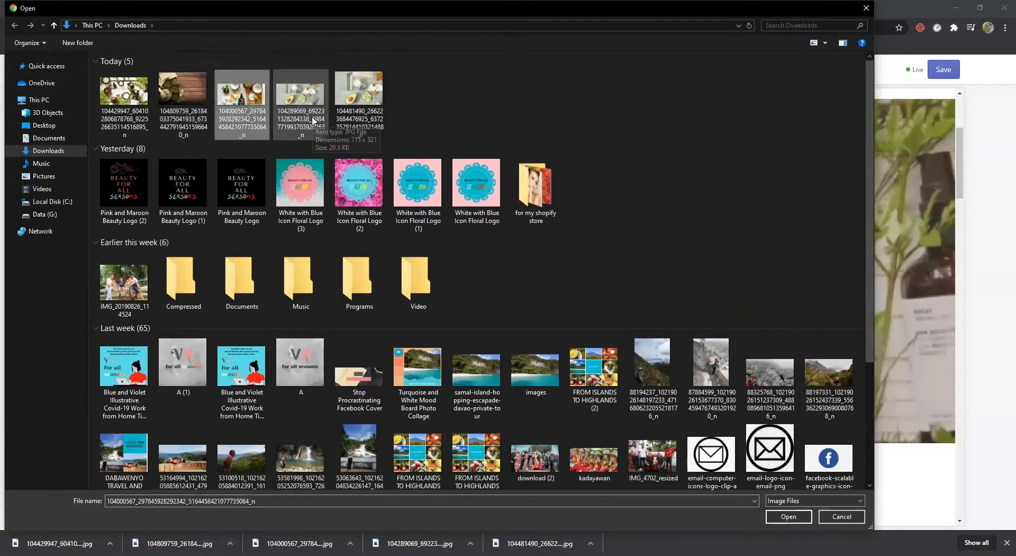
pyautogui.click(370, 113)
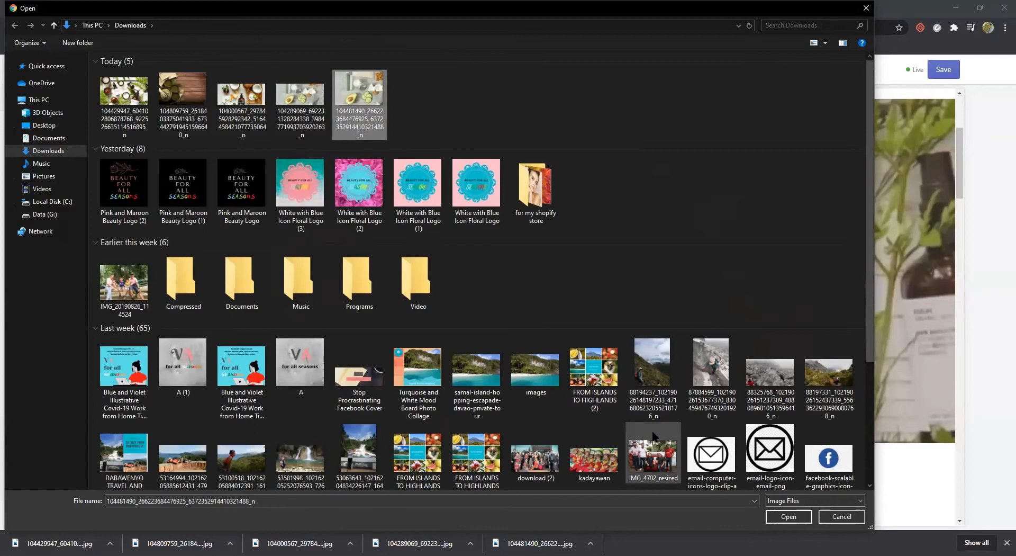
pyautogui.click(195, 124)
pyautogui.click(793, 516)
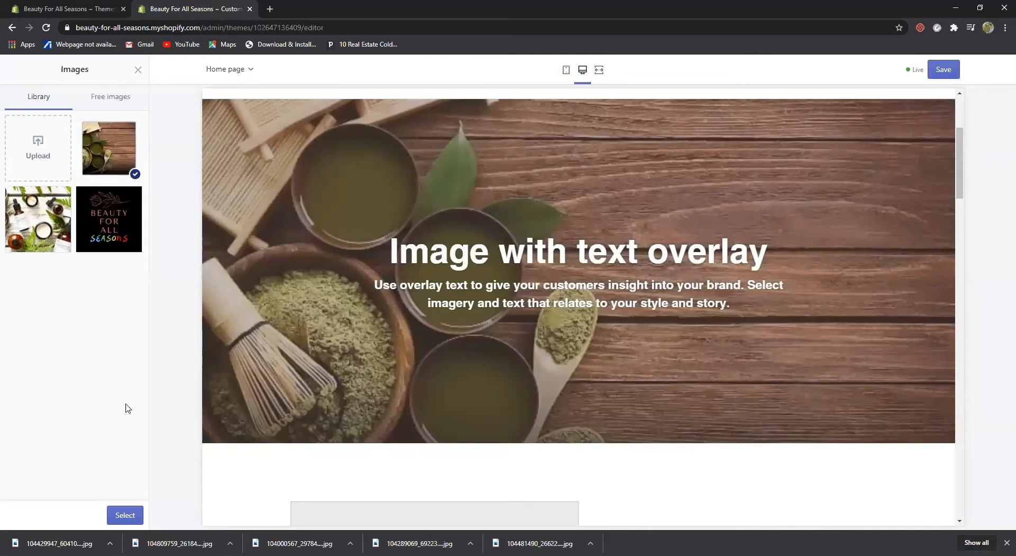
pyautogui.click(127, 516)
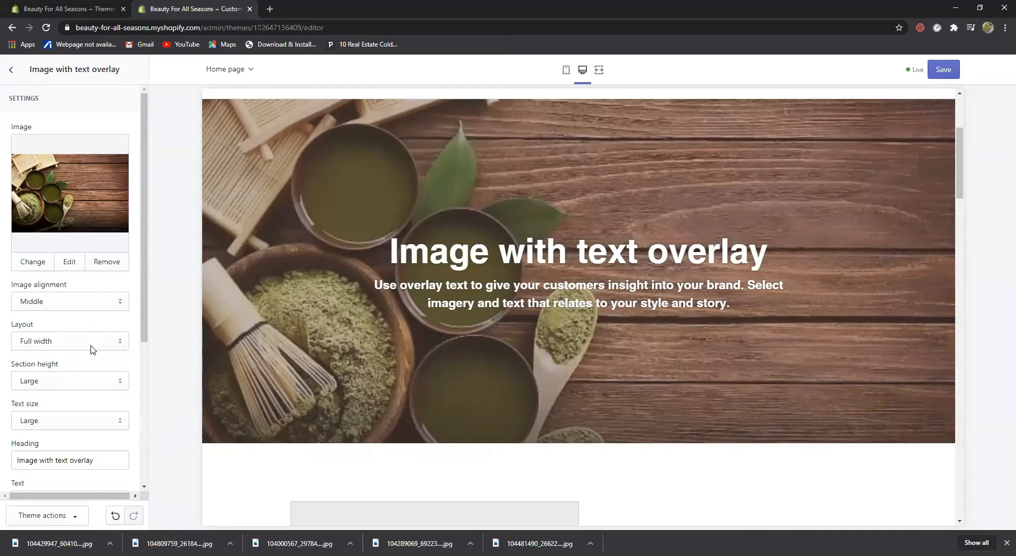
# Set the overlay banner's layout to Fixed width
pyautogui.click(120, 343)
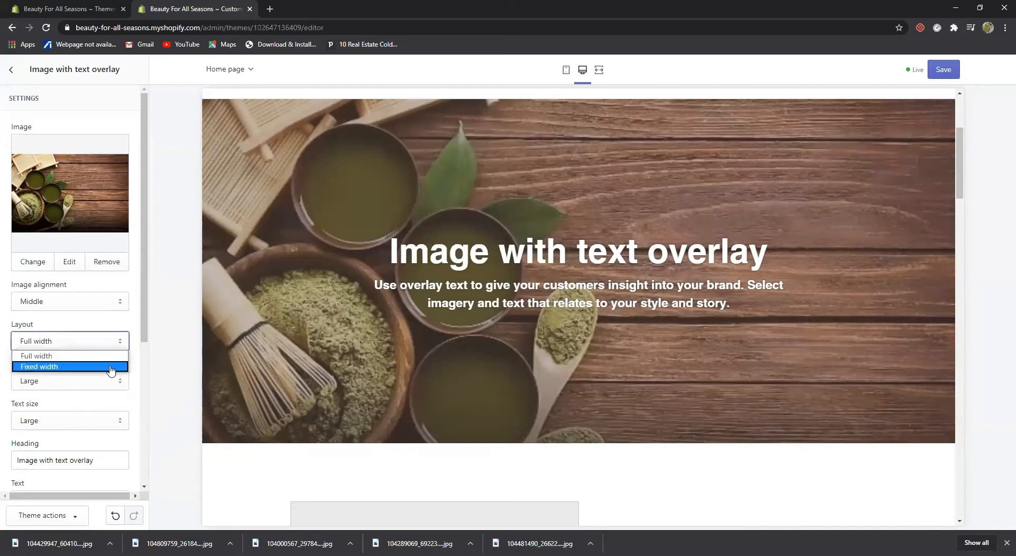
pyautogui.click(114, 365)
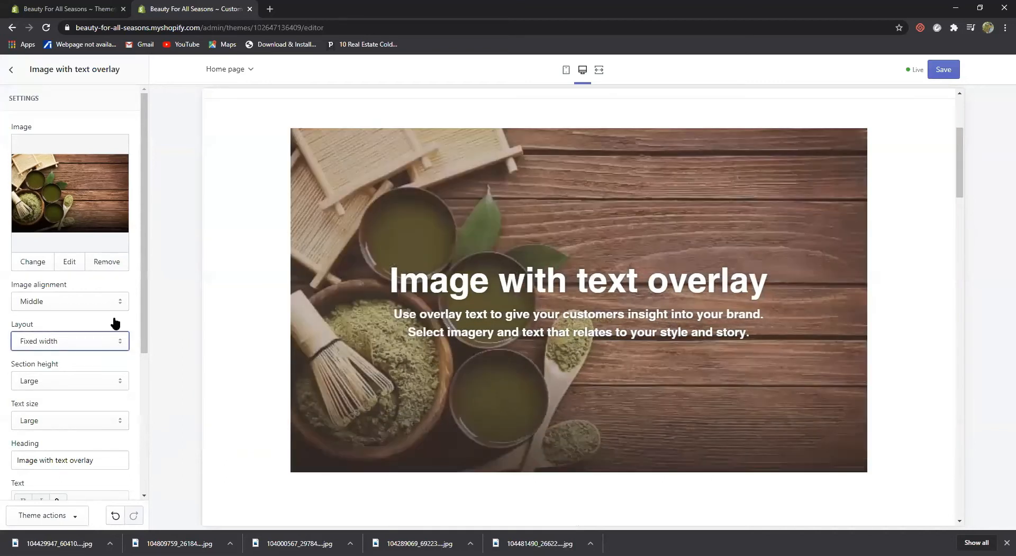
pyautogui.click(121, 343)
pyautogui.click(101, 355)
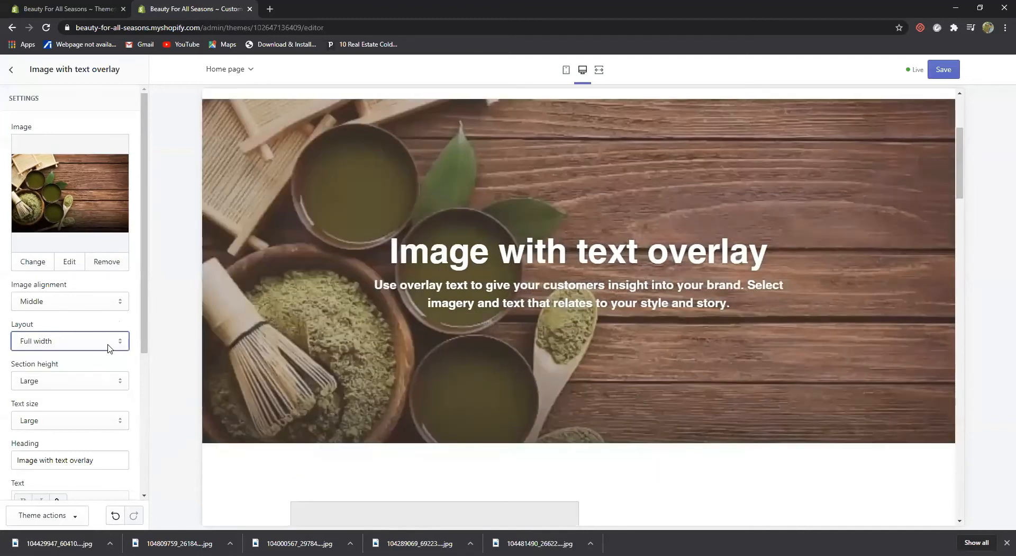
pyautogui.click(123, 345)
pyautogui.click(106, 367)
# Set the banner's section height to Adapt to image after trying Large and Small
pyautogui.click(122, 382)
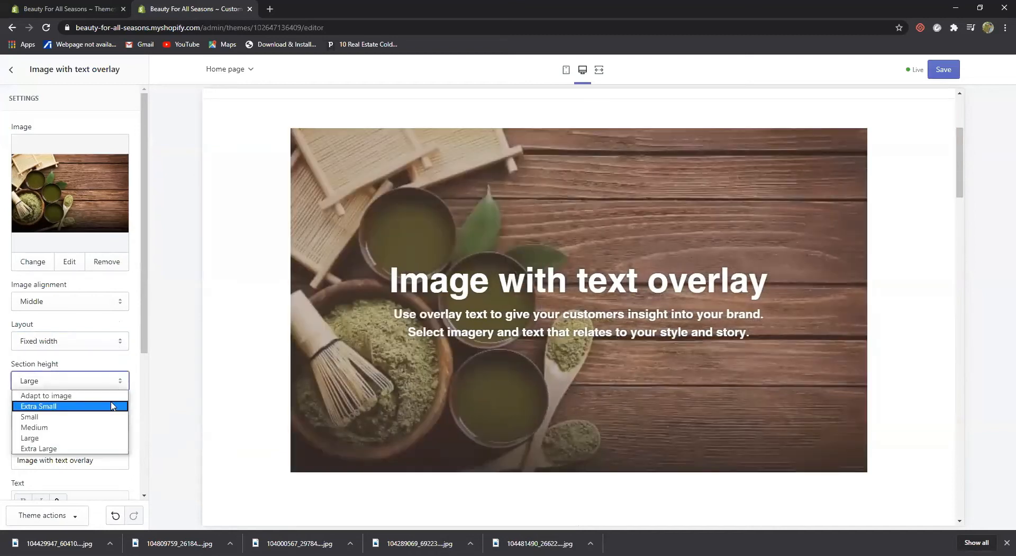
pyautogui.click(109, 437)
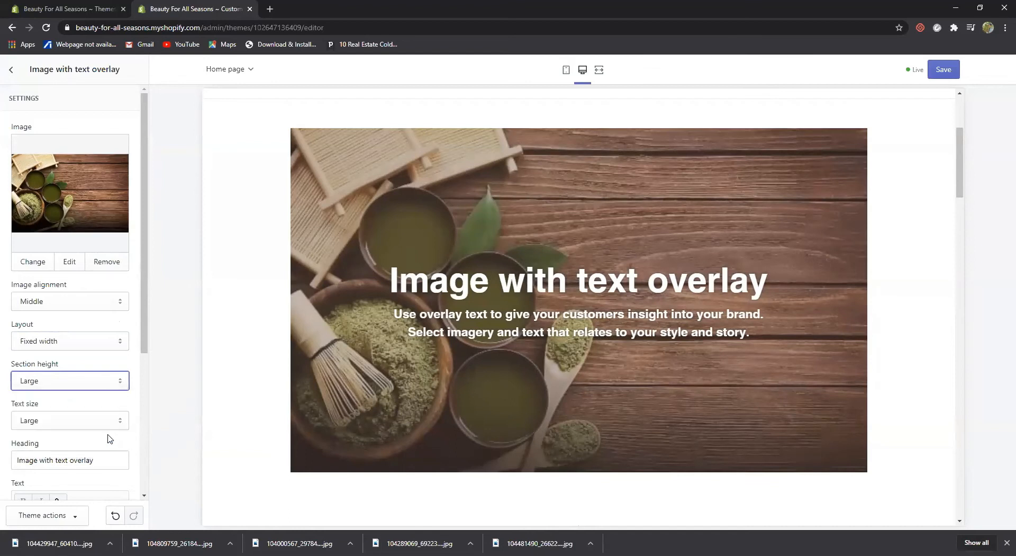
pyautogui.click(121, 381)
pyautogui.click(106, 396)
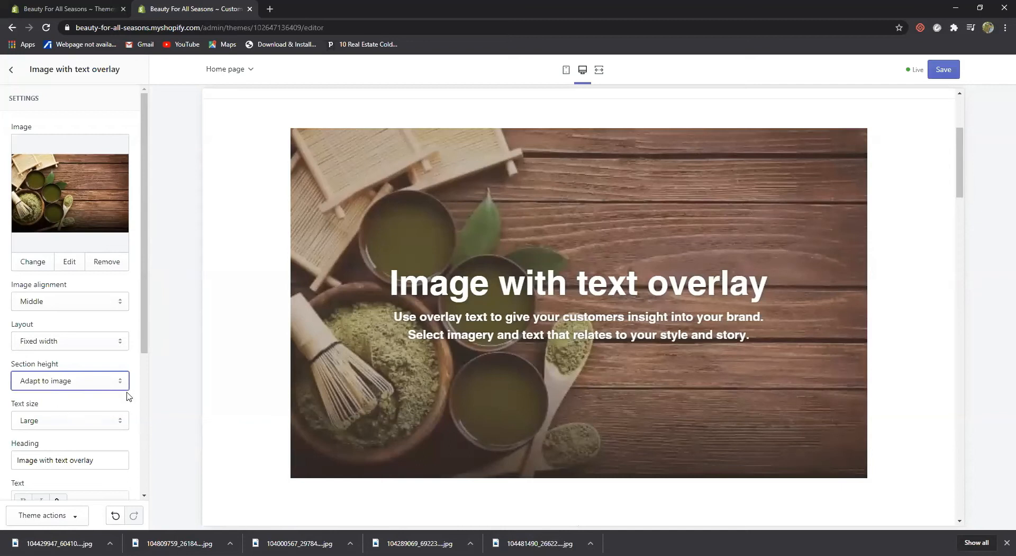
pyautogui.click(121, 382)
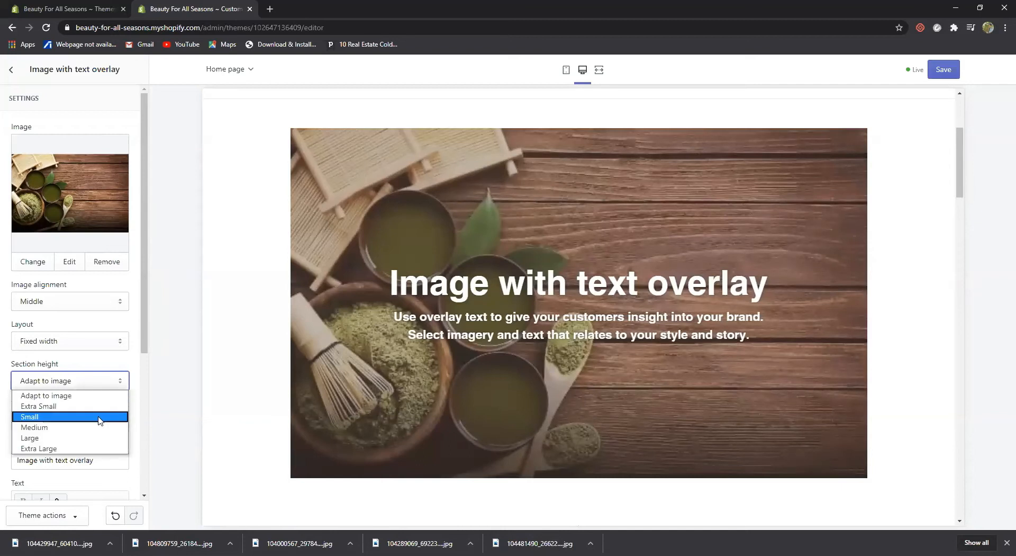
pyautogui.click(99, 415)
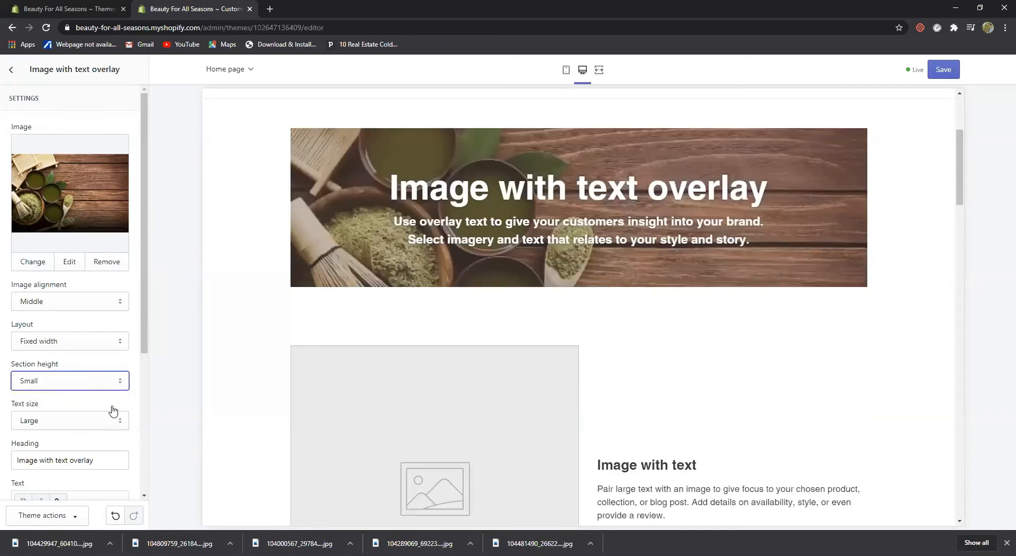
pyautogui.click(121, 382)
pyautogui.click(105, 396)
pyautogui.scroll(-5, 580, 218)
pyautogui.scroll(9, 580, 218)
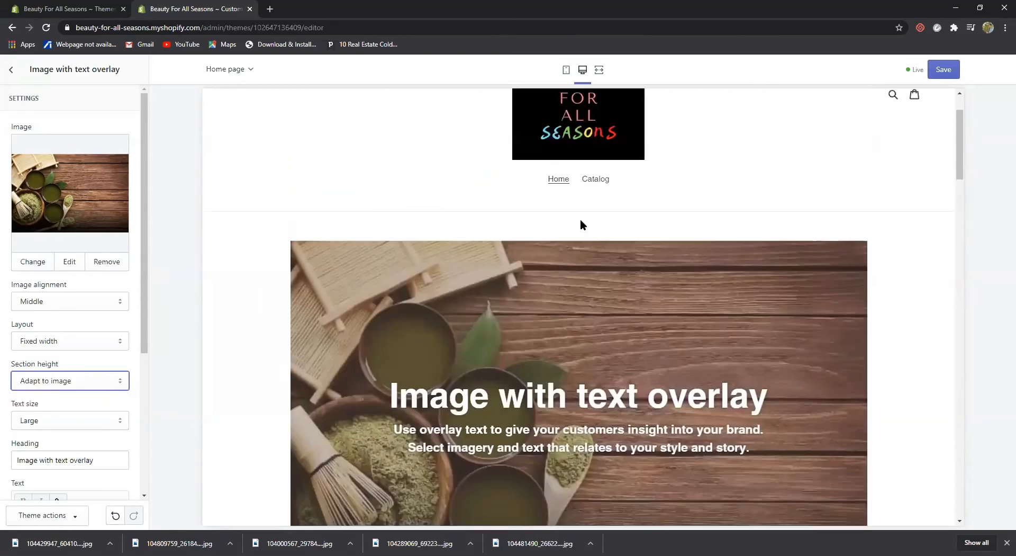
pyautogui.scroll(-1, 580, 218)
pyautogui.scroll(-5, 582, 225)
pyautogui.scroll(2, 582, 220)
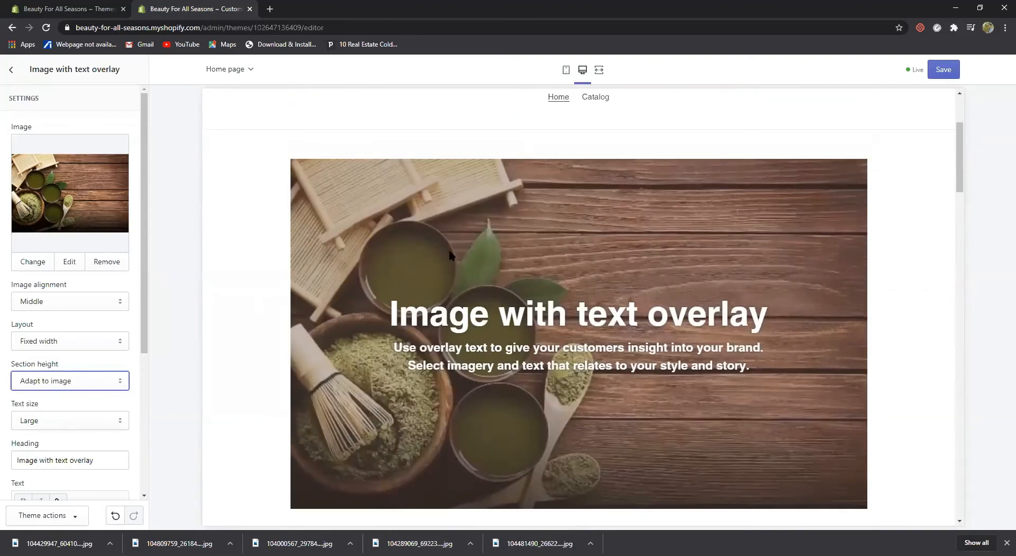
pyautogui.scroll(-2, 109, 326)
pyautogui.scroll(-2, 128, 320)
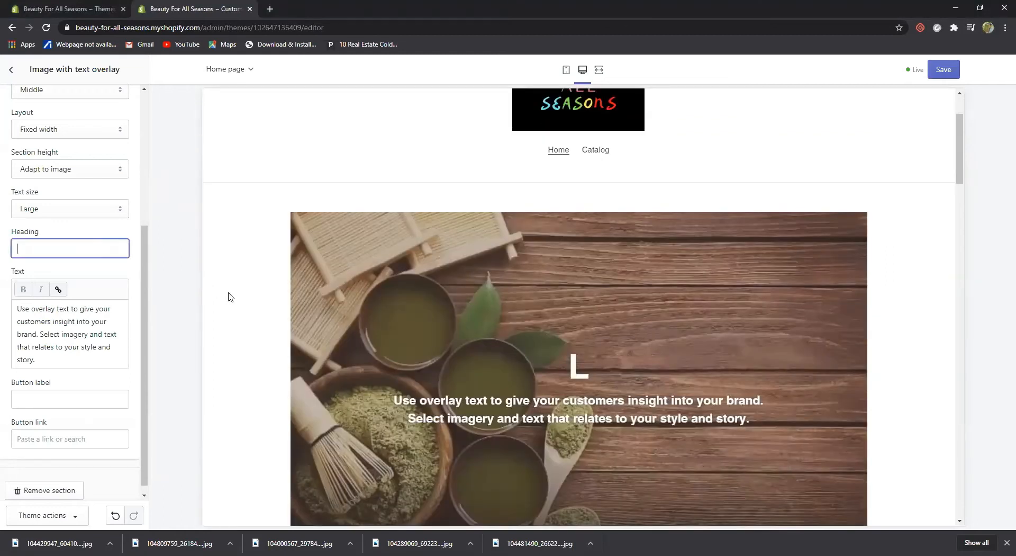
# Replace the banner heading with 'Look Good and Feel Good with Our Organic Products'
pyautogui.click(227, 293)
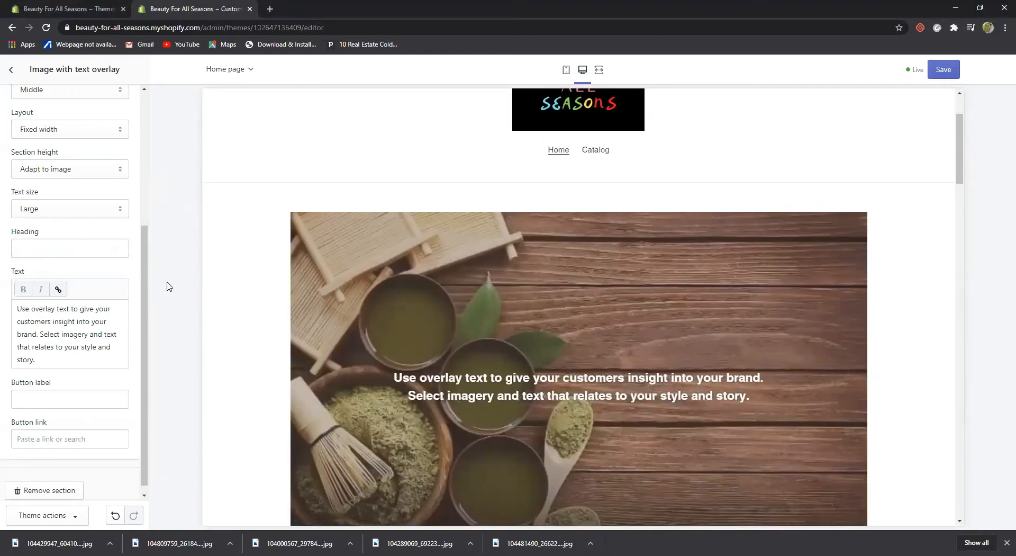
pyautogui.click(61, 249)
pyautogui.write('I')
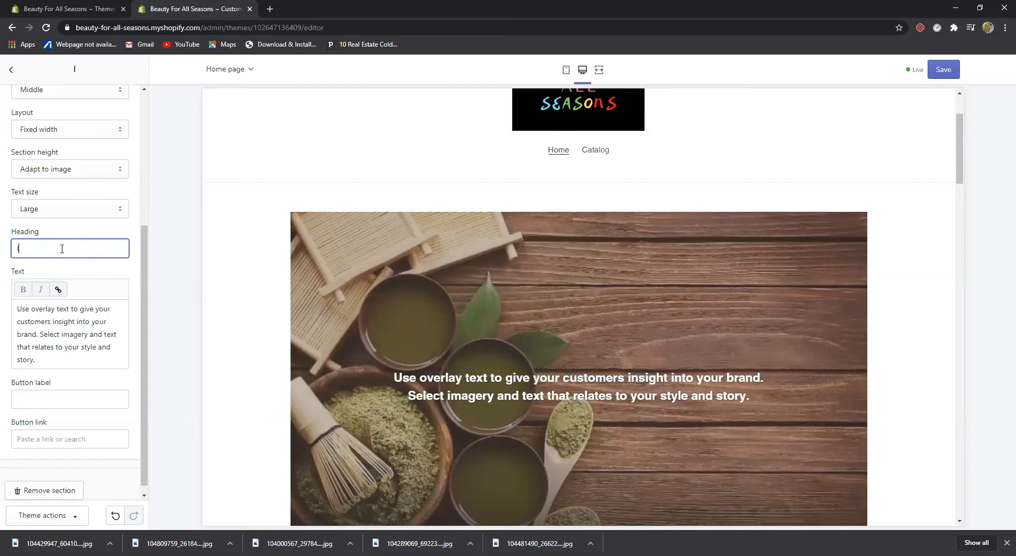
pyautogui.press('BackSpace')
pyautogui.write('Look')
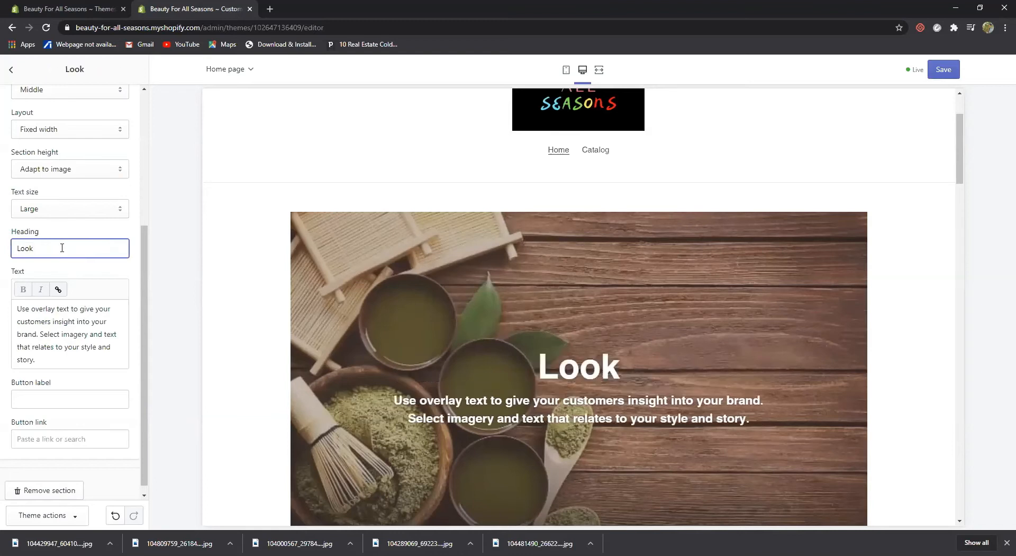
pyautogui.write(' Good and ')
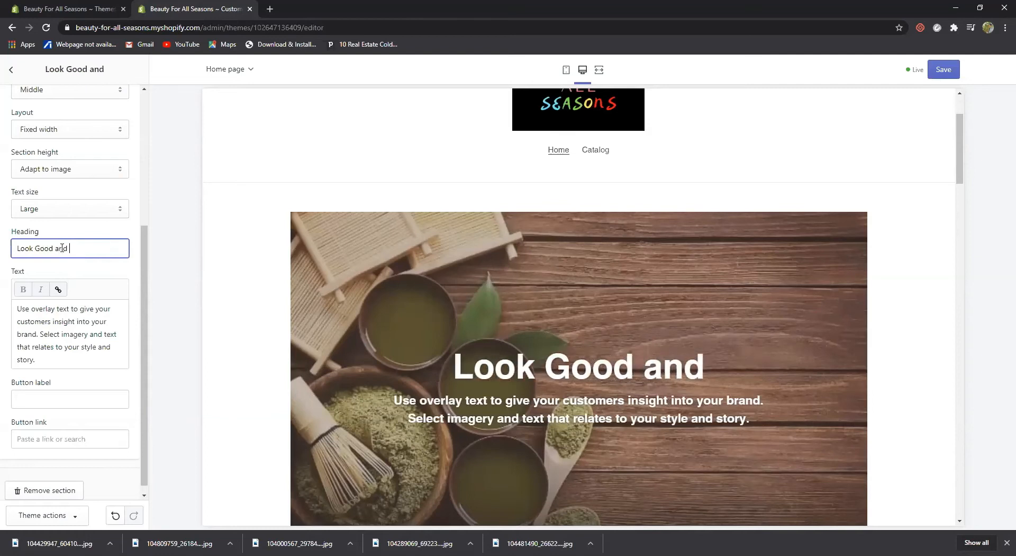
pyautogui.write('Feel Go')
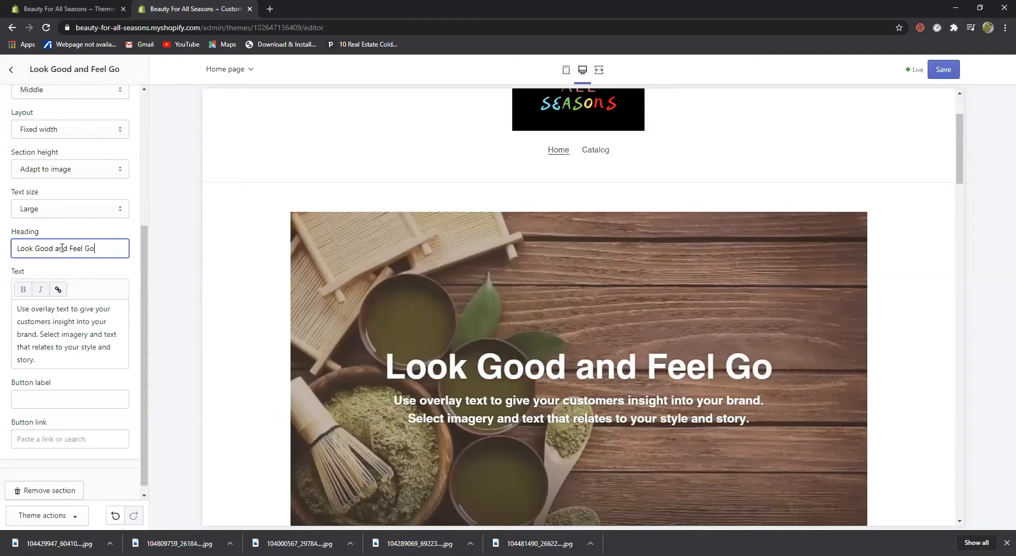
pyautogui.write('od with ')
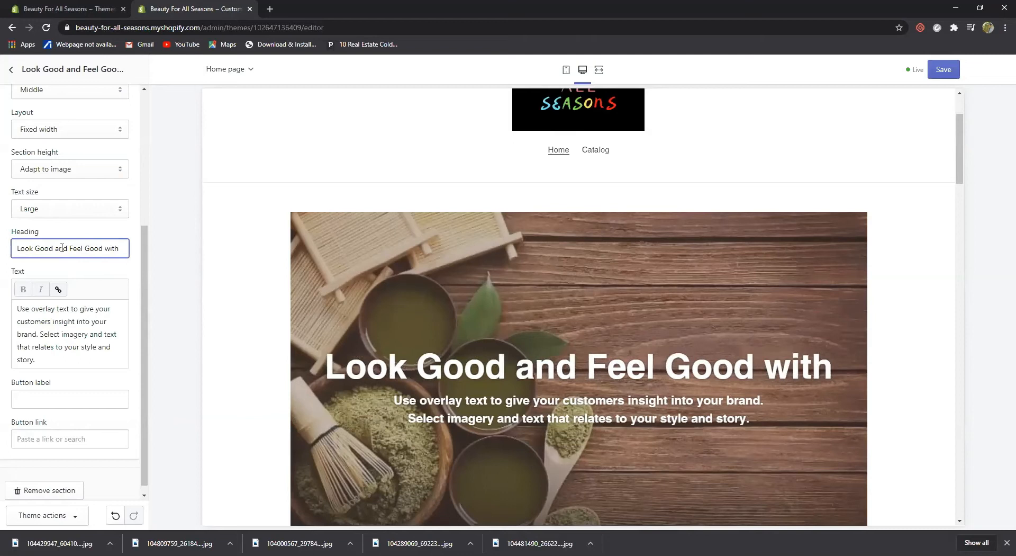
pyautogui.write('Our Organic')
pyautogui.write(' Prto')
pyautogui.press('BackSpace')
pyautogui.press('BackSpace')
pyautogui.write('oducts')
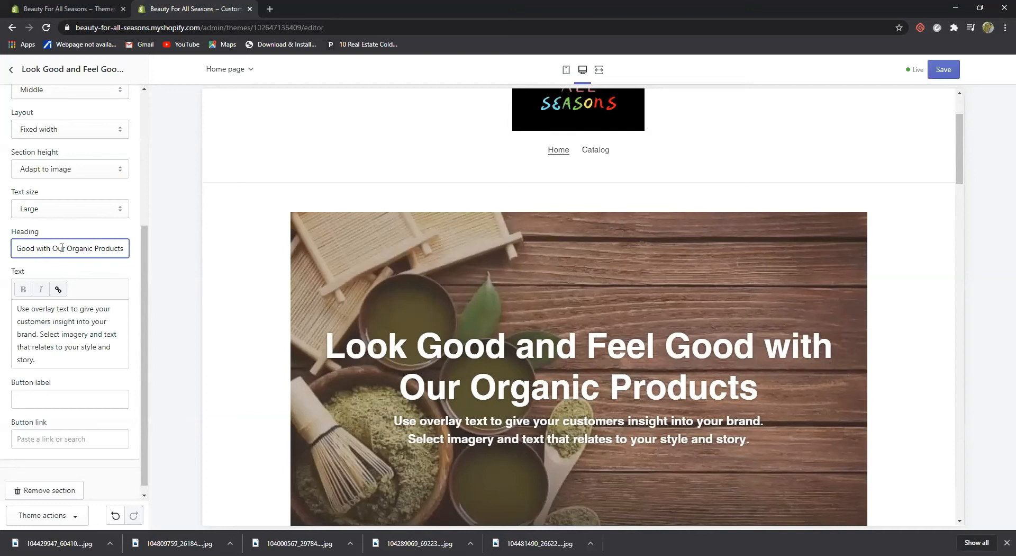
pyautogui.press('Tab')
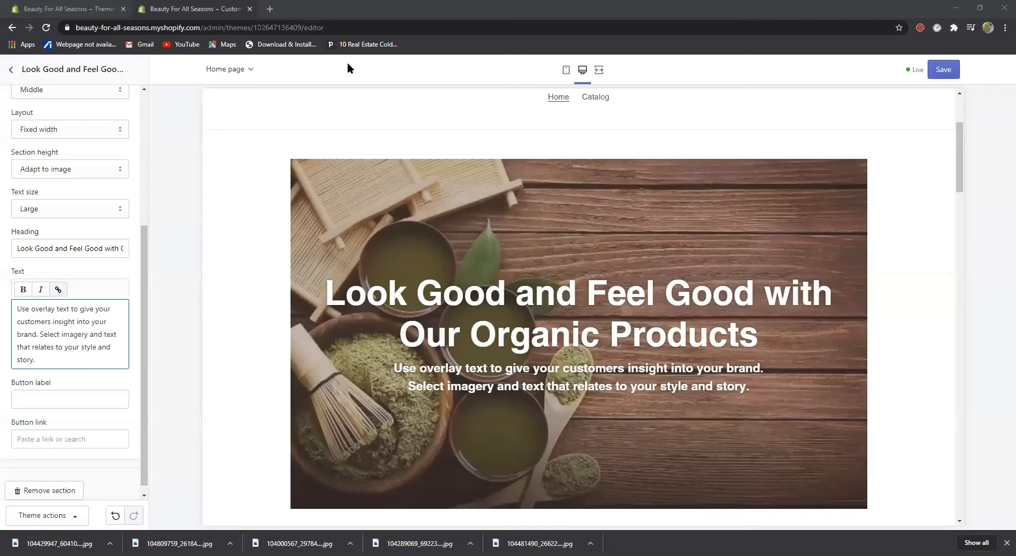
# Replace the banner's placeholder body text with 'Good for the skin and for the environment too.'
pyautogui.moveTo(36, 362); pyautogui.dragTo(3, 315)
pyautogui.press('BackSpace')
pyautogui.write('G')
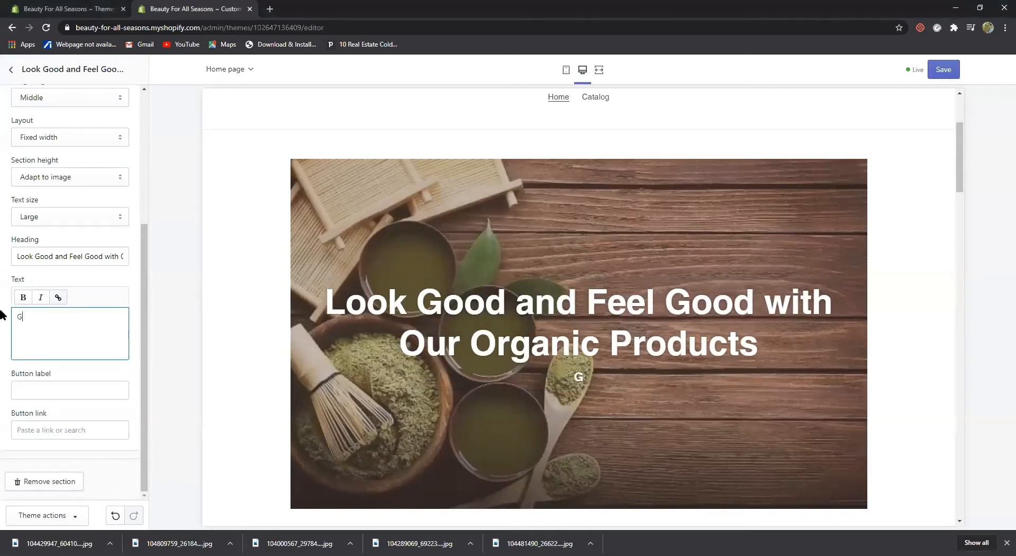
pyautogui.write('ood for the')
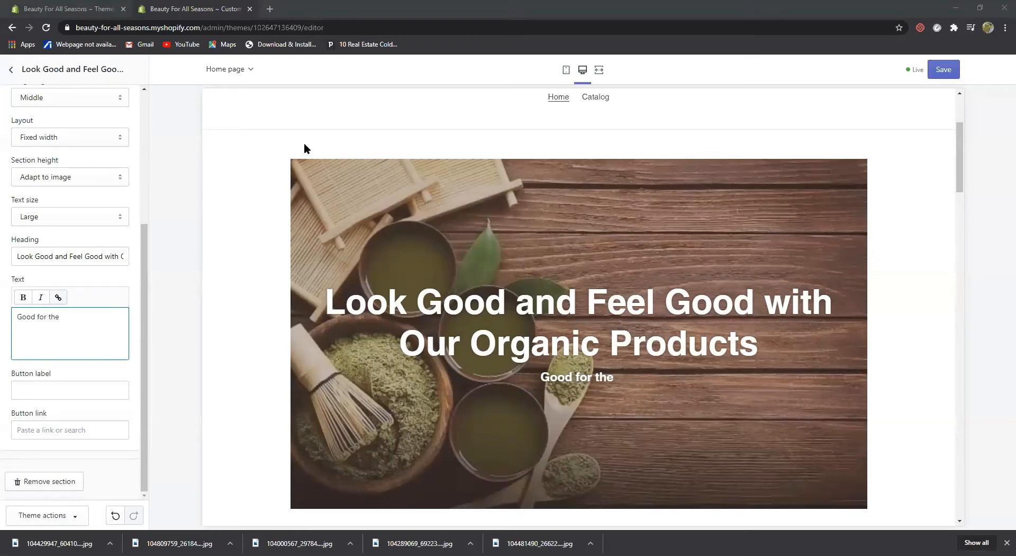
pyautogui.click(78, 314)
pyautogui.write('for tyh')
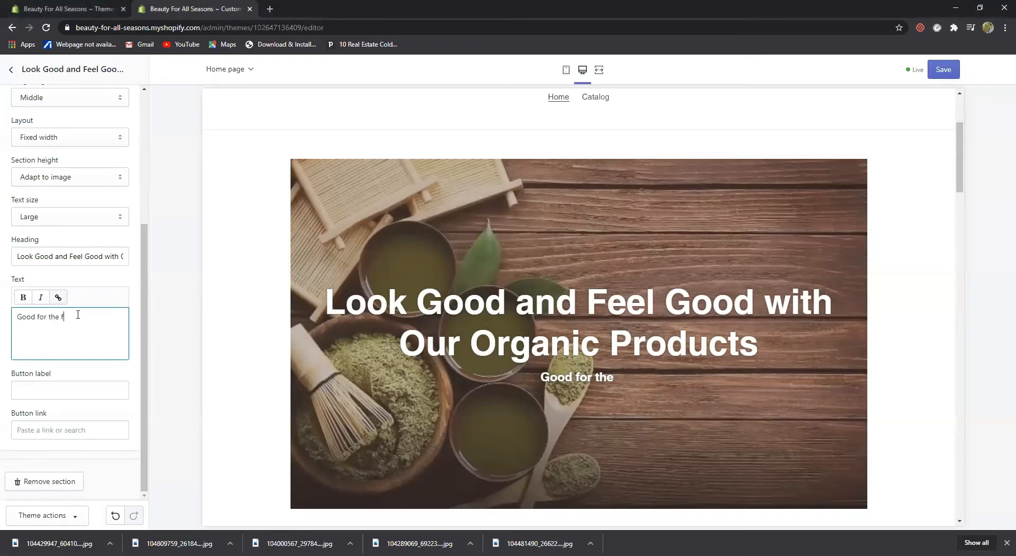
pyautogui.press('BackSpace')
pyautogui.press('BackSpace')
pyautogui.write('he skin')
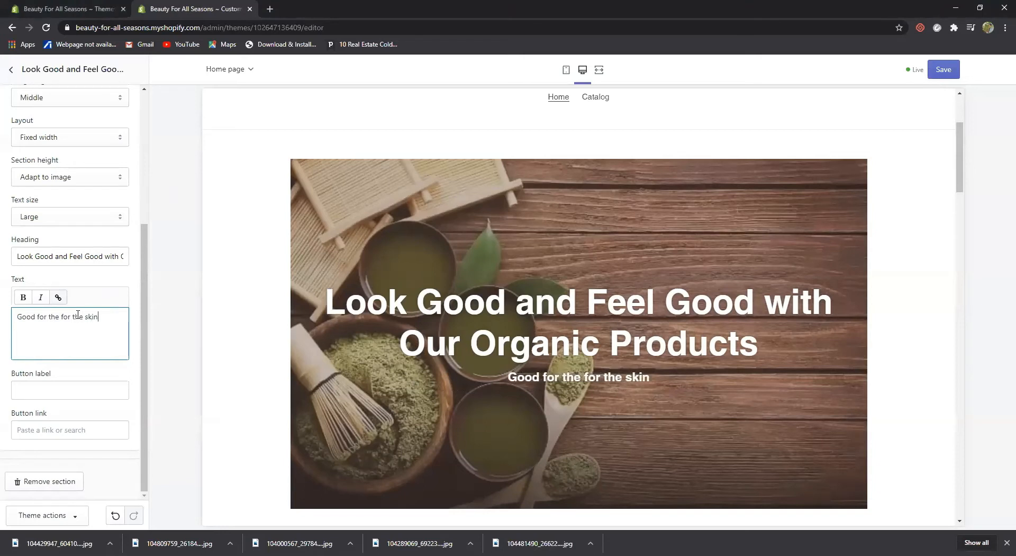
pyautogui.write(' and for the environment too.')
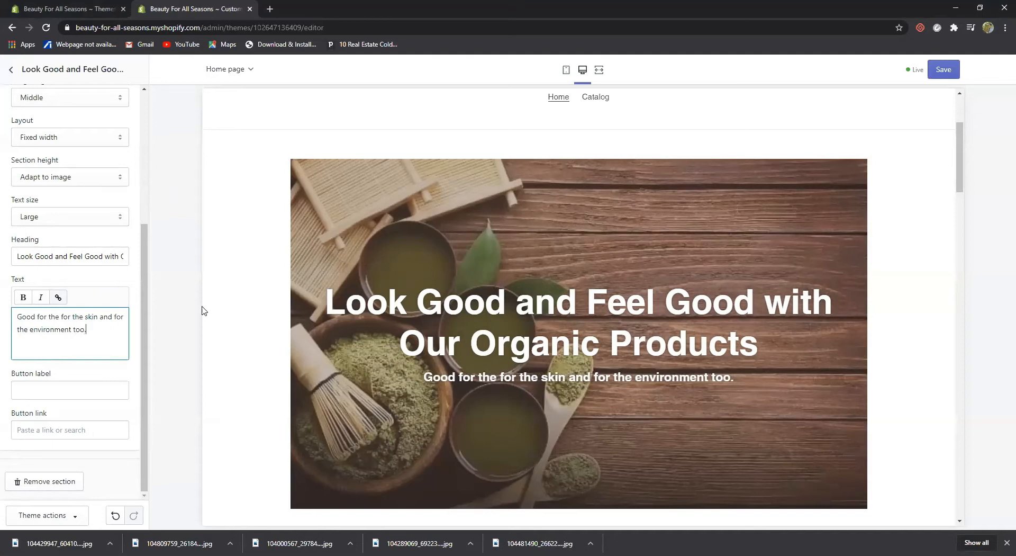
# Delete the repeated words from the body text and return to the sections list
pyautogui.click(563, 363)
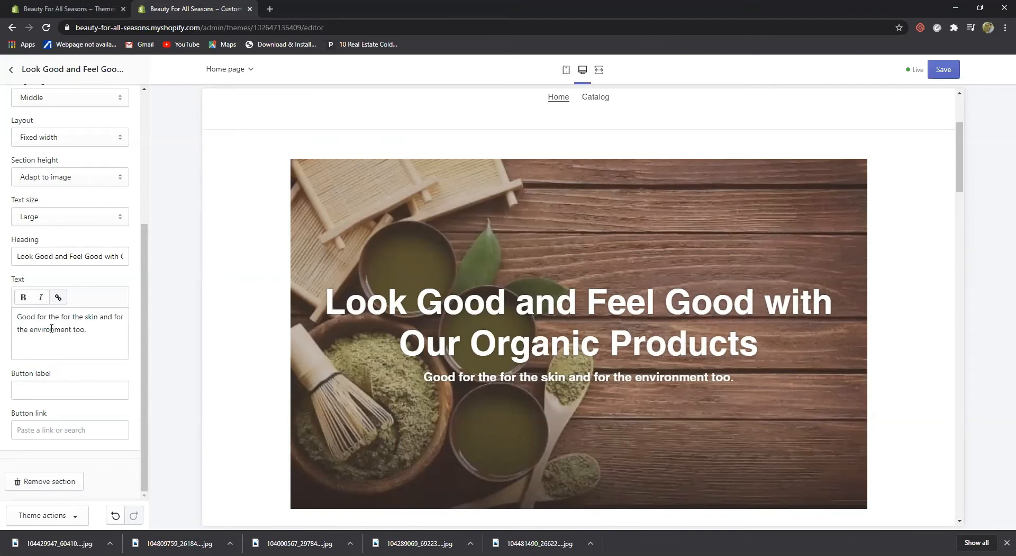
pyautogui.click(71, 317)
pyautogui.press('BackSpace')
pyautogui.press('BackSpace')
pyautogui.press('BackSpace')
pyautogui.press('BackSpace')
pyautogui.press('BackSpace')
pyautogui.press('BackSpace')
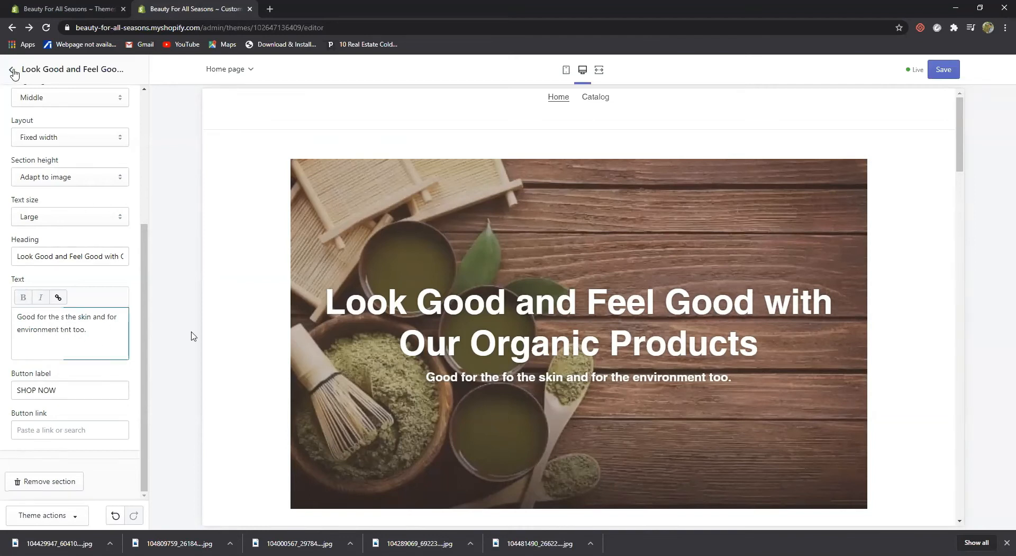
pyautogui.click(11, 70)
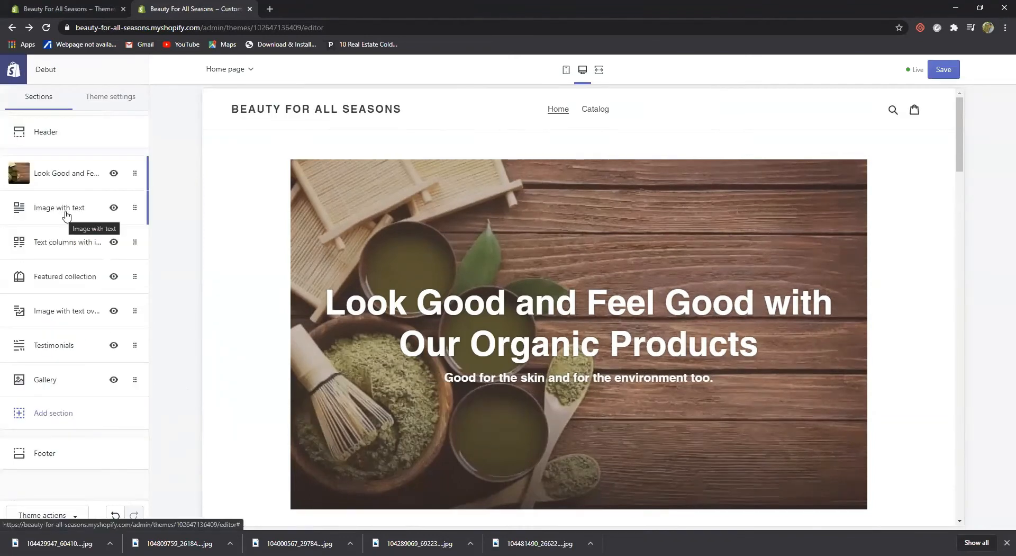
# Open the Image with text section's settings after briefly viewing Text columns with images
pyautogui.click(67, 209)
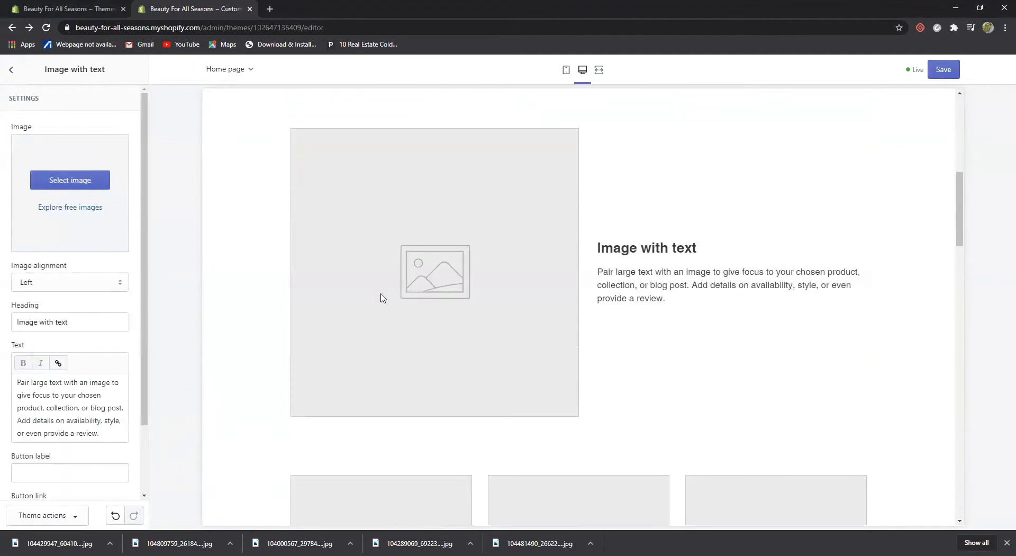
pyautogui.scroll(-5, 381, 296)
pyautogui.scroll(11, 381, 296)
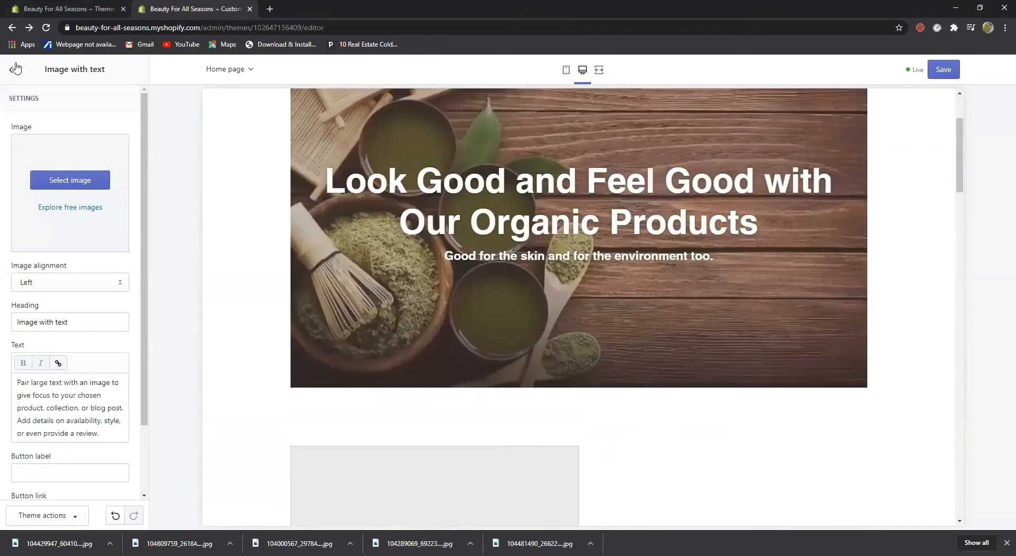
pyautogui.click(12, 72)
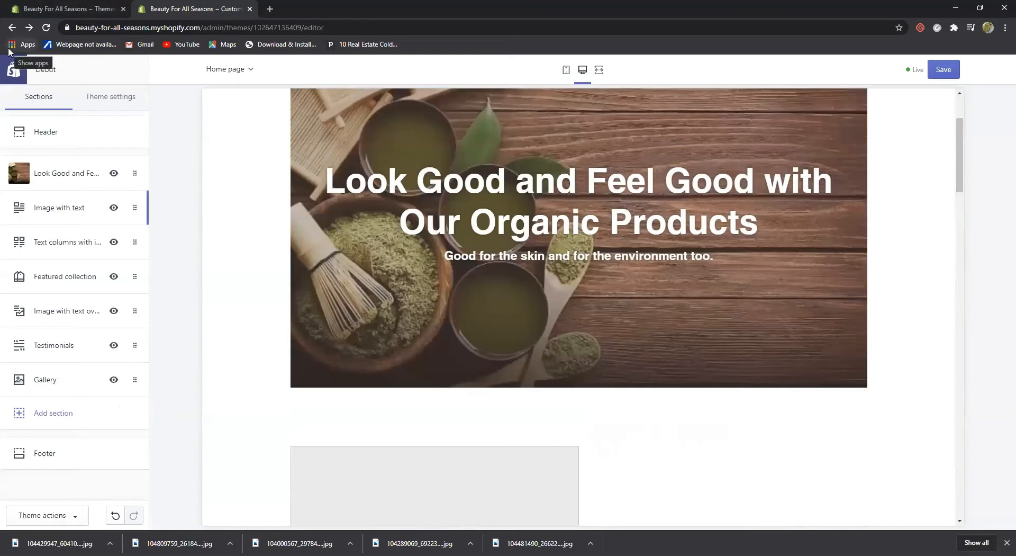
pyautogui.click(79, 242)
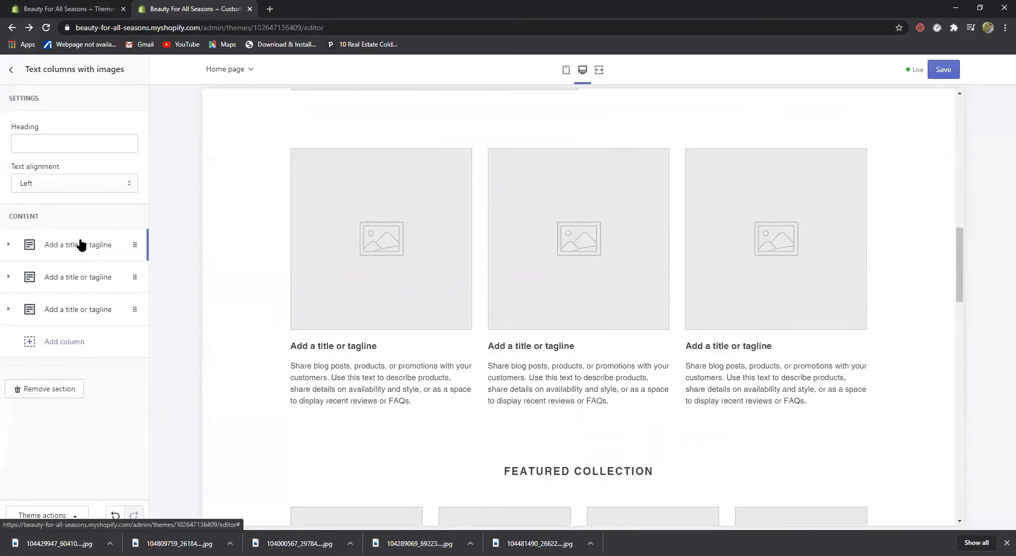
pyautogui.click(11, 69)
pyautogui.scroll(8, 336, 310)
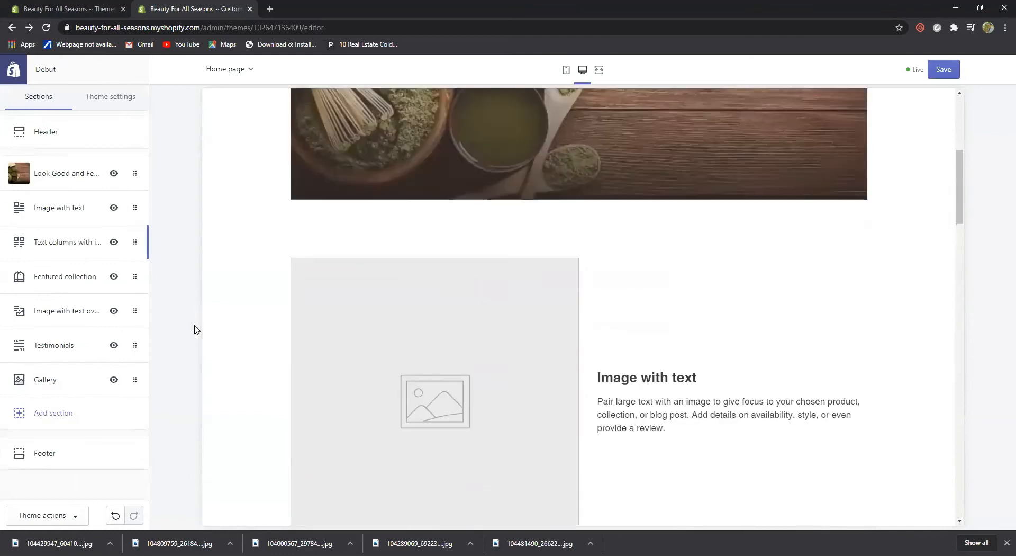
pyautogui.click(64, 207)
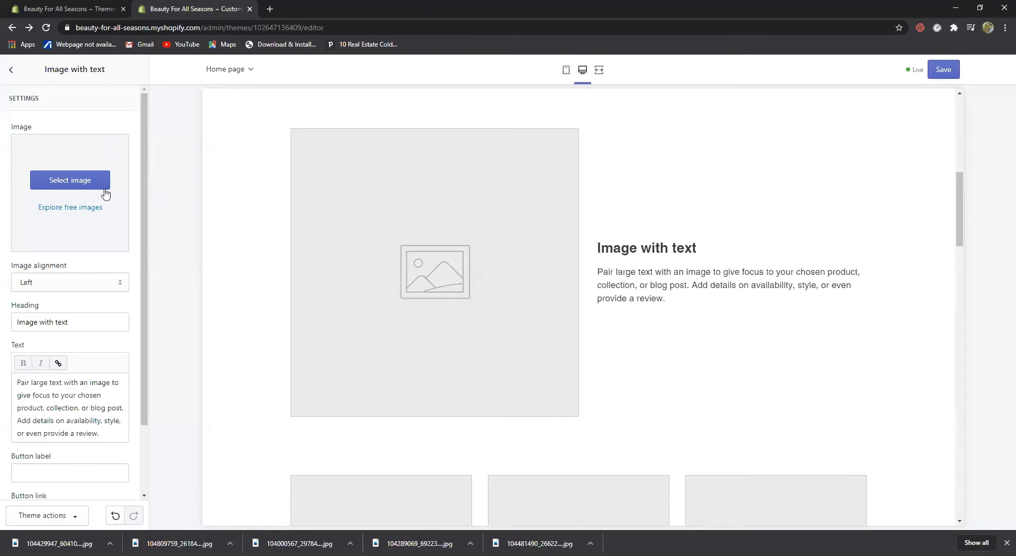
# Choose the library photo of skincare bottles among ferns for the Image with text section
pyautogui.click(73, 184)
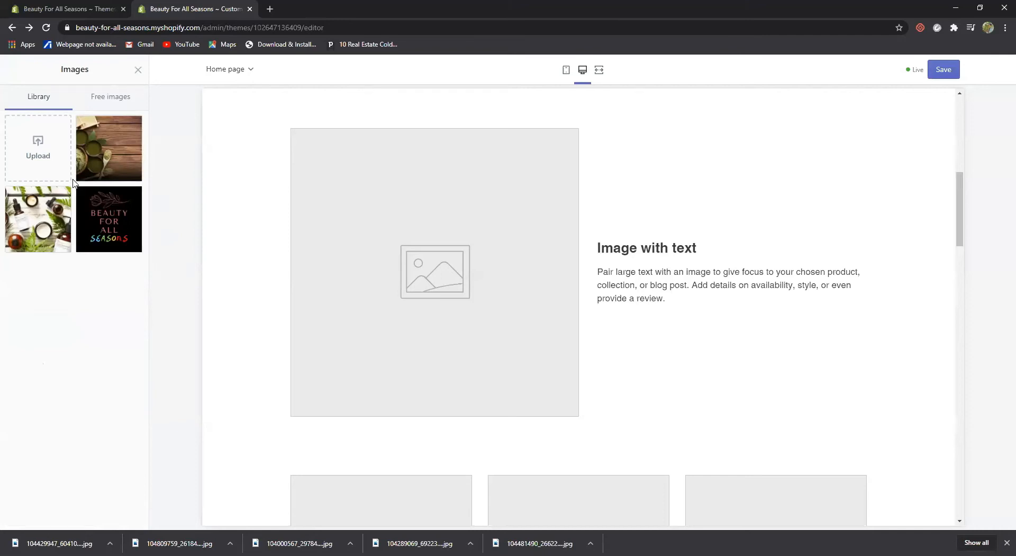
pyautogui.click(40, 229)
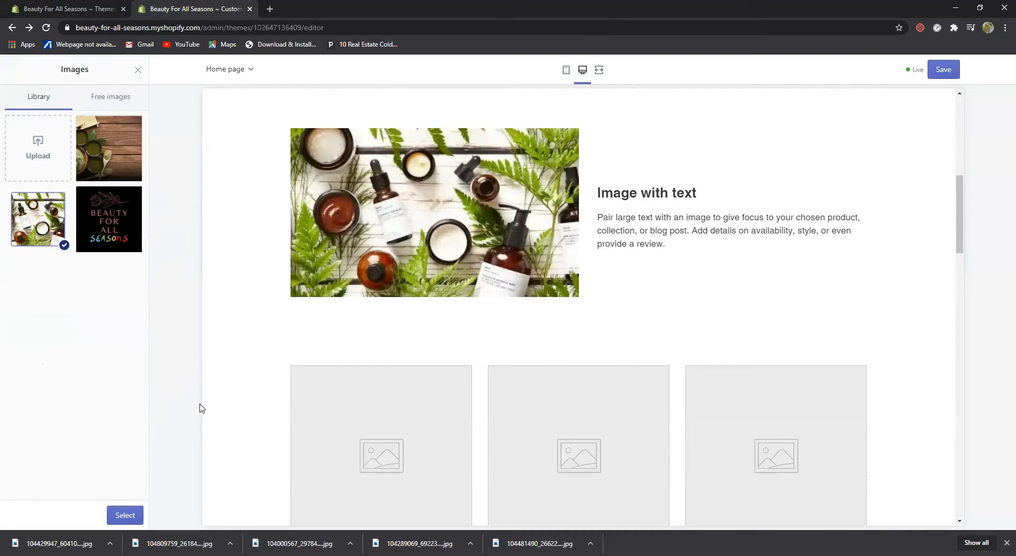
pyautogui.click(132, 516)
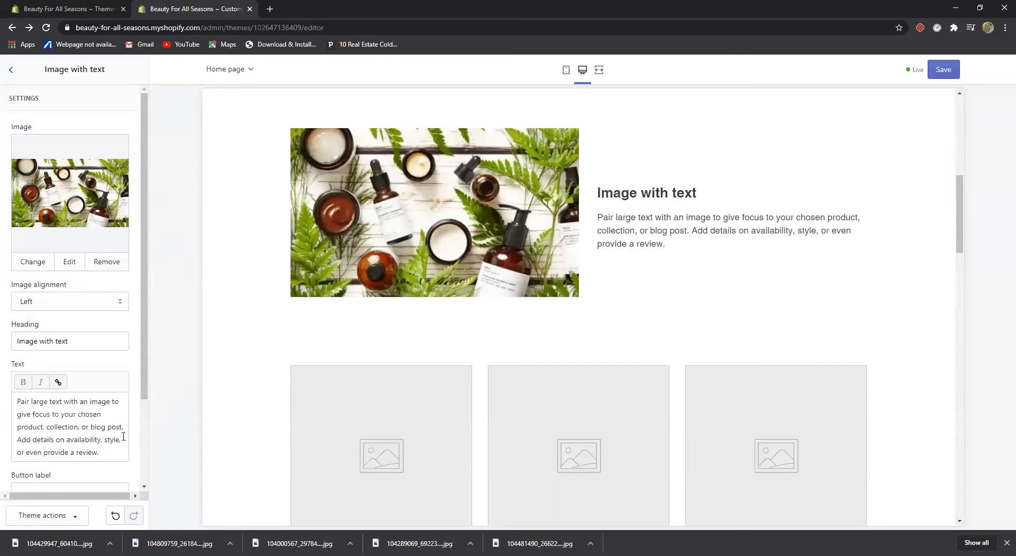
# Replace the placeholder paragraph with the copied four-advantages text, capitalising 'Four', then select the heading
pyautogui.moveTo(102, 453); pyautogui.dragTo(9, 394)
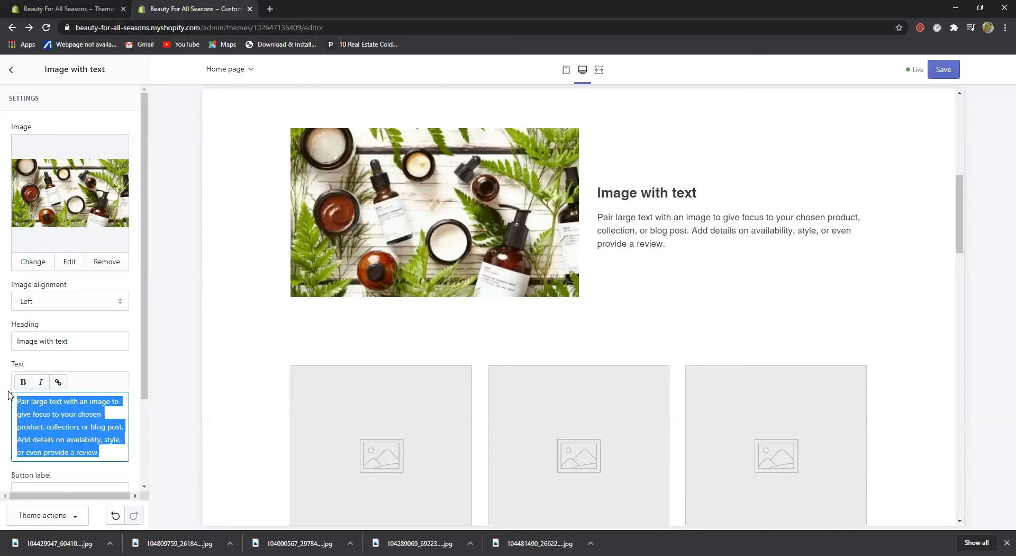
pyautogui.press('BackSpace')
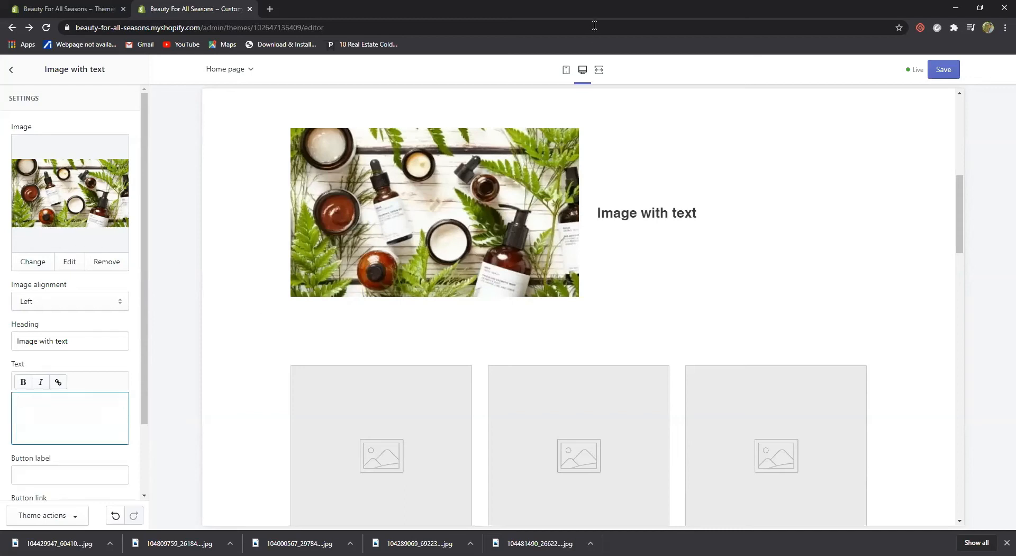
pyautogui.hotkey('alt', 'Tab')
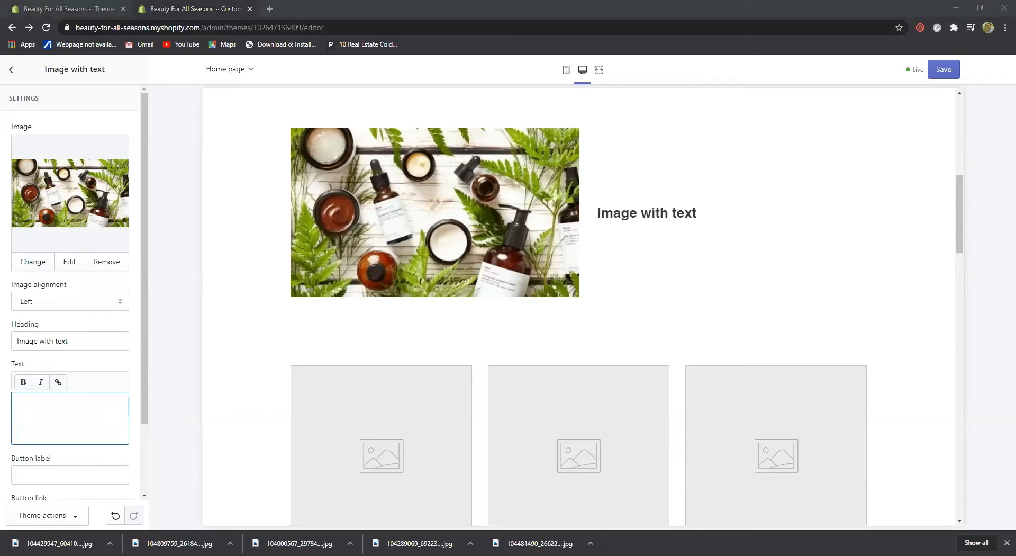
pyautogui.rightClick(564, 191)
pyautogui.click(587, 200)
pyautogui.click(83, 405)
pyautogui.hotkey('ctrl', 'v')
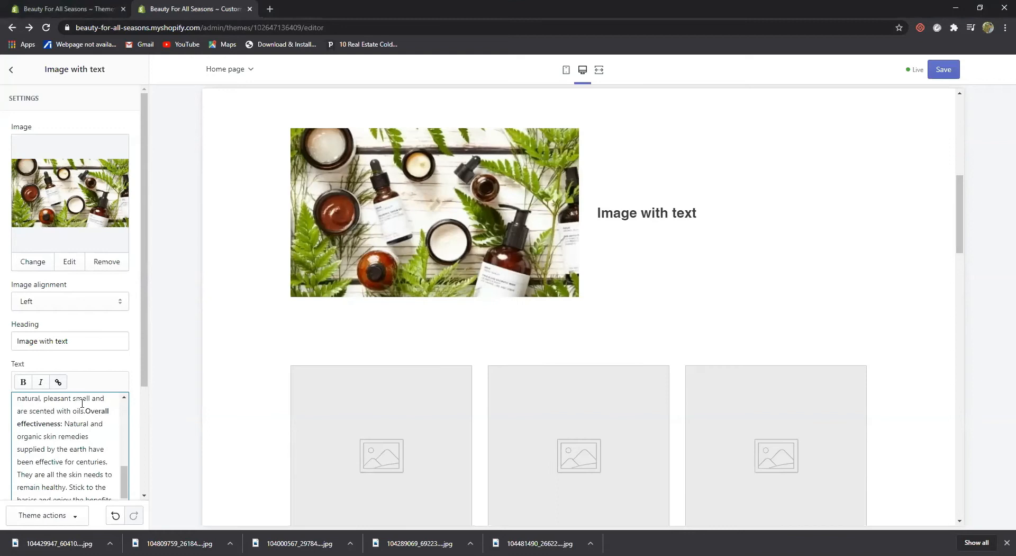
pyautogui.scroll(8, 70, 413)
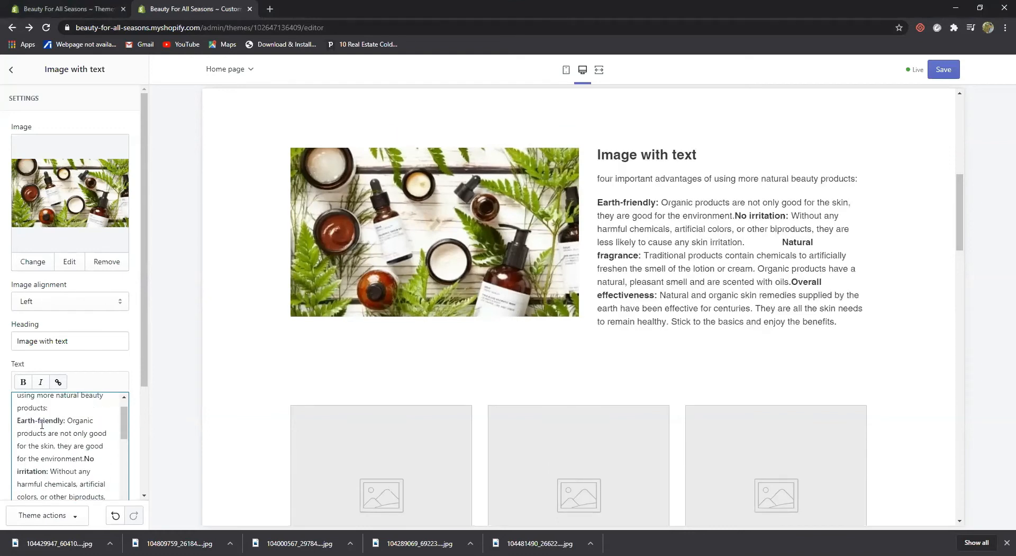
pyautogui.click(19, 401)
pyautogui.press('BackSpace')
pyautogui.write('F')
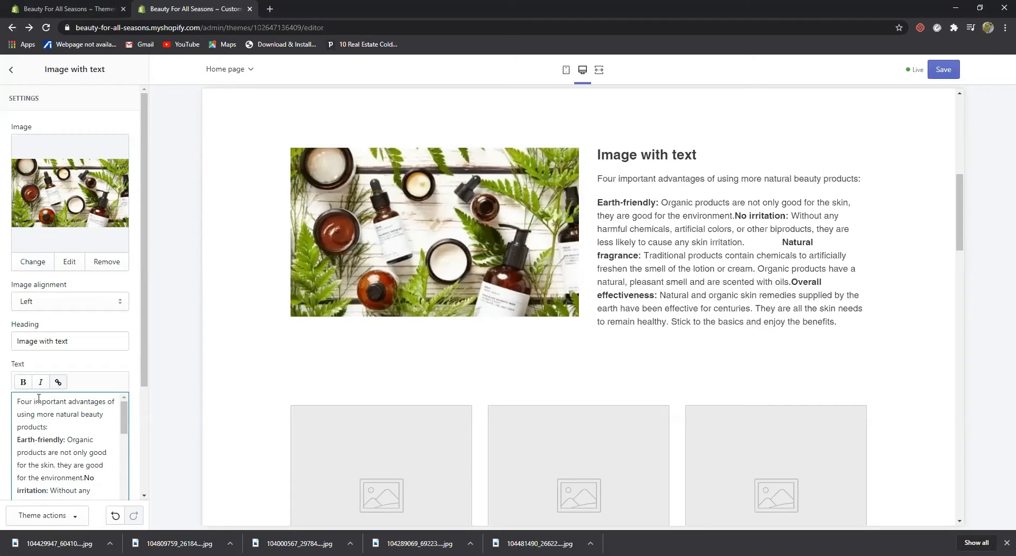
pyautogui.click(83, 341)
pyautogui.moveTo(83, 341); pyautogui.dragTo(7, 340)
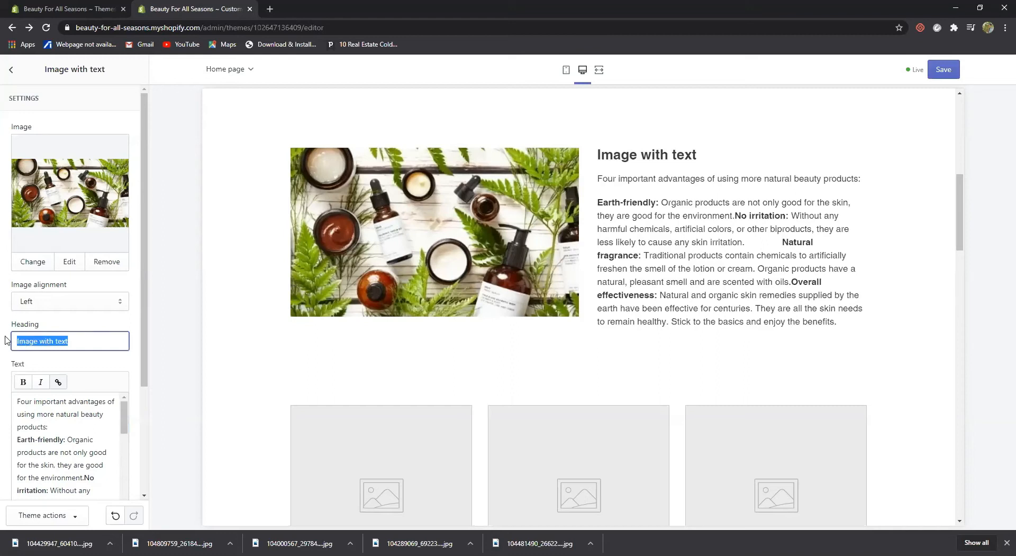
# Retitle the section 'Why use organic beauty products?' and delete the intro line
pyautogui.write('Why')
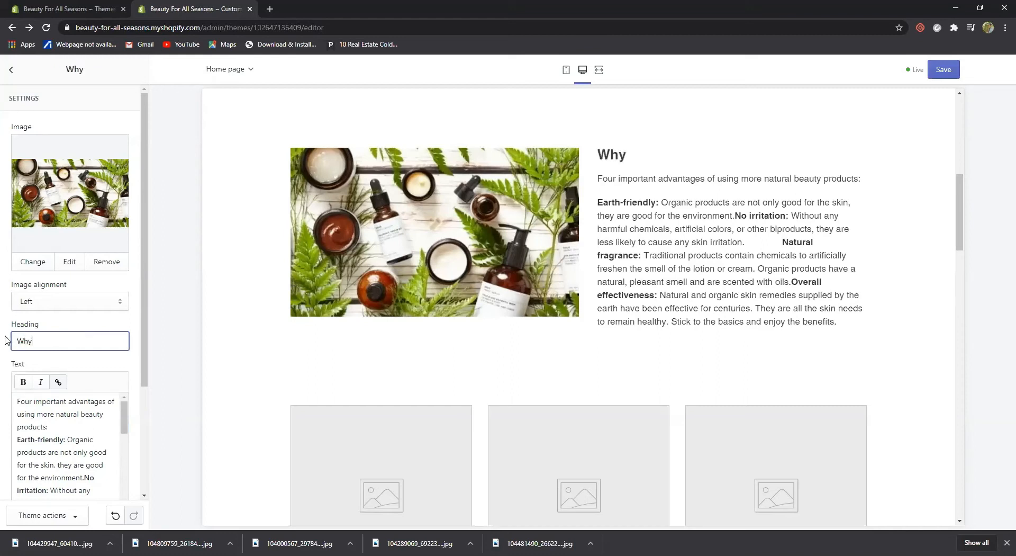
pyautogui.write(' use org')
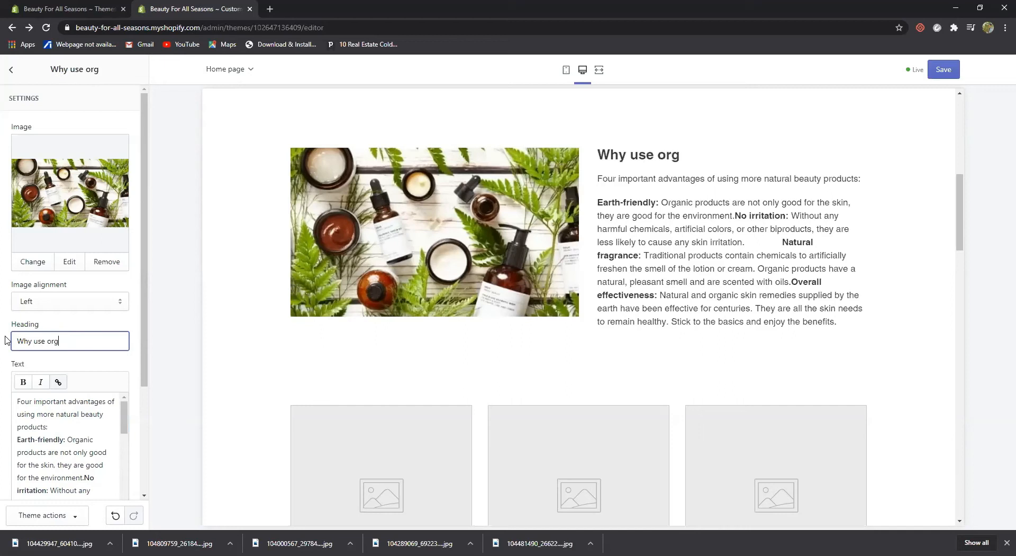
pyautogui.write('anic beauty oro')
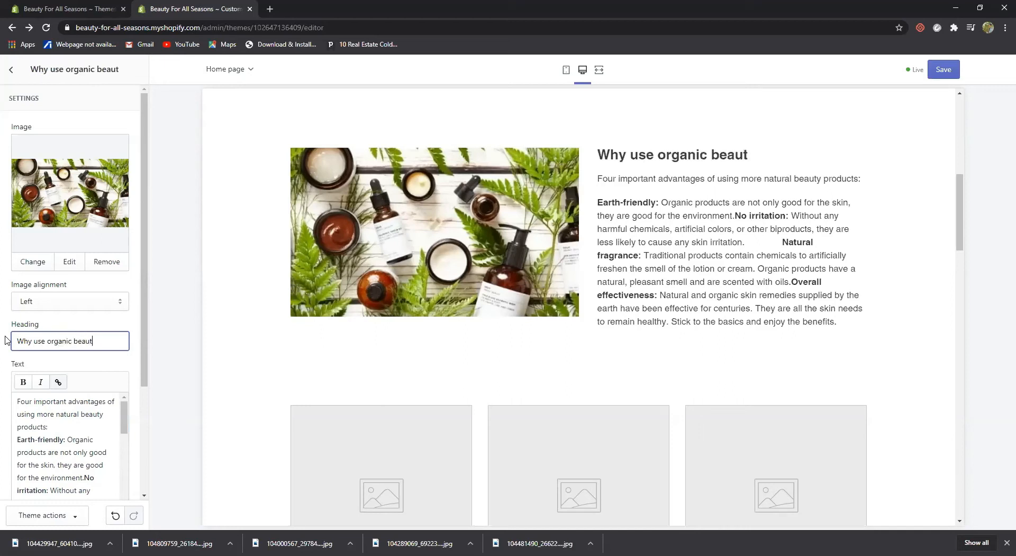
pyautogui.press('BackSpace')
pyautogui.press('BackSpace')
pyautogui.press('BackSpace')
pyautogui.write('products?')
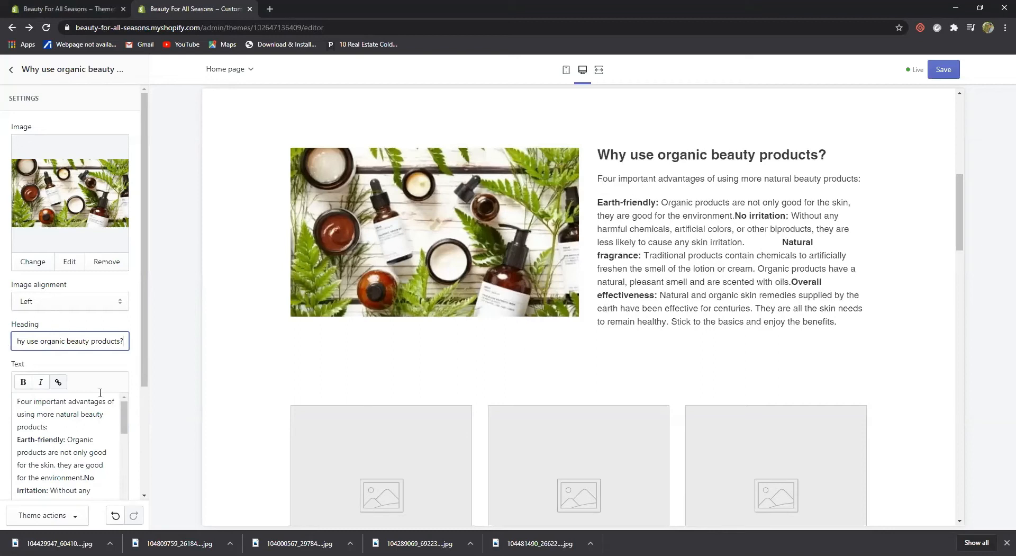
pyautogui.moveTo(20, 404); pyautogui.dragTo(71, 419)
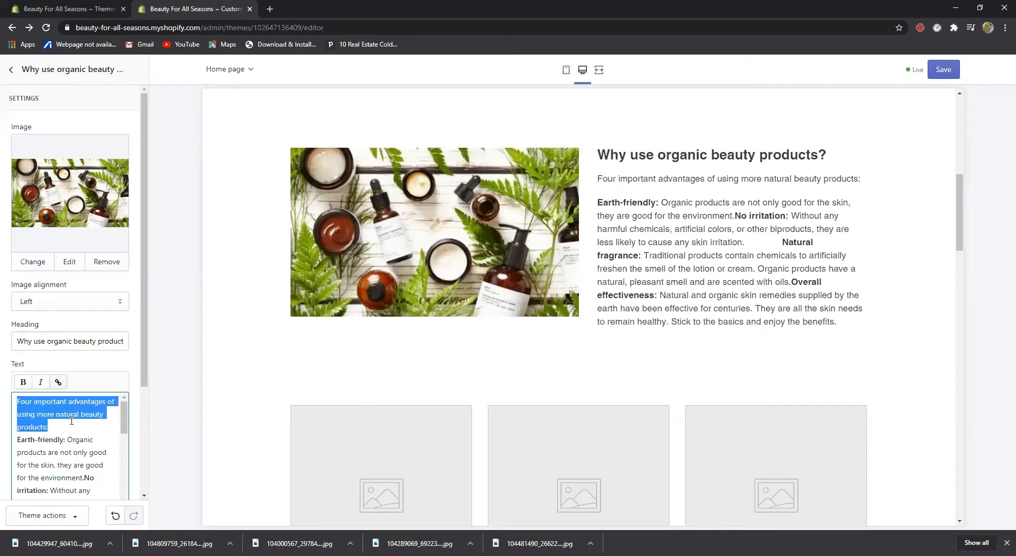
pyautogui.press('BackSpace')
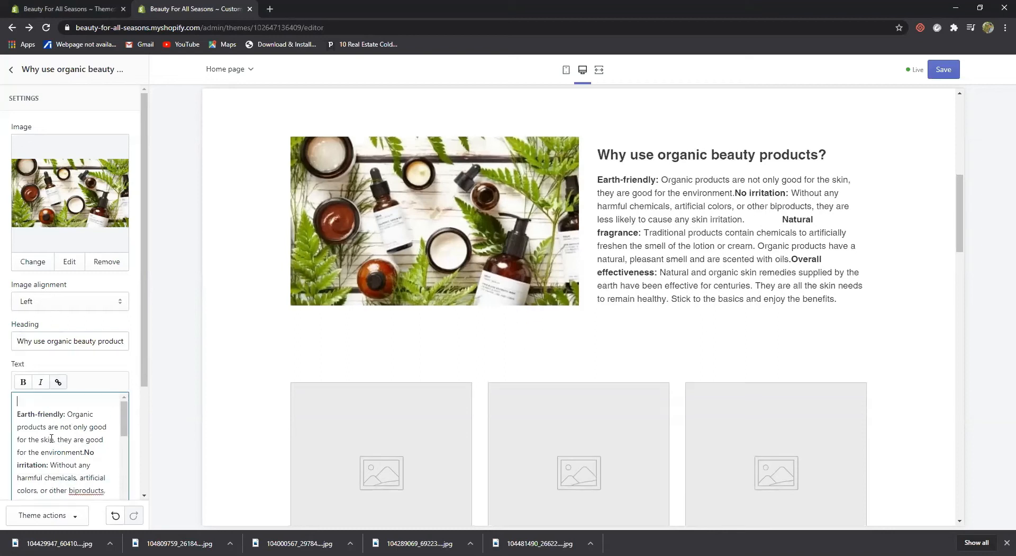
# Put No irritation, Natural fragrance and Overall effectiveness each on its own paragraph
pyautogui.click(84, 452)
pyautogui.press('Return')
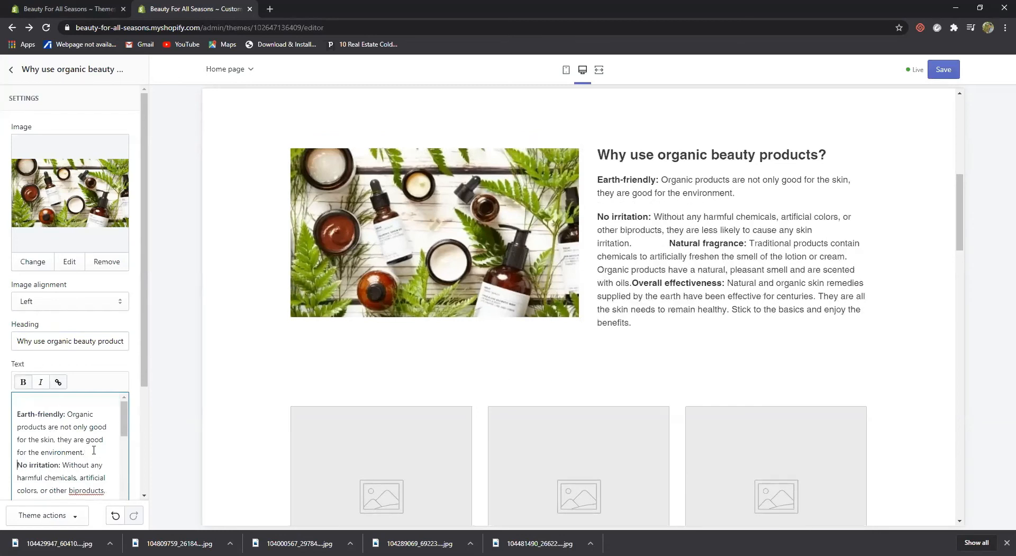
pyautogui.scroll(-3, 68, 447)
pyautogui.click(77, 423)
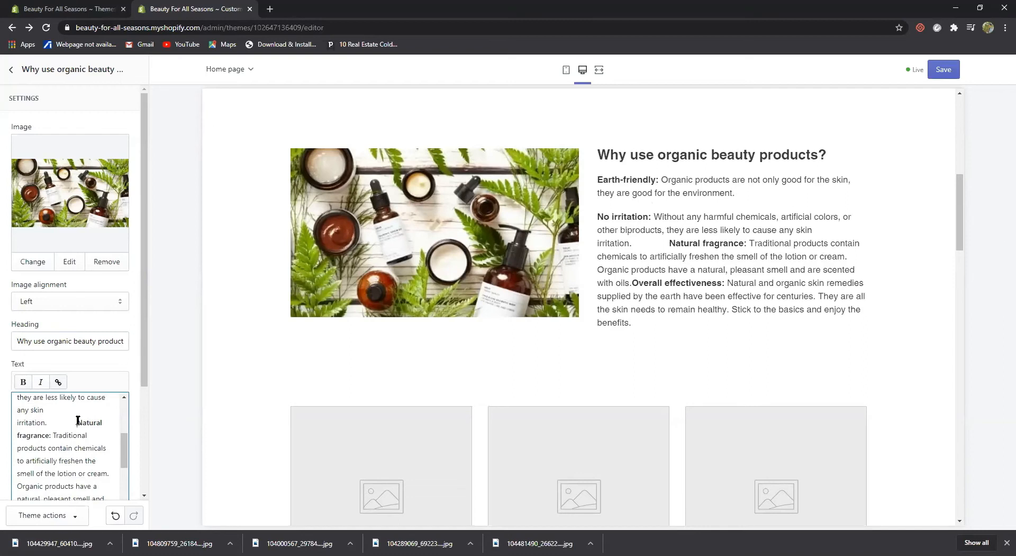
pyautogui.press('Return')
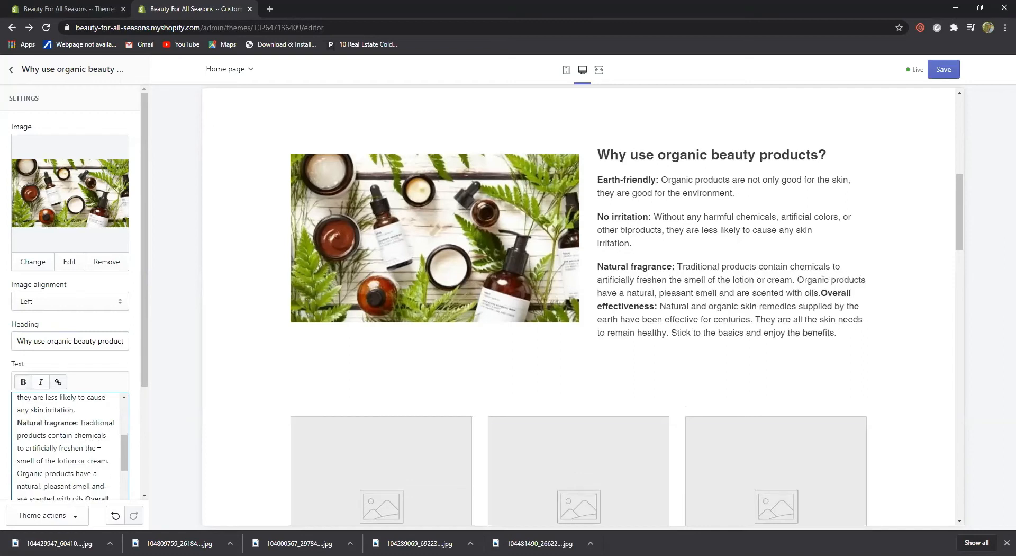
pyautogui.scroll(-2, 83, 440)
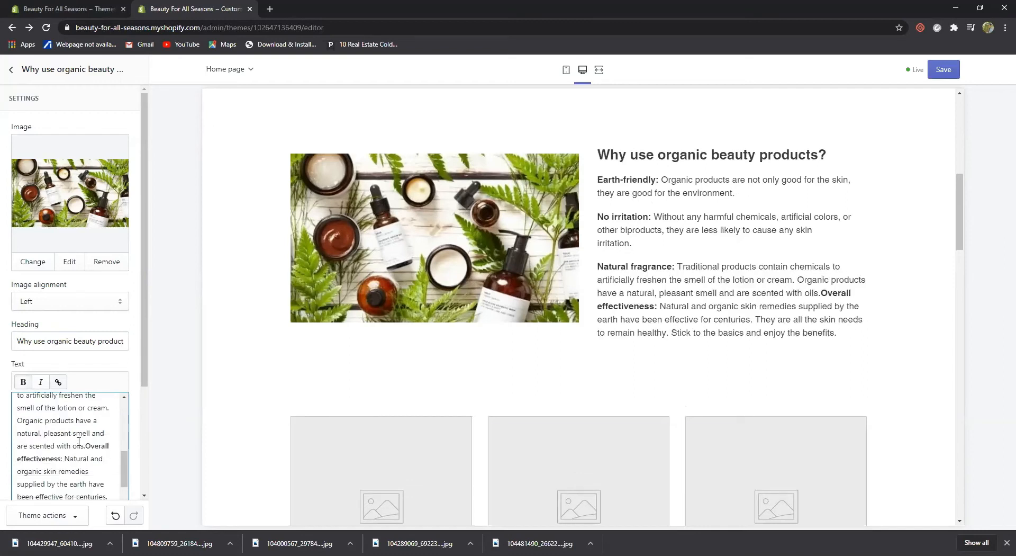
pyautogui.click(85, 446)
pyautogui.press('Return')
pyautogui.scroll(-2, 75, 458)
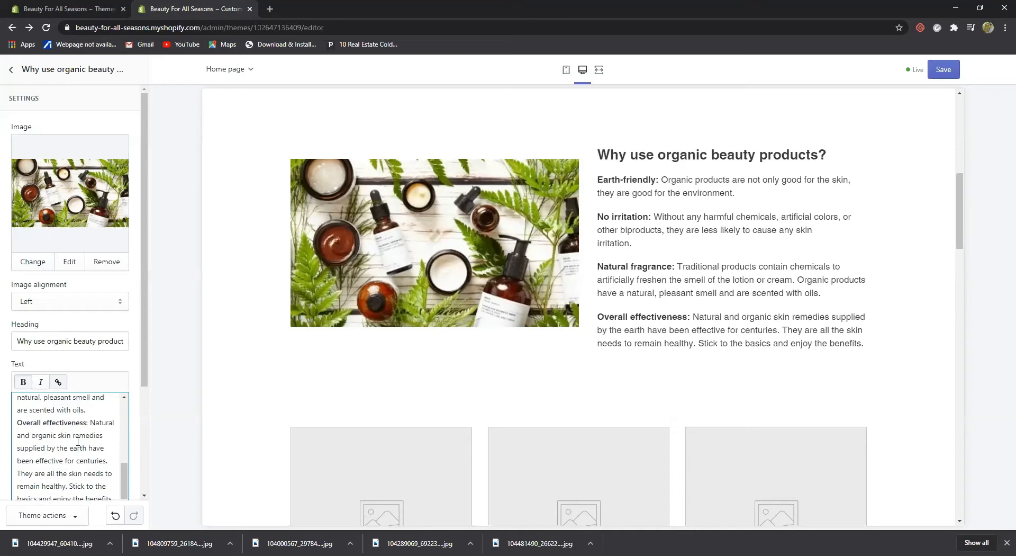
pyautogui.scroll(-2, 79, 439)
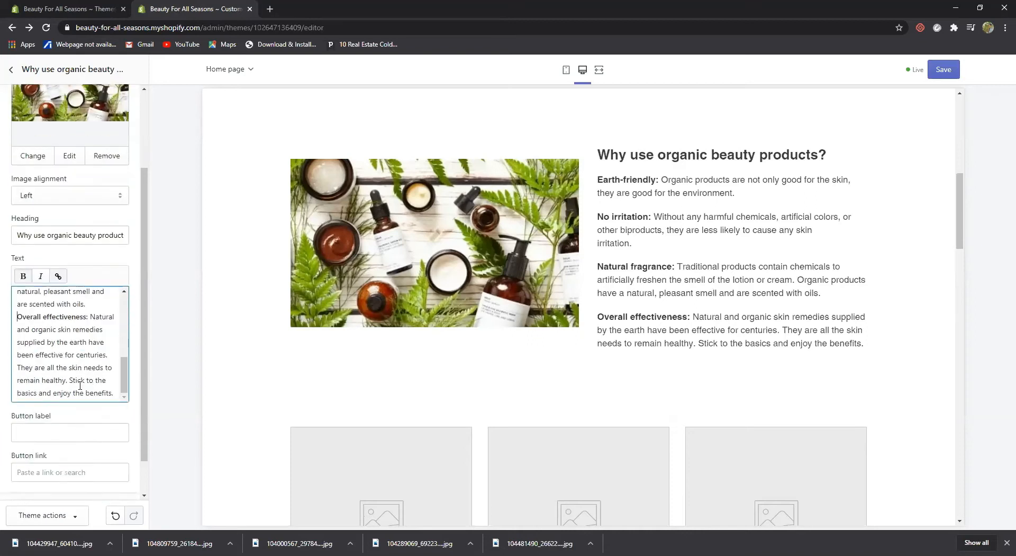
pyautogui.scroll(-1, 77, 391)
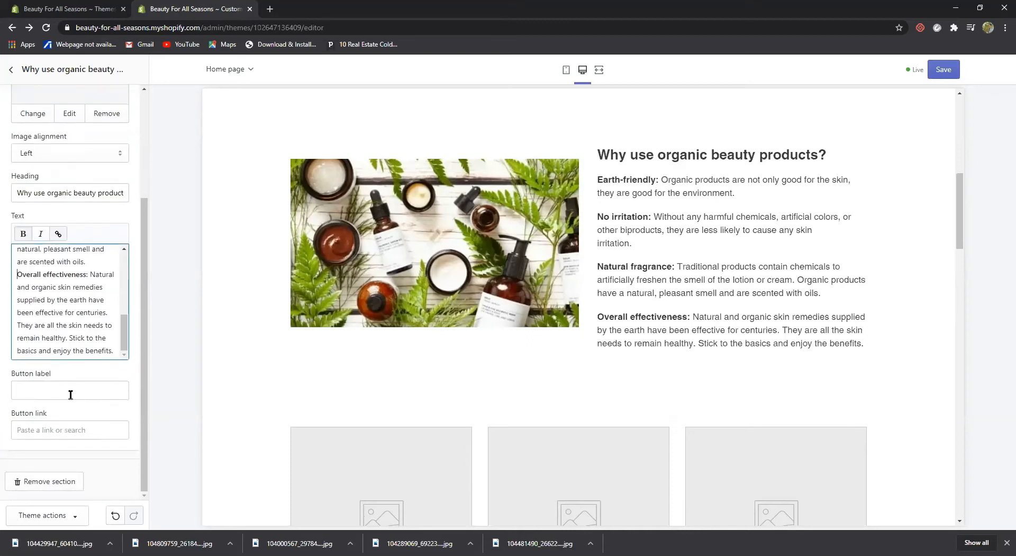
pyautogui.click(65, 390)
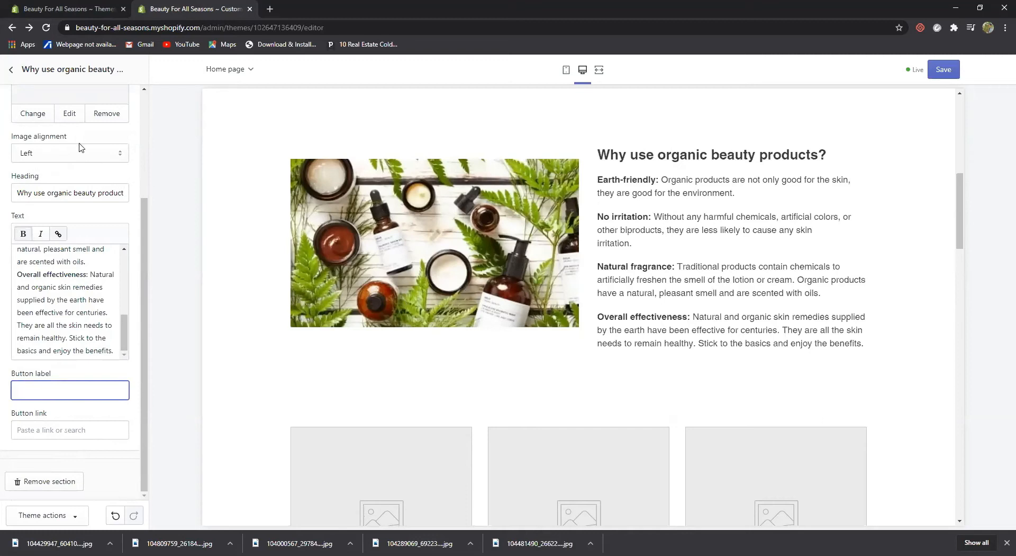
# Align the fern skincare photo to the right of the text
pyautogui.click(121, 158)
pyautogui.click(98, 177)
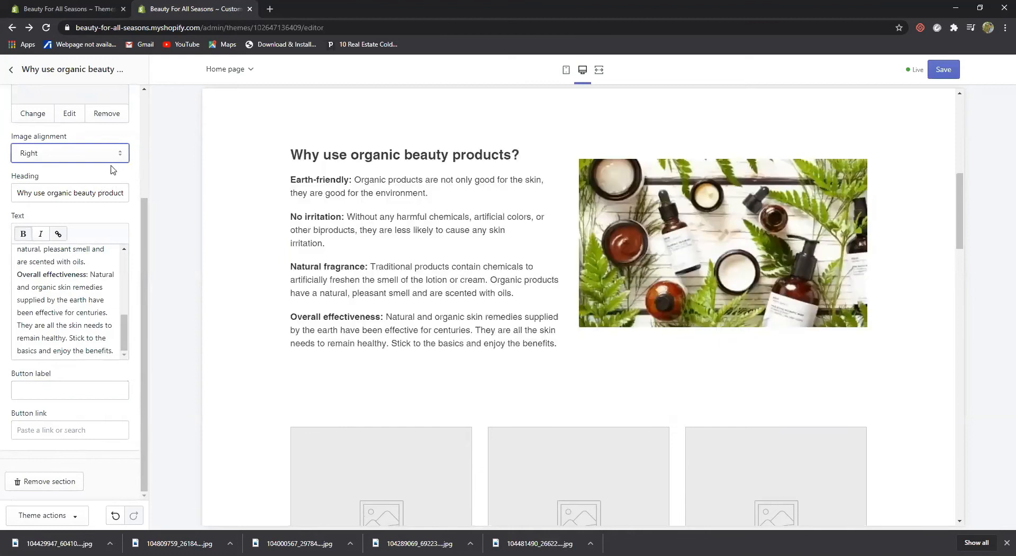
pyautogui.scroll(4, 347, 279)
pyautogui.scroll(-2, 348, 279)
pyautogui.scroll(-3, 348, 279)
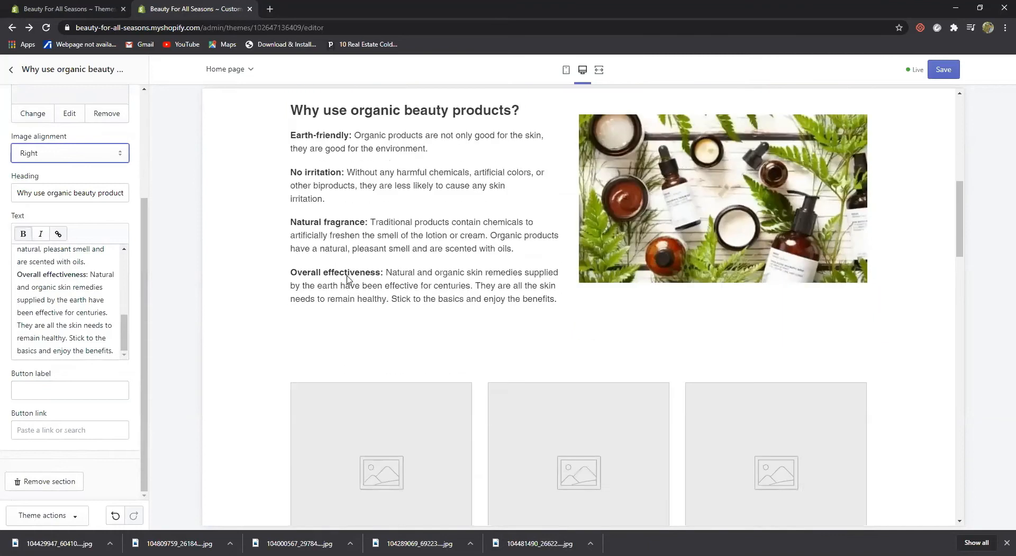
pyautogui.scroll(1, 100, 119)
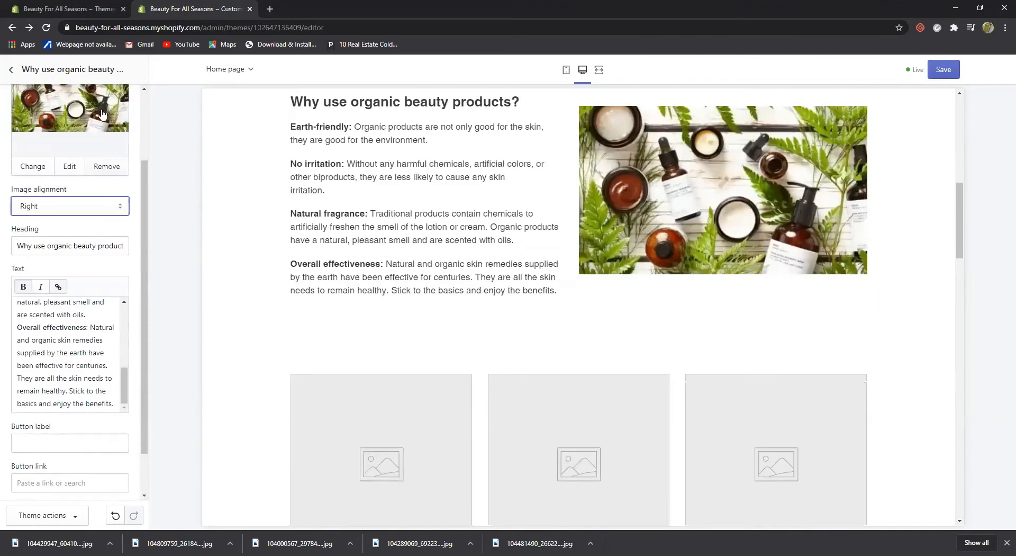
pyautogui.scroll(1, 124, 116)
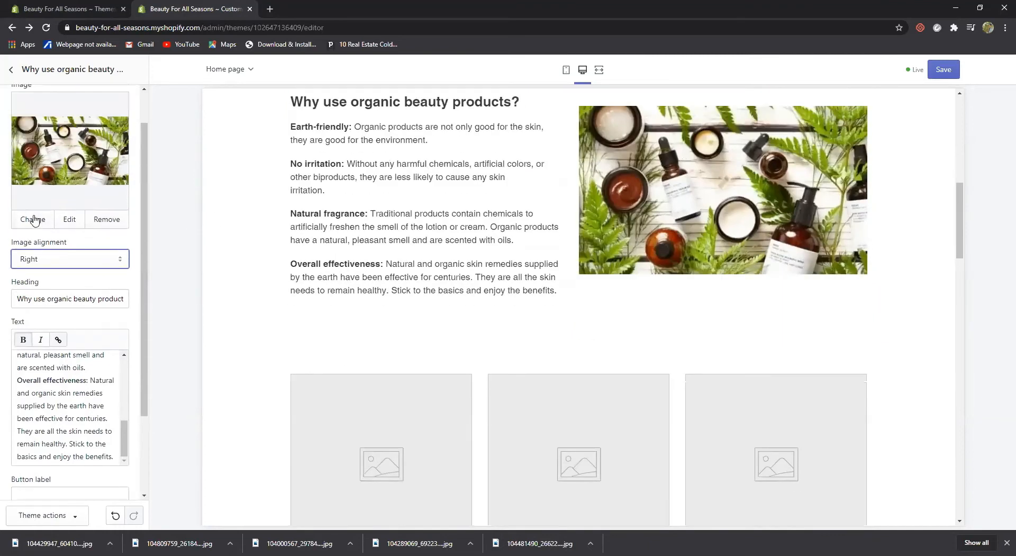
# Open the image description editor and close it without changes
pyautogui.click(73, 221)
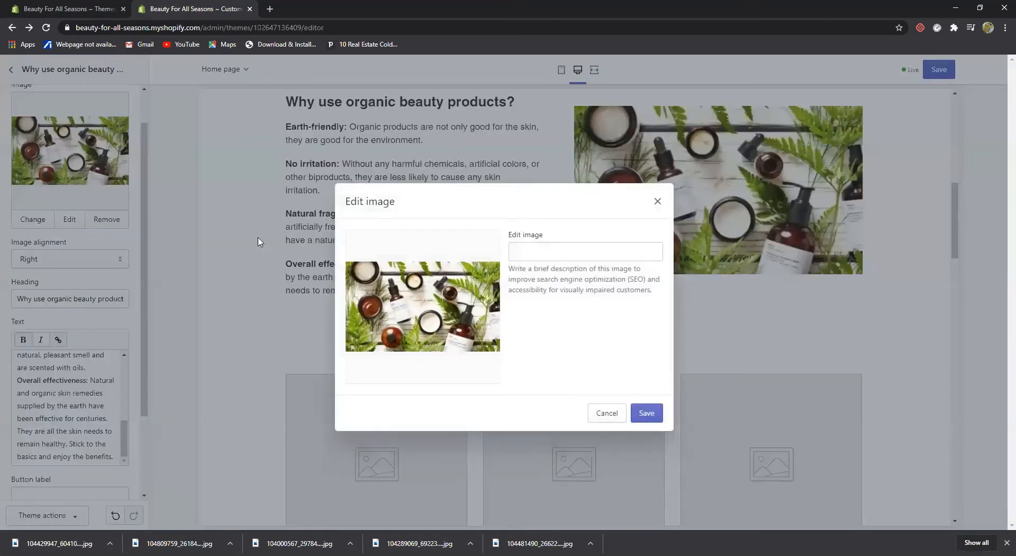
pyautogui.click(659, 202)
pyautogui.scroll(1, 115, 254)
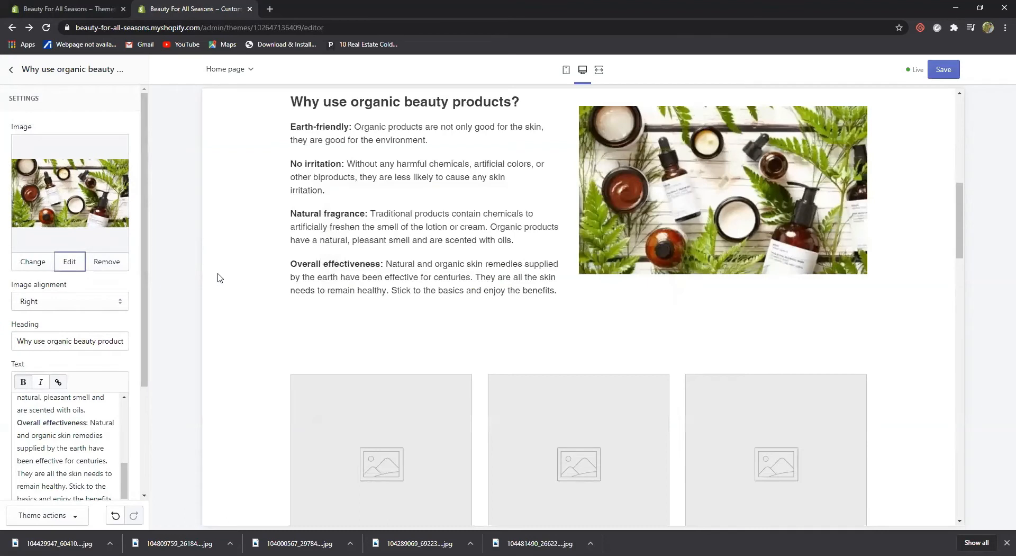
pyautogui.scroll(-4, 217, 276)
pyautogui.scroll(-3, 103, 444)
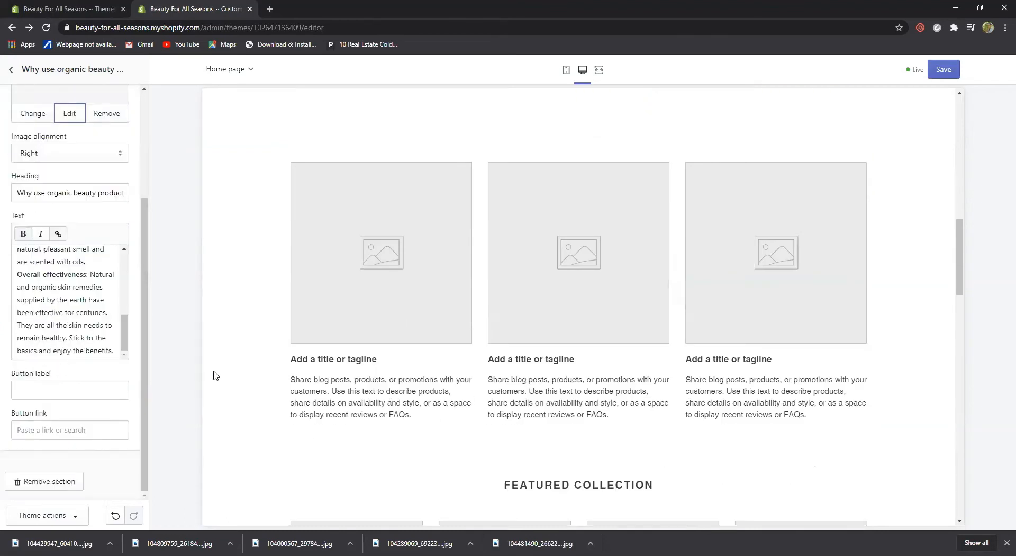
# Drag Testimonials above the hidden Text columns with images section, then move that section back above
pyautogui.scroll(1, 310, 313)
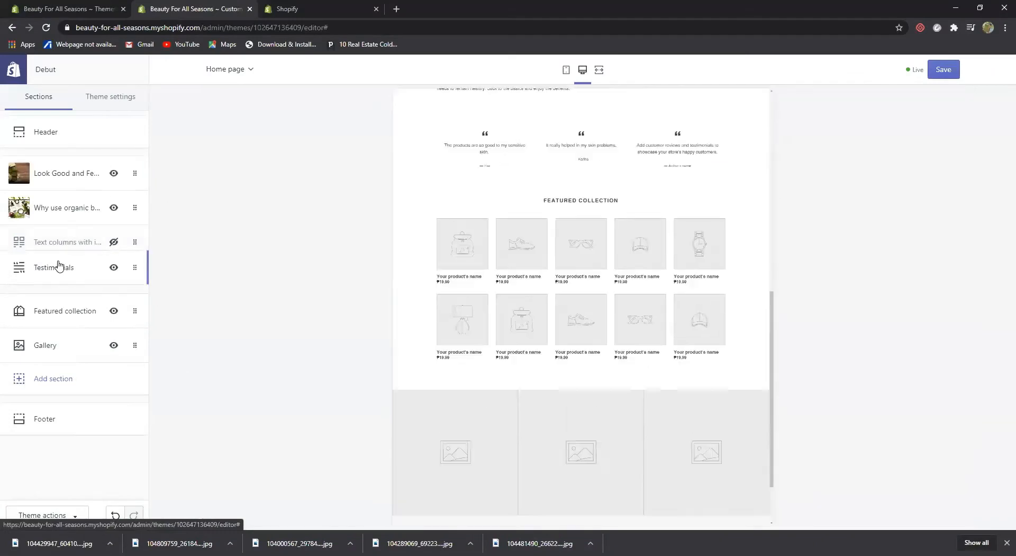
pyautogui.moveTo(58, 266); pyautogui.dragTo(68, 245)
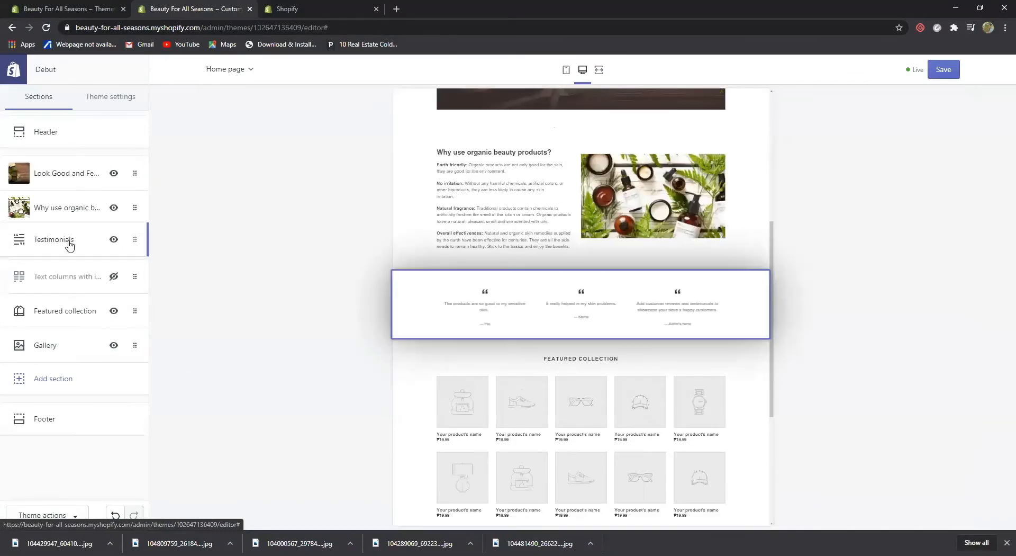
pyautogui.moveTo(68, 281); pyautogui.dragTo(75, 254)
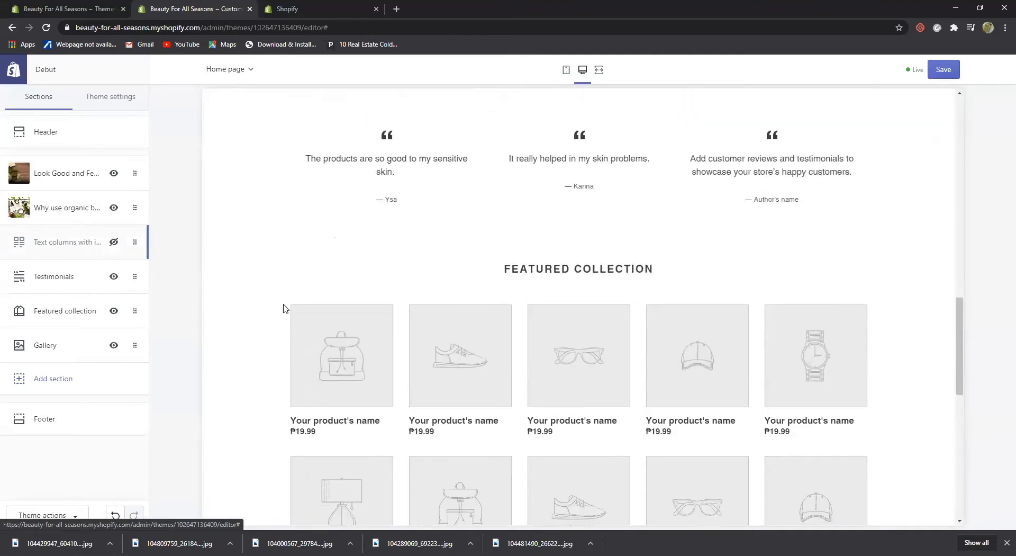
pyautogui.scroll(8, 307, 311)
pyautogui.scroll(6, 310, 314)
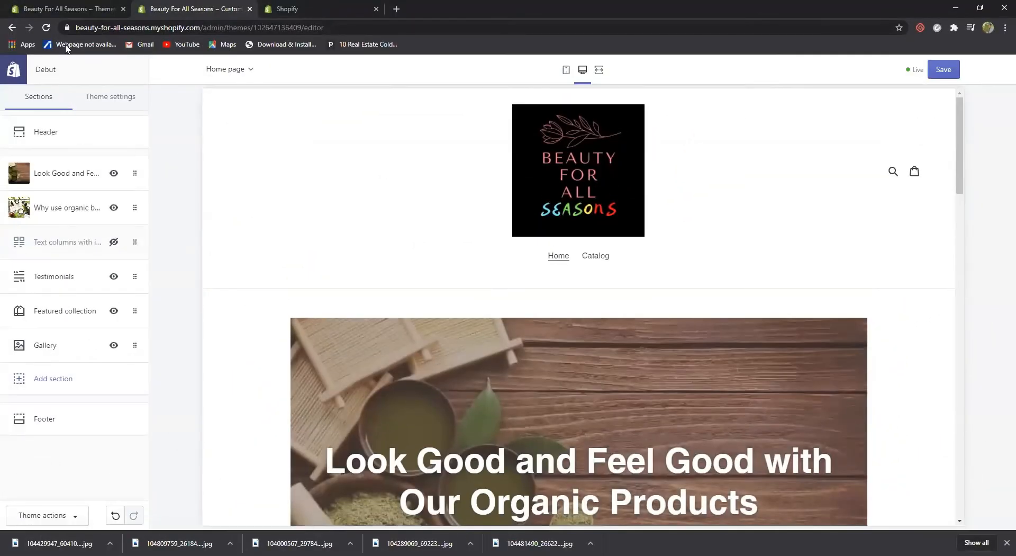
# From the Products list, start a blank new product and put the caret in Title
pyautogui.click(66, 8)
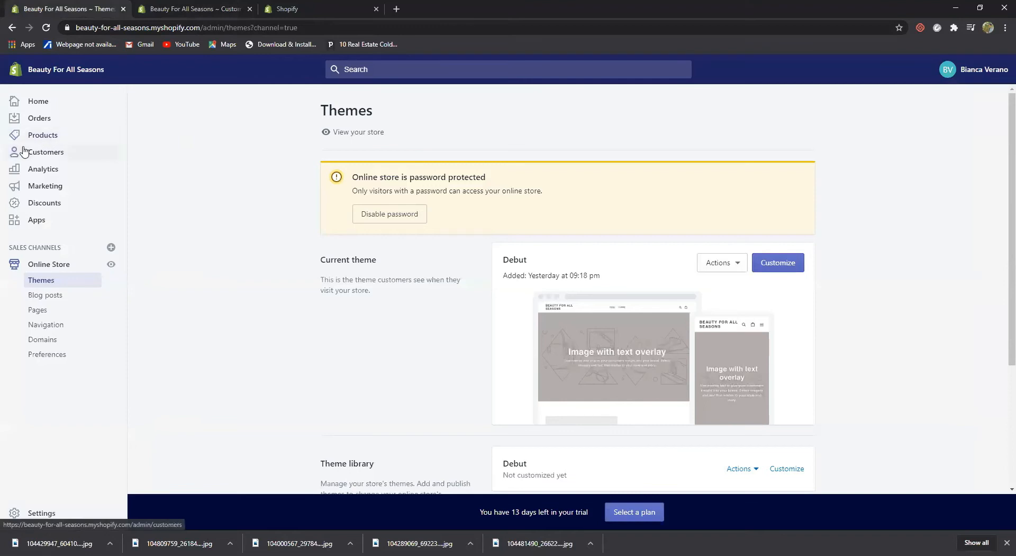
pyautogui.click(44, 134)
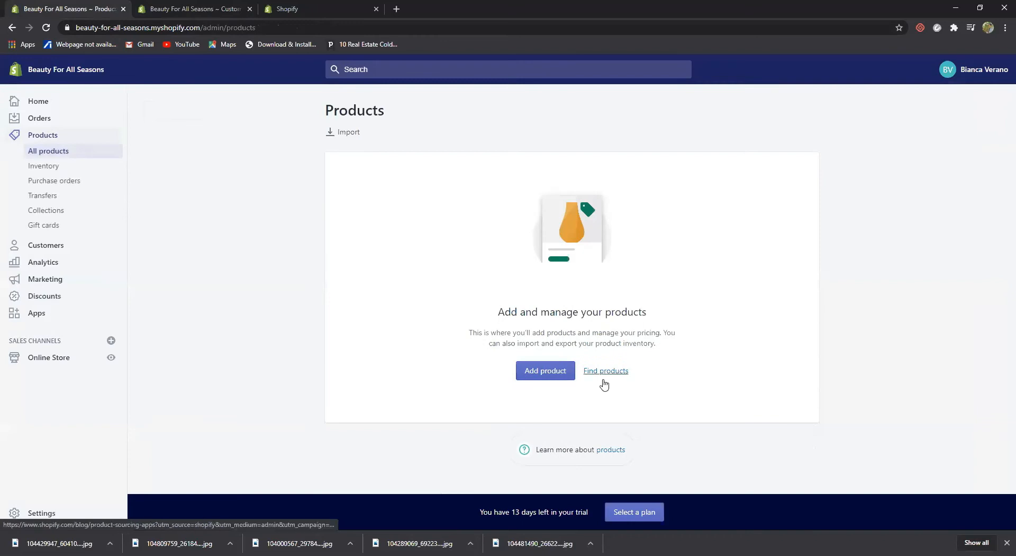
pyautogui.click(545, 374)
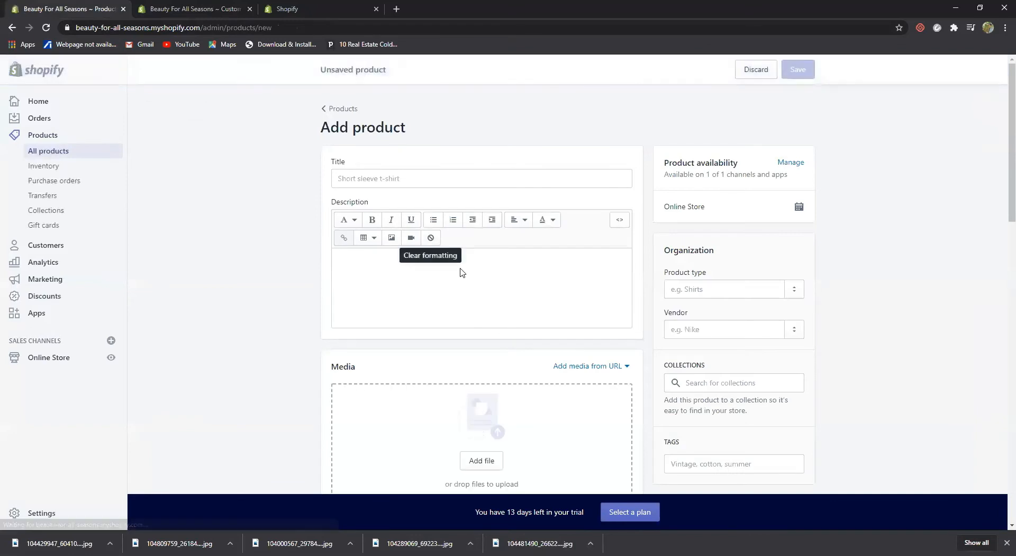
pyautogui.click(384, 178)
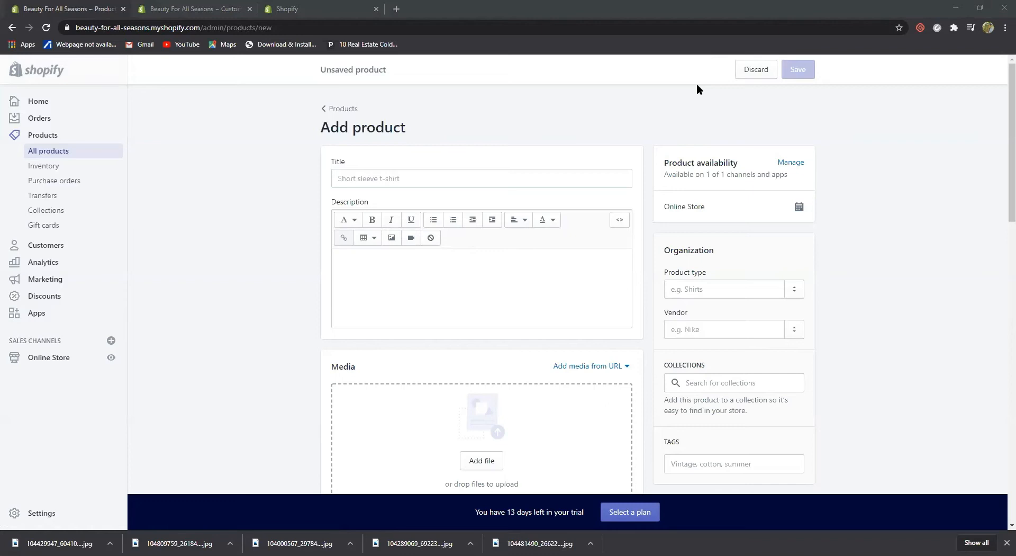
# Title the product 'Organic Argan Face Oil' and paste the prepared description
pyautogui.click(377, 180)
pyautogui.write('Organic Argan Face Oil')
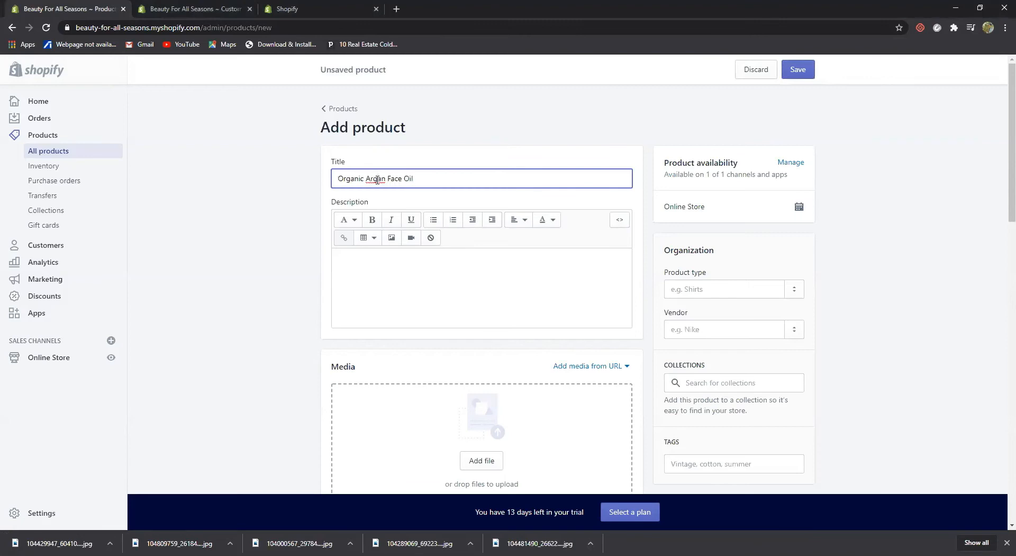
pyautogui.click(405, 259)
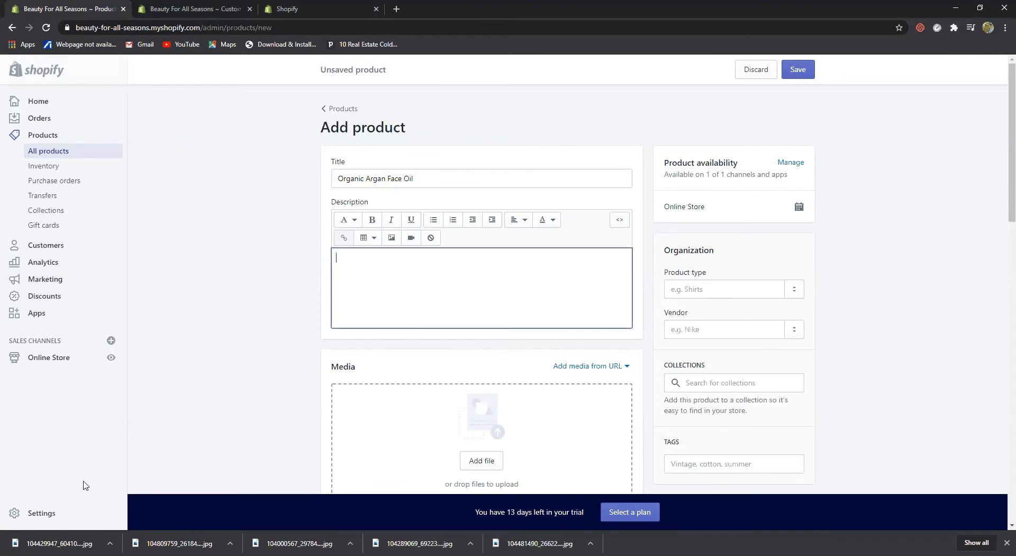
pyautogui.click(122, 555)
pyautogui.click(377, 268)
pyautogui.write("it's not too heavy, not too light—making it perfect to use on all skin types. It's packed with omega fatty acids, vitamin E, and linoleic acids, all of which work to lightly moisturize your skin, soften dry patches, and even reduce acne")
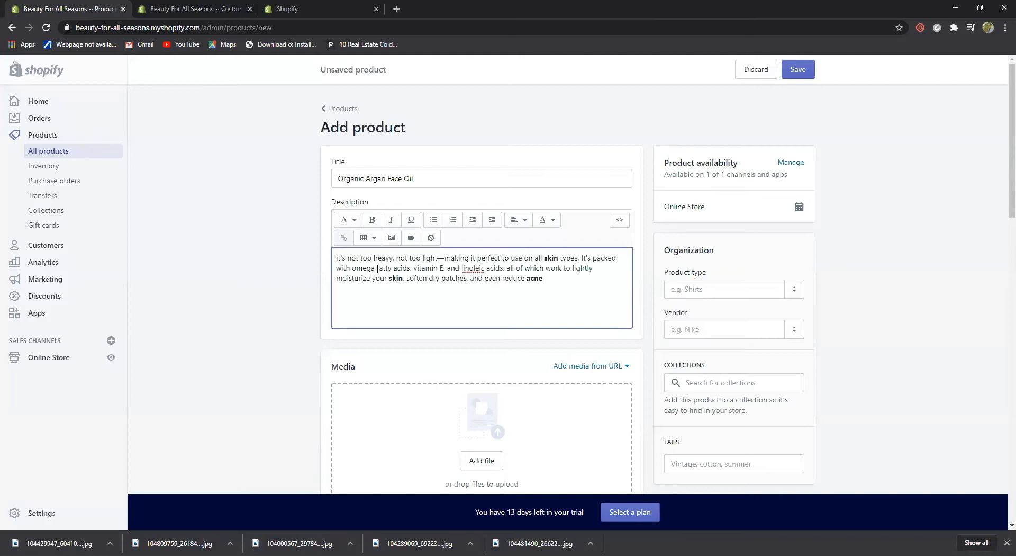
# Capitalize 'It's' and retype the bold words 'skin' and 'acne' as plain text
pyautogui.click(340, 258)
pyautogui.press('BackSpace')
pyautogui.write('I')
pyautogui.press('BackSpace')
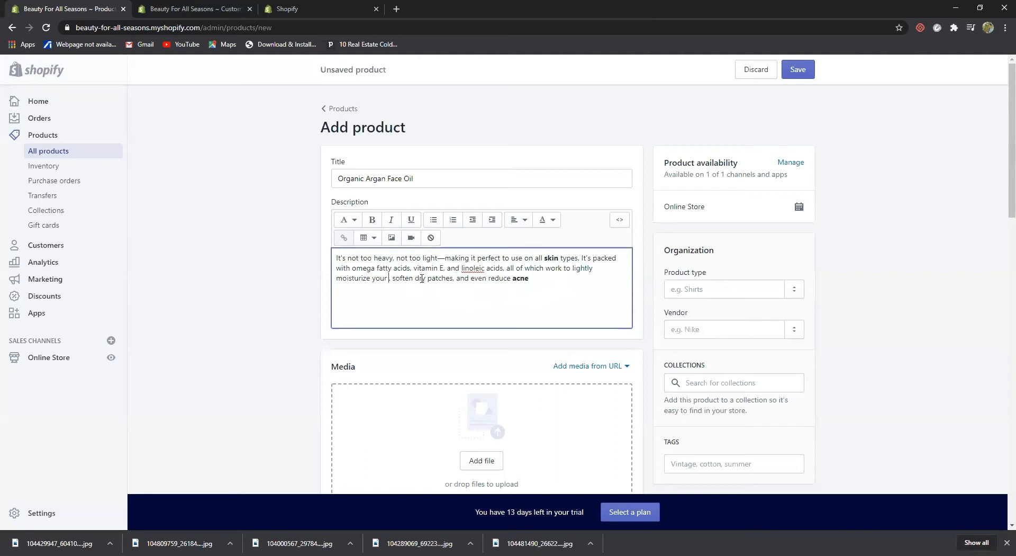
pyautogui.write('n')
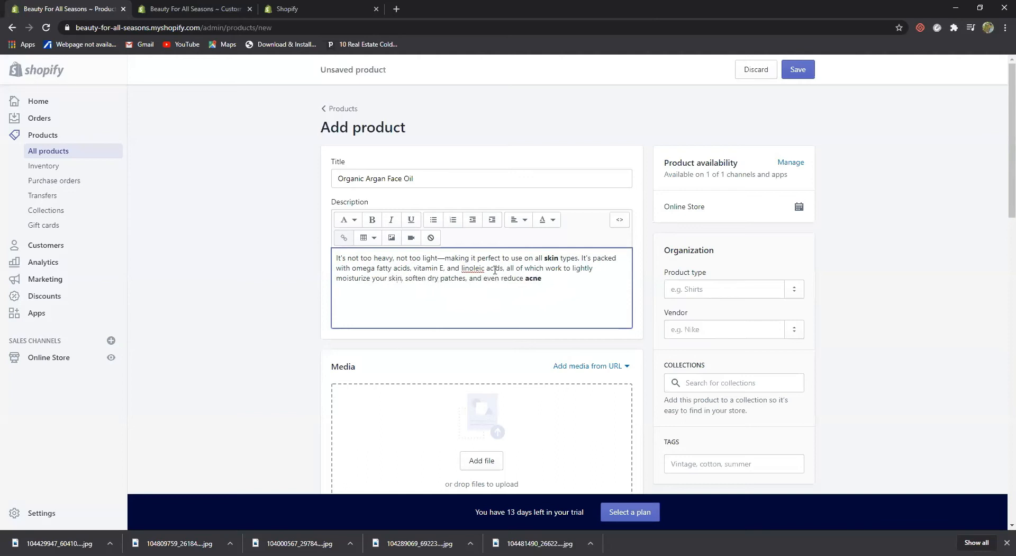
pyautogui.click(558, 259)
pyautogui.press('BackSpace')
pyautogui.press('BackSpace')
pyautogui.press('BackSpace')
pyautogui.press('BackSpace')
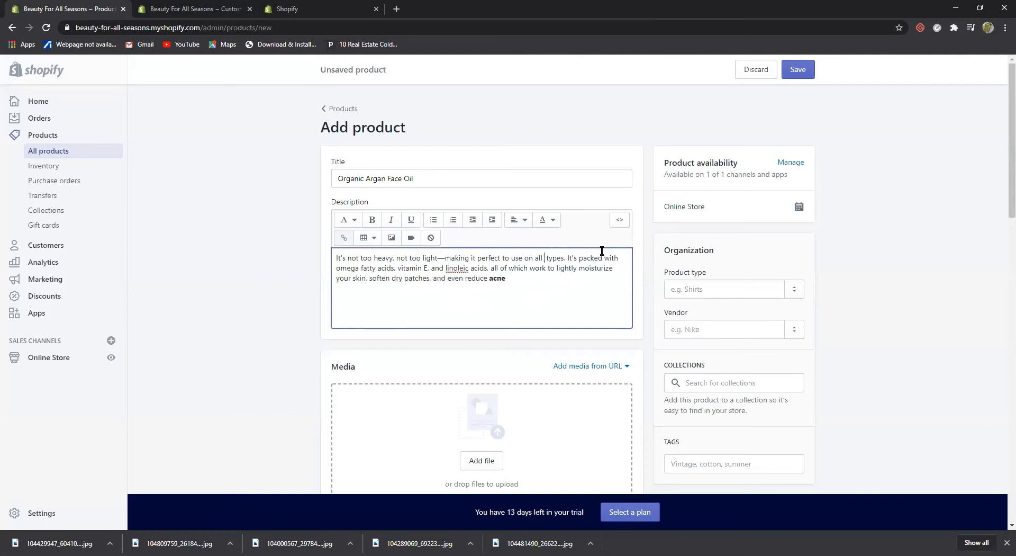
pyautogui.write('skin')
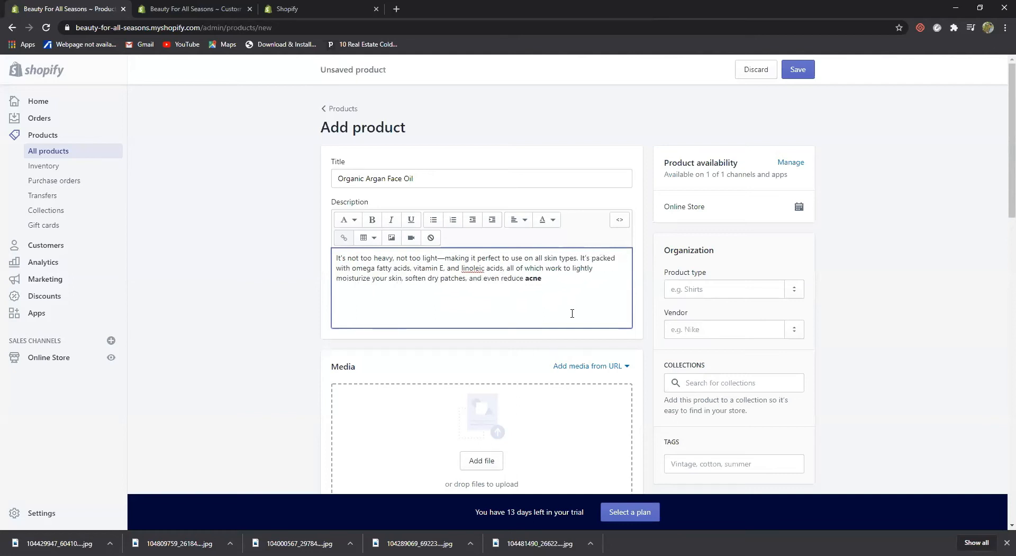
pyautogui.press('BackSpace')
pyautogui.press('BackSpace')
pyautogui.press('BackSpace')
pyautogui.press('BackSpace')
pyautogui.press('BackSpace')
pyautogui.write('e acne.')
pyautogui.click(495, 364)
# Upload the blue dropper-bottle photo from Downloads as the product's media image
pyautogui.scroll(-3, 494, 364)
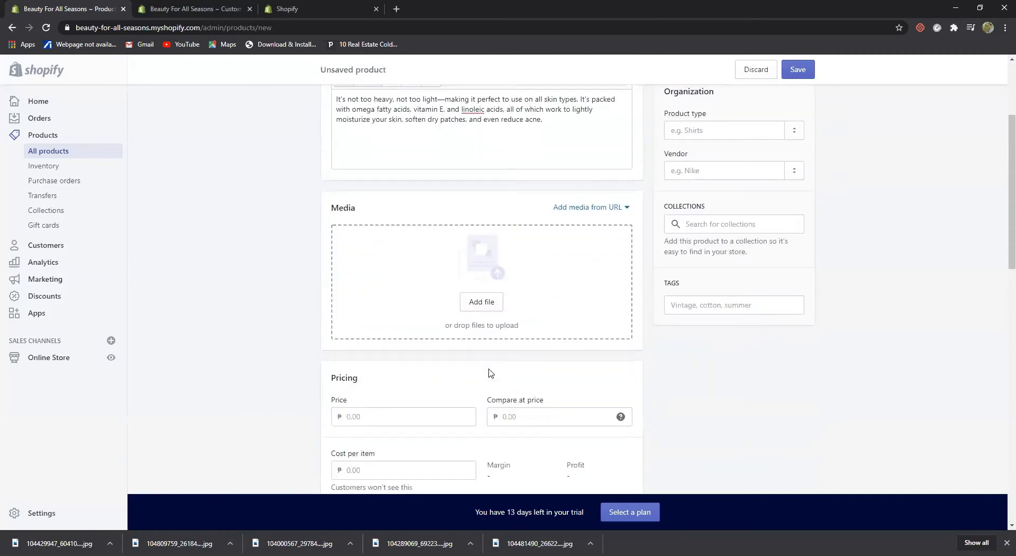
pyautogui.click(490, 302)
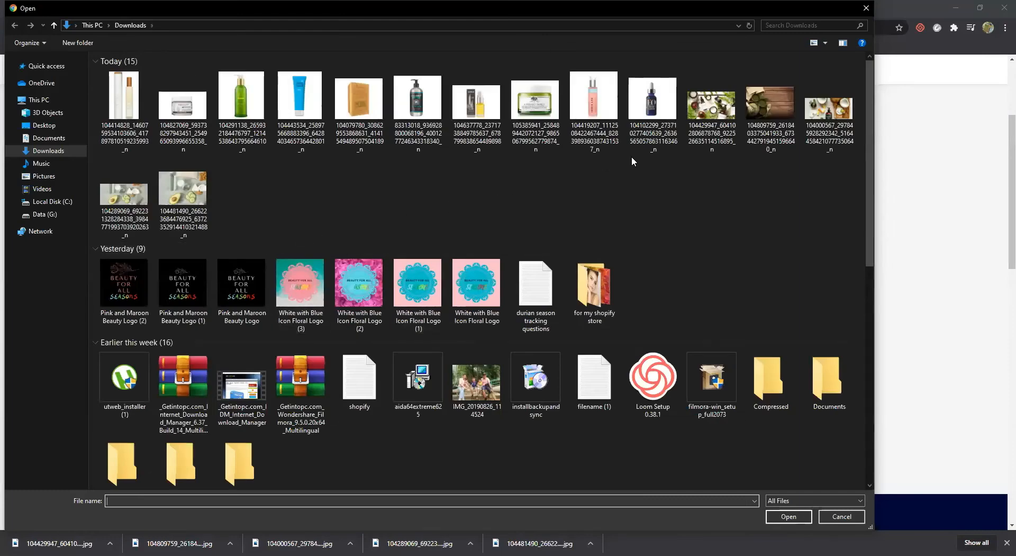
pyautogui.click(660, 129)
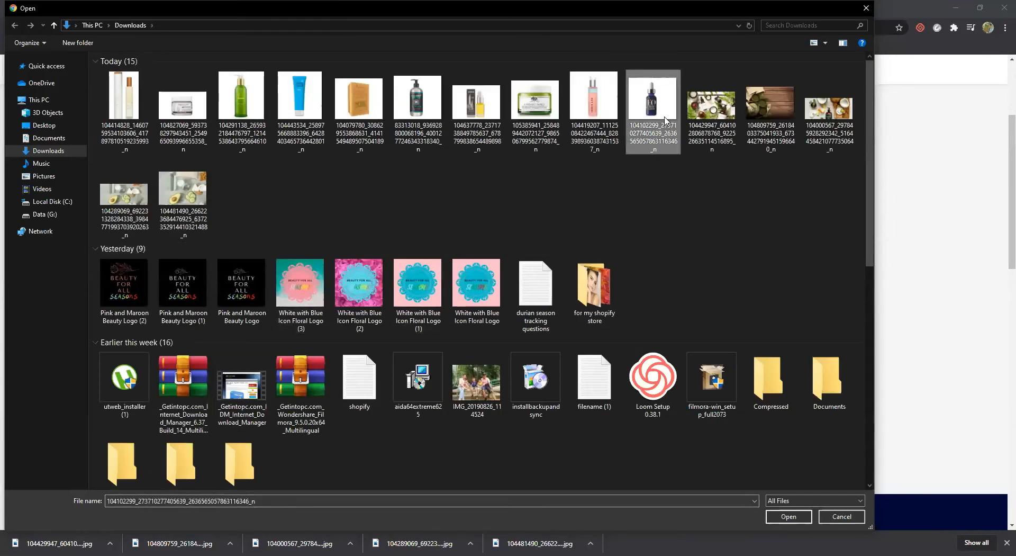
pyautogui.click(794, 519)
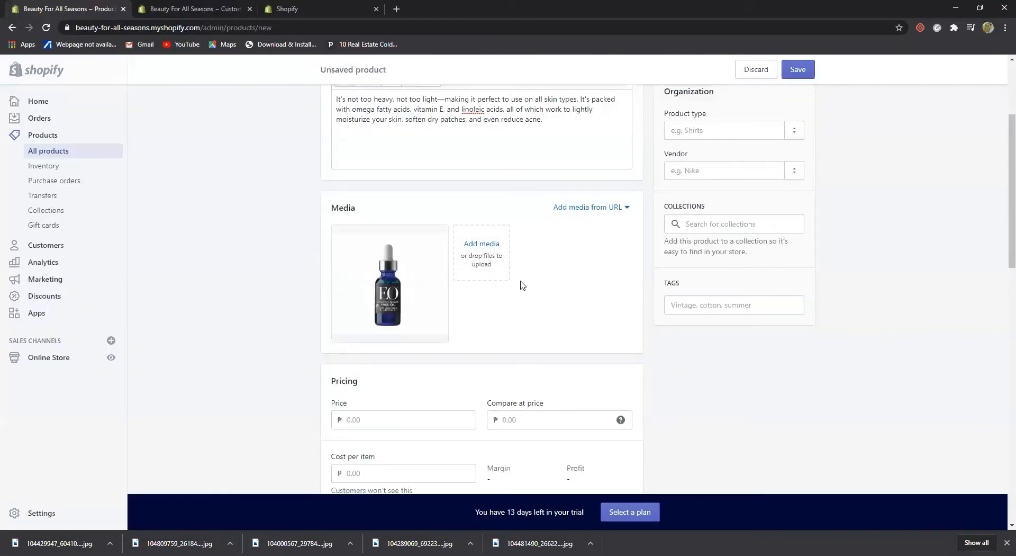
pyautogui.scroll(-3, 516, 371)
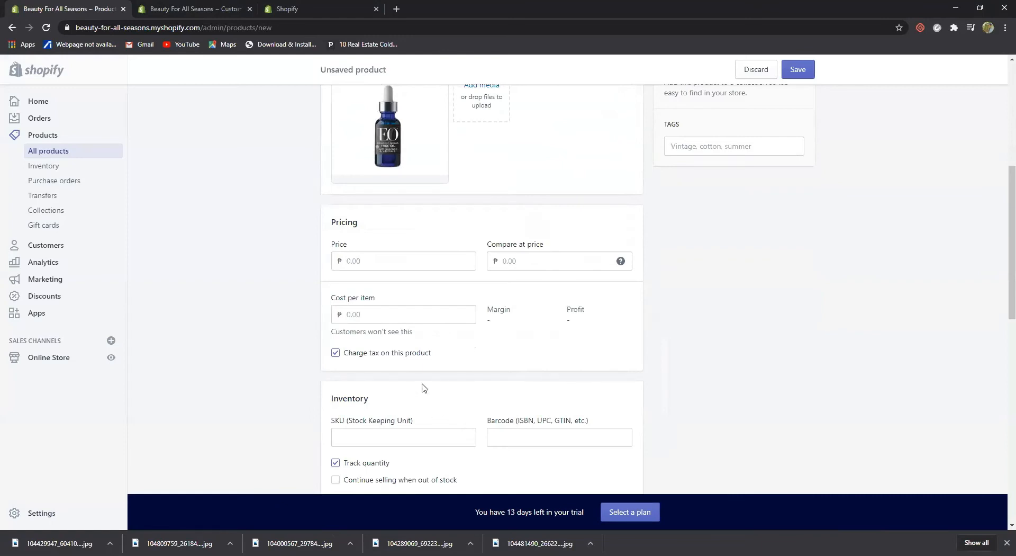
# Enter Price 720, Compare-at price 900 and Cost per item 400 for a 44.4% margin
pyautogui.scroll(-3, 423, 373)
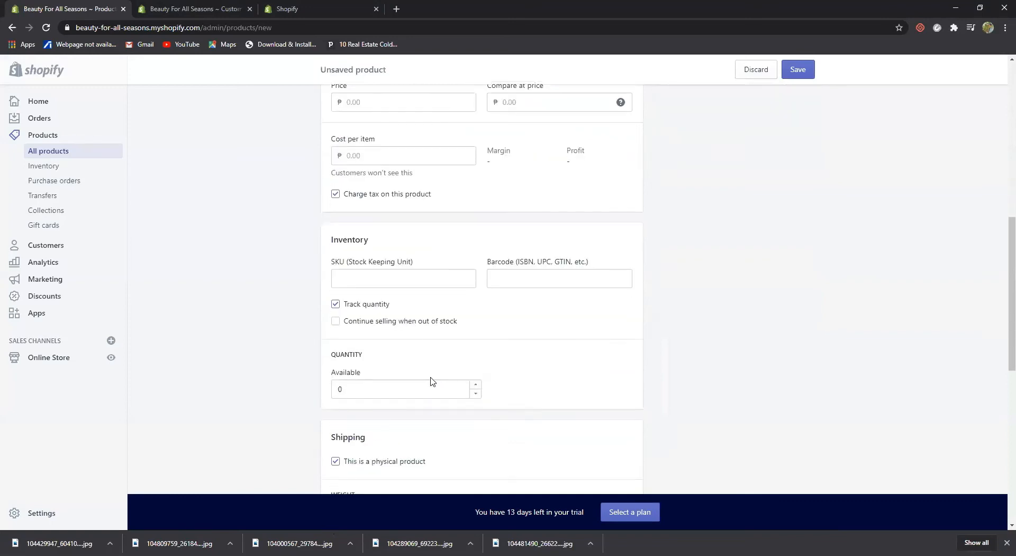
pyautogui.scroll(3, 429, 376)
pyautogui.click(385, 261)
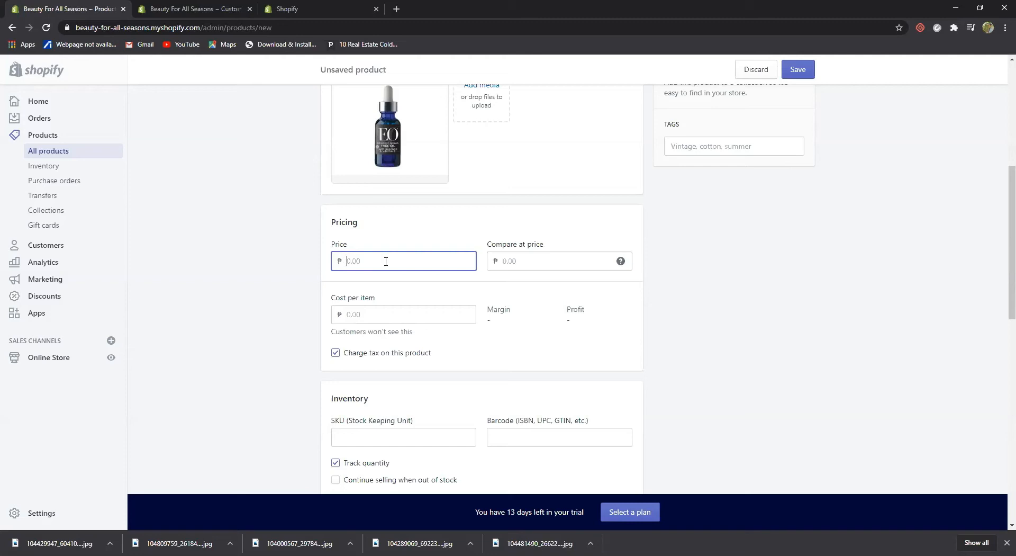
pyautogui.write('12')
pyautogui.press('BackSpace')
pyautogui.write('720')
pyautogui.click(570, 259)
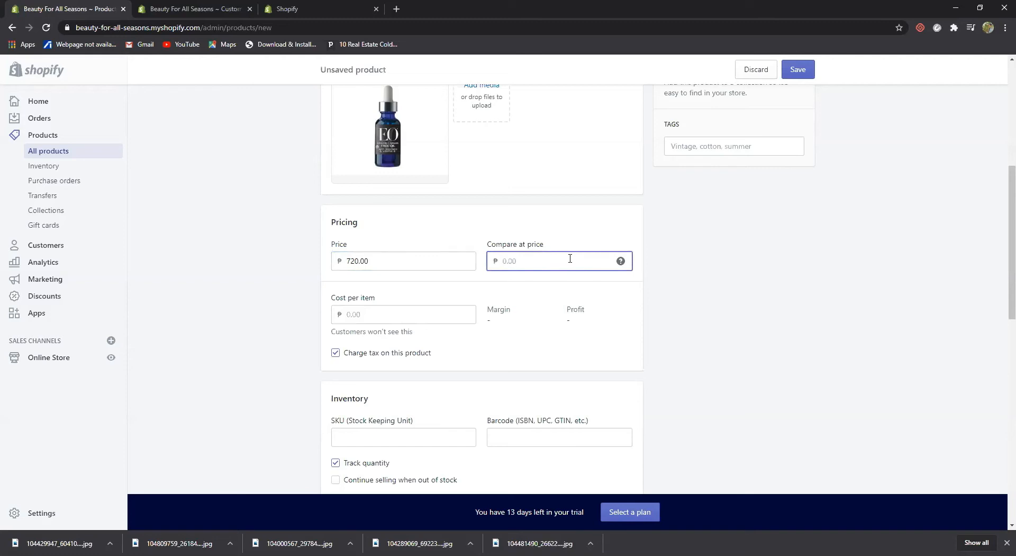
pyautogui.write('900')
pyautogui.click(698, 251)
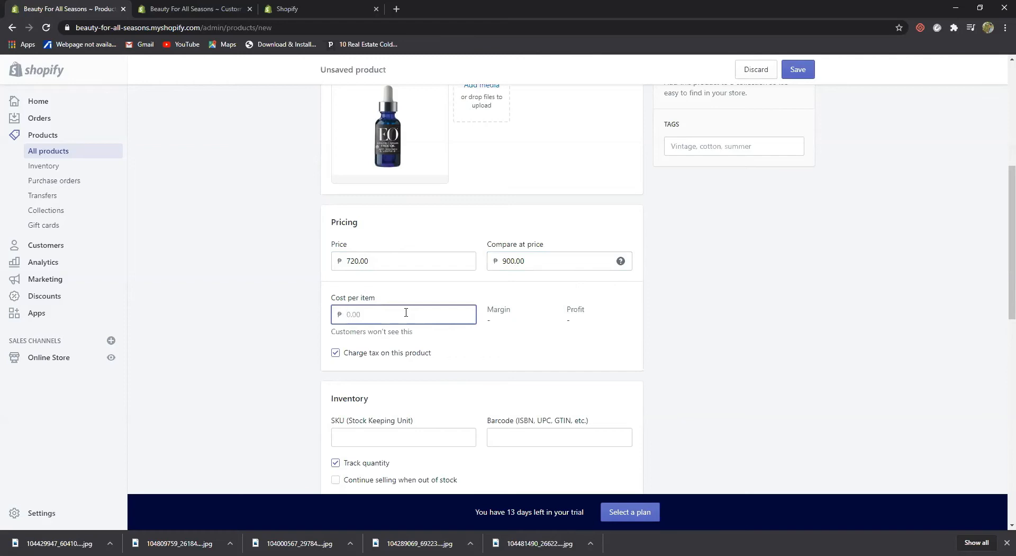
pyautogui.write('400')
pyautogui.click(684, 332)
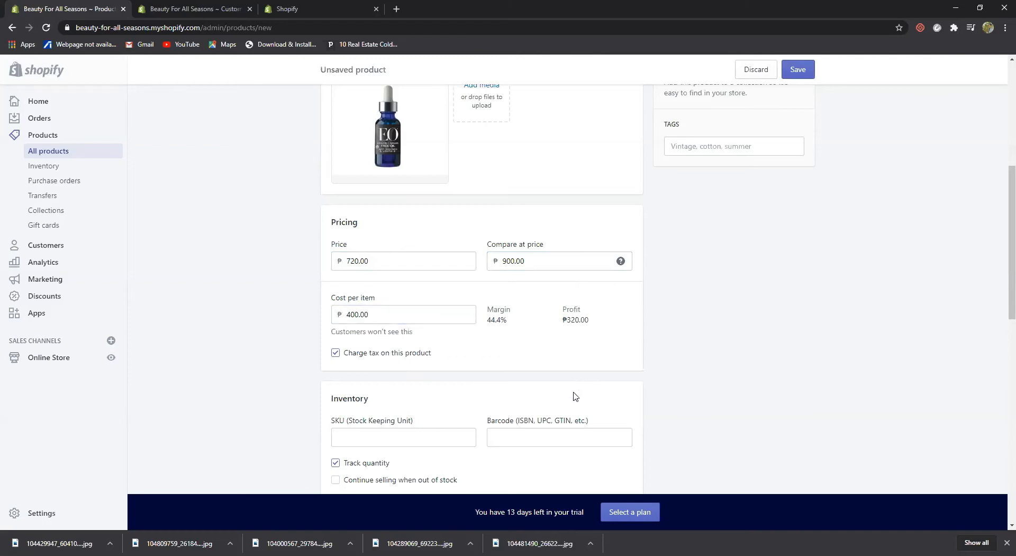
pyautogui.scroll(-2, 551, 403)
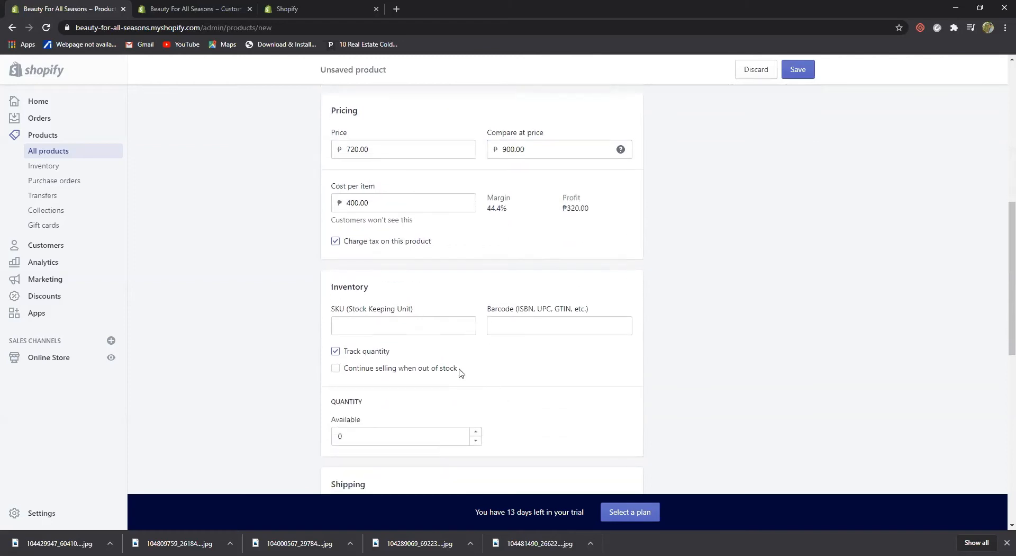
# Replace the 60.0 weight value with 2 after viewing the weight units
pyautogui.scroll(-2, 459, 371)
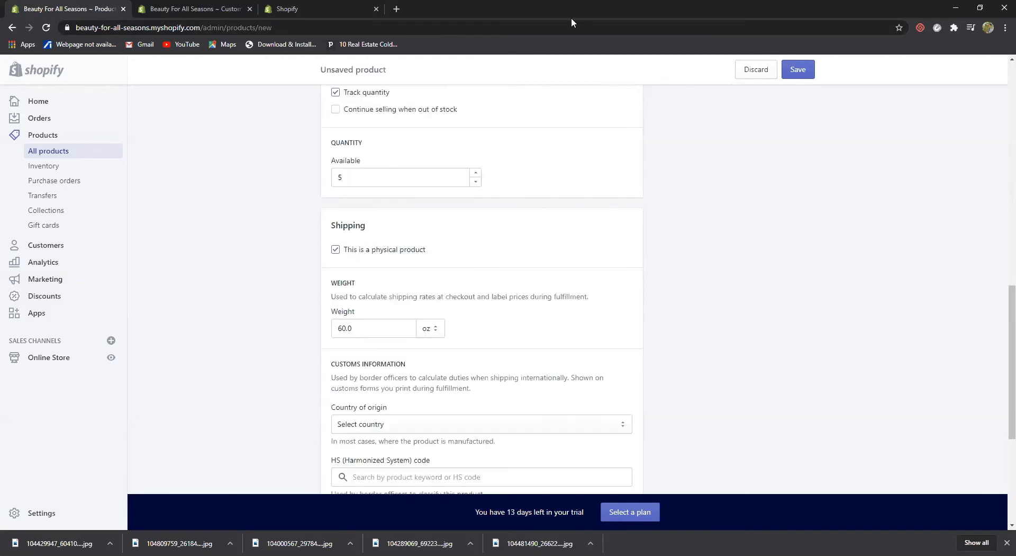
pyautogui.scroll(-1, 718, 60)
pyautogui.click(437, 276)
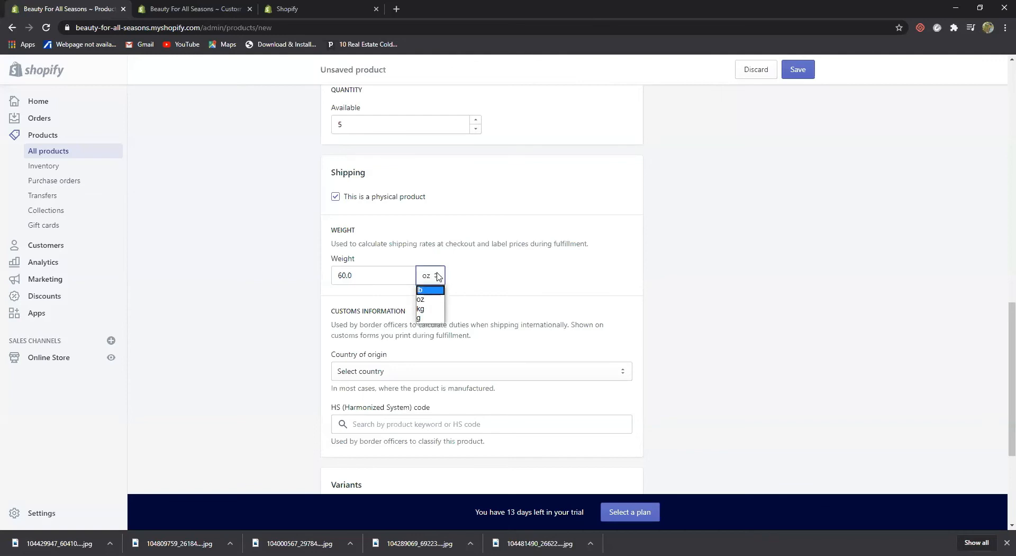
pyautogui.click(405, 280)
pyautogui.press('BackSpace')
pyautogui.press('BackSpace')
pyautogui.press('BackSpace')
pyautogui.press('BackSpace')
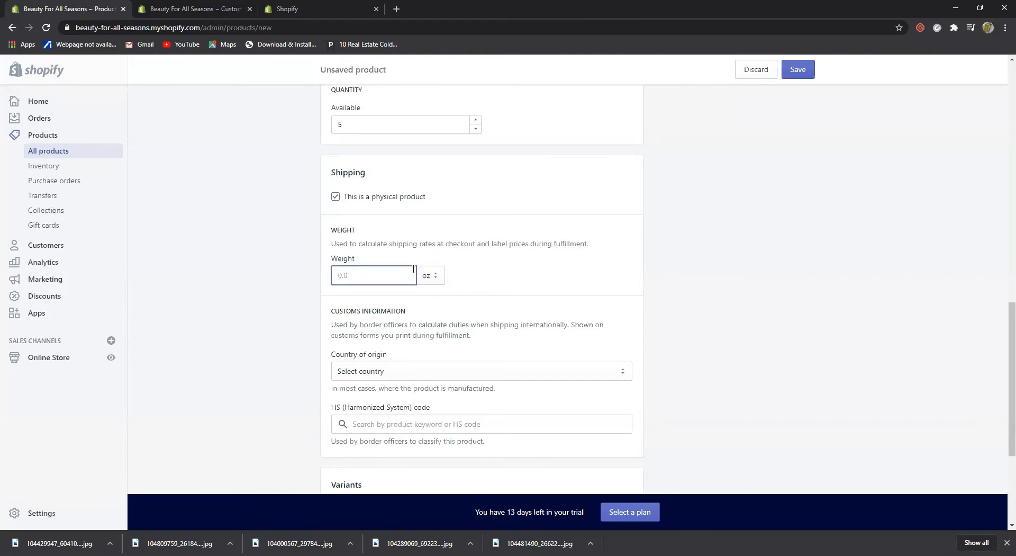
pyautogui.write('2')
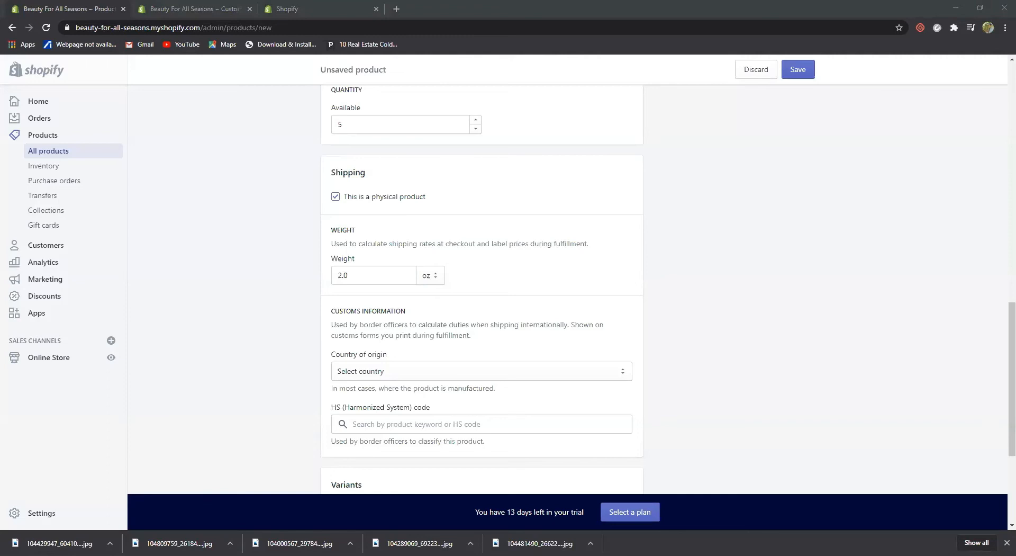
# Try 3.0 oz as the shipping weight, then correct it to 2.0 oz
pyautogui.click(366, 268)
pyautogui.press('BackSpace')
pyautogui.press('BackSpace')
pyautogui.write('3')
pyautogui.click(563, 281)
pyautogui.click(362, 275)
pyautogui.press('BackSpace')
pyautogui.press('BackSpace')
pyautogui.press('BackSpace')
pyautogui.write('2')
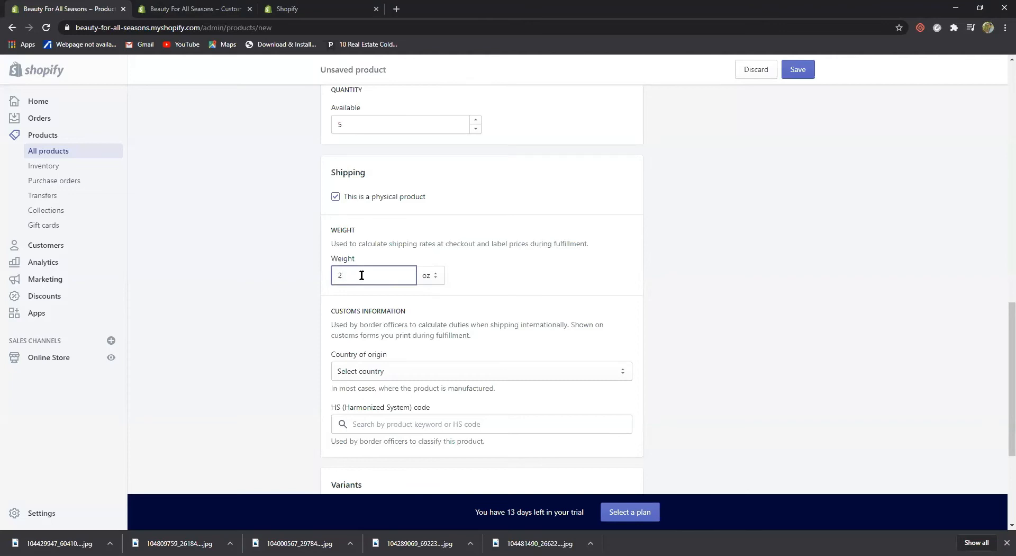
pyautogui.click(709, 263)
# Open the SEO fields and prepend 'Perfect moisturizer to use on all skin types - BFAS' to the page title
pyautogui.scroll(-3, 685, 313)
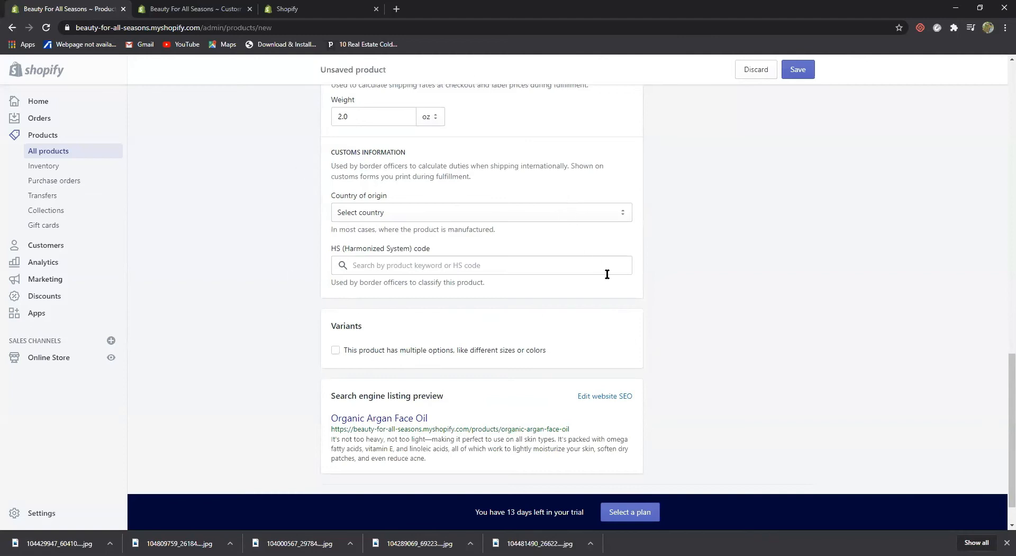
pyautogui.scroll(2, 606, 275)
pyautogui.scroll(3, 442, 221)
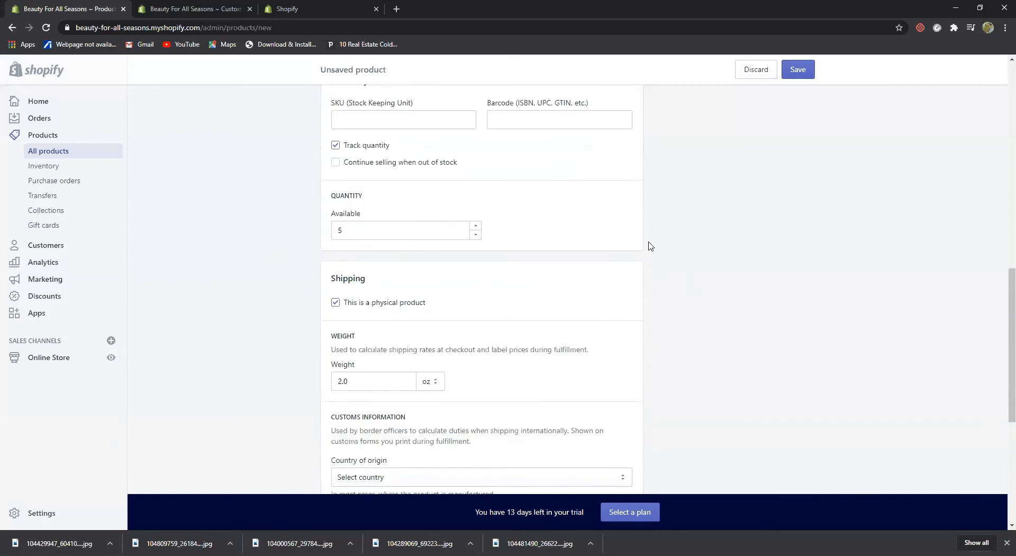
pyautogui.scroll(-5, 643, 254)
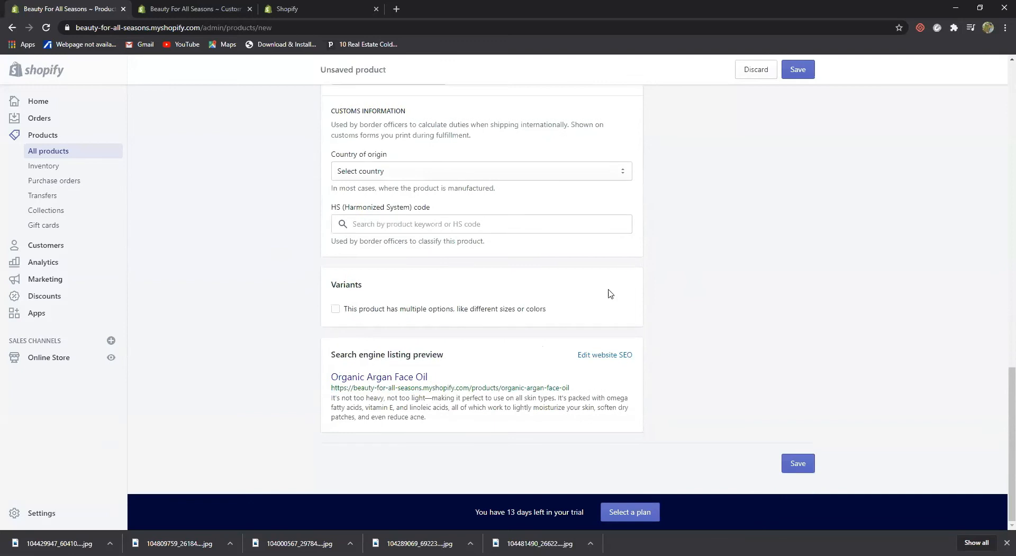
pyautogui.click(599, 364)
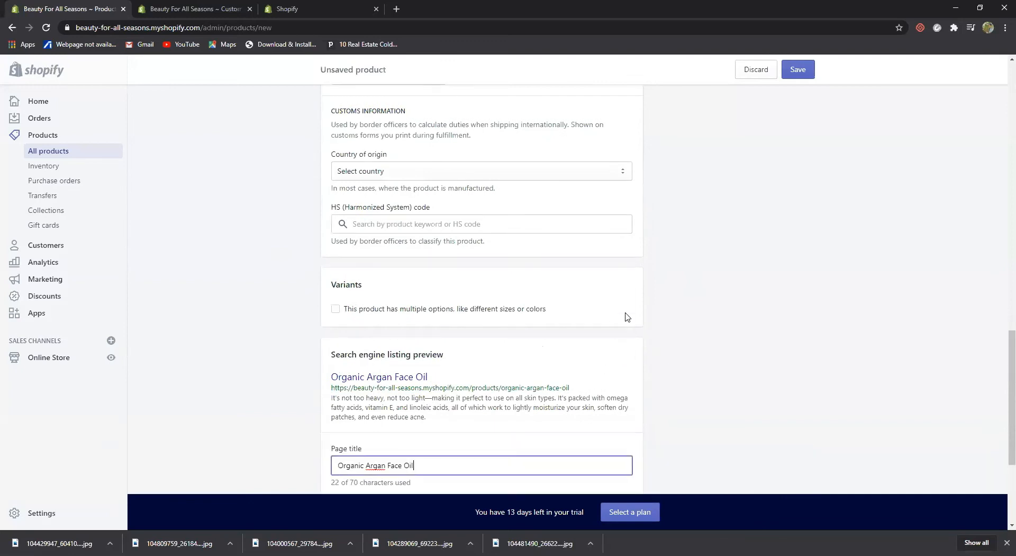
pyautogui.scroll(-3, 624, 338)
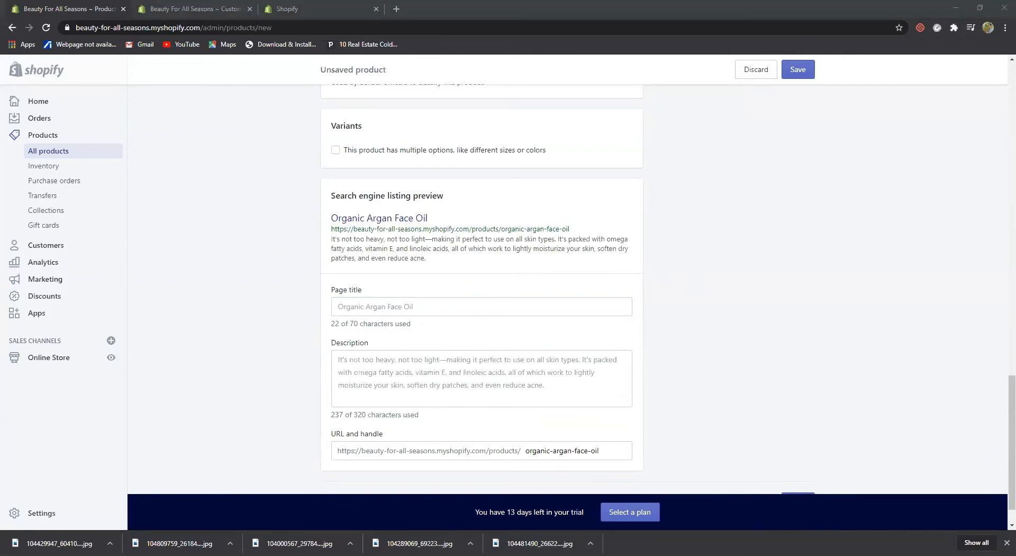
pyautogui.click(339, 306)
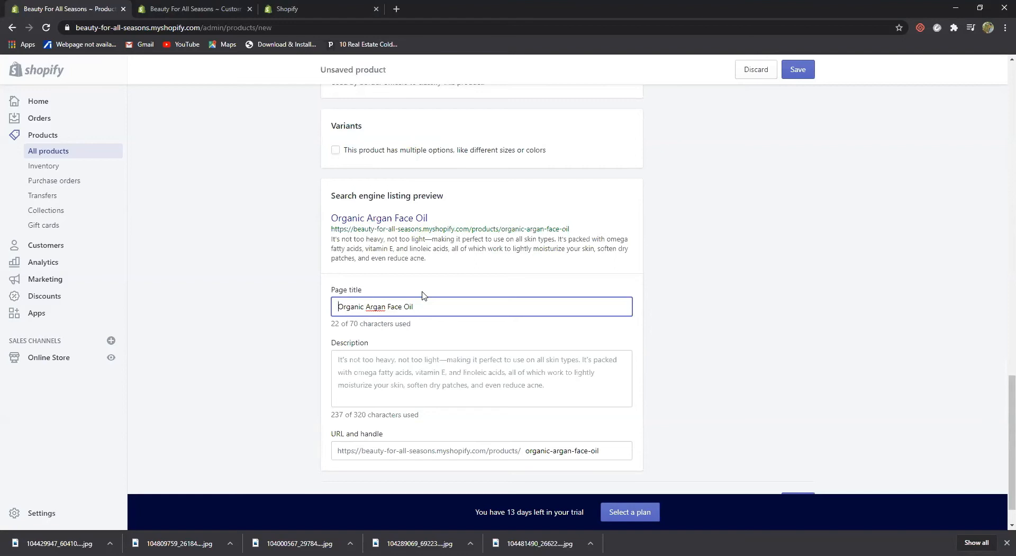
pyautogui.write('O')
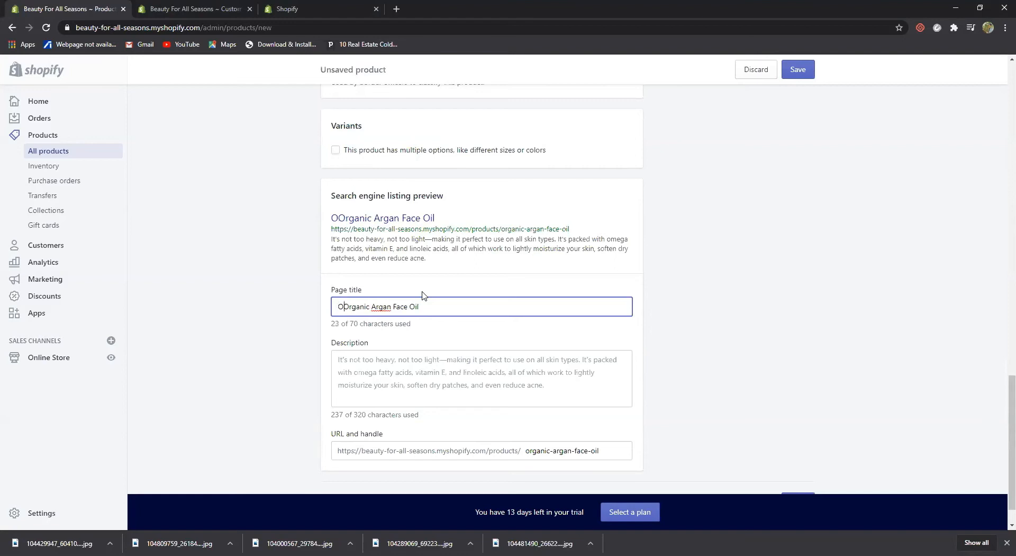
pyautogui.write('erfect')
pyautogui.press('BackSpace')
pyautogui.press('BackSpace')
pyautogui.press('BackSpace')
pyautogui.press('BackSpace')
pyautogui.press('BackSpace')
pyautogui.press('BackSpace')
pyautogui.press('BackSpace')
pyautogui.press('BackSpace')
pyautogui.write('Perfect mo')
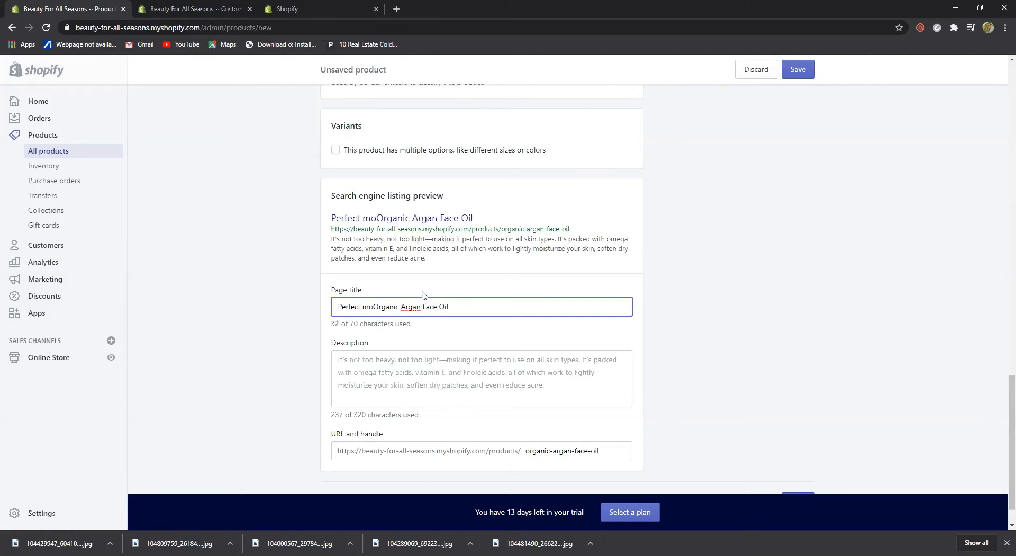
pyautogui.write('isturizer')
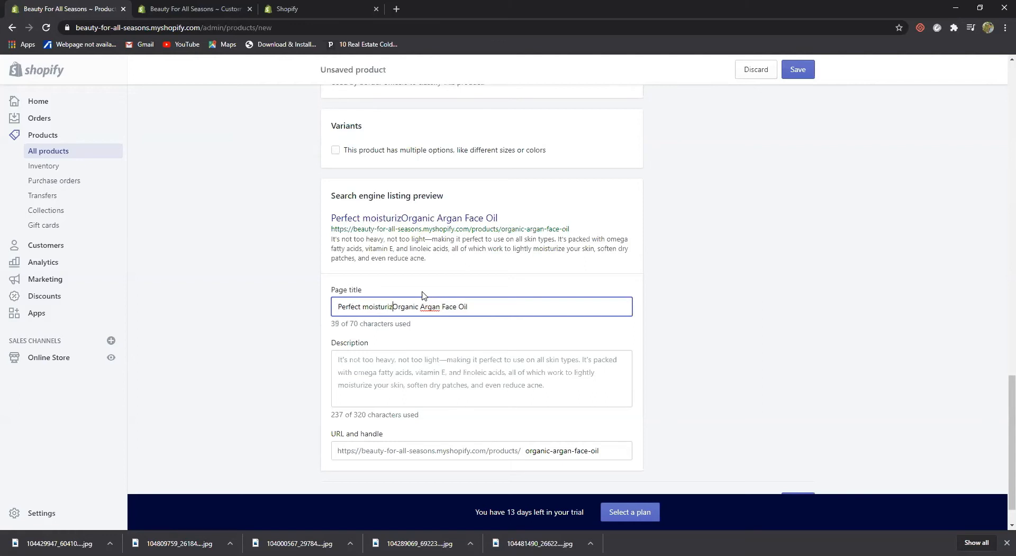
pyautogui.write(' to use on all skin ')
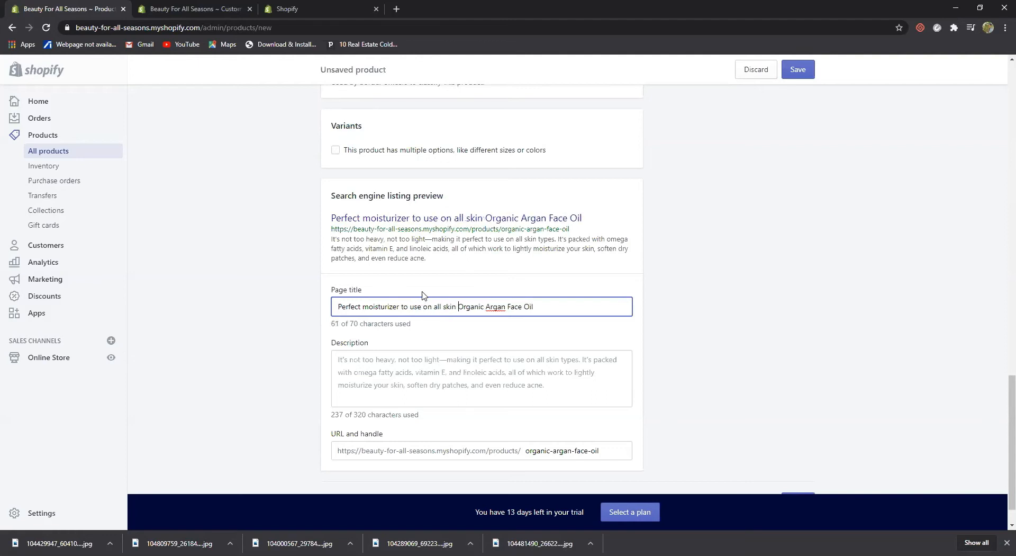
pyautogui.write('types ')
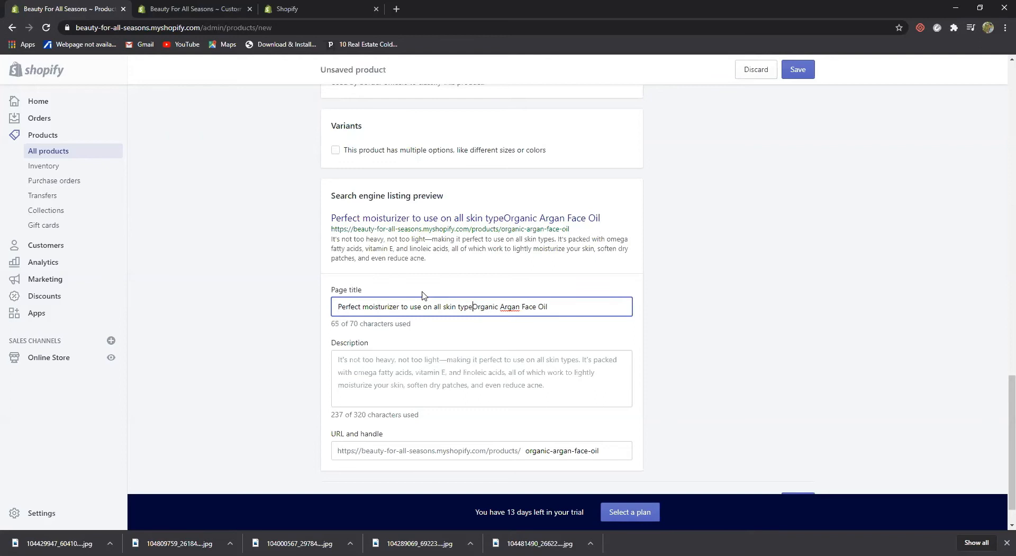
pyautogui.write('-')
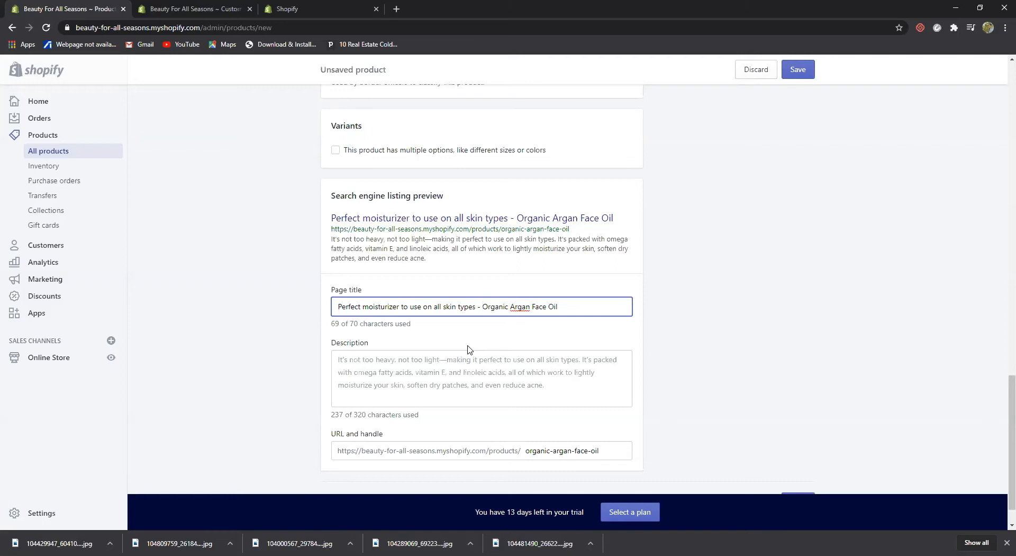
pyautogui.write('BFAS')
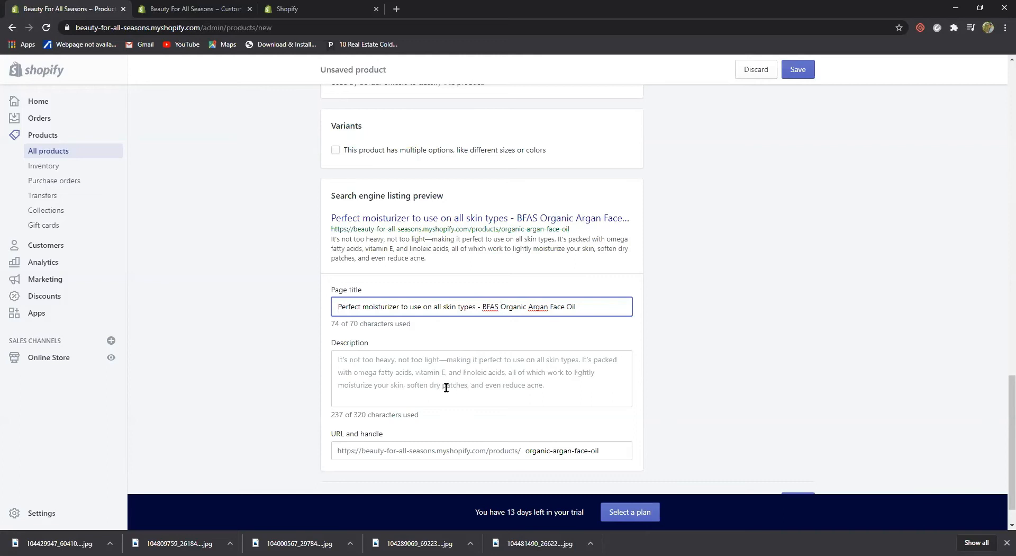
# Start the page title with 'The most' and lowercase 'perfect'
pyautogui.click(397, 372)
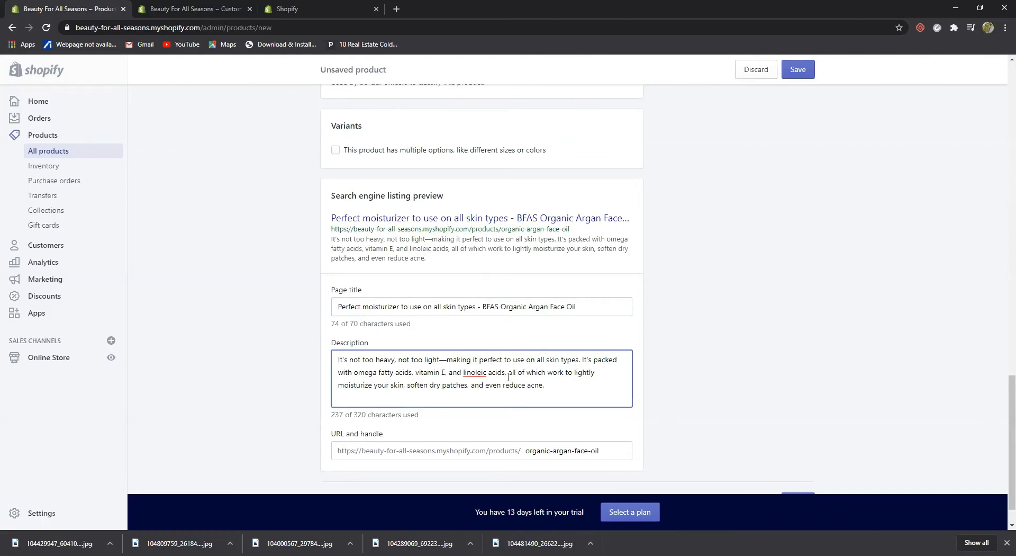
pyautogui.click(337, 307)
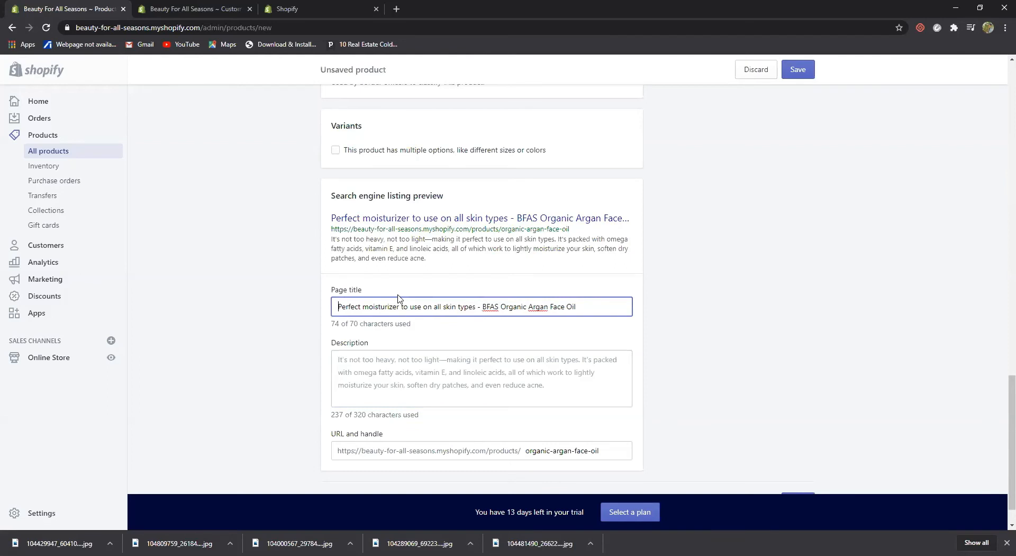
pyautogui.write('The most')
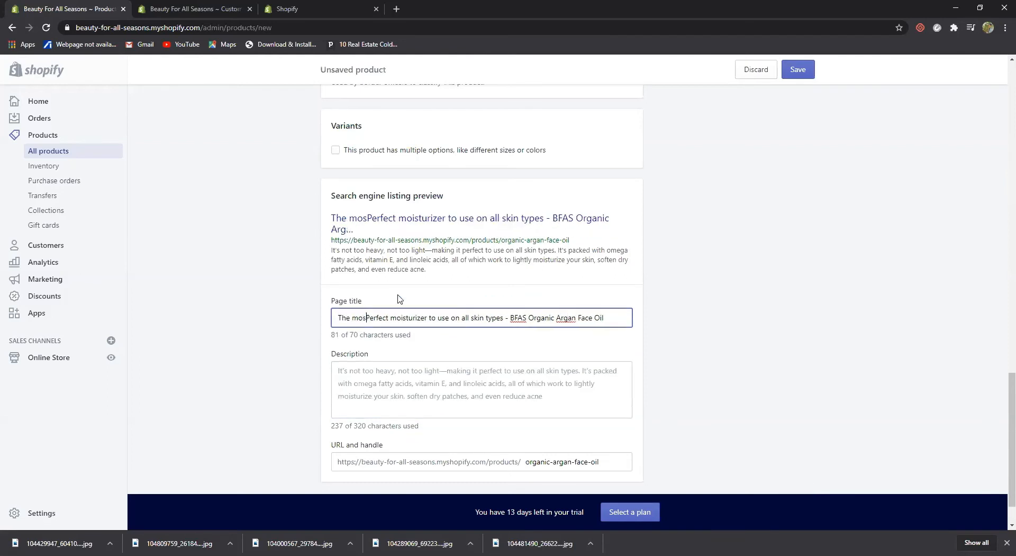
pyautogui.press('Delete')
pyautogui.write('p')
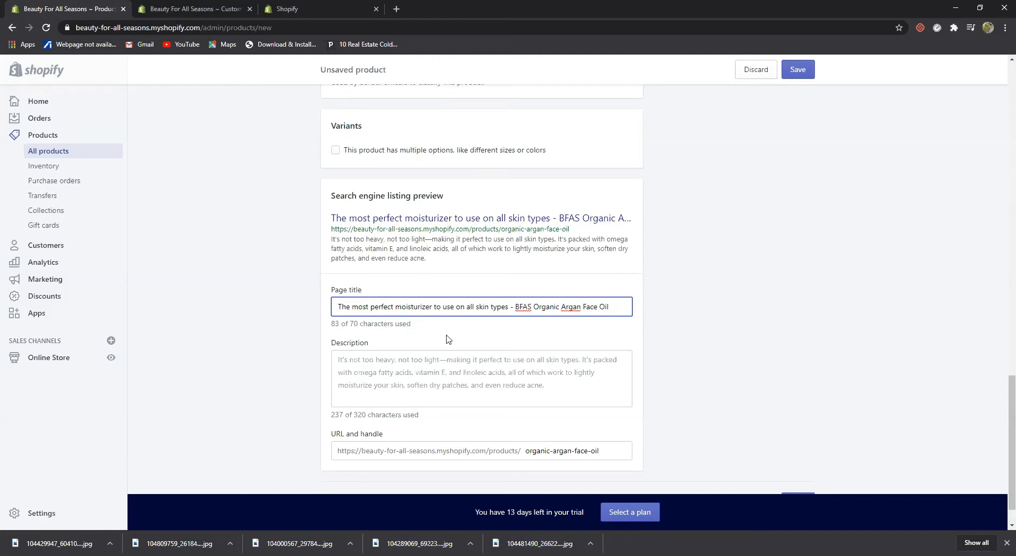
# Save the Organic Argan Face Oil product with its new SEO title
pyautogui.click(668, 414)
pyautogui.scroll(-1, 654, 402)
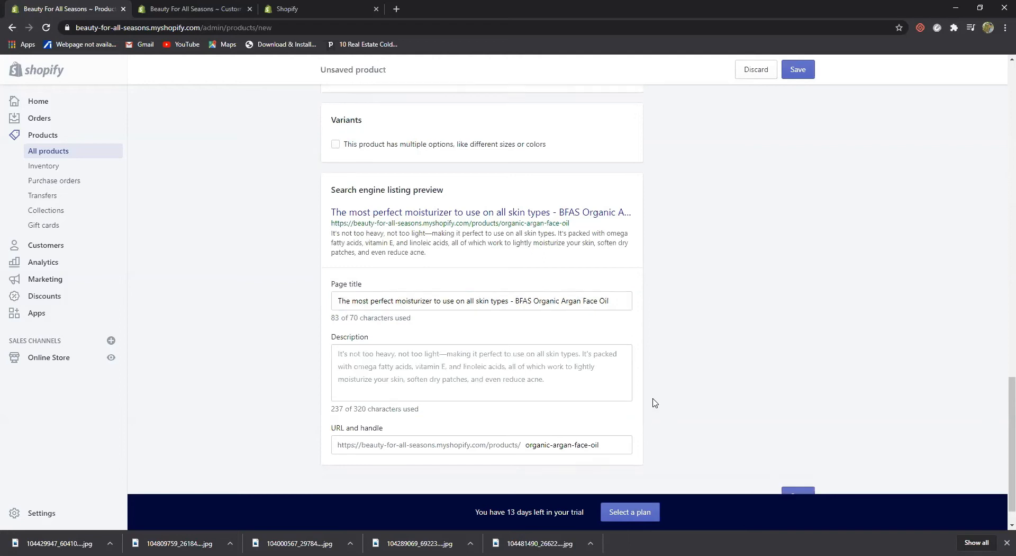
pyautogui.scroll(15, 655, 402)
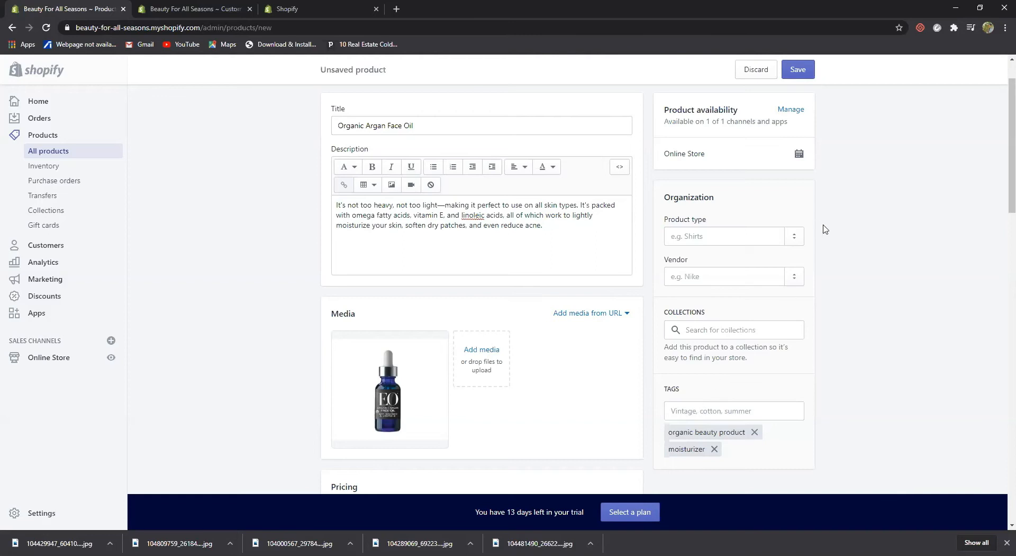
pyautogui.click(794, 72)
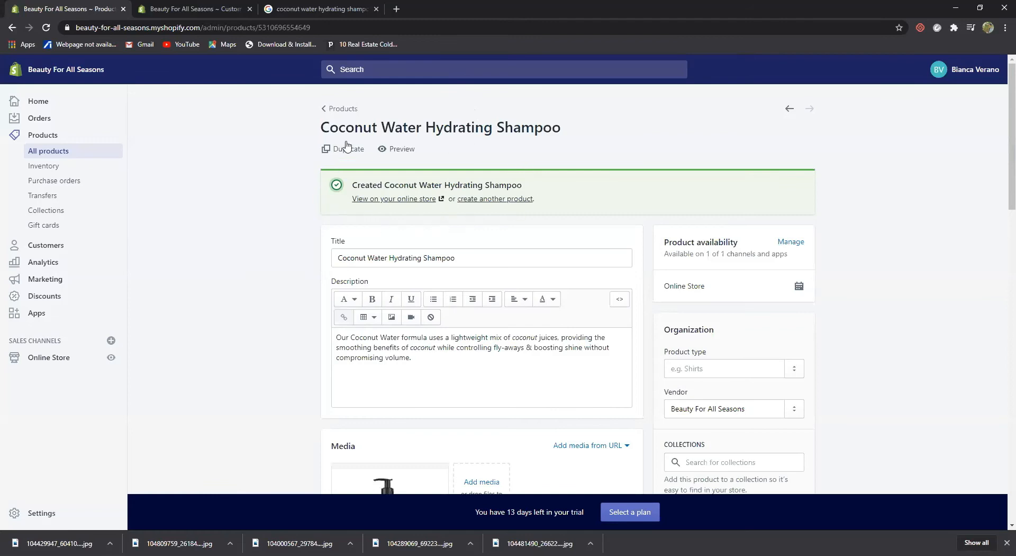
# Preview the Coconut Water Hydrating Shampoo on the storefront and scroll through the products list
pyautogui.click(399, 151)
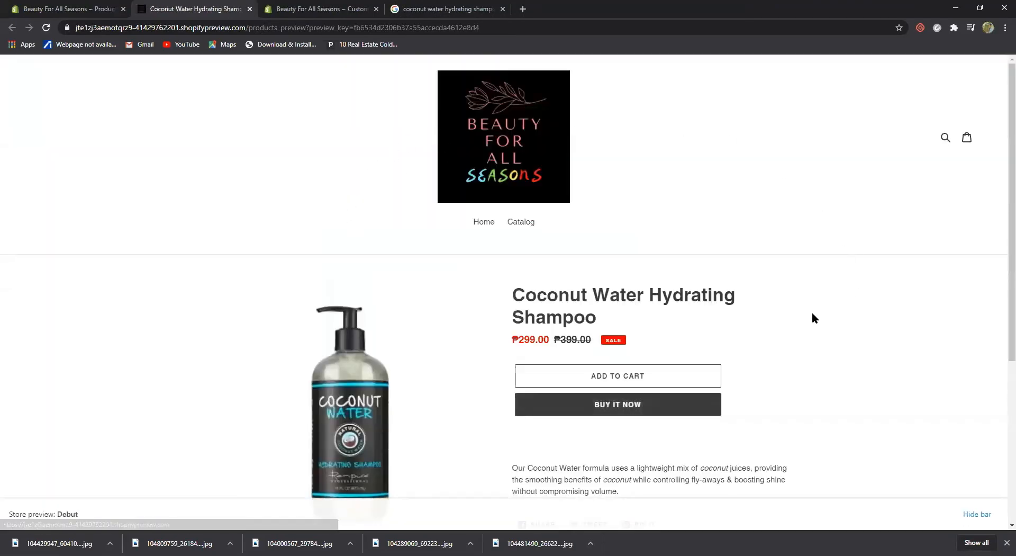
pyautogui.scroll(-2, 813, 315)
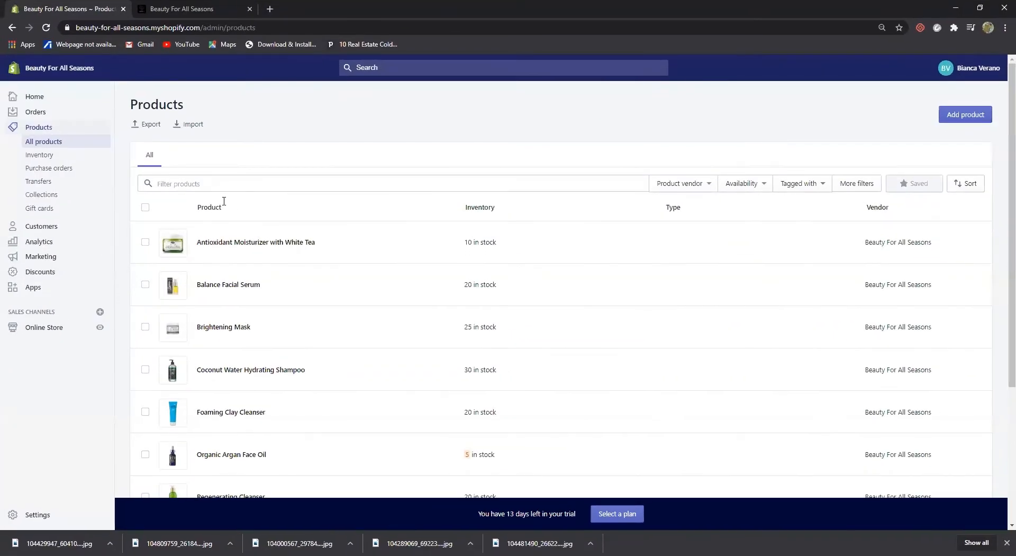
pyautogui.scroll(-2, 233, 260)
pyautogui.scroll(-2, 236, 260)
pyautogui.scroll(5, 235, 258)
pyautogui.scroll(-5, 237, 258)
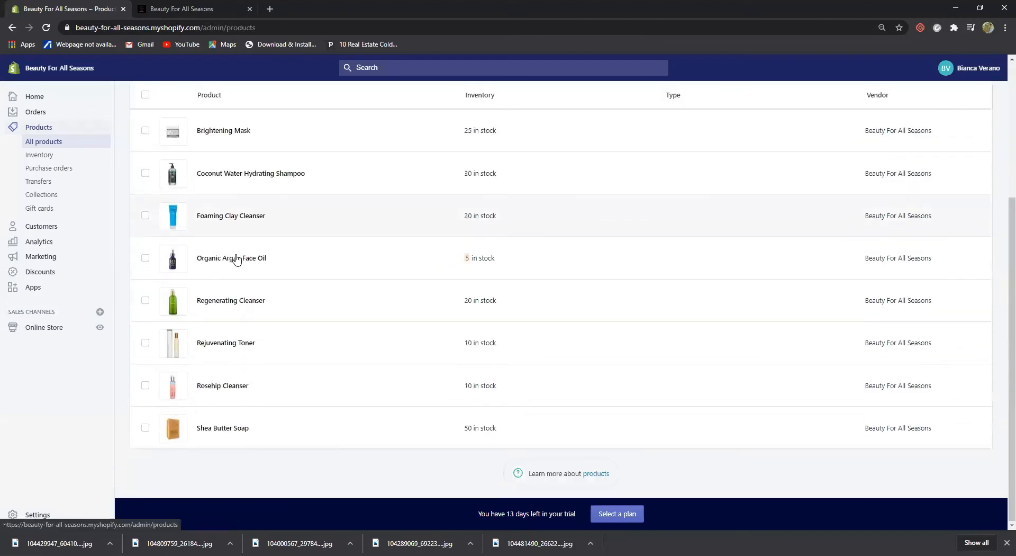
pyautogui.scroll(3, 237, 258)
pyautogui.scroll(2, 237, 259)
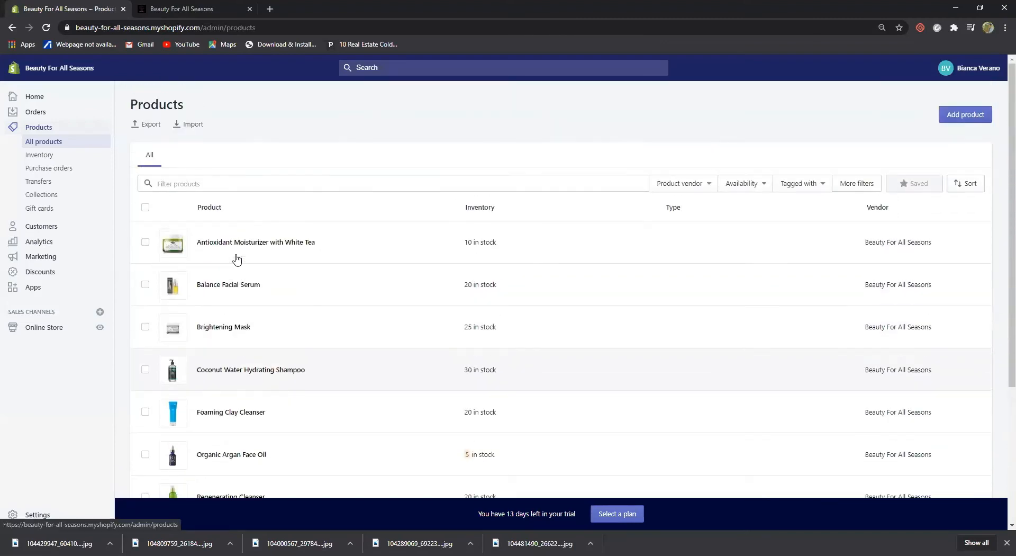
# Go to the Apps page and continue to the Shopify App Store
pyautogui.click(32, 291)
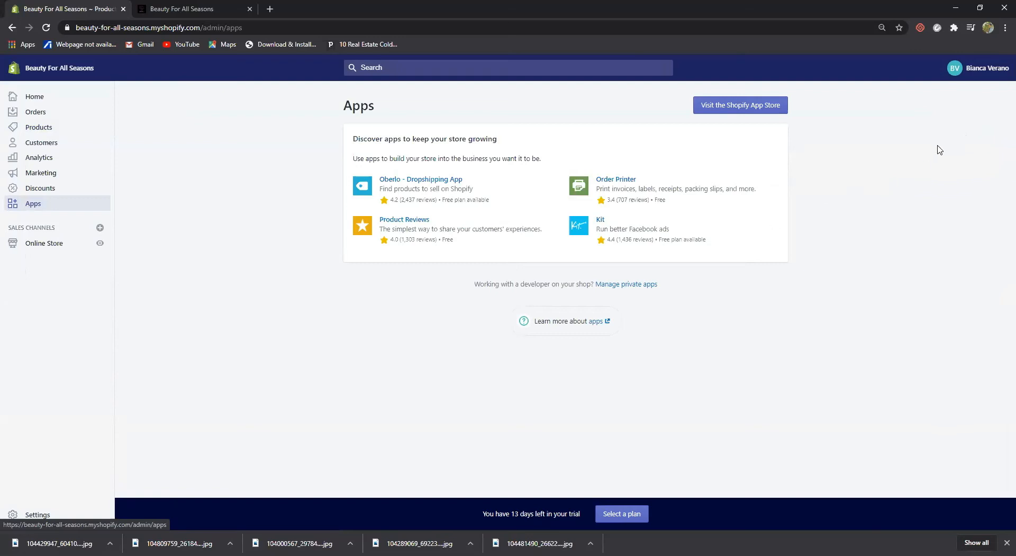
pyautogui.click(714, 105)
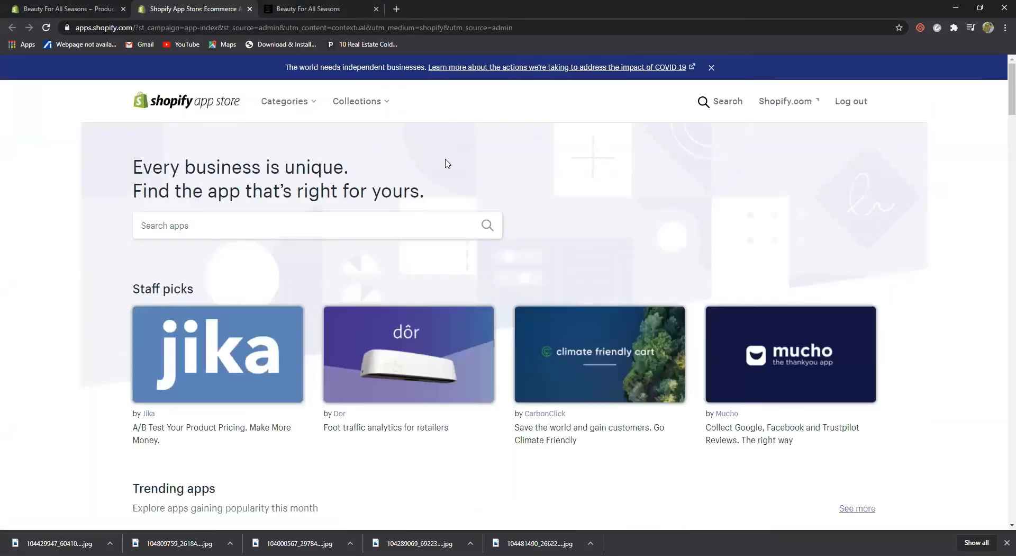
# Search the App Store for 'Help center' and open the HelpCenter listing by Vertex LV
pyautogui.click(709, 102)
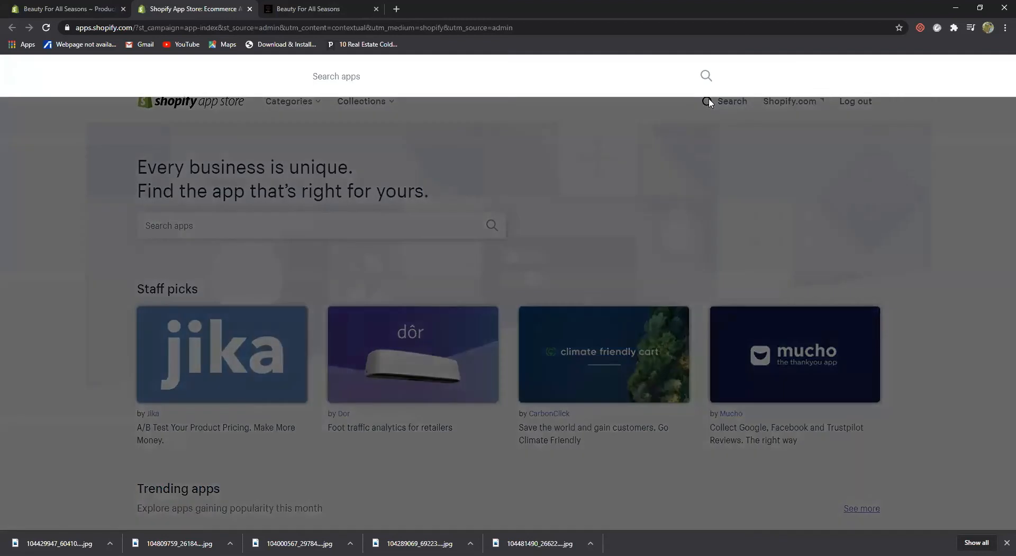
pyautogui.write('Help center')
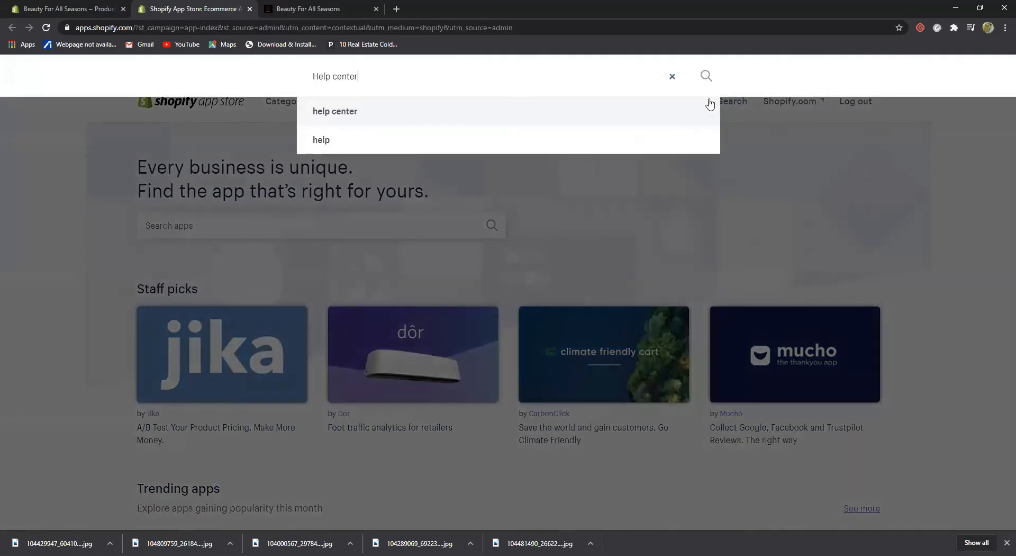
pyautogui.click(367, 118)
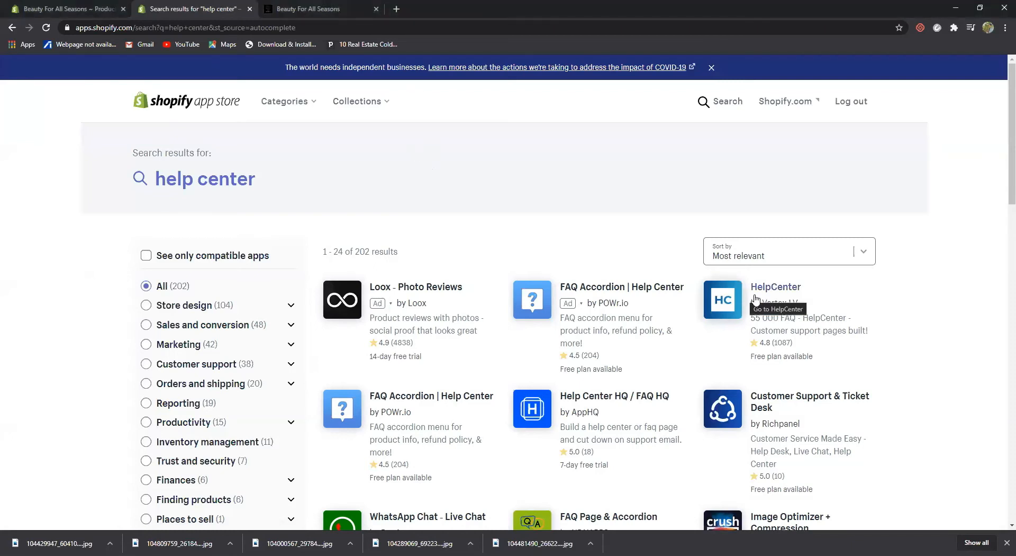
pyautogui.click(773, 289)
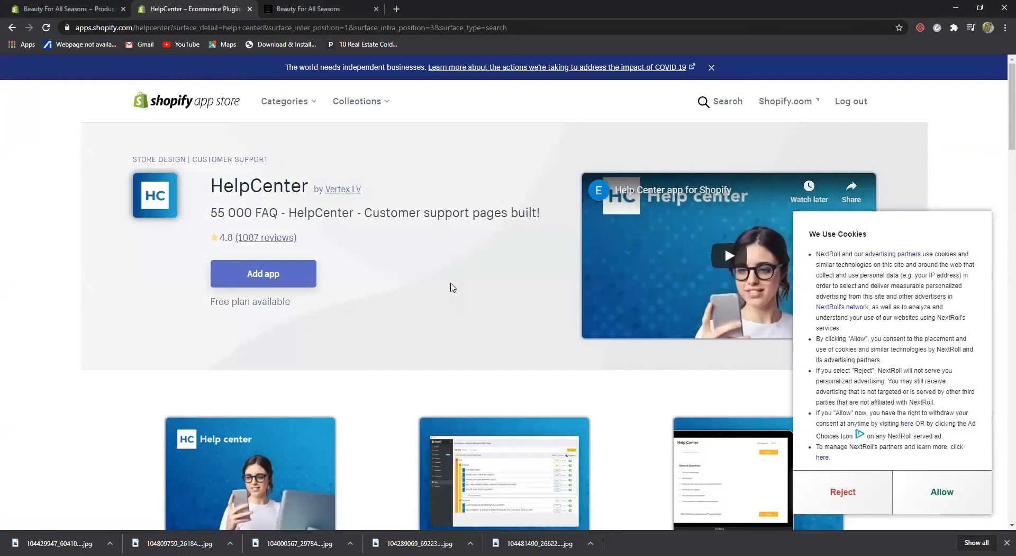
pyautogui.scroll(-3, 451, 287)
pyautogui.scroll(3, 451, 288)
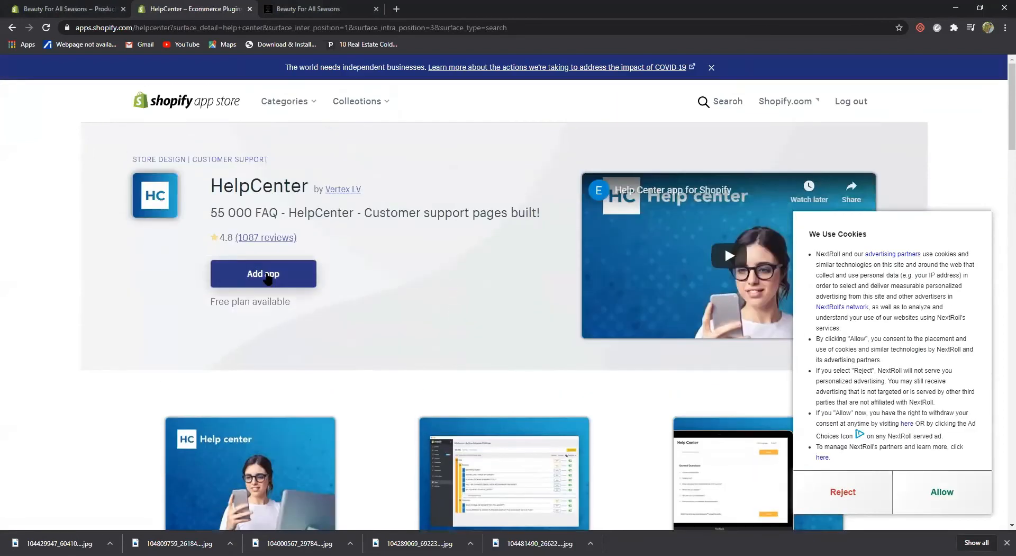
# Add the HelpCenter easy&beautiful FAQ app to the store and approve its installation
pyautogui.click(265, 274)
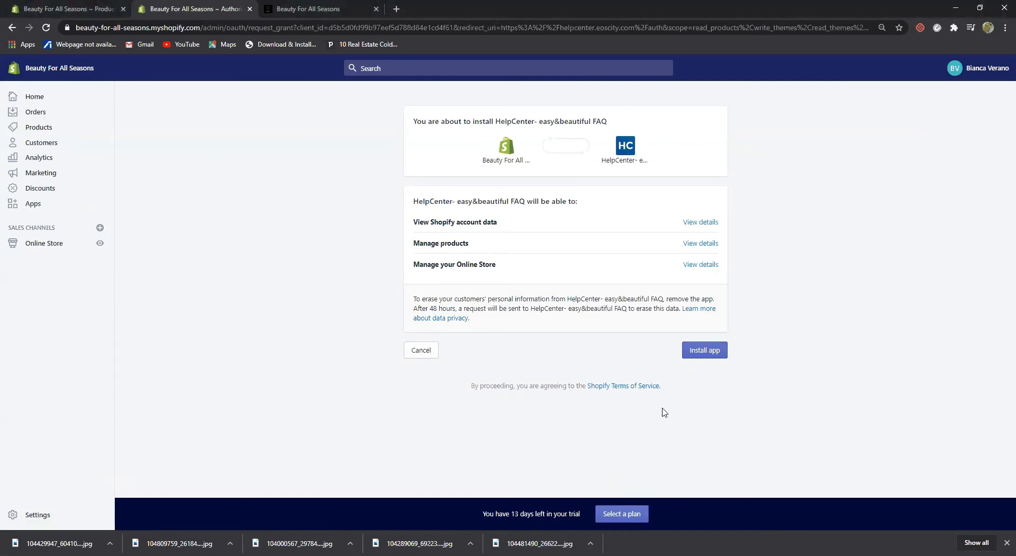
pyautogui.click(705, 351)
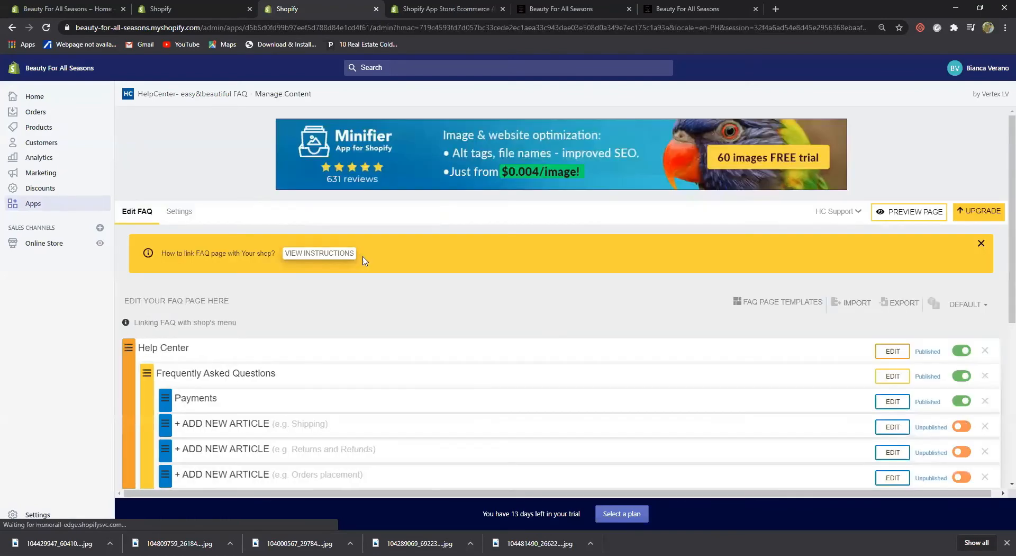
# Re-save the Help Center category without changes
pyautogui.scroll(-2, 450, 307)
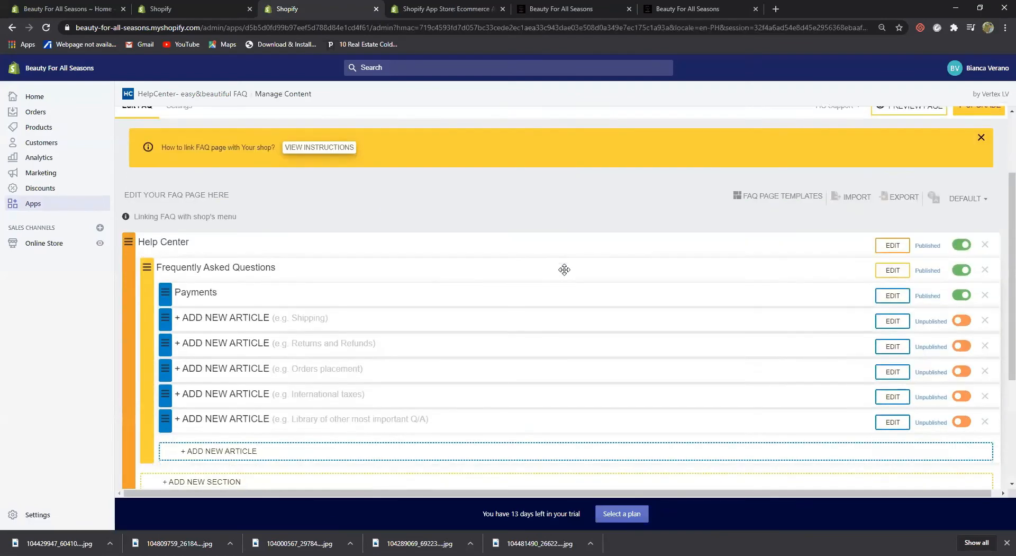
pyautogui.click(898, 249)
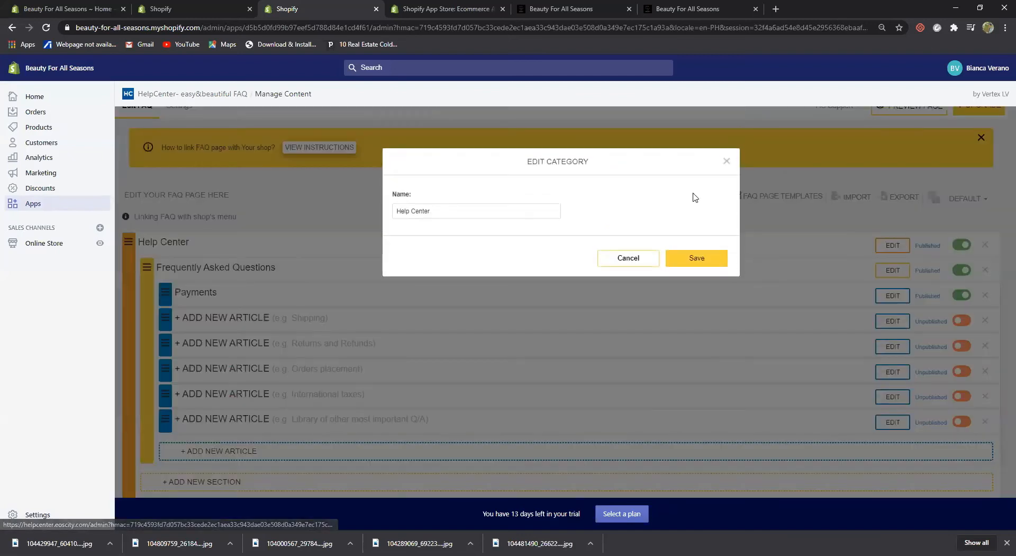
pyautogui.click(702, 262)
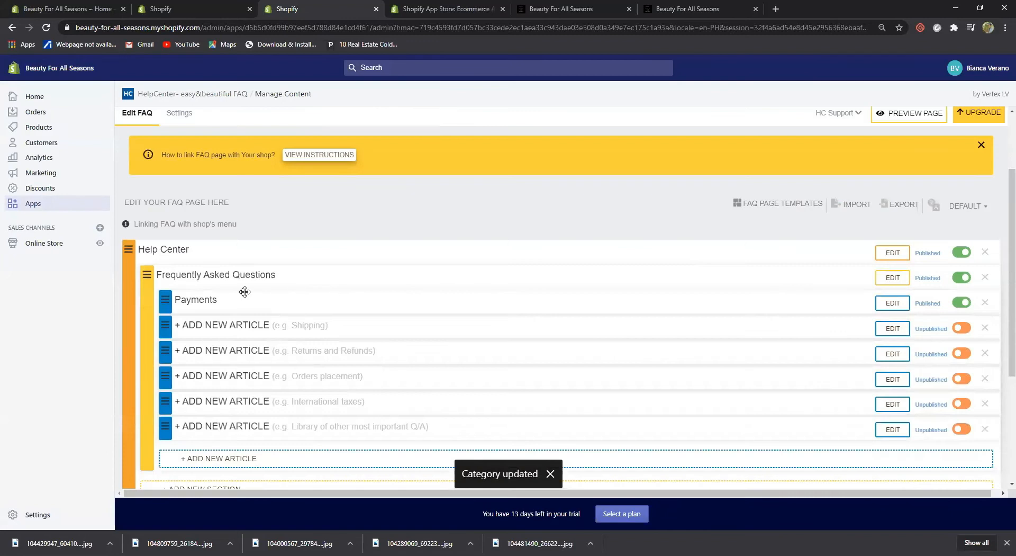
# Re-save the Frequently Asked Questions section unchanged and open the Payments article for editing
pyautogui.click(894, 279)
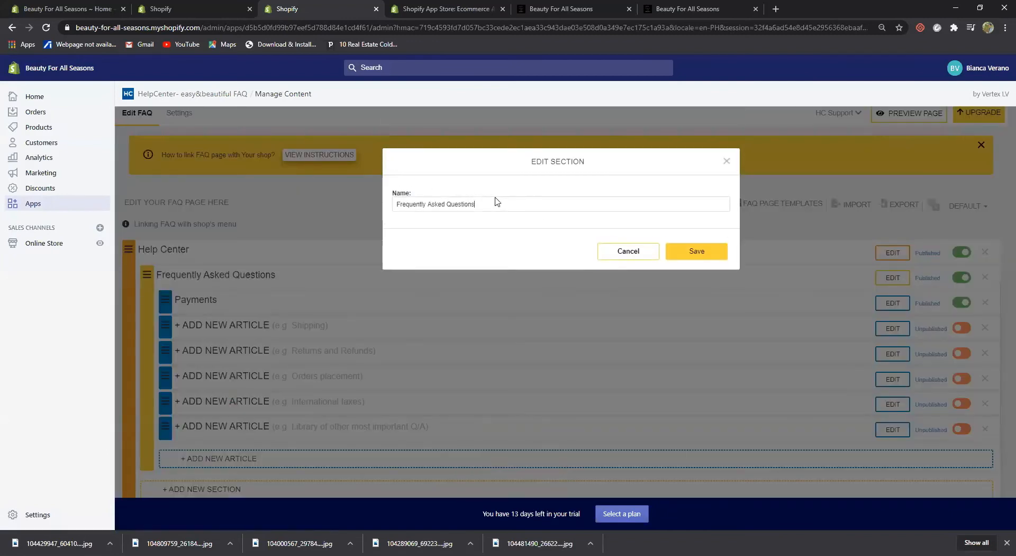
pyautogui.click(702, 255)
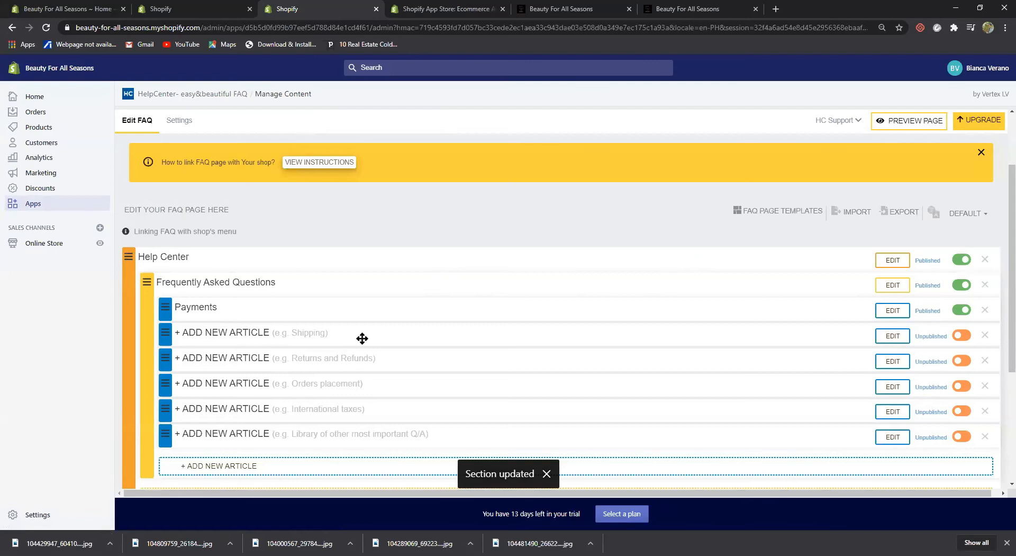
pyautogui.click(891, 313)
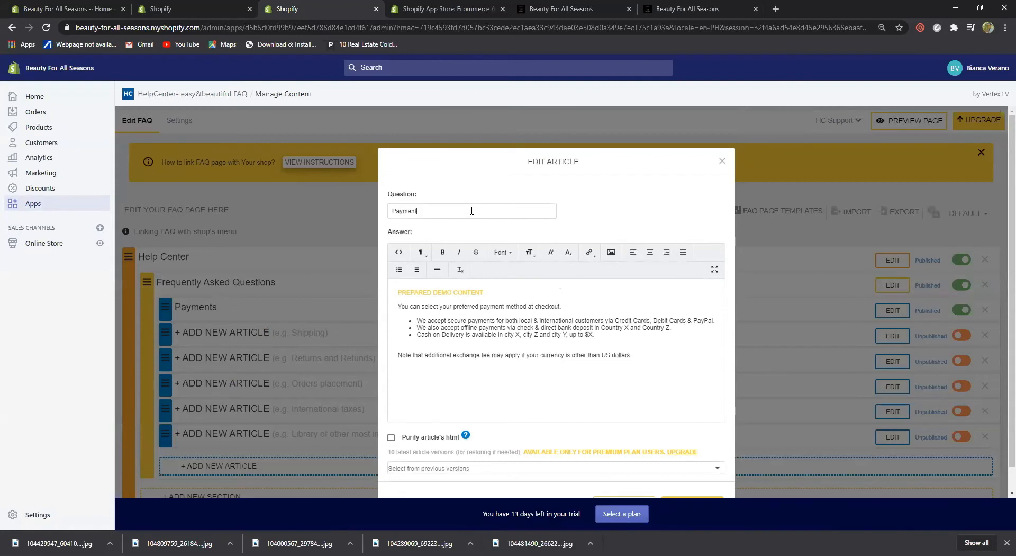
# Change the article question to 'Payment Methods', review the prepared answer text, and update it
pyautogui.write('Methods')
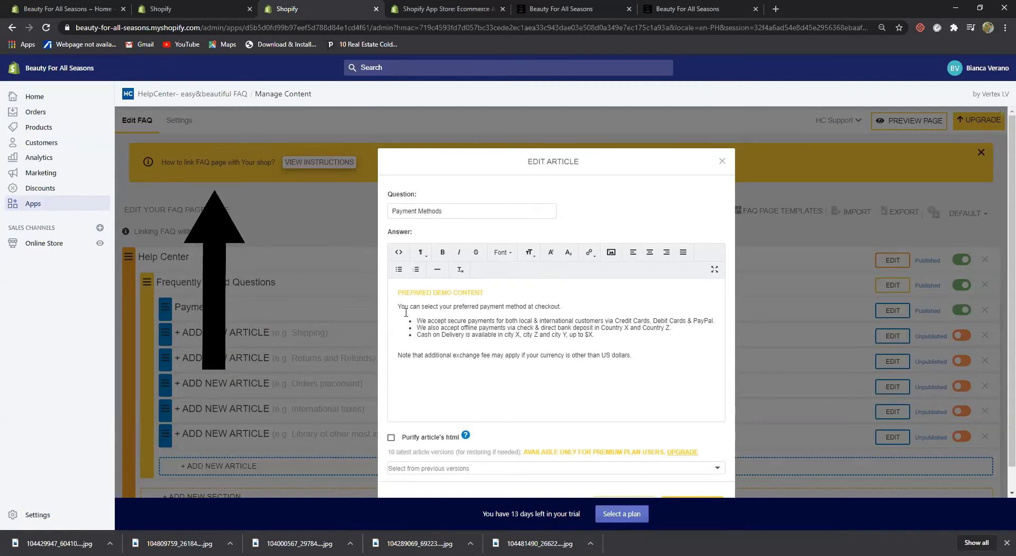
pyautogui.moveTo(398, 292); pyautogui.dragTo(483, 292)
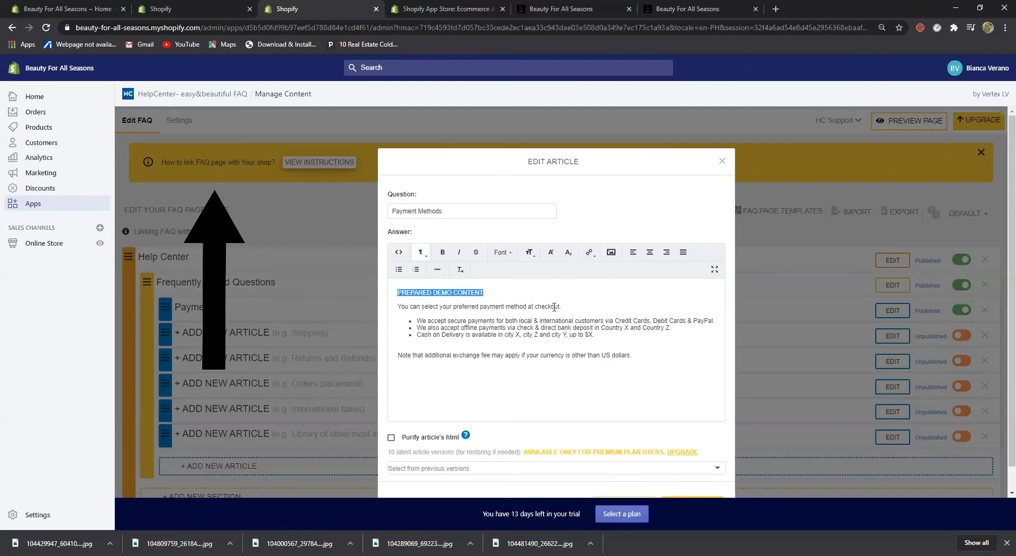
pyautogui.moveTo(554, 307); pyautogui.dragTo(688, 363)
pyautogui.click(679, 369)
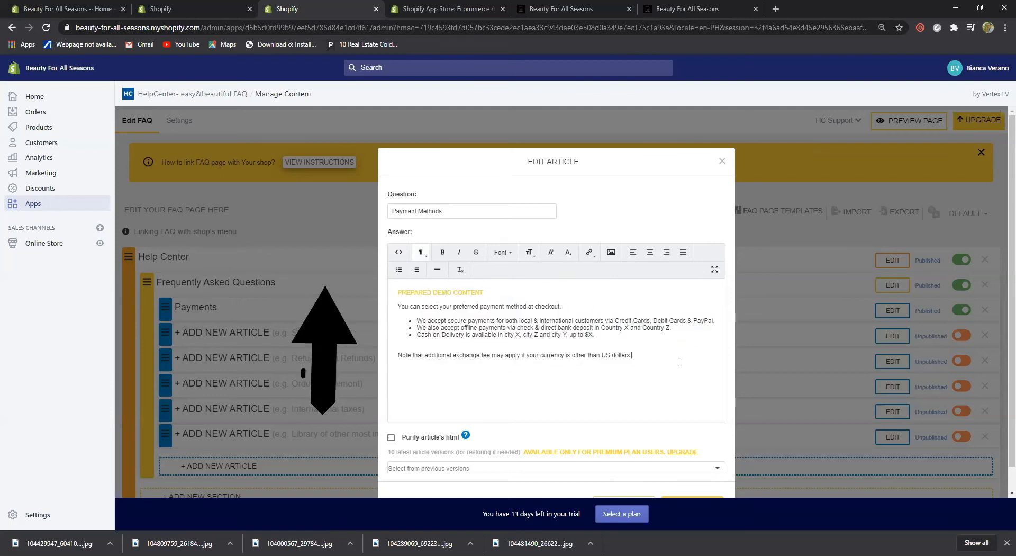
pyautogui.click(670, 329)
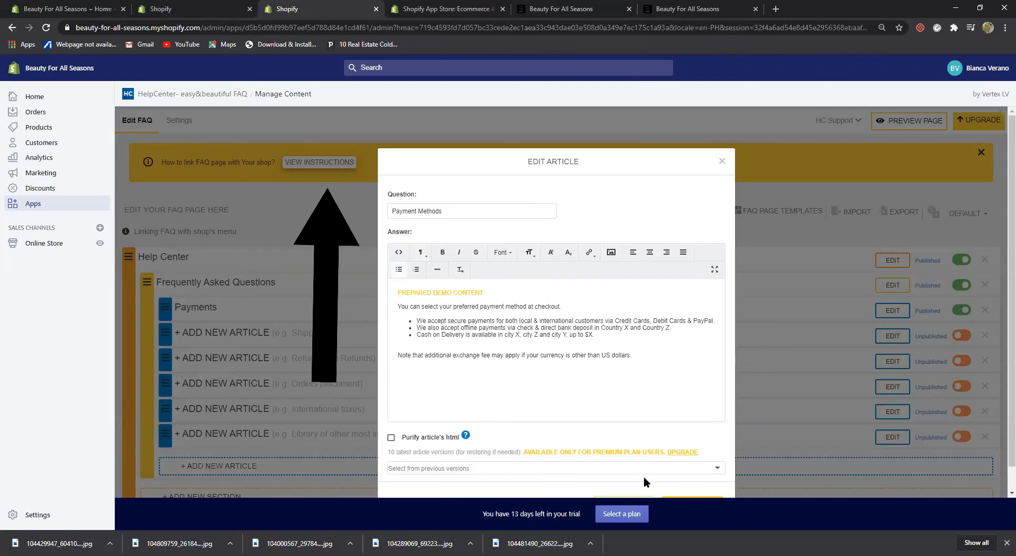
pyautogui.scroll(-1, 643, 476)
pyautogui.click(694, 482)
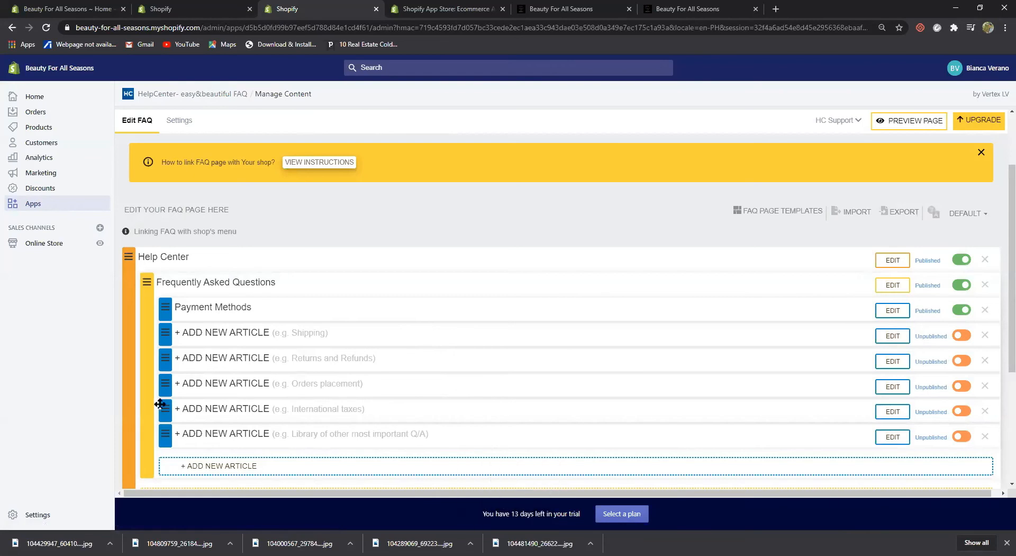
pyautogui.scroll(-2, 161, 406)
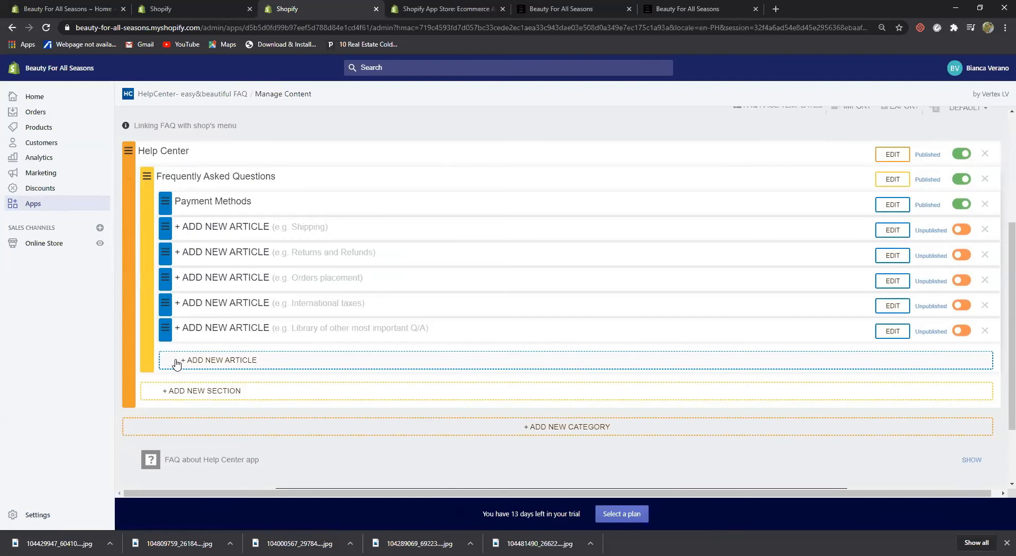
pyautogui.click(176, 362)
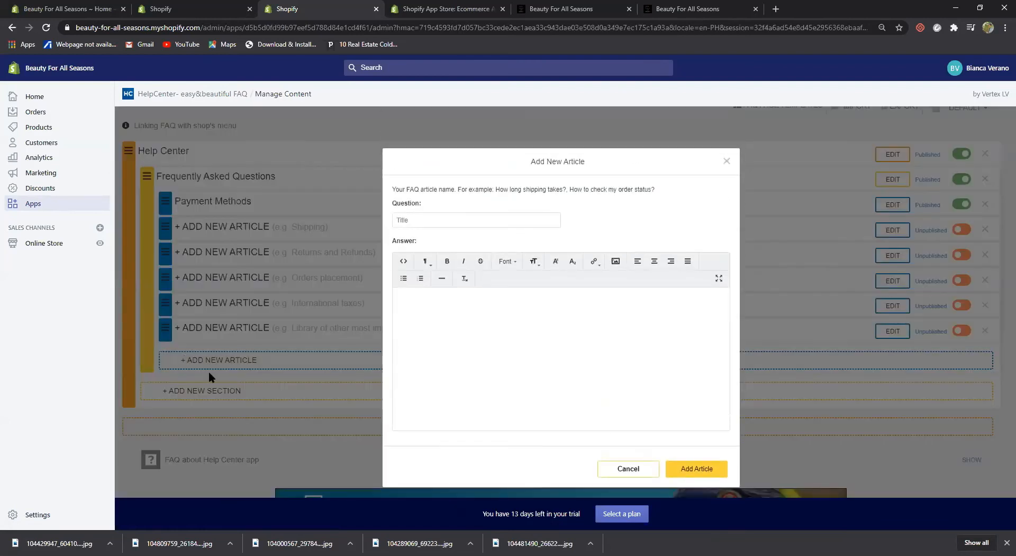
pyautogui.click(732, 163)
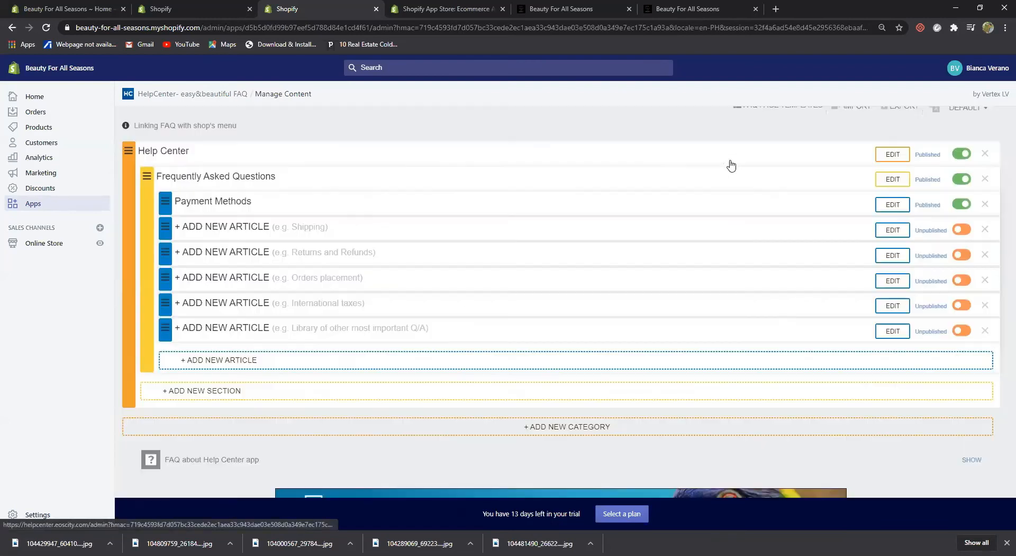
pyautogui.click(152, 396)
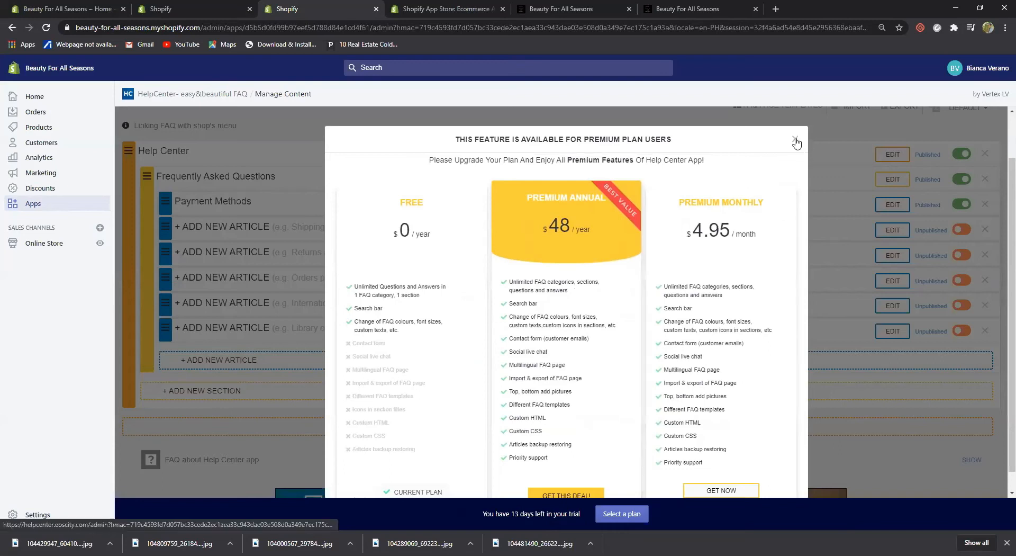
pyautogui.scroll(-1, 674, 238)
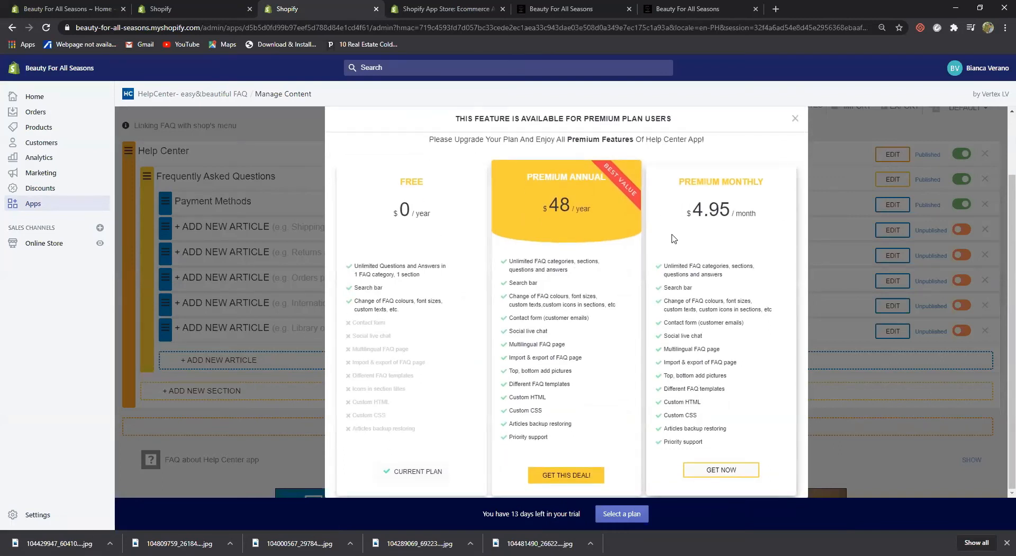
pyautogui.click(794, 119)
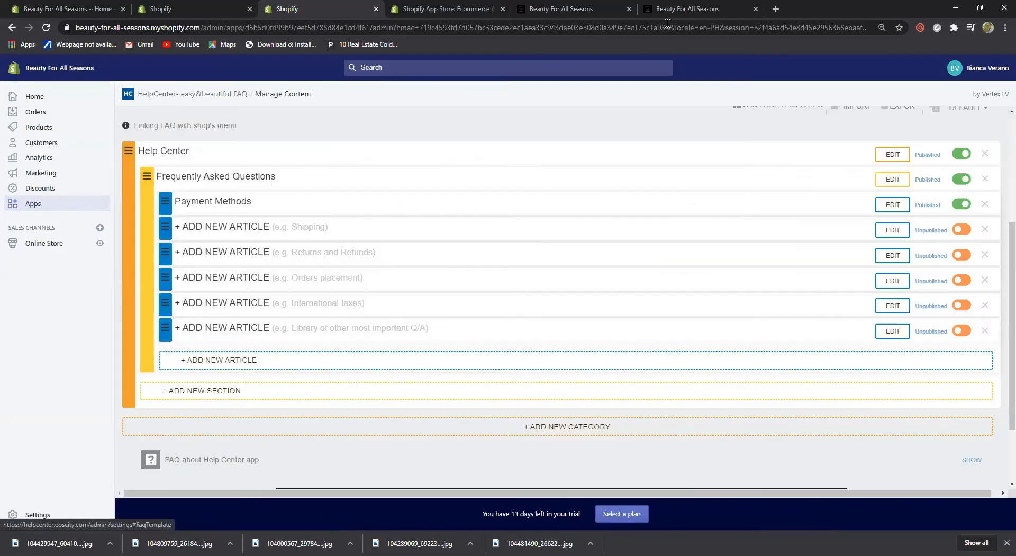
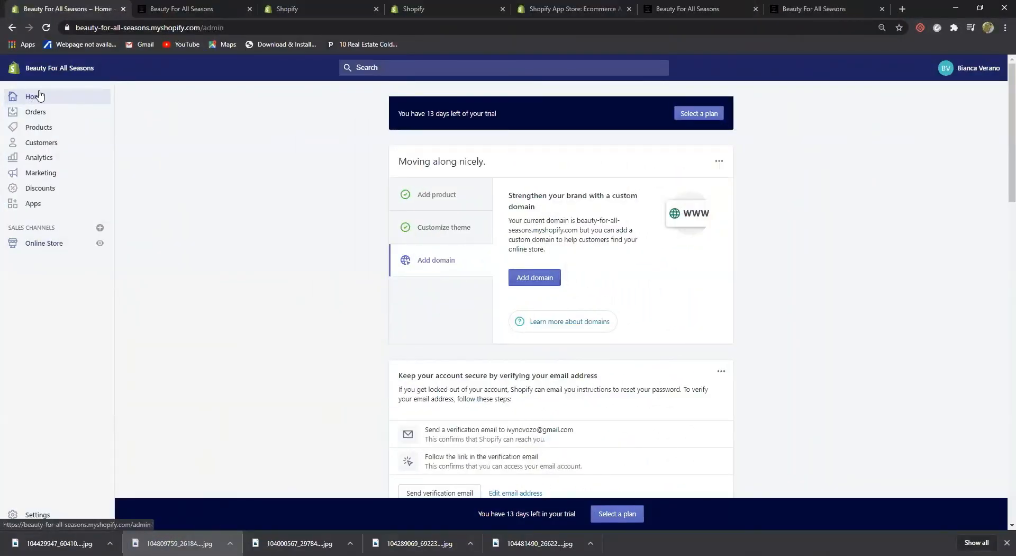
# Create an online store page titled 'Shop products' and return to the Pages list
pyautogui.click(39, 244)
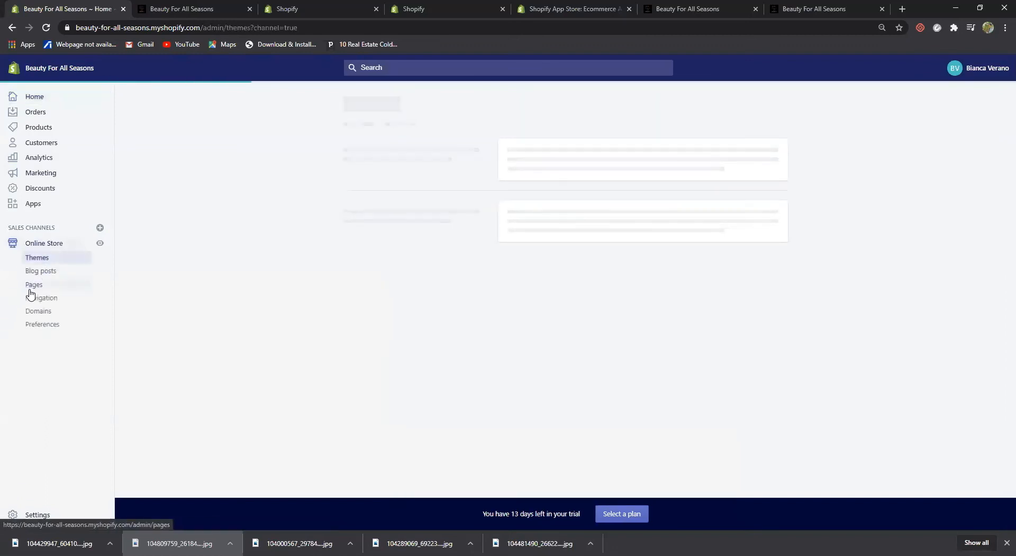
pyautogui.click(34, 287)
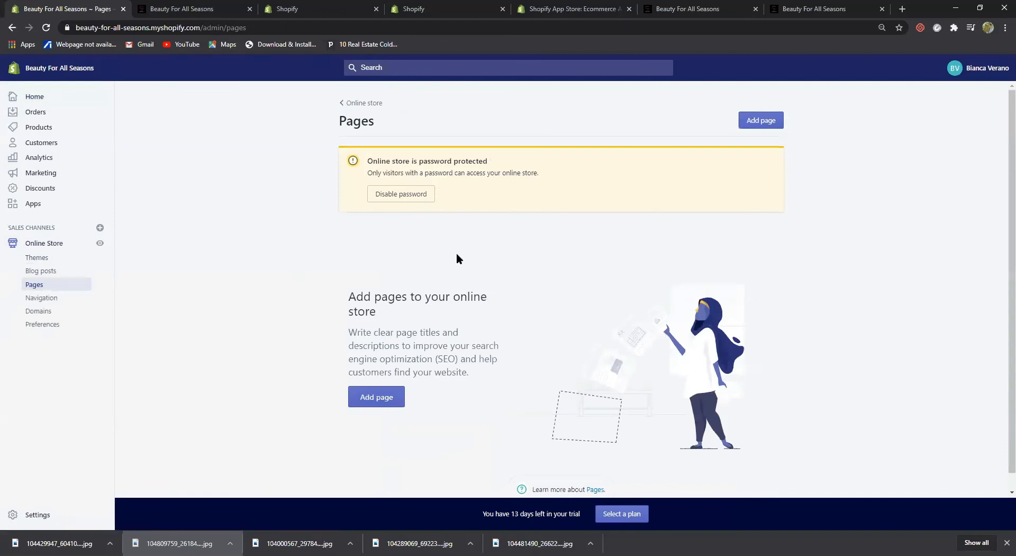
pyautogui.click(375, 398)
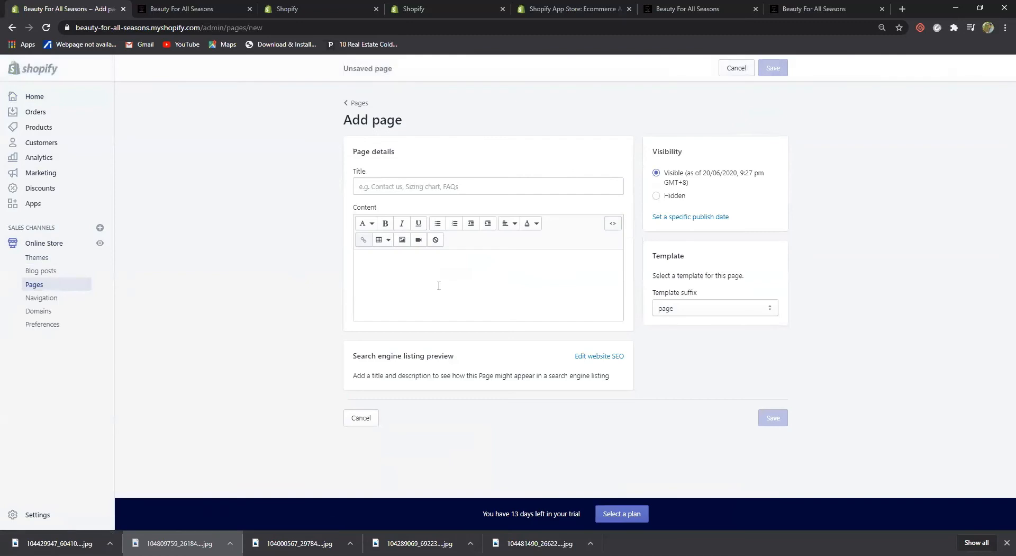
pyautogui.click(388, 188)
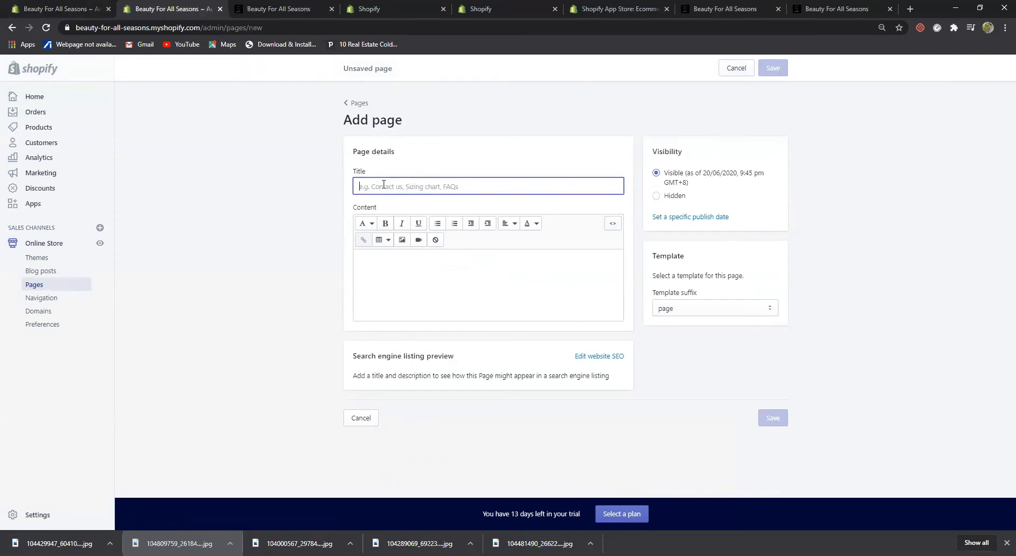
pyautogui.write('Shop ')
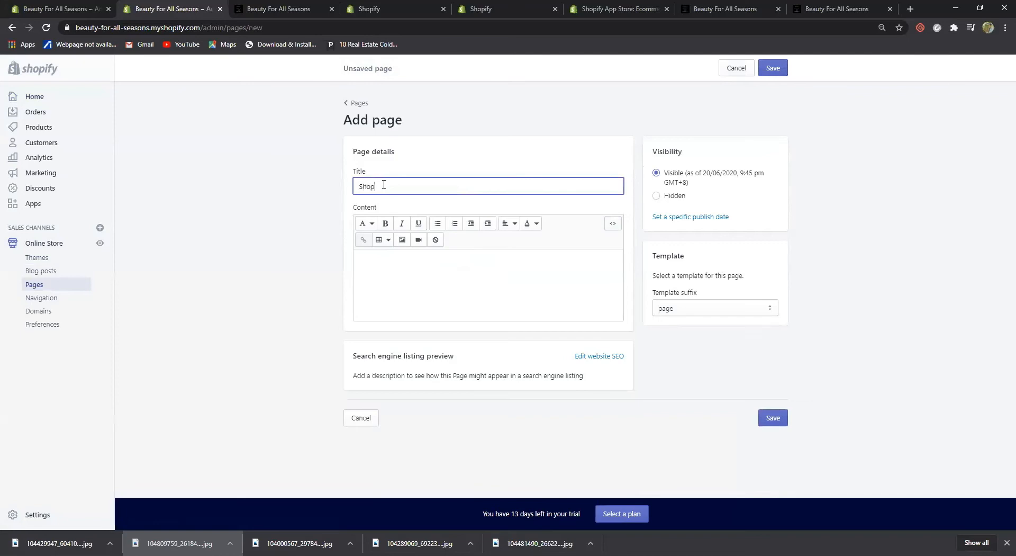
pyautogui.write('products')
pyautogui.click(773, 419)
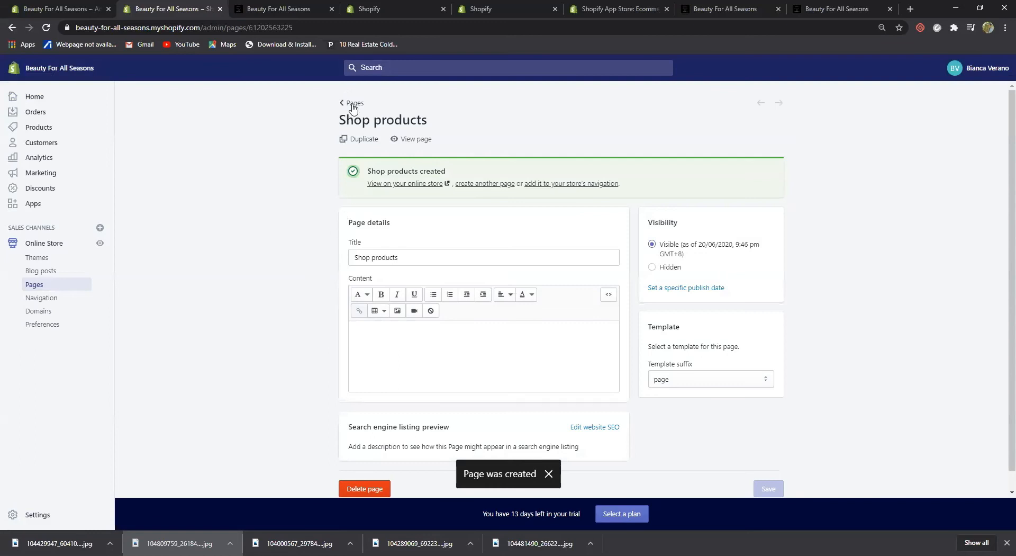
pyautogui.click(353, 105)
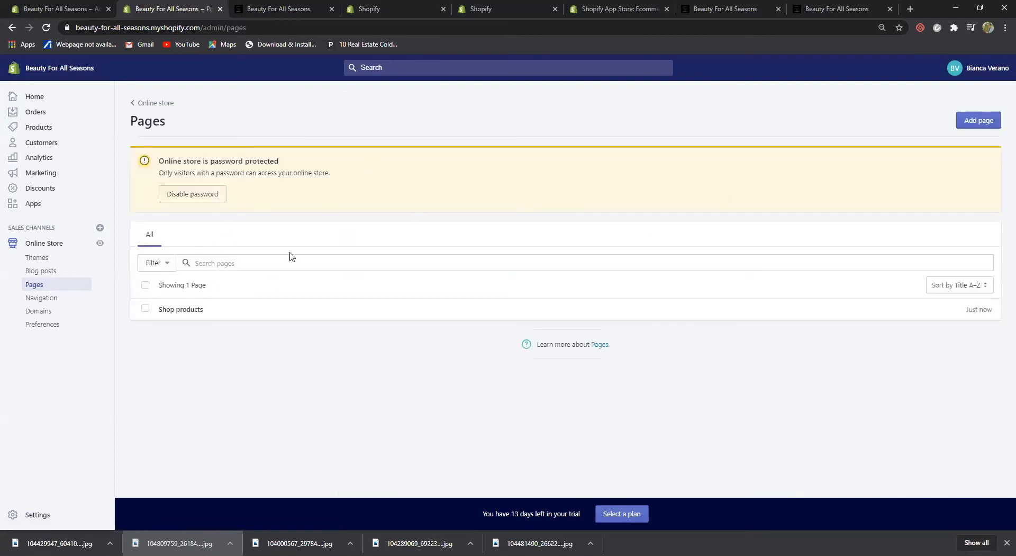
# Add a page titled 'Help Center', fixing title typos, save it and go back to Pages
pyautogui.click(978, 120)
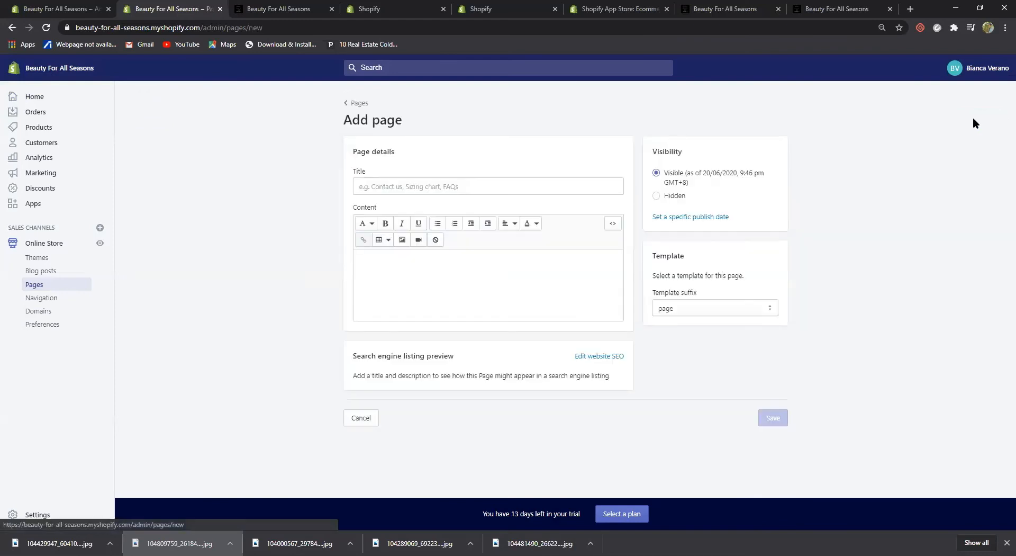
pyautogui.click(453, 186)
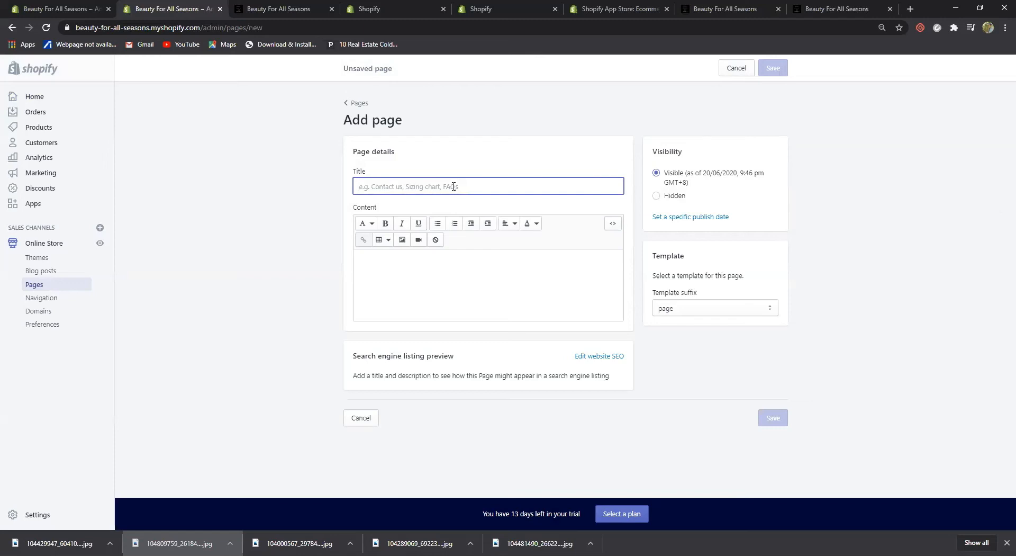
pyautogui.write('Re')
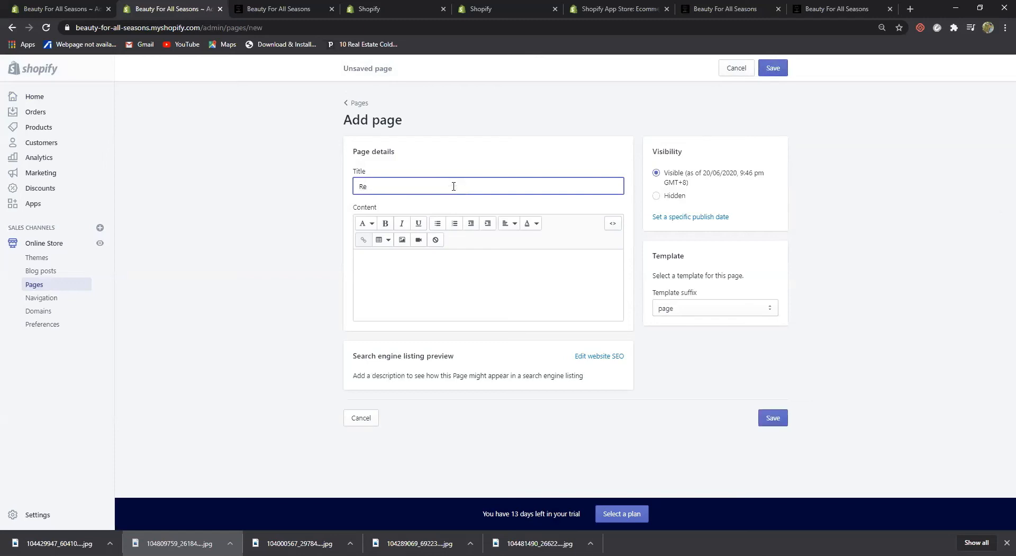
pyautogui.press('BackSpace')
pyautogui.press('BackSpace')
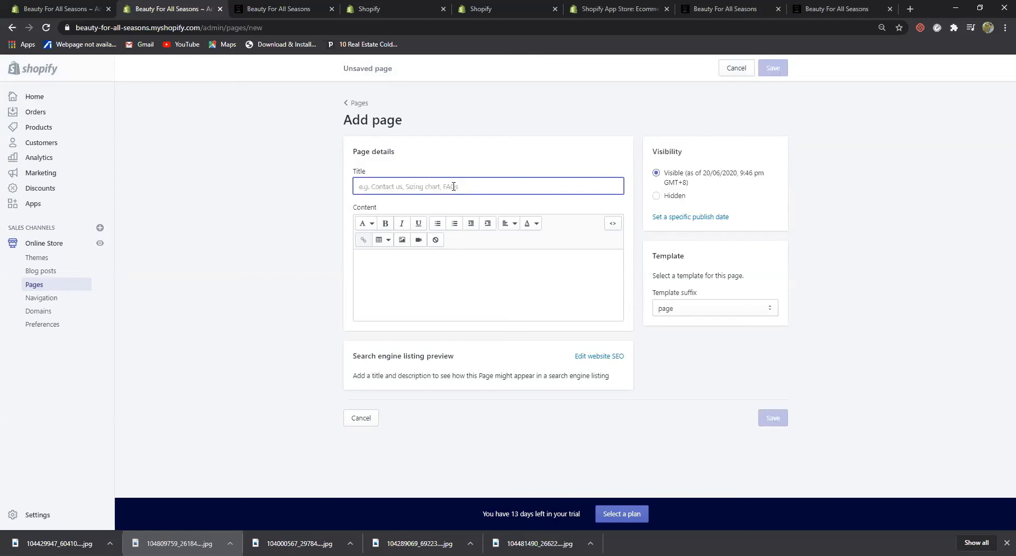
pyautogui.write('Help')
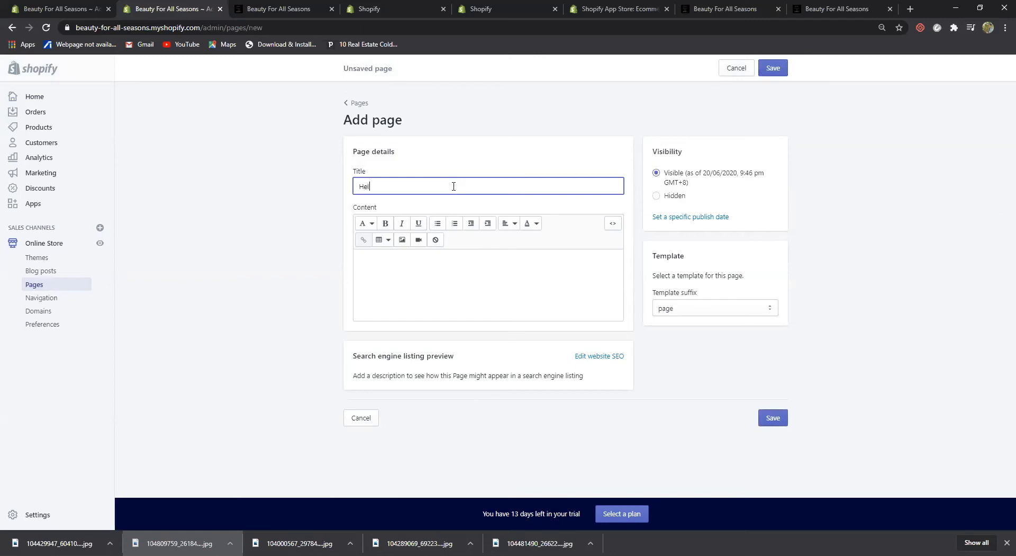
pyautogui.press('BackSpace')
pyautogui.press('BackSpace')
pyautogui.press('BackSpace')
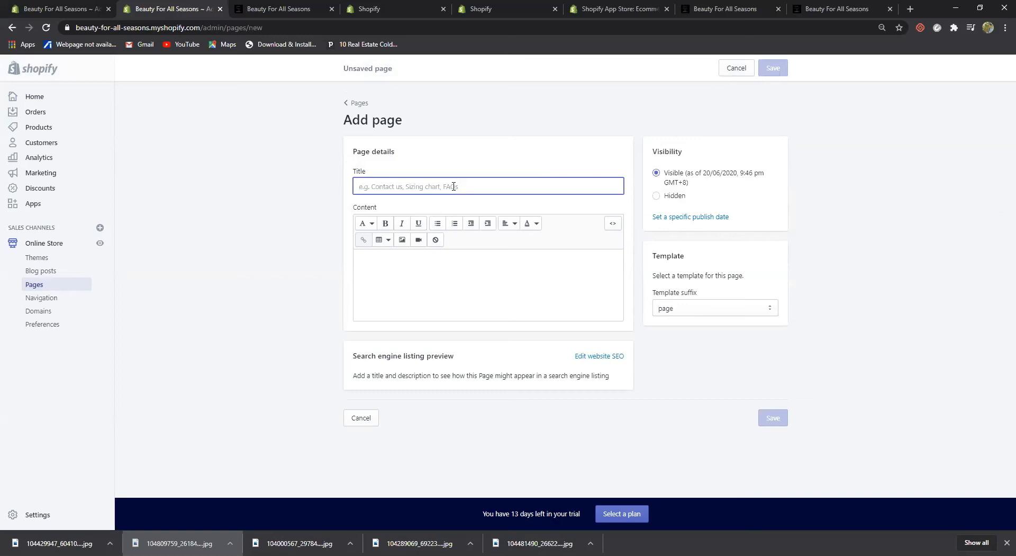
pyautogui.write('hel')
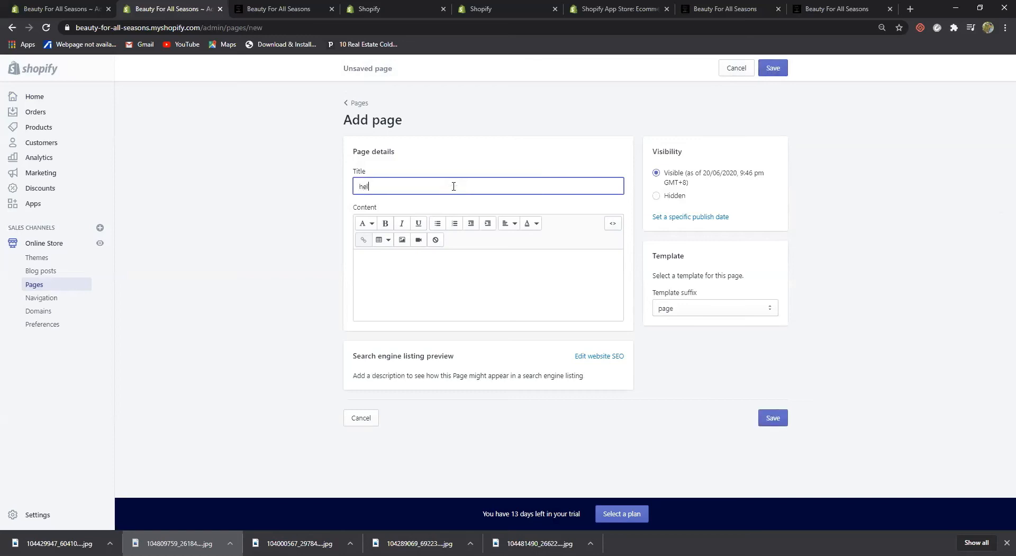
pyautogui.press('BackSpace')
pyautogui.write('Help Center')
pyautogui.click(765, 421)
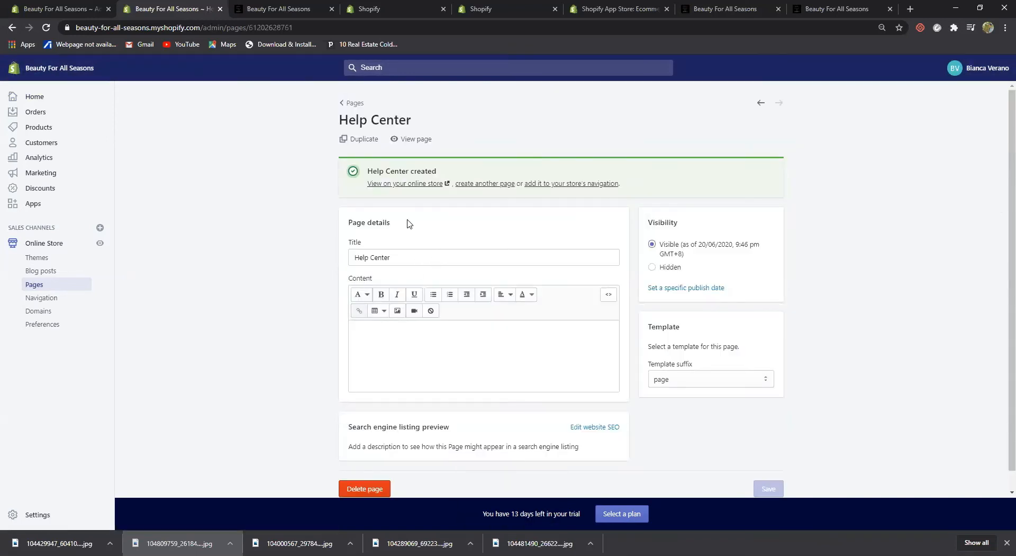
pyautogui.click(344, 104)
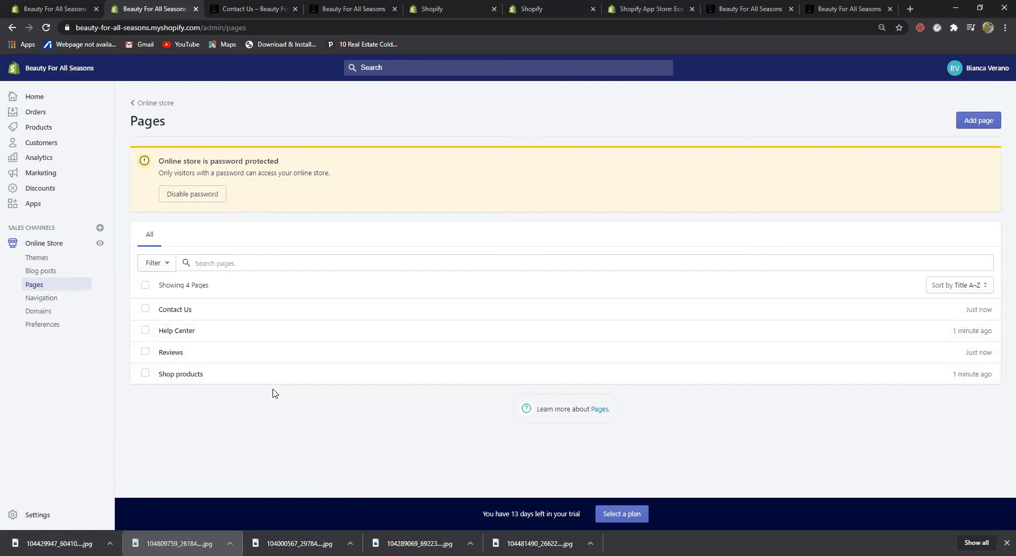
# Add a 'Shop products' item linked to Products > All Products to the Main menu
pyautogui.click(45, 300)
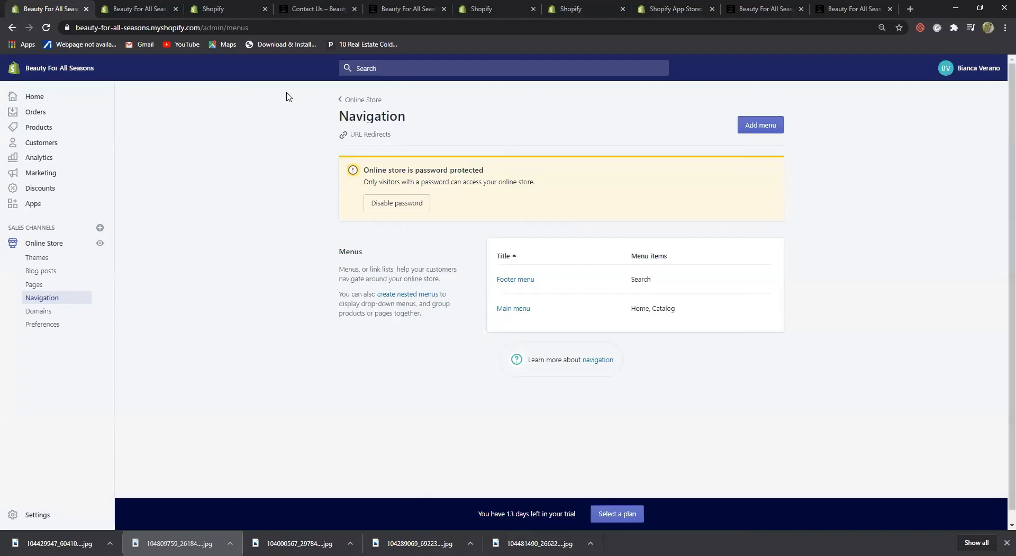
pyautogui.click(520, 311)
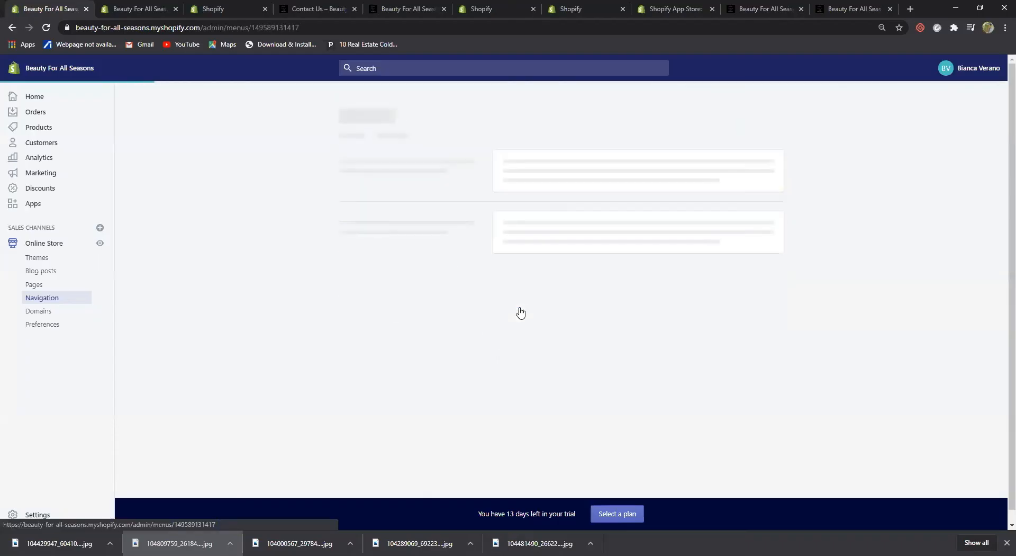
pyautogui.click(424, 298)
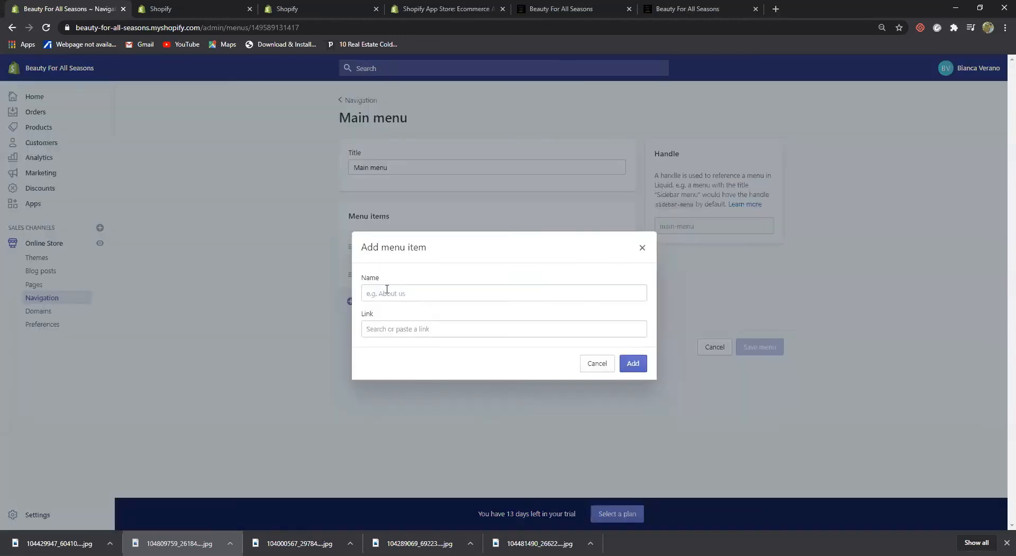
pyautogui.click(387, 290)
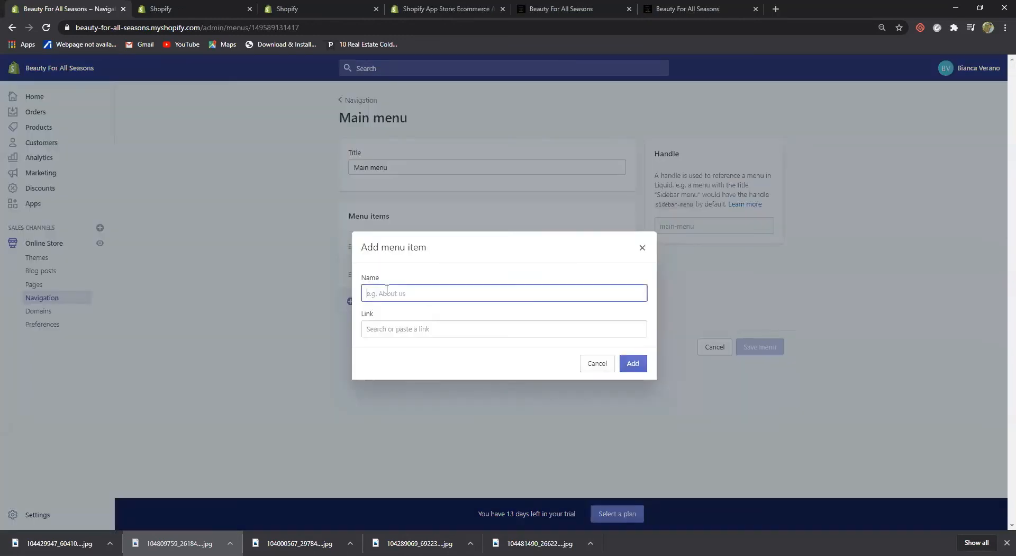
pyautogui.write('Shop products')
pyautogui.click(413, 329)
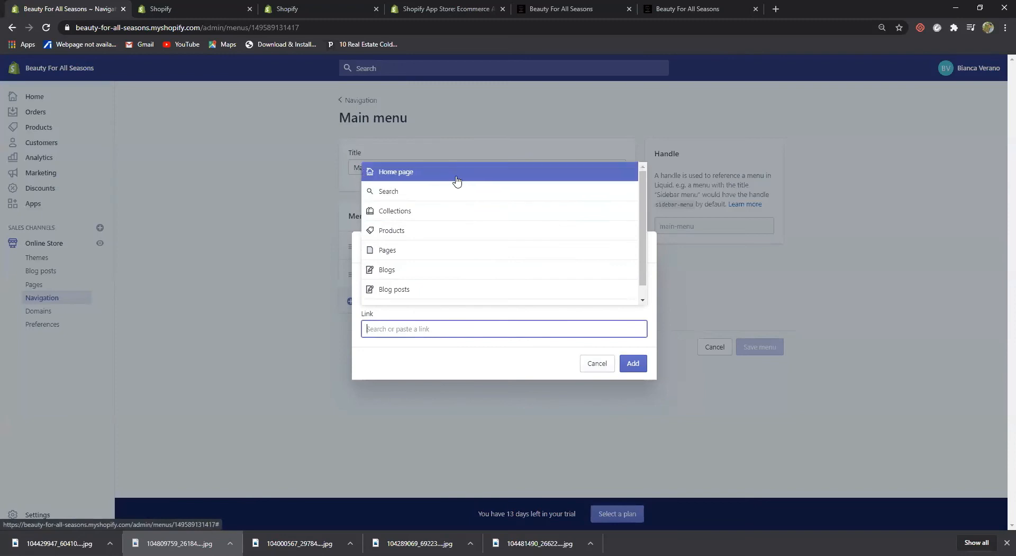
pyautogui.click(460, 232)
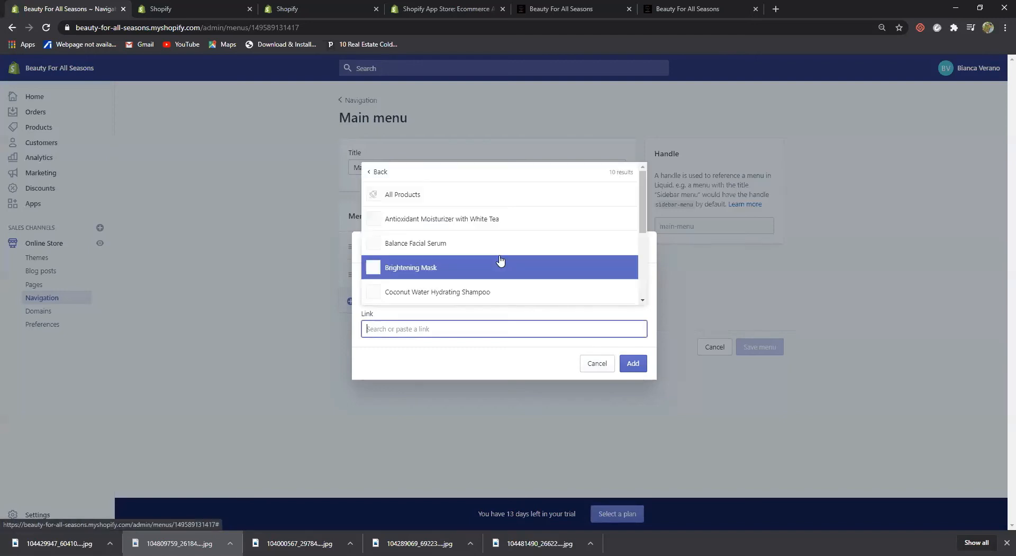
pyautogui.click(499, 197)
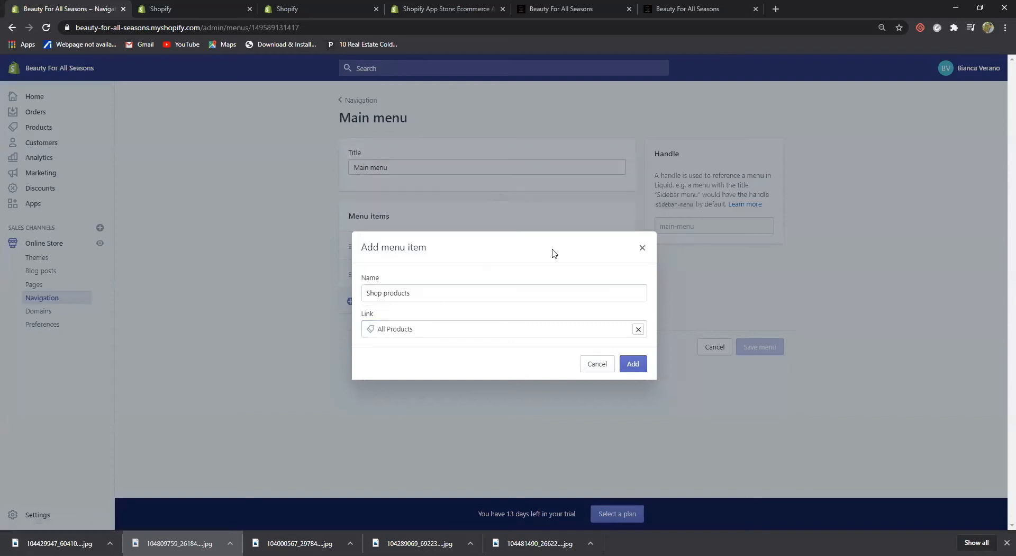
pyautogui.click(633, 364)
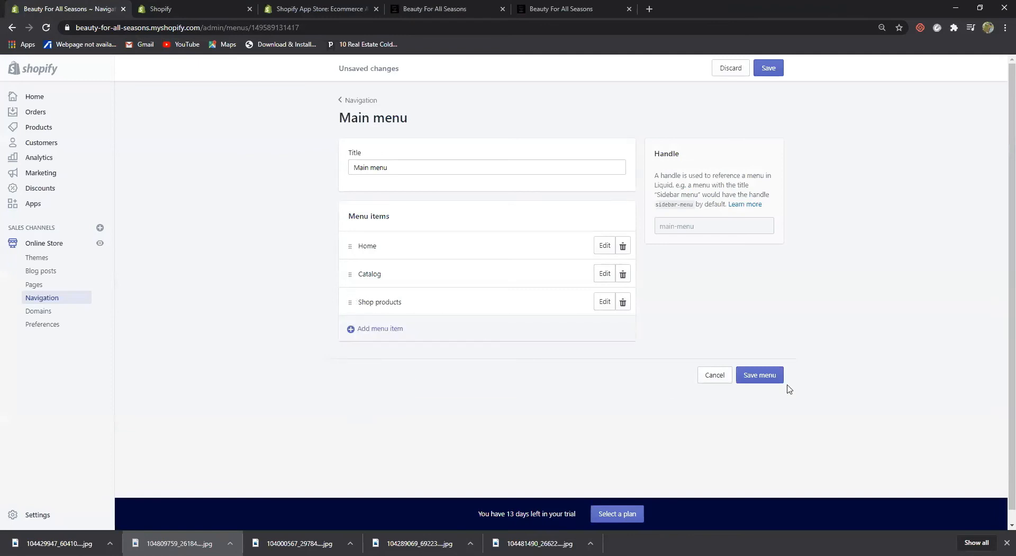
pyautogui.click(769, 377)
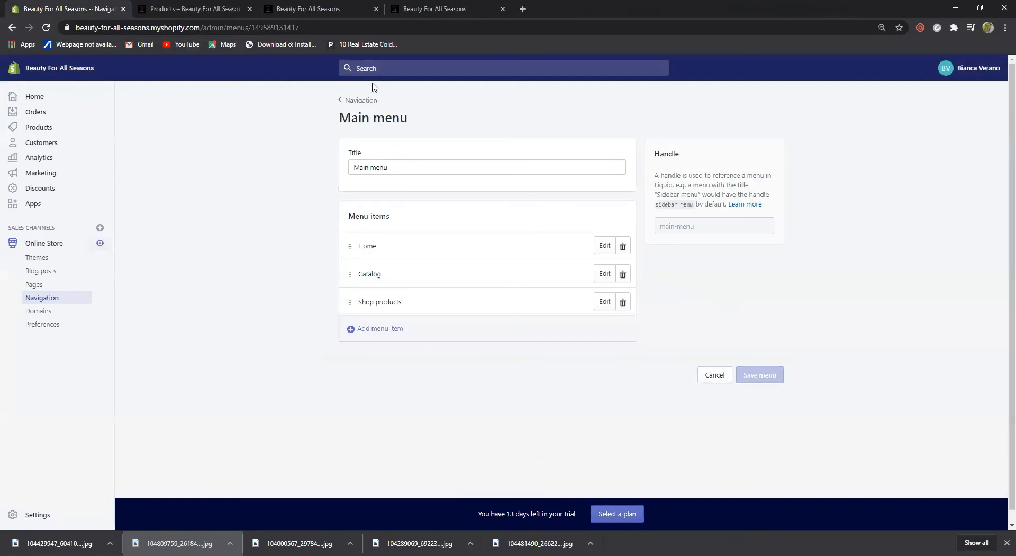
# Add a Help Center menu item linked to the Help Center page and move Shop products higher
pyautogui.click(386, 329)
pyautogui.click(385, 295)
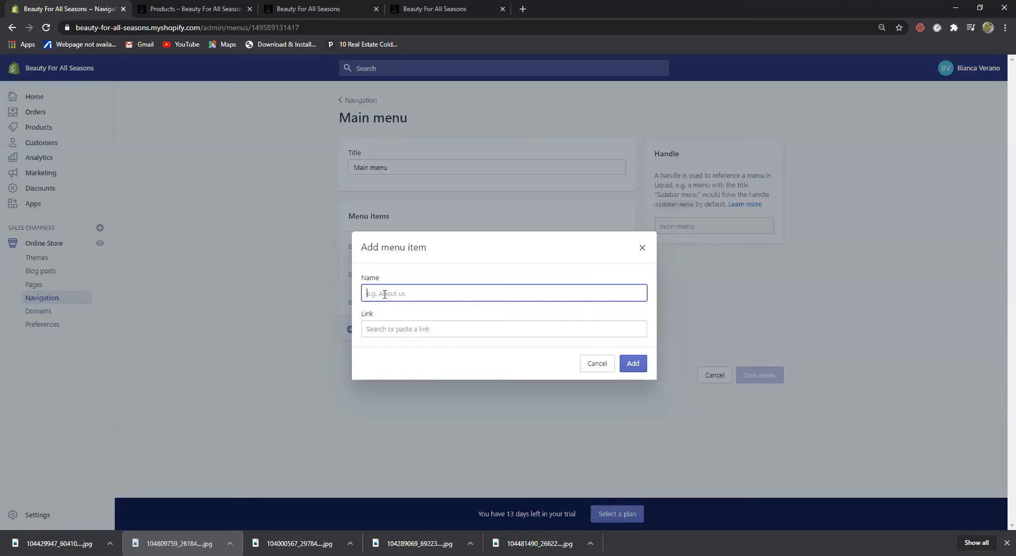
pyautogui.write('Help Center')
pyautogui.click(400, 327)
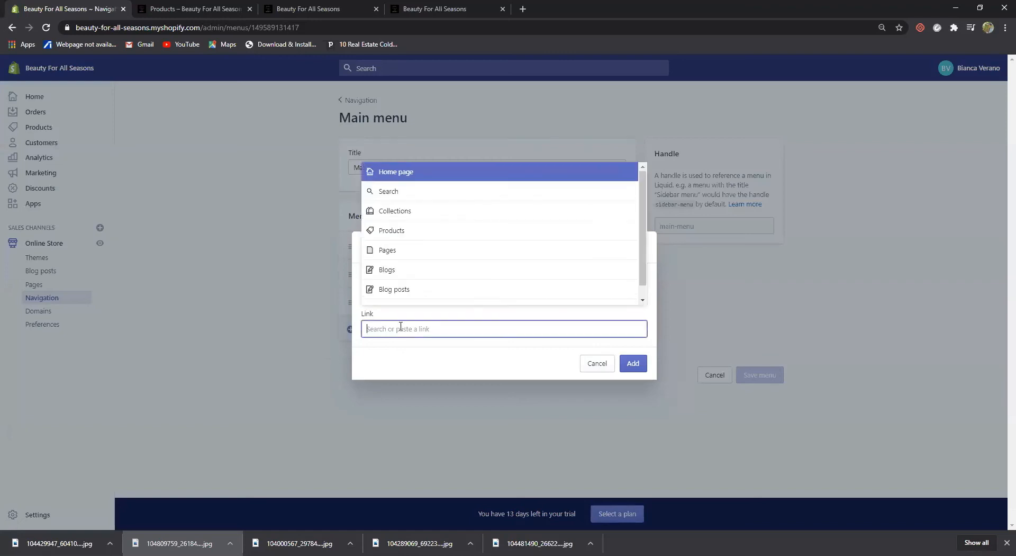
pyautogui.click(411, 251)
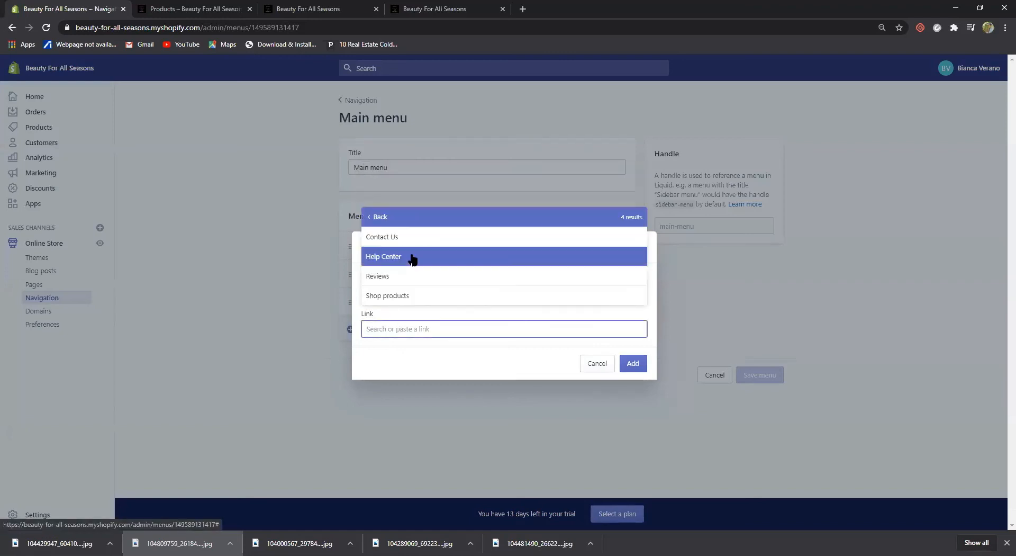
pyautogui.click(420, 256)
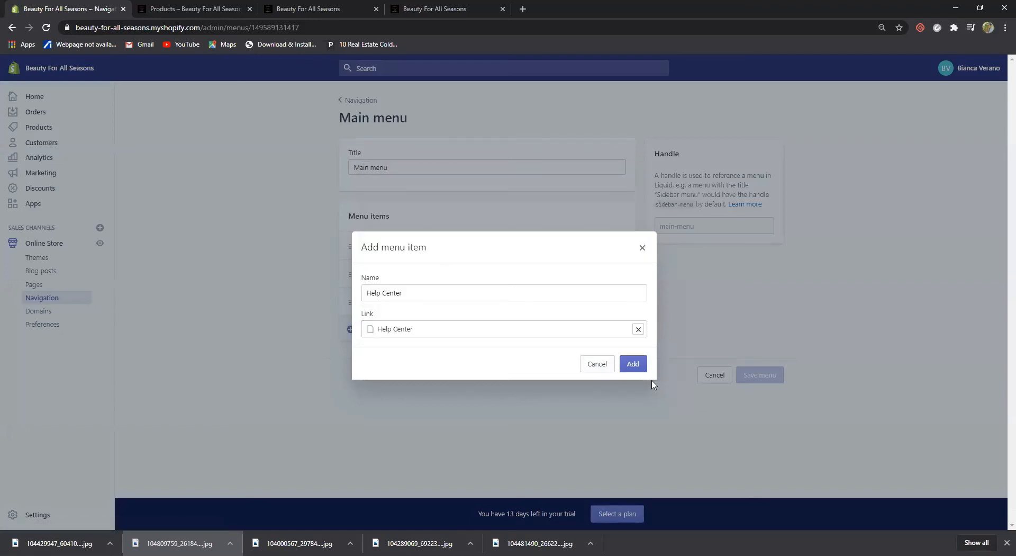
pyautogui.click(637, 366)
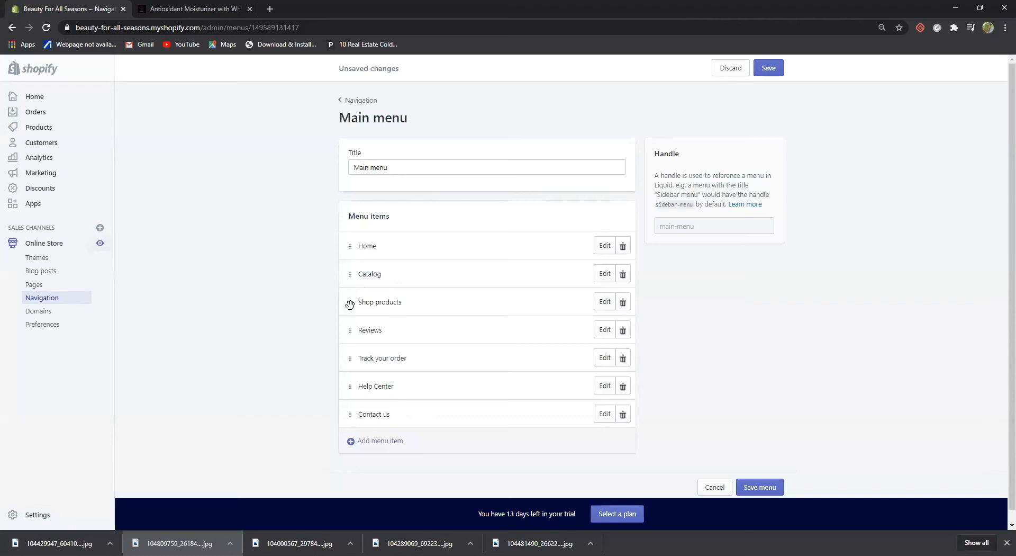
pyautogui.moveTo(351, 302); pyautogui.dragTo(342, 337)
# Close the Antioxidant Moisturizer tab and open the live storefront in a new tab
pyautogui.click(250, 10)
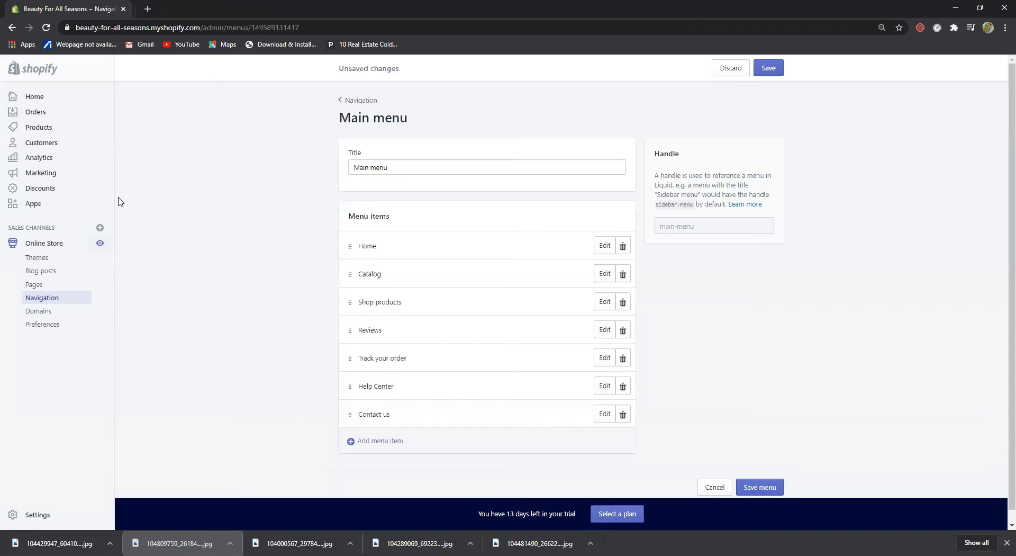
pyautogui.rightClick(101, 244)
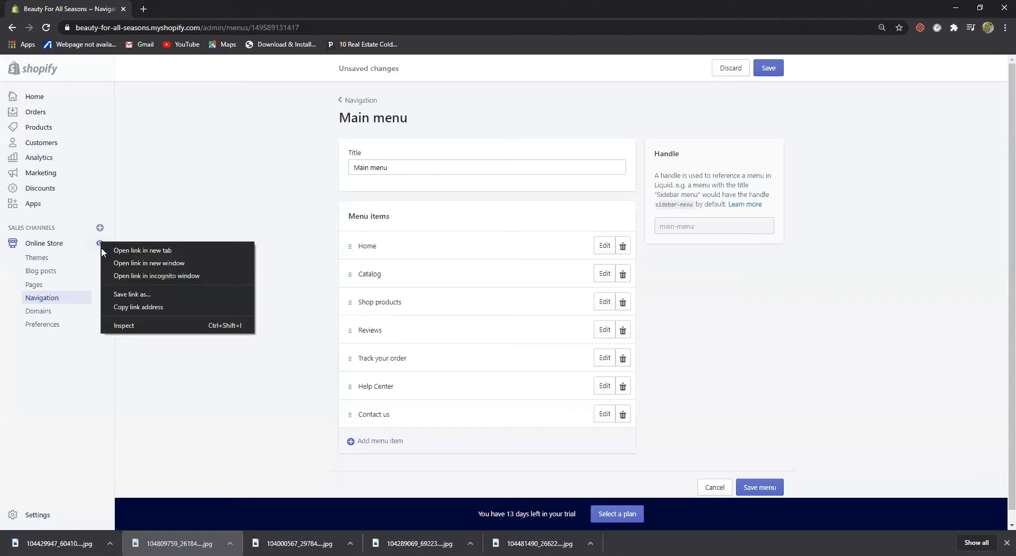
pyautogui.click(128, 251)
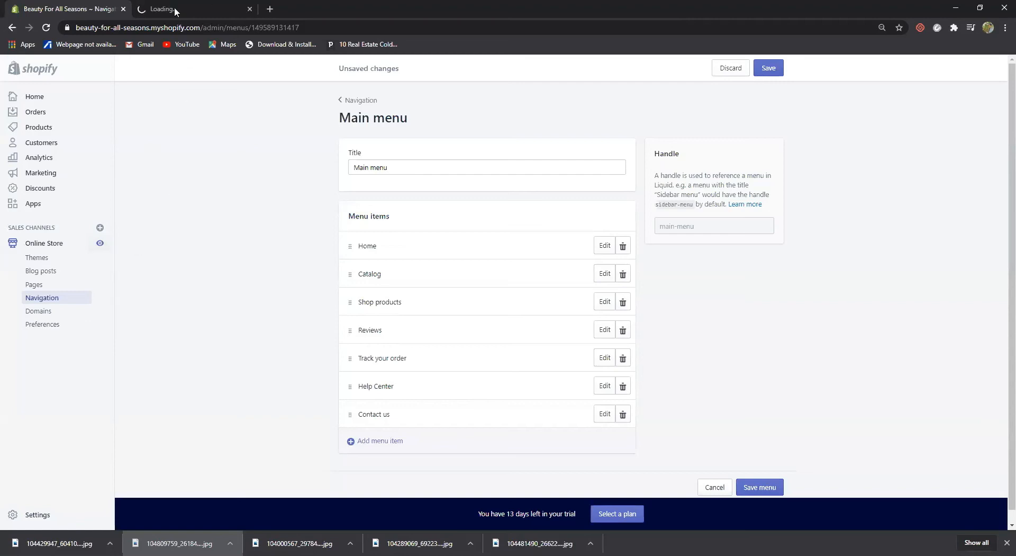
# Browse both pages of the storefront's Shop products listing and open the Shea Butter Soap page
pyautogui.click(206, 7)
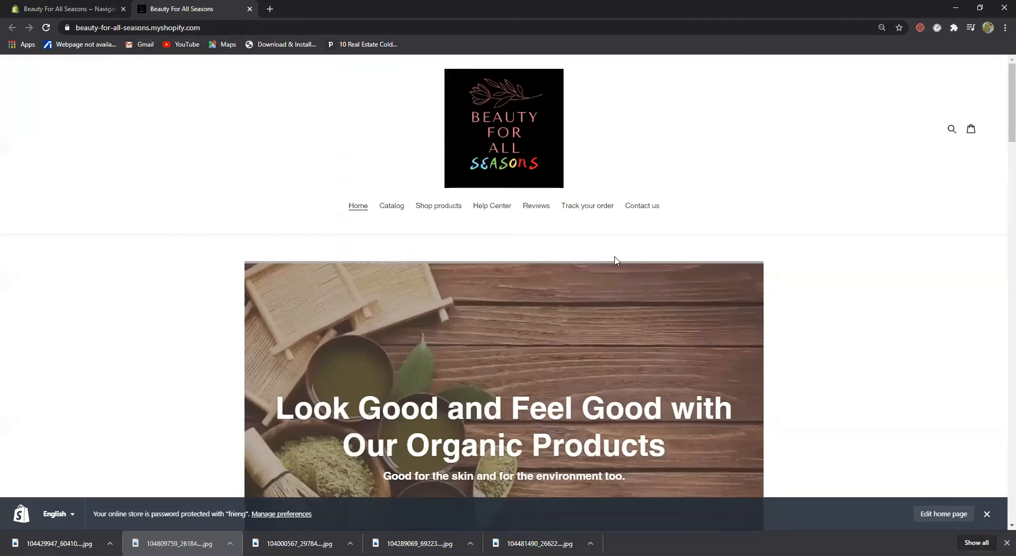
pyautogui.click(441, 209)
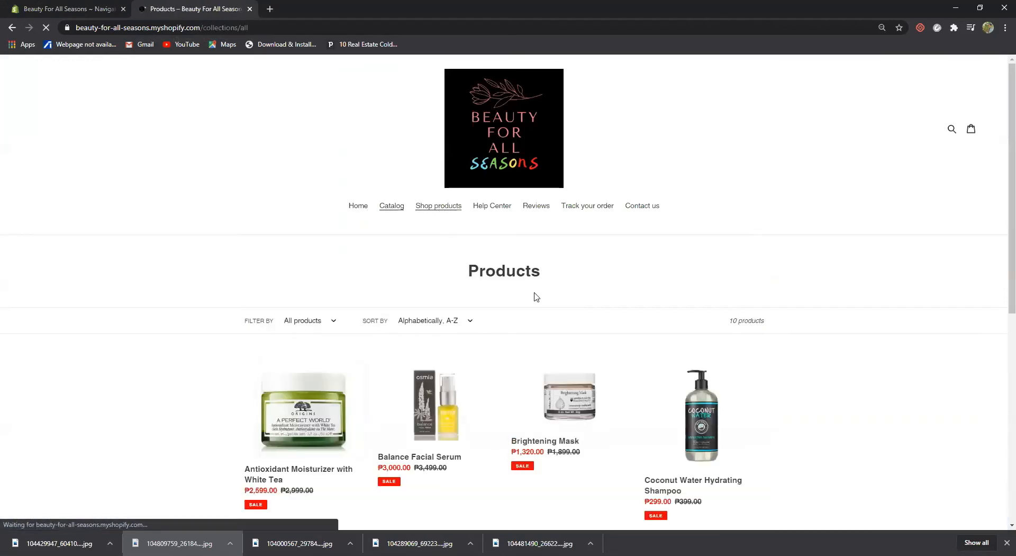
pyautogui.scroll(-4, 537, 296)
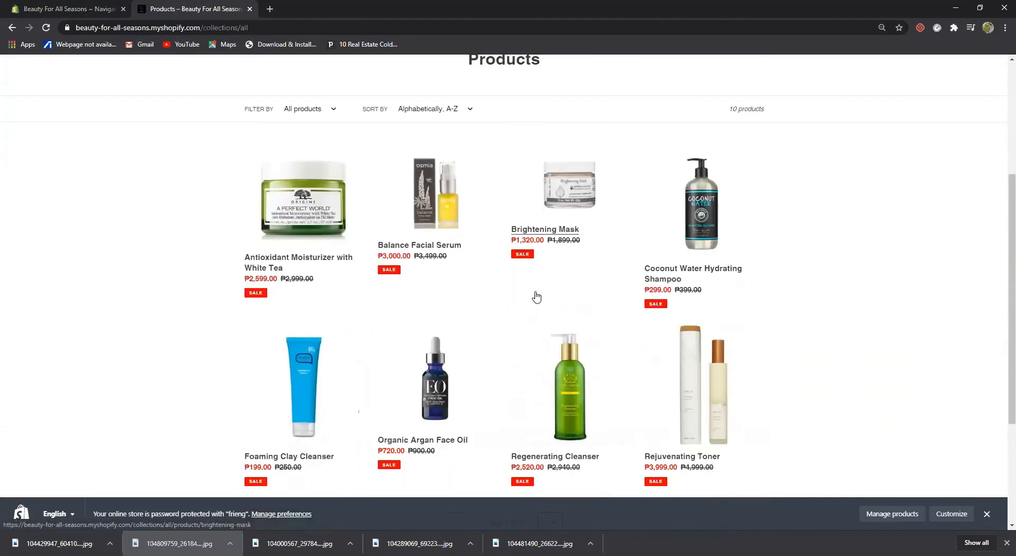
pyautogui.scroll(-3, 537, 296)
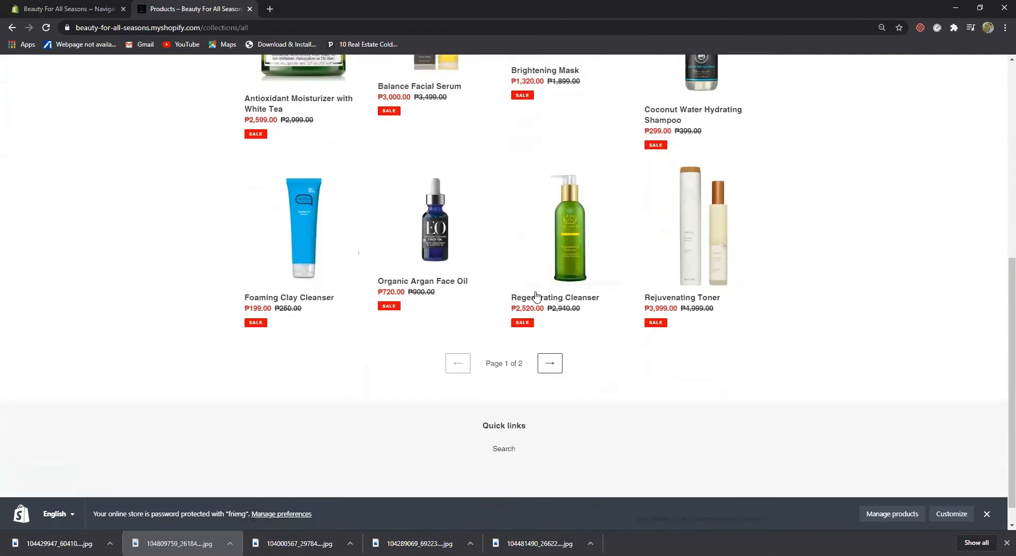
pyautogui.click(549, 365)
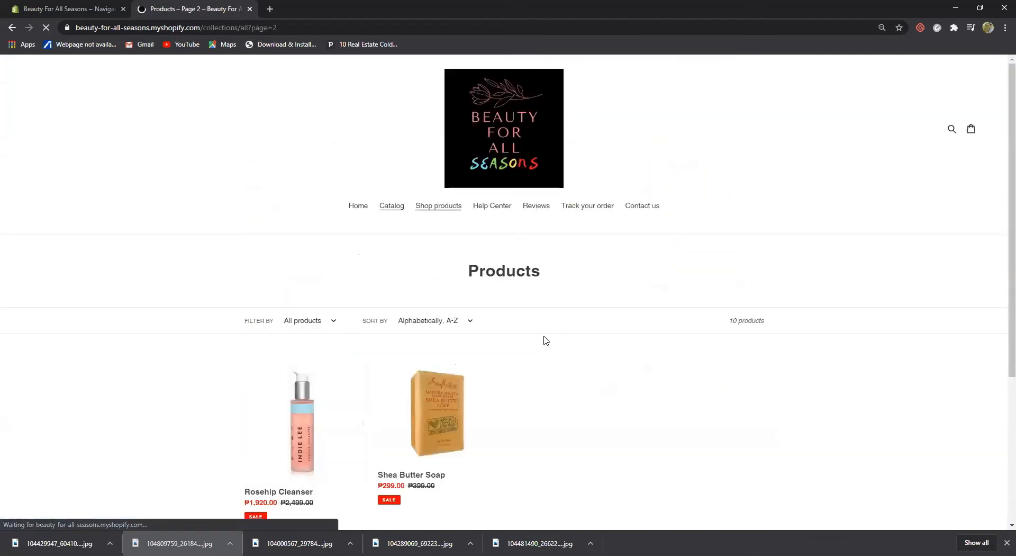
pyautogui.scroll(-2, 544, 340)
pyautogui.click(452, 294)
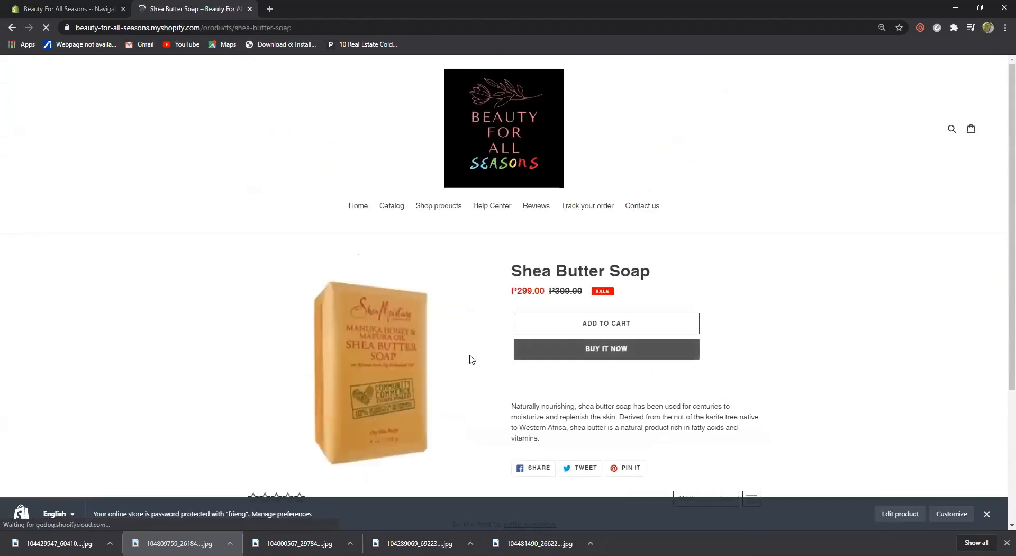
pyautogui.scroll(-2, 470, 359)
pyautogui.scroll(-1, 470, 359)
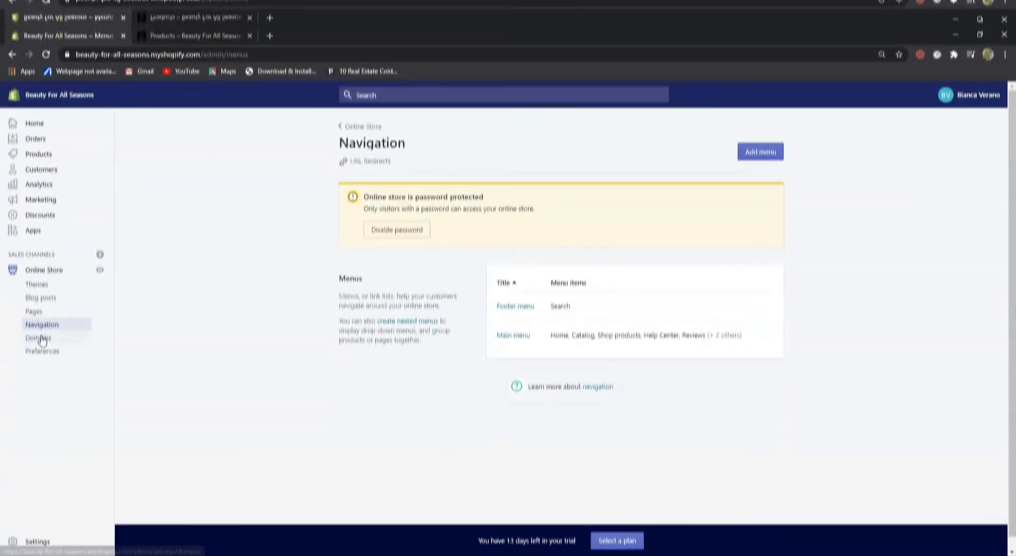
# Search available 'beautyforallseasons' domains to buy, then go back to the Domains overview
pyautogui.click(39, 311)
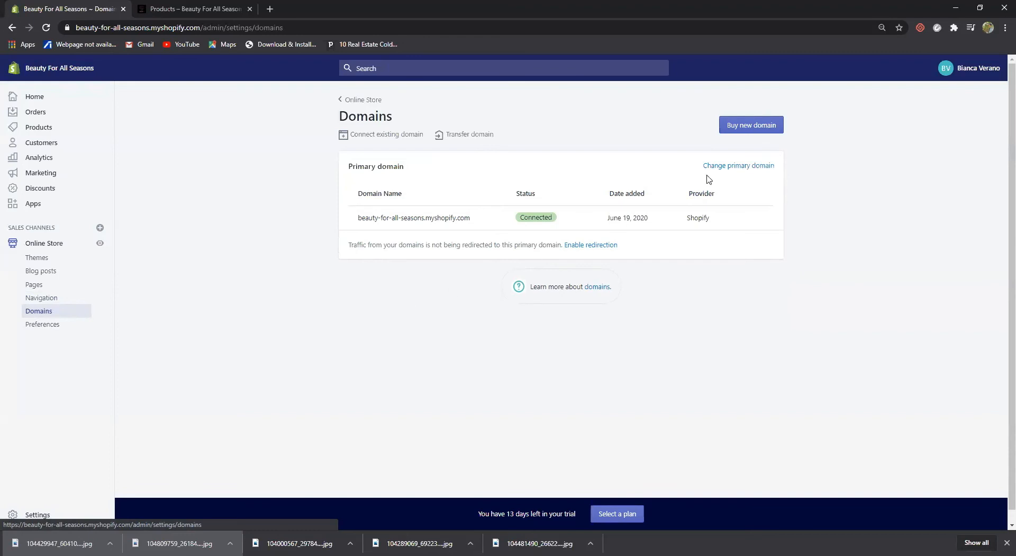
pyautogui.click(756, 126)
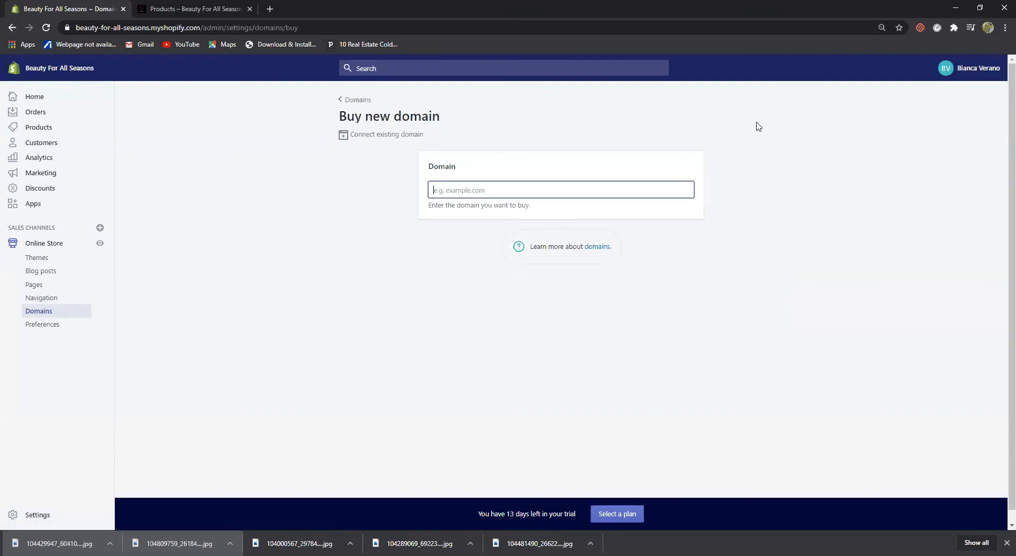
pyautogui.write('b')
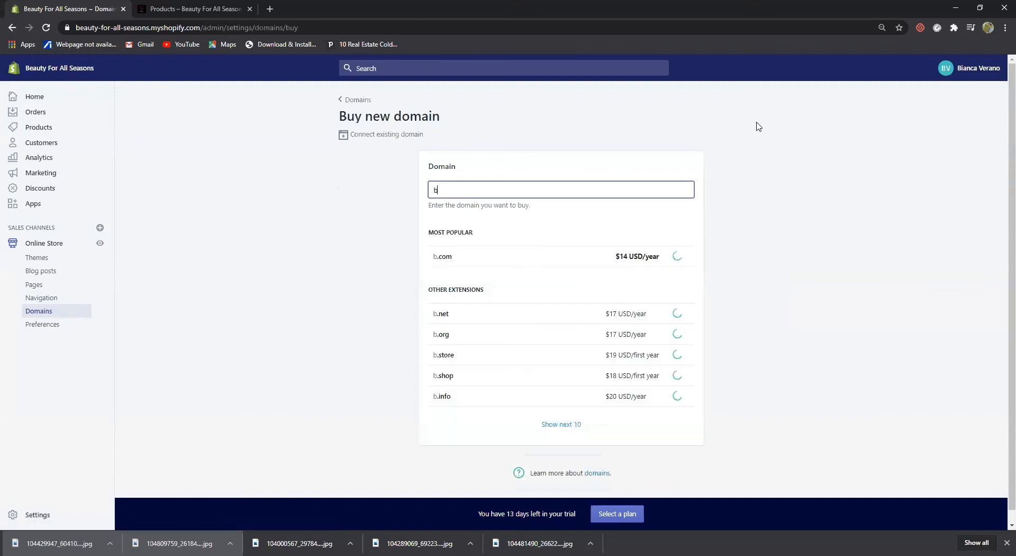
pyautogui.write('eautyforallseasons')
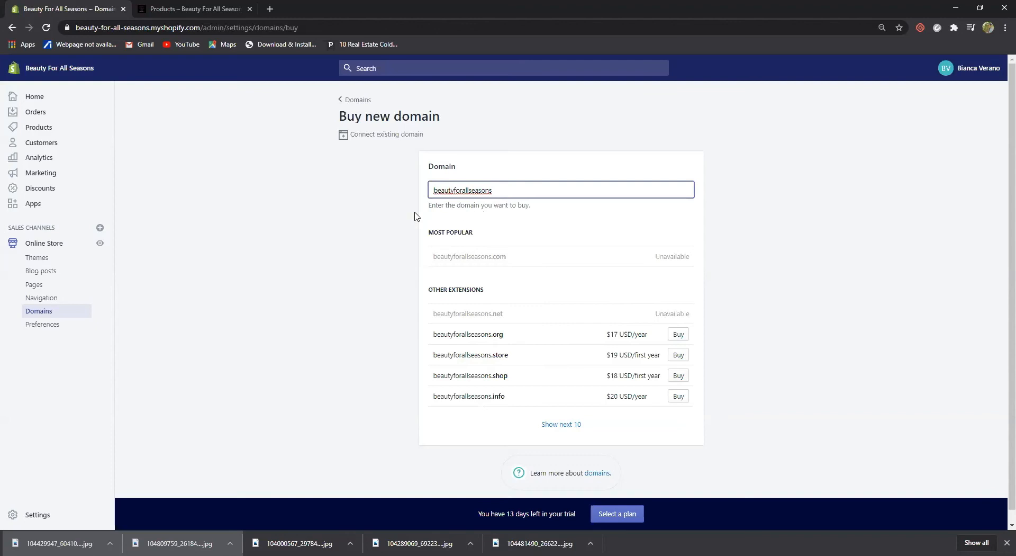
pyautogui.click(353, 101)
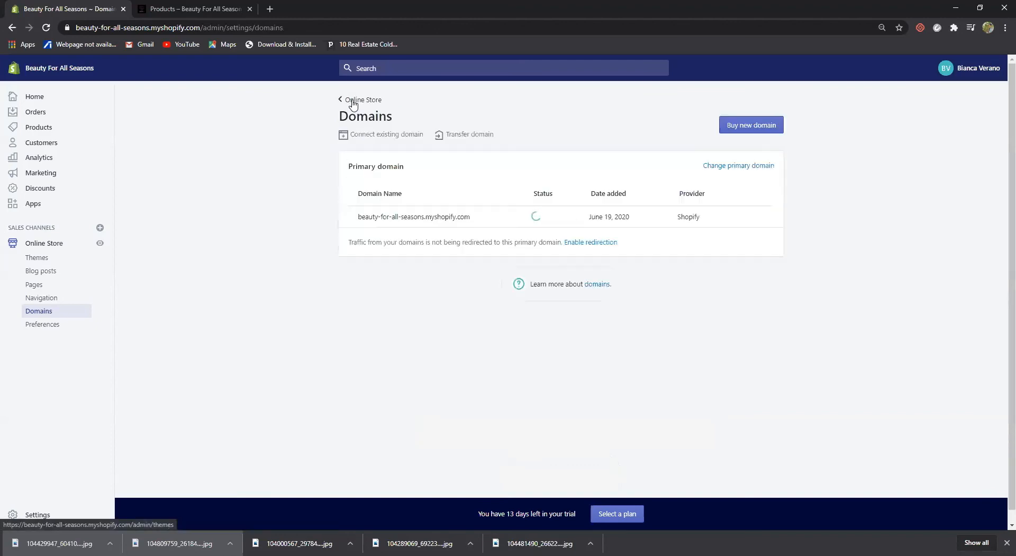
# Enter homepage title 'Beauty For All Seasons' and paste the organic, skin-friendly meta description
pyautogui.click(37, 328)
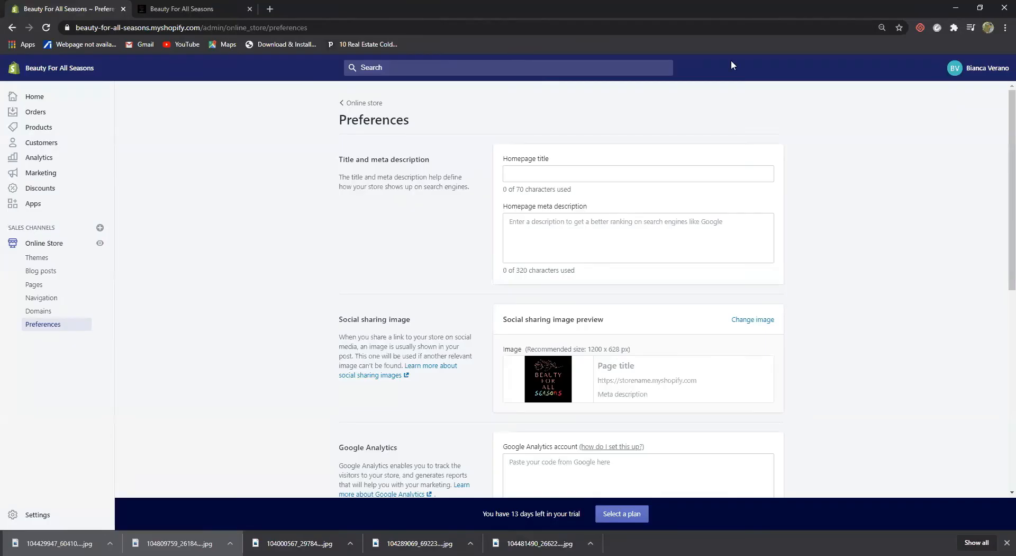
pyautogui.click(558, 175)
pyautogui.write('B')
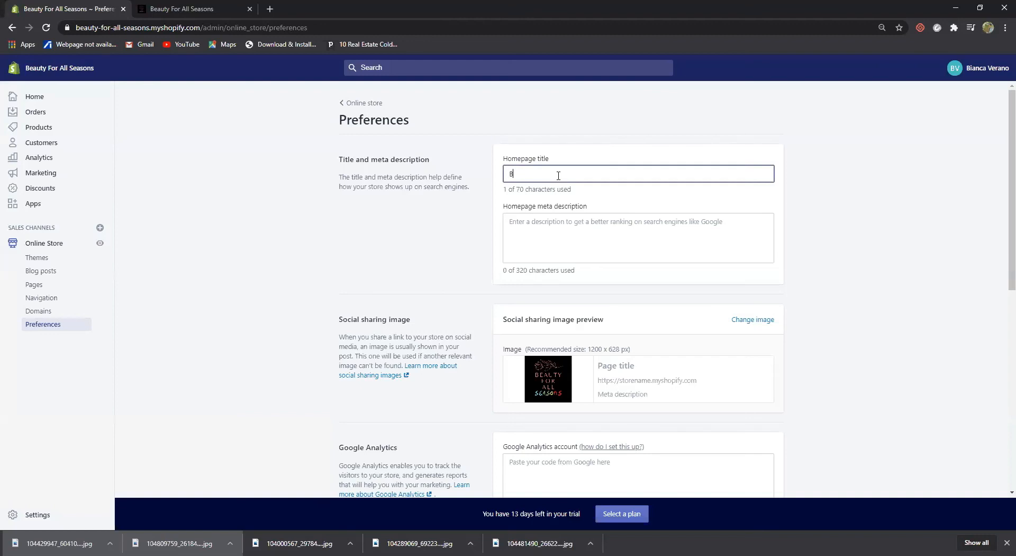
pyautogui.write('eauty For All Seasons')
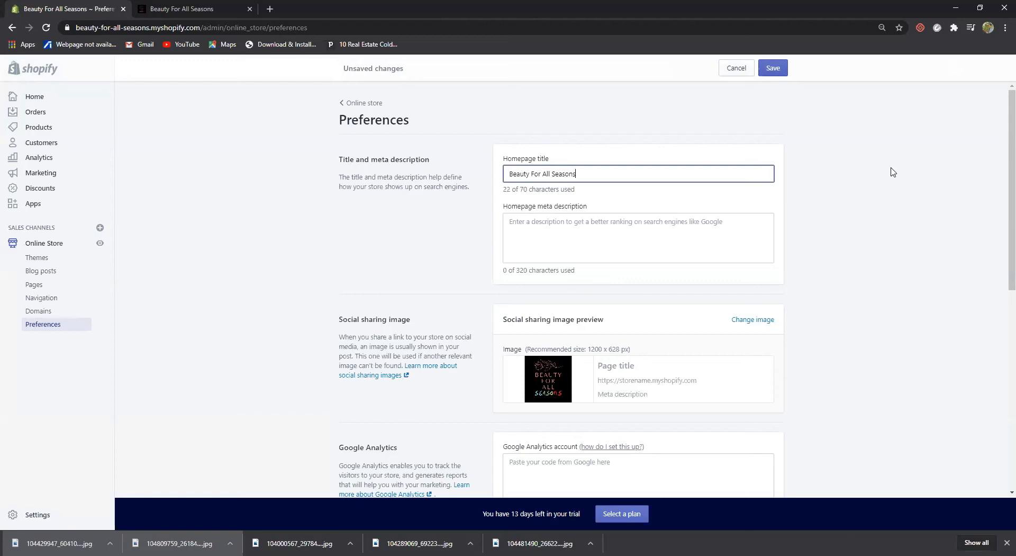
pyautogui.click(683, 217)
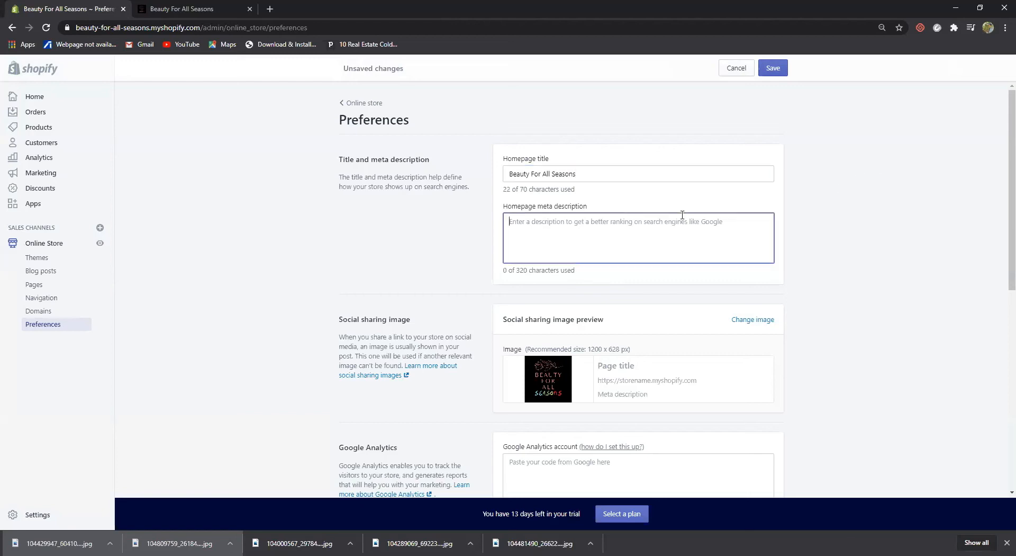
pyautogui.write('Feel')
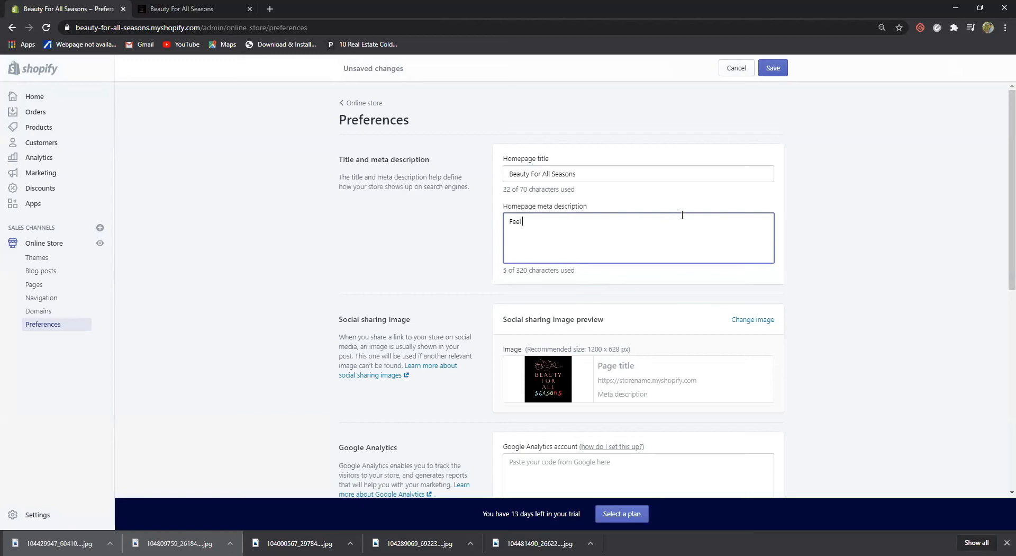
pyautogui.press('BackSpace')
pyautogui.press('BackSpace')
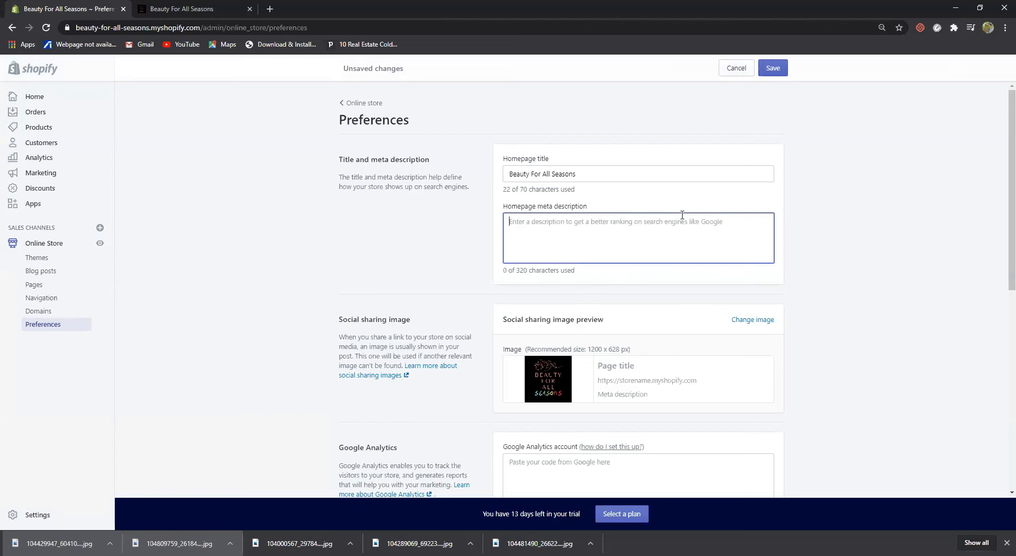
pyautogui.write('Look Good and Feel Good with our Organic Products. Good for the skin and for the environmen')
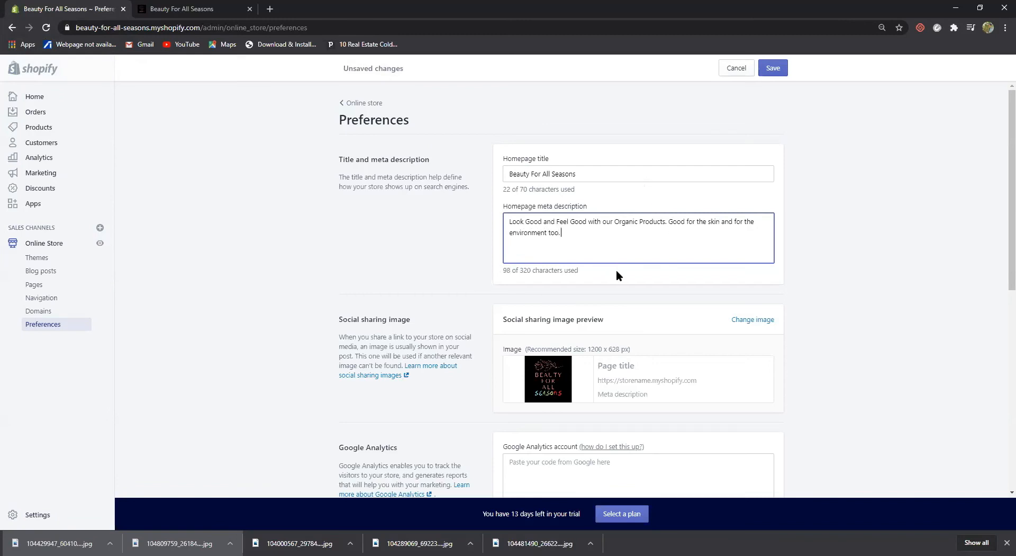
pyautogui.scroll(-3, 616, 271)
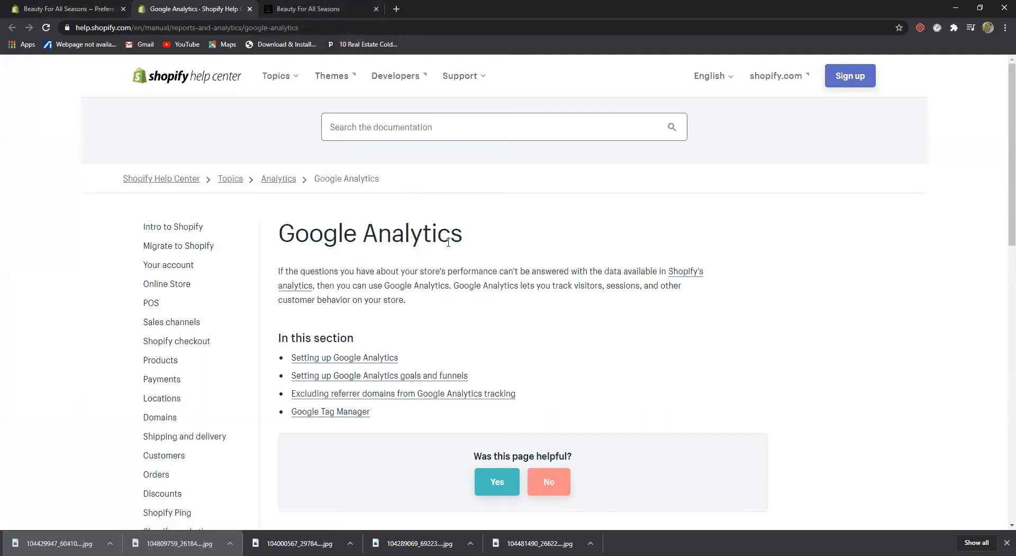
# Read the Google Analytics setup help article, then return to the Preferences tab
pyautogui.scroll(-1, 451, 255)
pyautogui.scroll(-3, 450, 256)
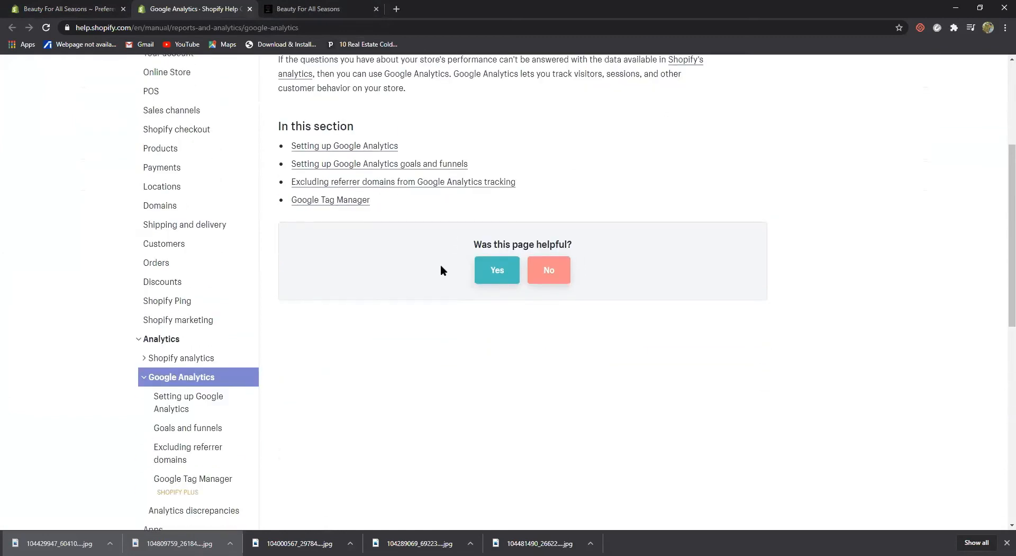
pyautogui.scroll(-4, 442, 267)
pyautogui.scroll(8, 442, 270)
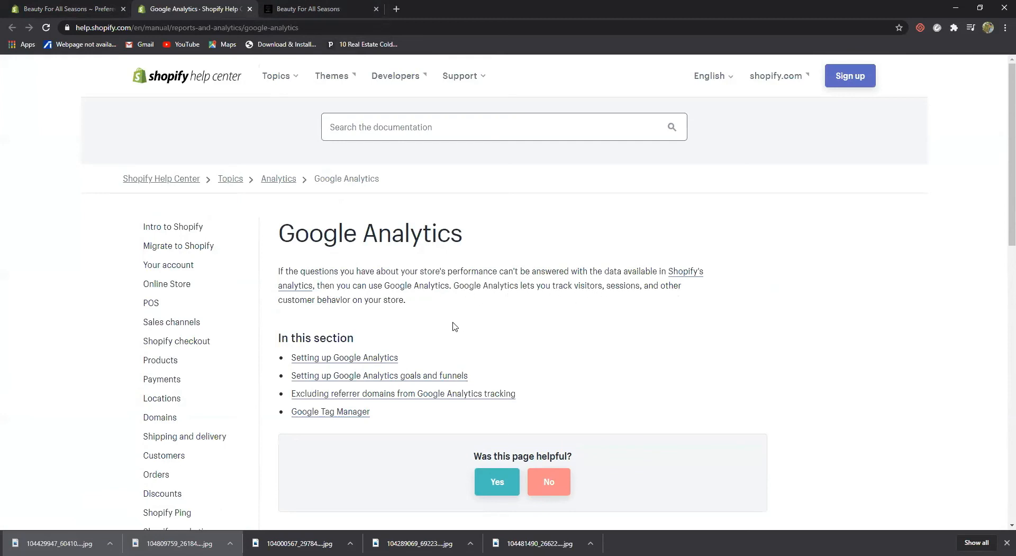
pyautogui.click(82, 5)
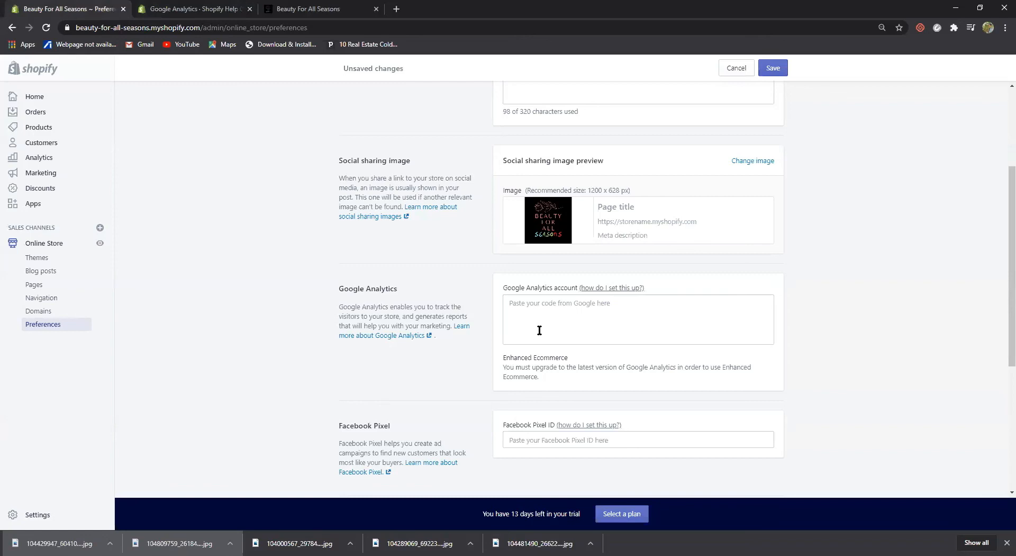
# Open and read the help article on adding a Facebook pixel
pyautogui.scroll(-2, 725, 386)
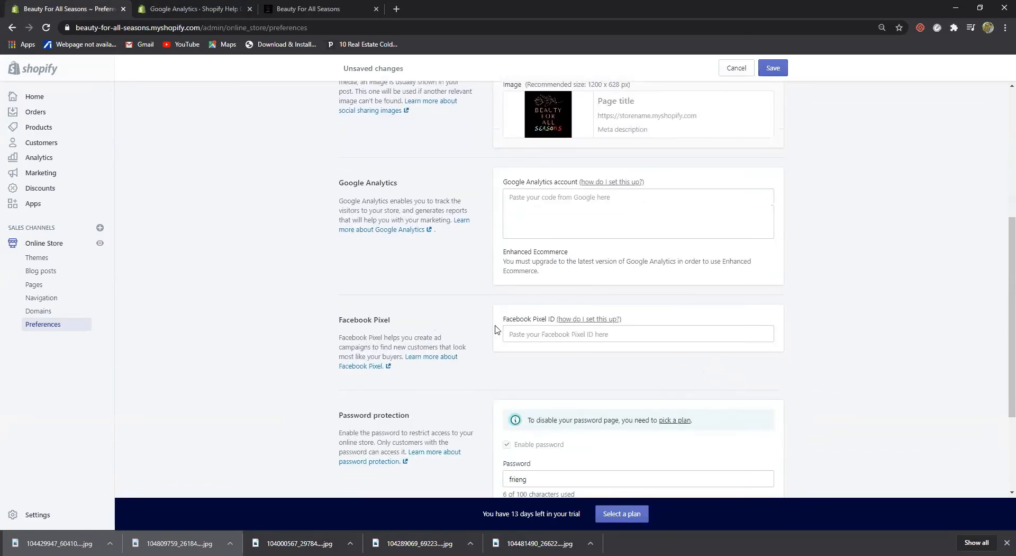
pyautogui.click(589, 320)
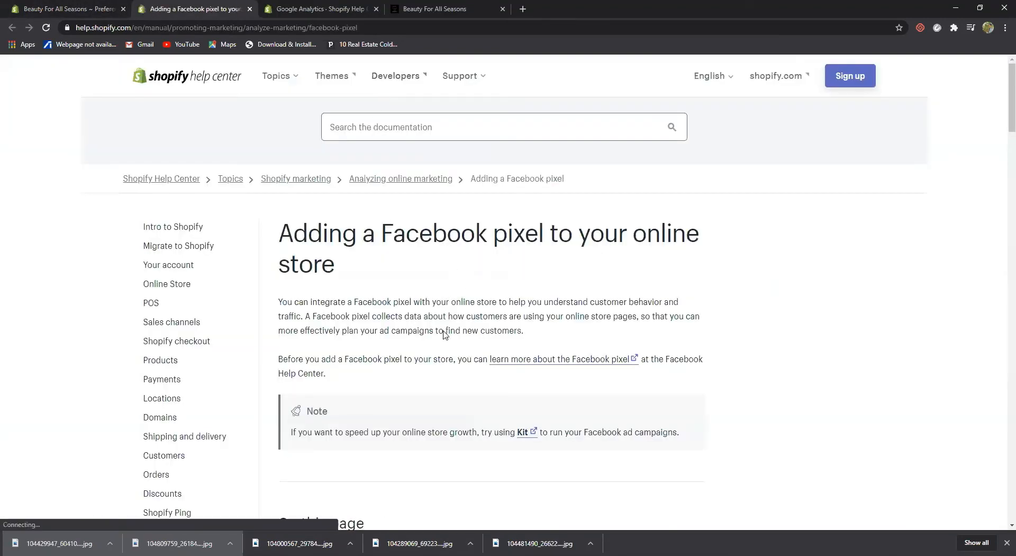
pyautogui.scroll(-2, 439, 333)
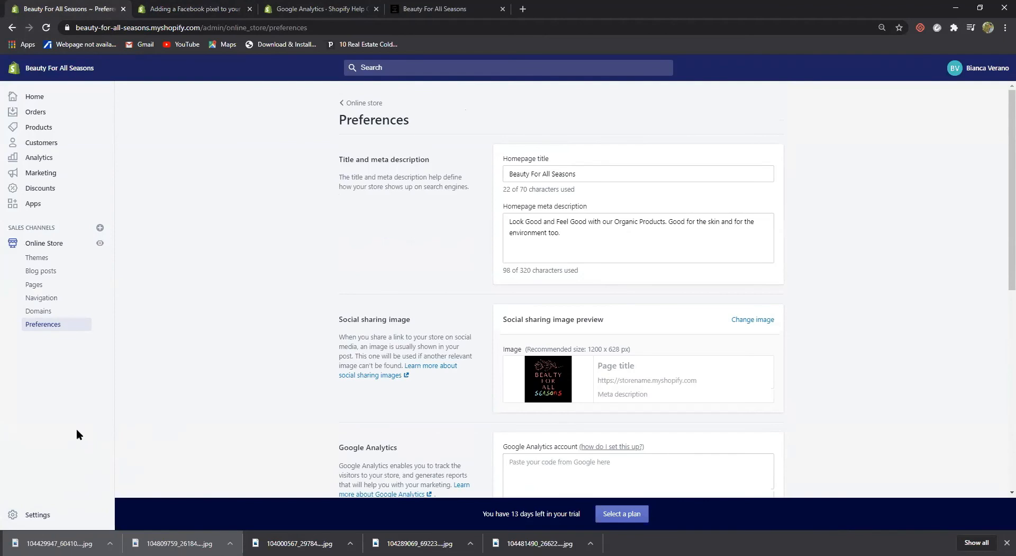
# In General settings, switch the store currency from Philippine Piso (PHP) to US Dollar (USD) and save
pyautogui.click(38, 515)
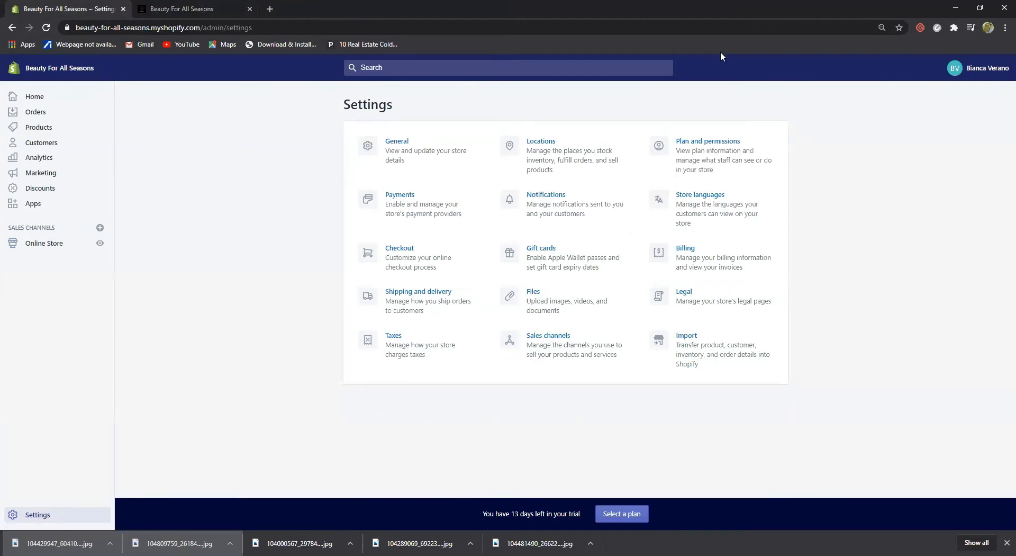
pyautogui.click(393, 143)
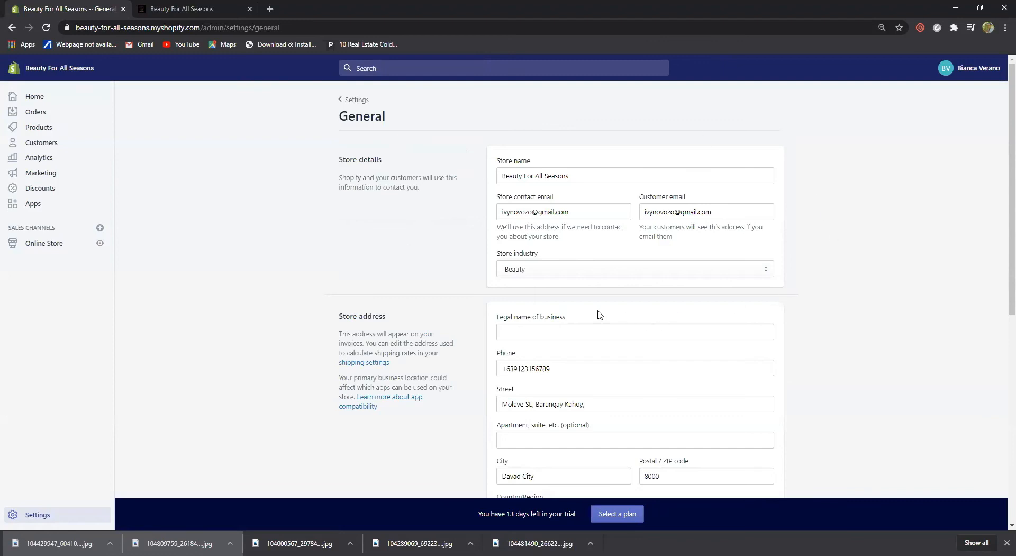
pyautogui.scroll(-2, 807, 256)
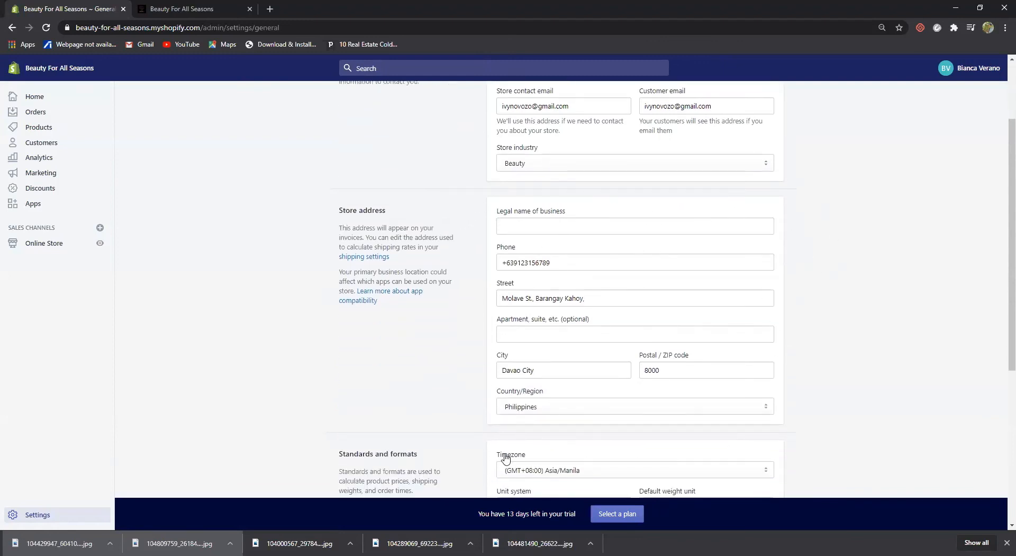
pyautogui.scroll(-3, 774, 328)
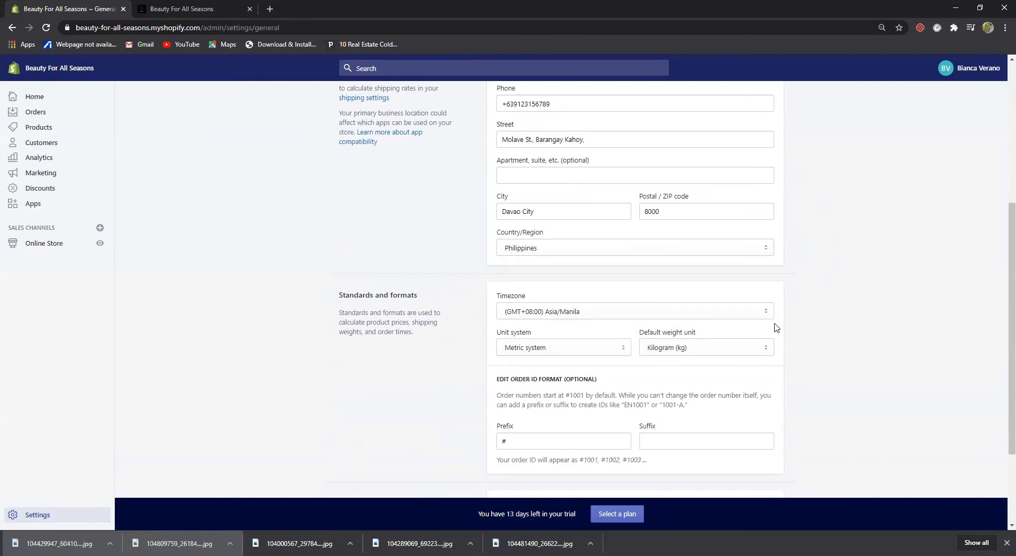
pyautogui.scroll(-2, 777, 328)
pyautogui.scroll(-1, 774, 327)
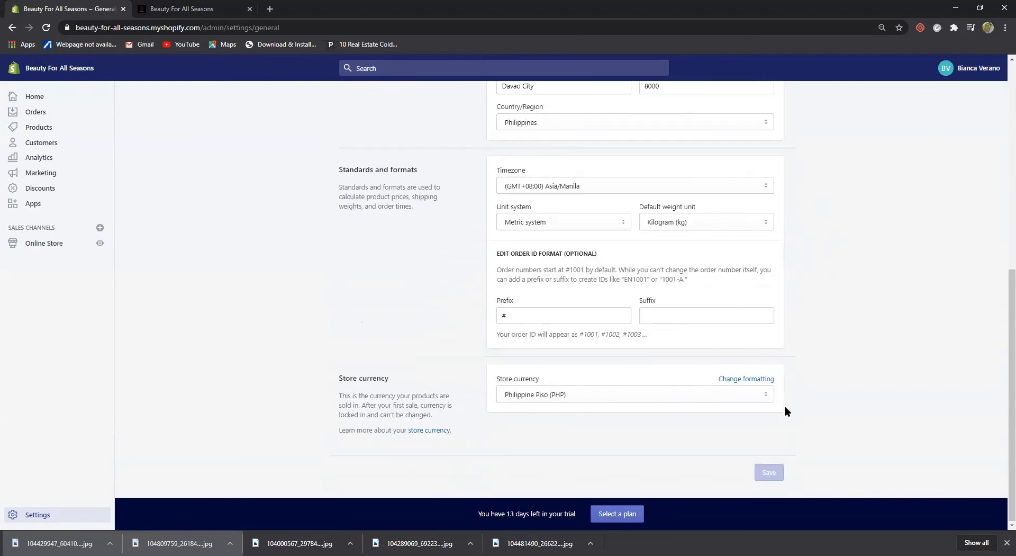
pyautogui.click(767, 400)
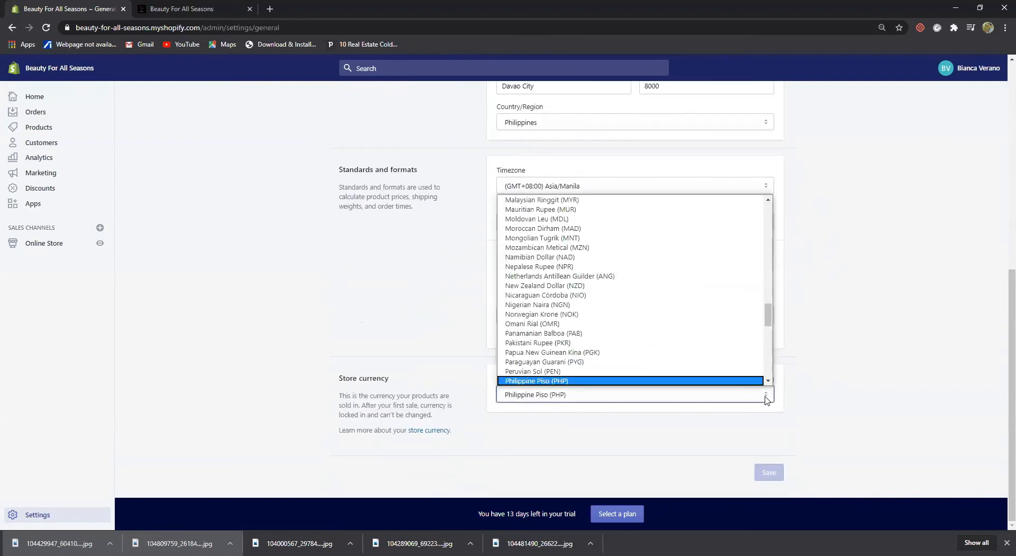
pyautogui.scroll(15, 690, 348)
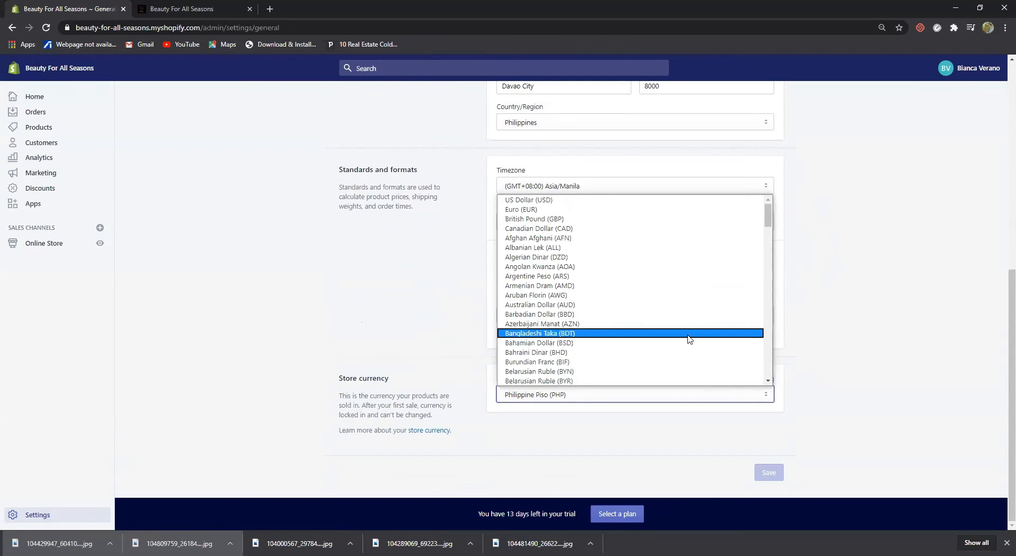
pyautogui.click(684, 199)
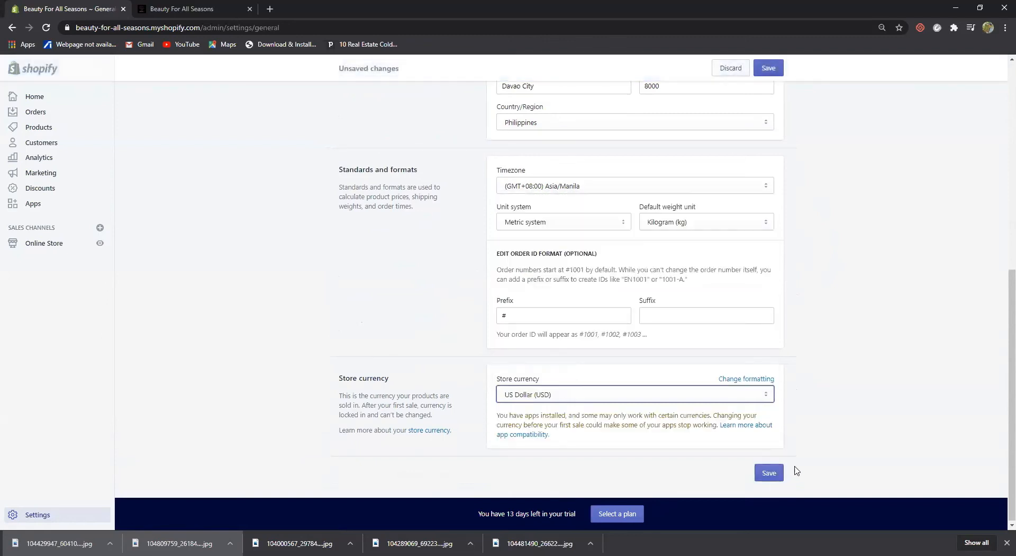
pyautogui.click(774, 475)
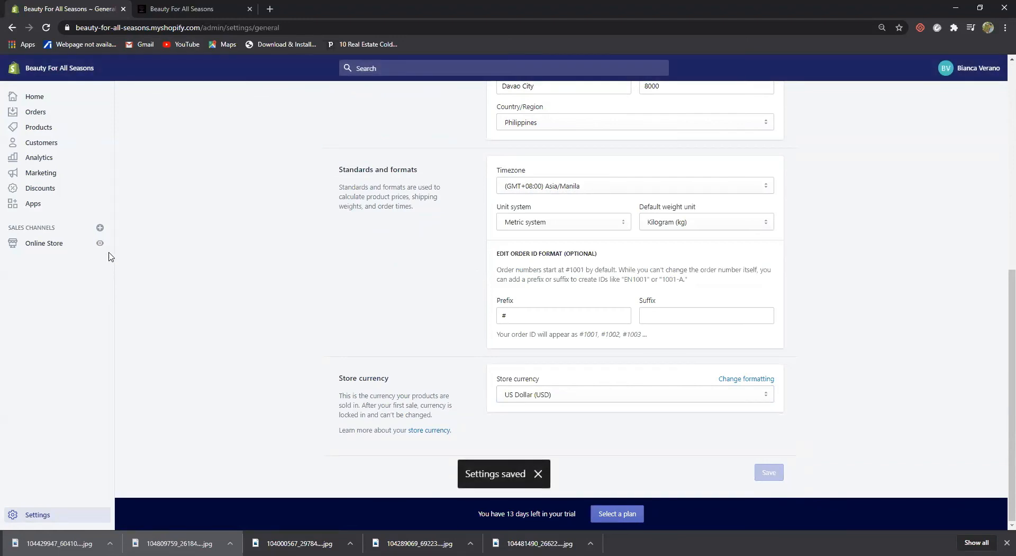
pyautogui.click(187, 8)
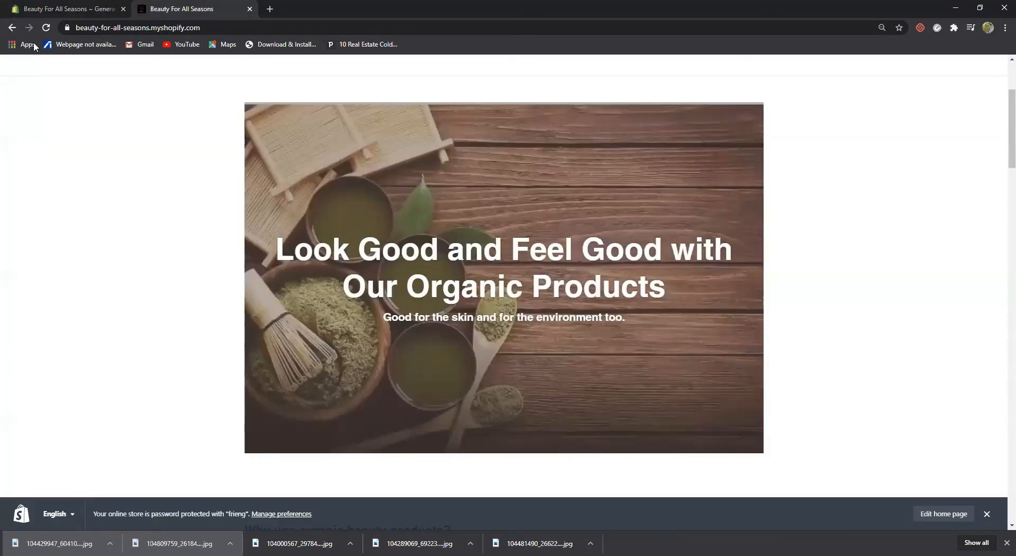
pyautogui.click(47, 29)
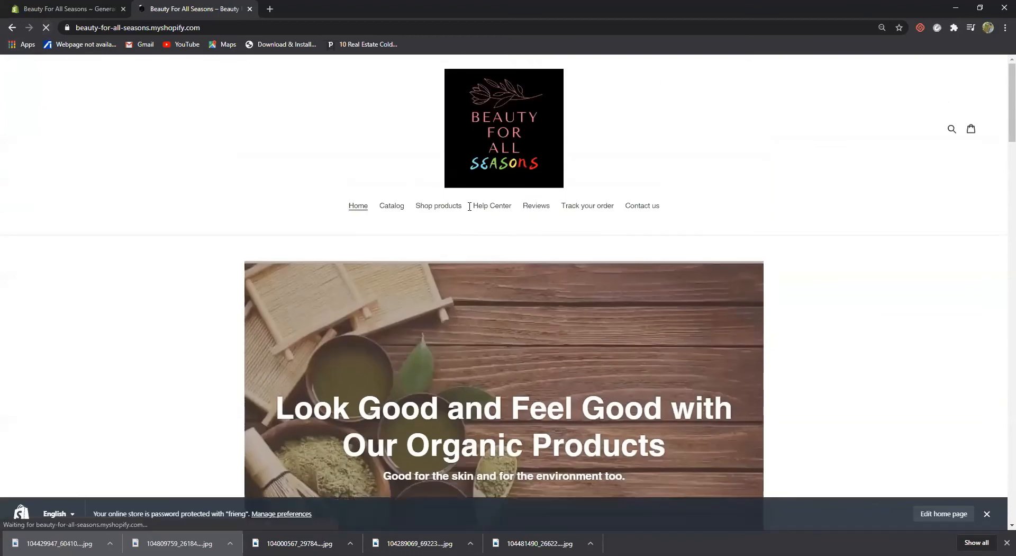
pyautogui.click(442, 206)
pyautogui.scroll(-3, 489, 309)
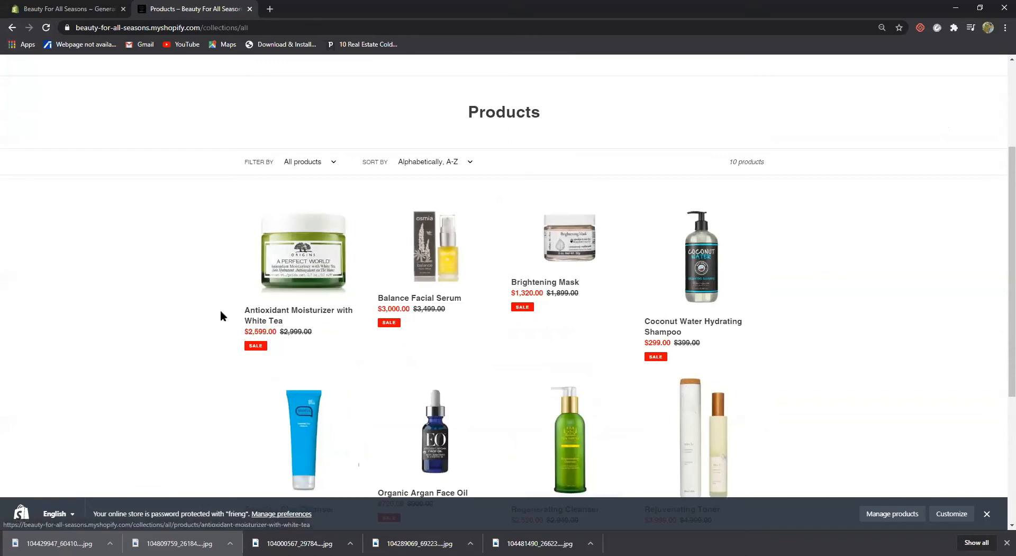
pyautogui.click(71, 9)
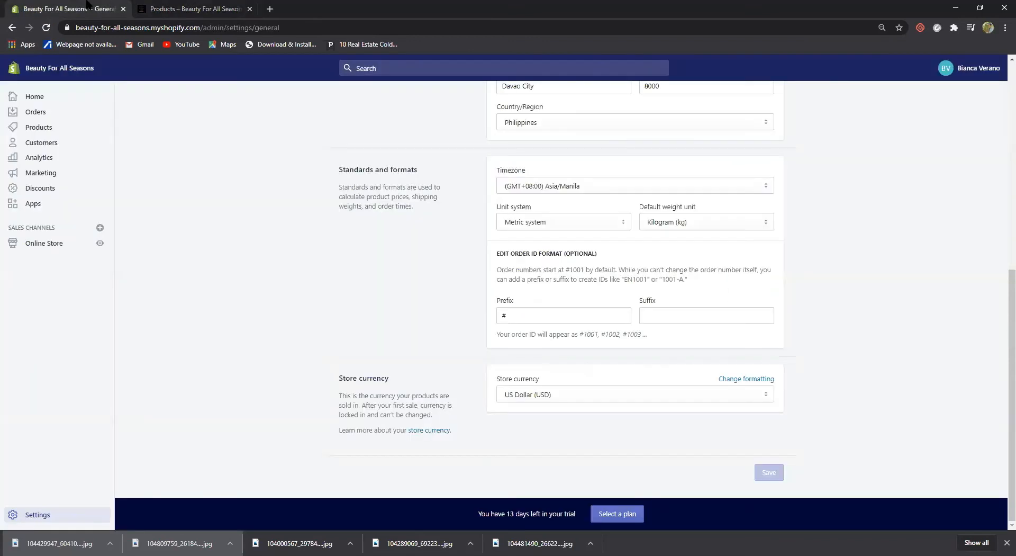
# Open the PayPal account setup, browse third-party payment providers, and go back to Payment providers
pyautogui.click(33, 514)
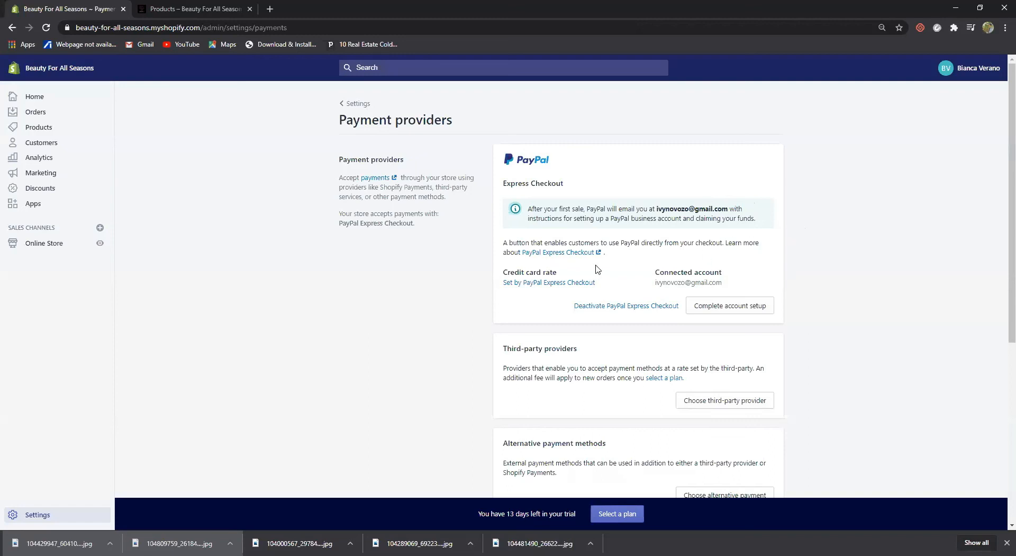
pyautogui.click(730, 309)
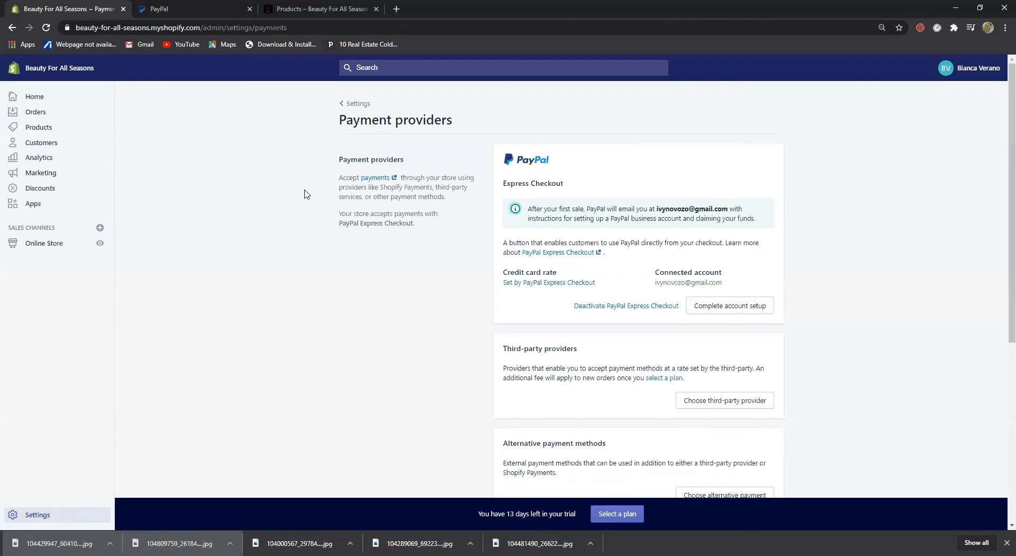
pyautogui.scroll(-2, 662, 343)
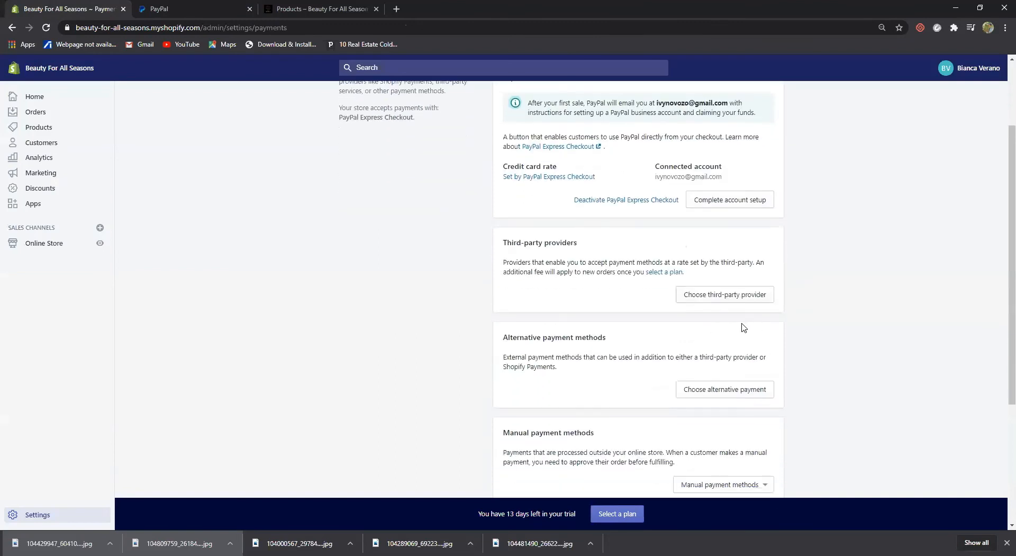
pyautogui.scroll(-1, 777, 331)
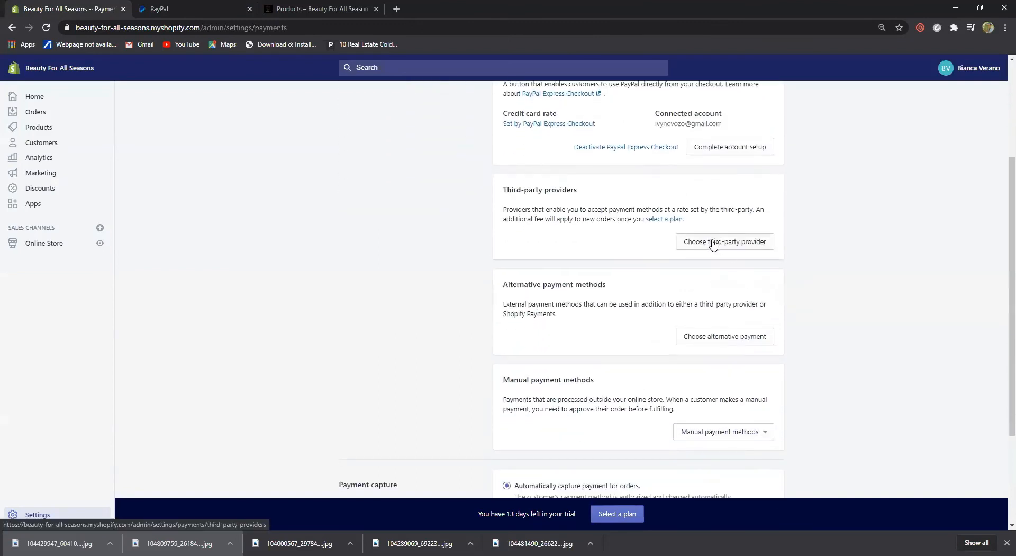
pyautogui.click(717, 241)
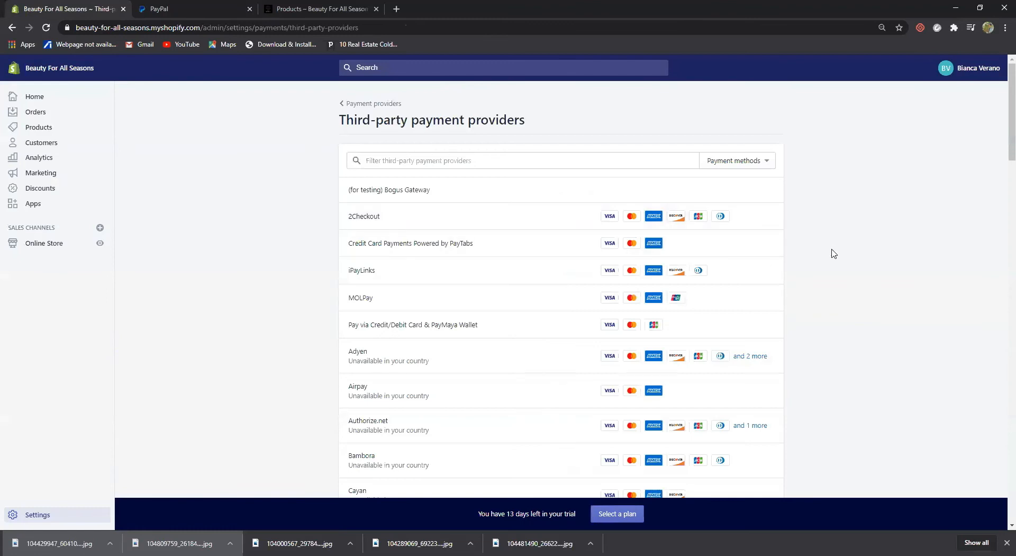
pyautogui.scroll(-1, 833, 253)
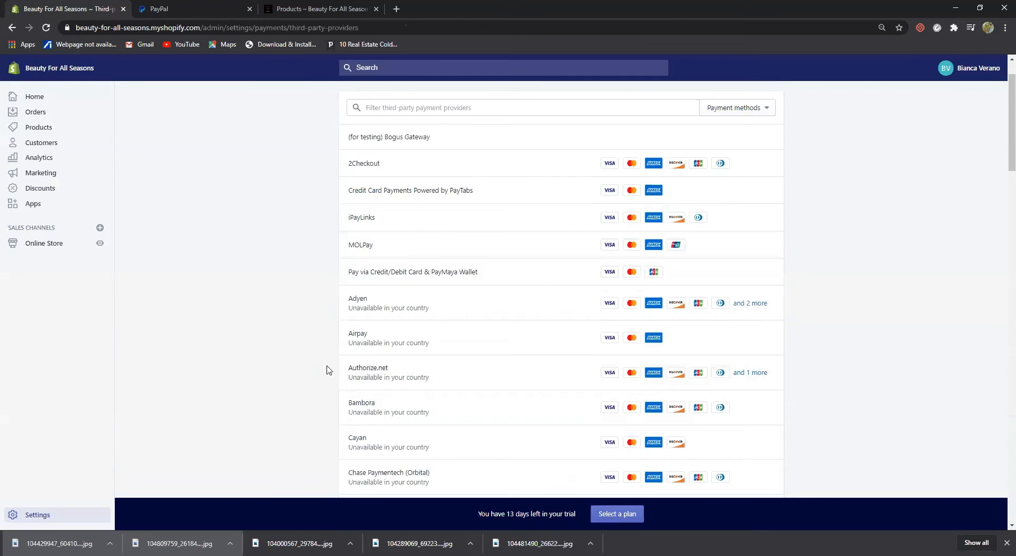
pyautogui.scroll(1, 406, 433)
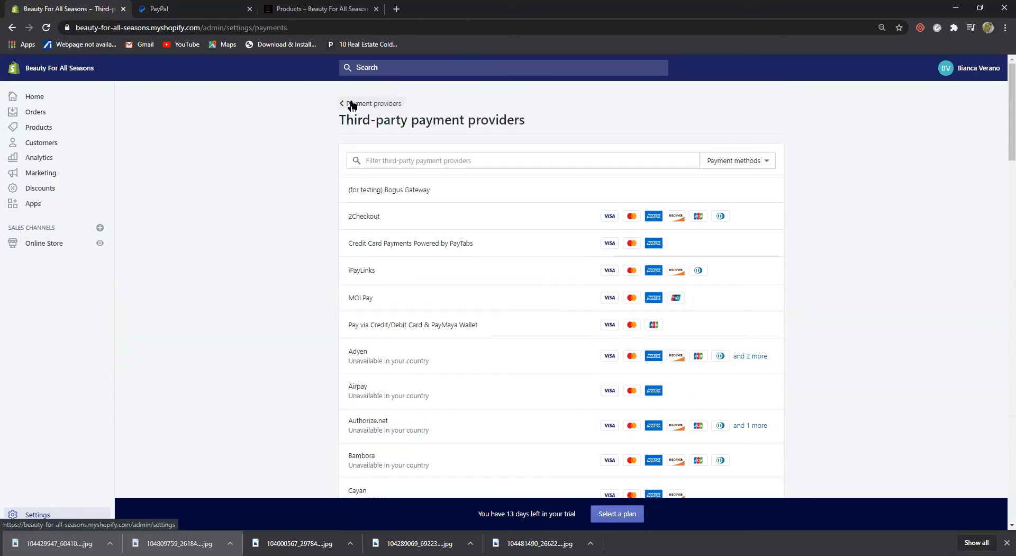
pyautogui.click(354, 104)
# Browse alternative payment providers and view the manual payment method options
pyautogui.scroll(-4, 584, 325)
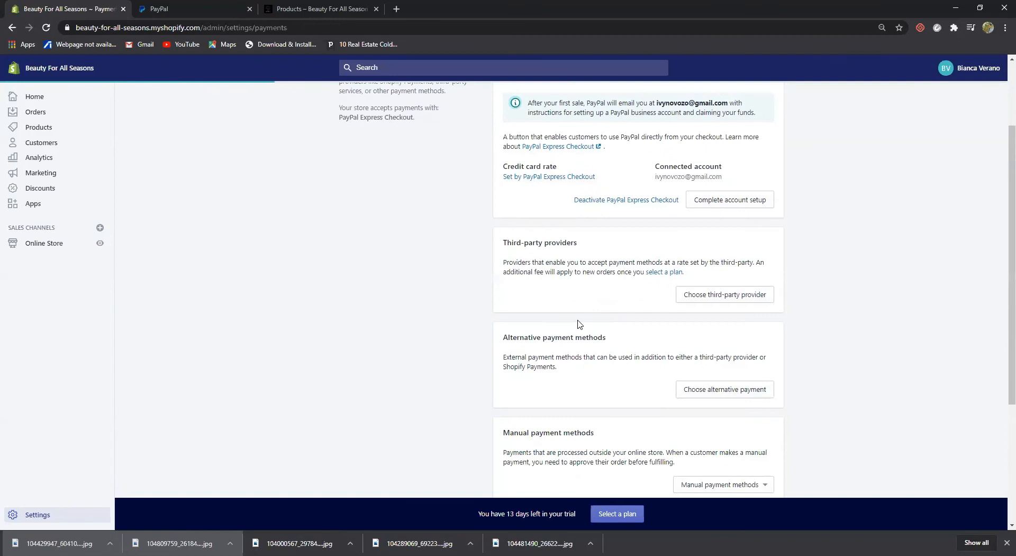
pyautogui.click(706, 288)
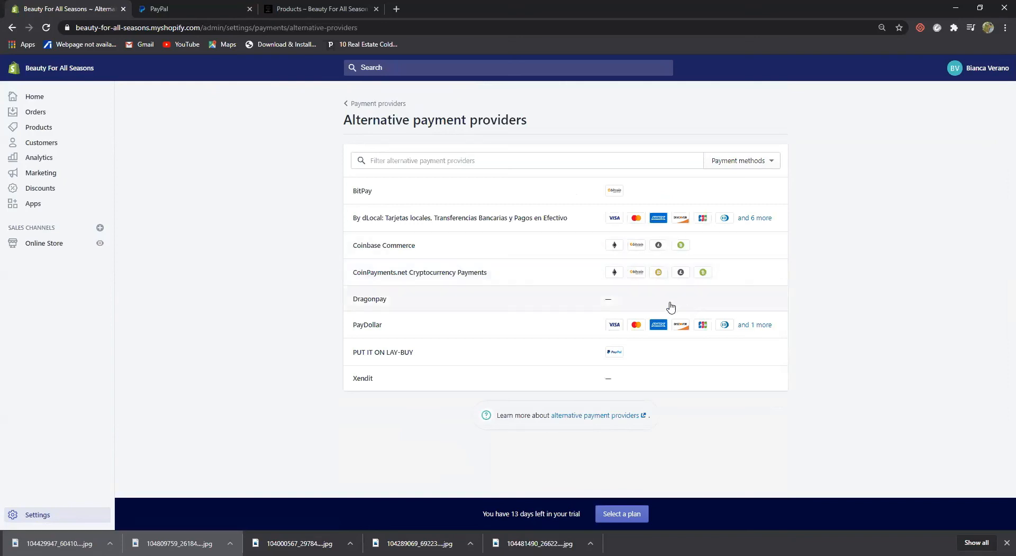
pyautogui.click(680, 337)
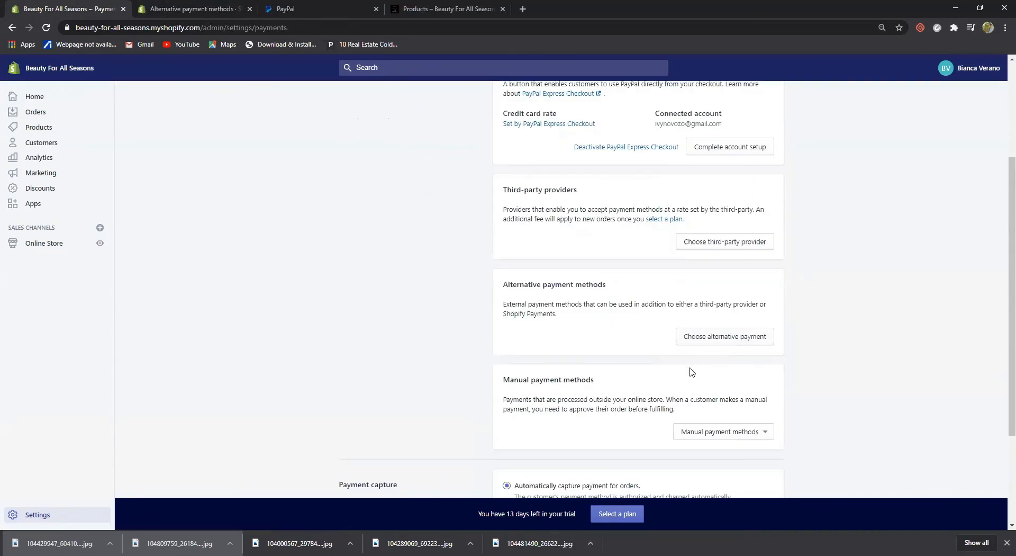
pyautogui.scroll(-3, 684, 358)
pyautogui.click(726, 295)
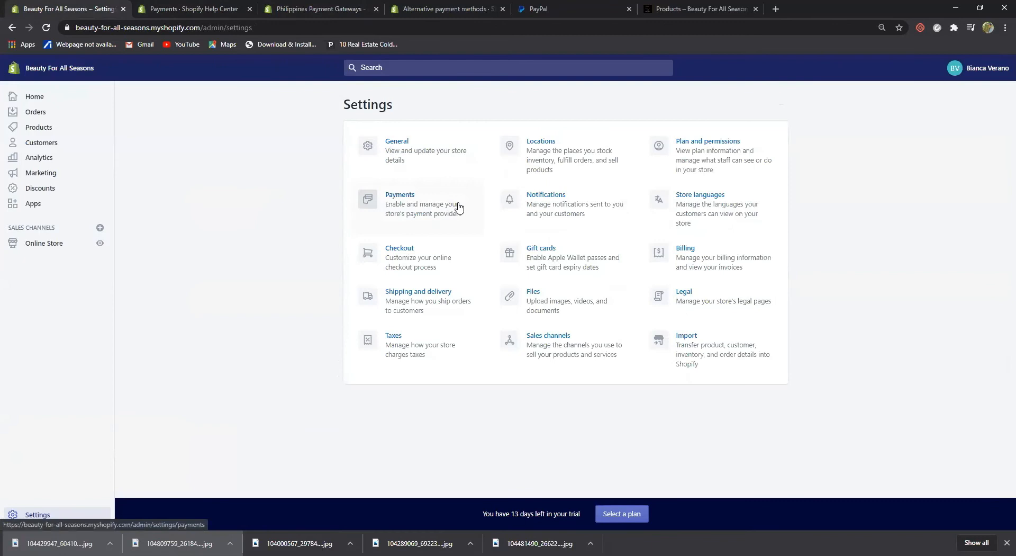
# In Checkout, make customer accounts optional, offer shipping-update contact, require full name, and make company name optional
pyautogui.click(394, 252)
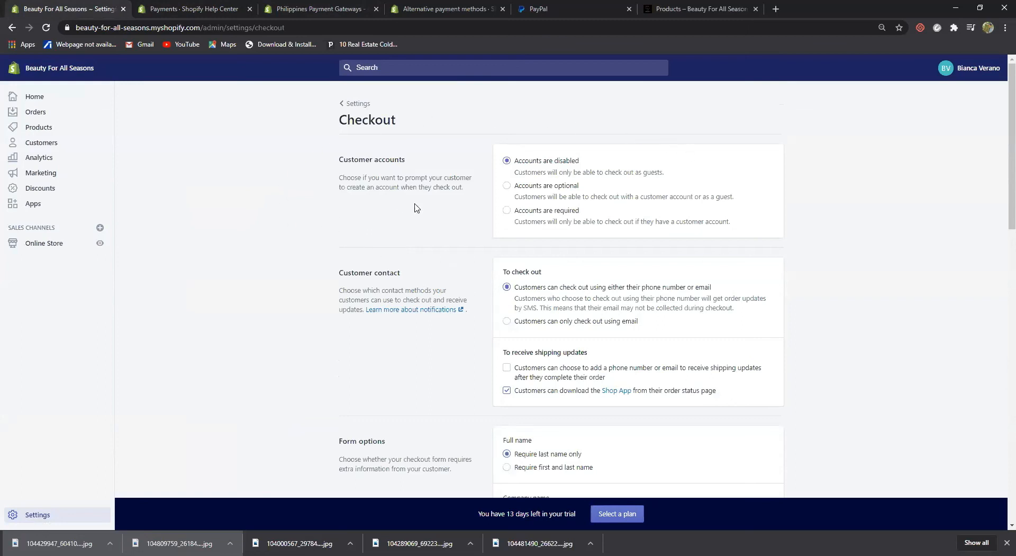
pyautogui.click(508, 187)
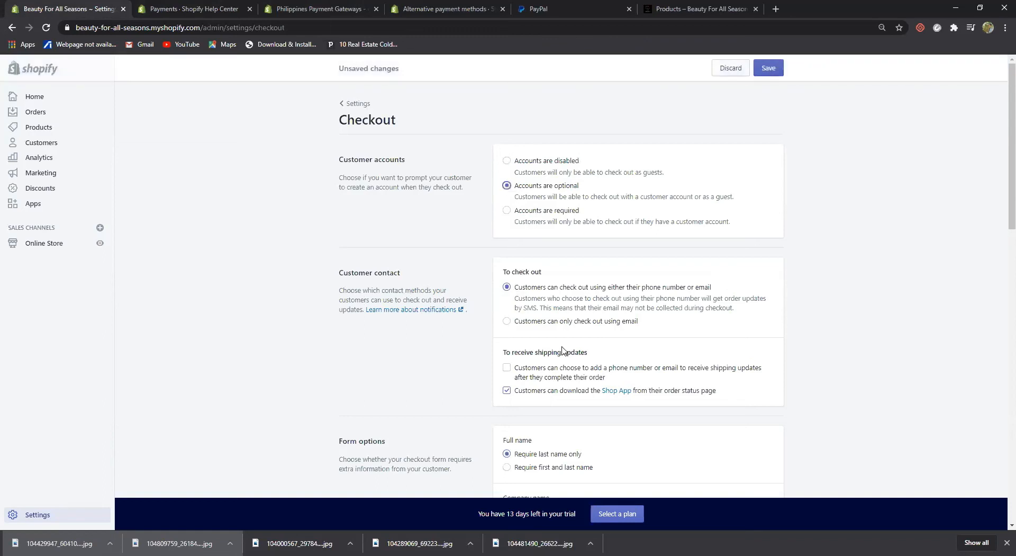
pyautogui.scroll(-1, 564, 351)
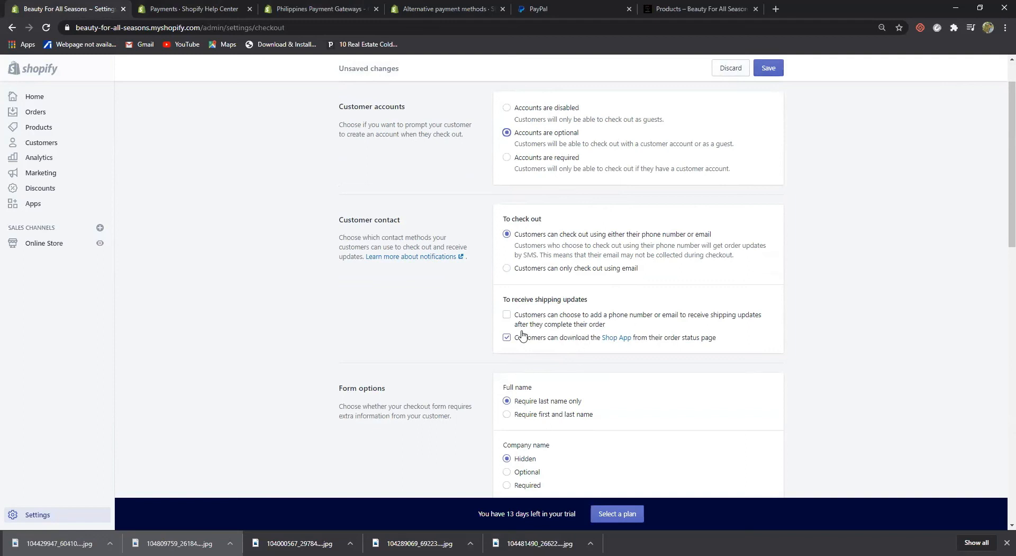
pyautogui.click(507, 315)
pyautogui.scroll(-2, 664, 390)
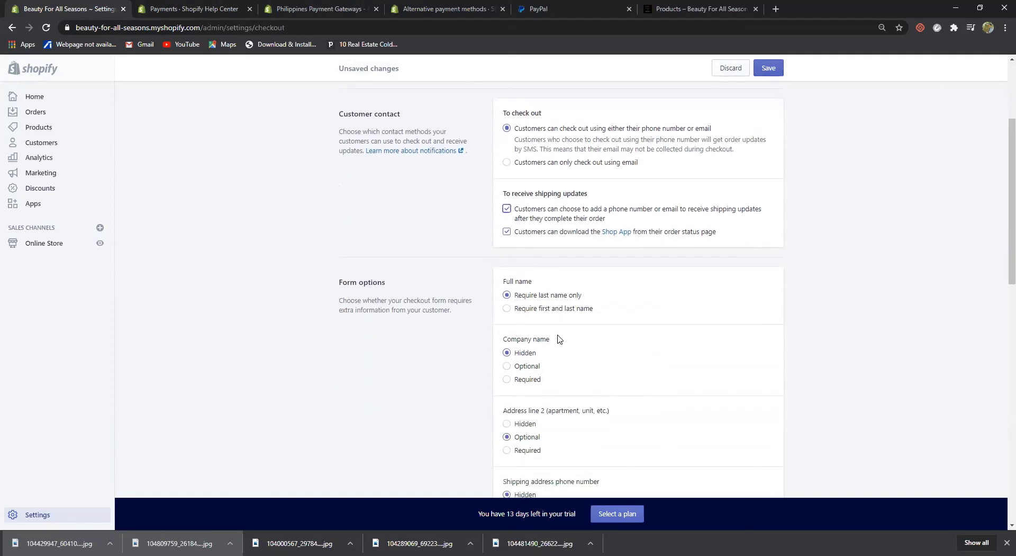
pyautogui.click(506, 311)
pyautogui.scroll(-2, 582, 344)
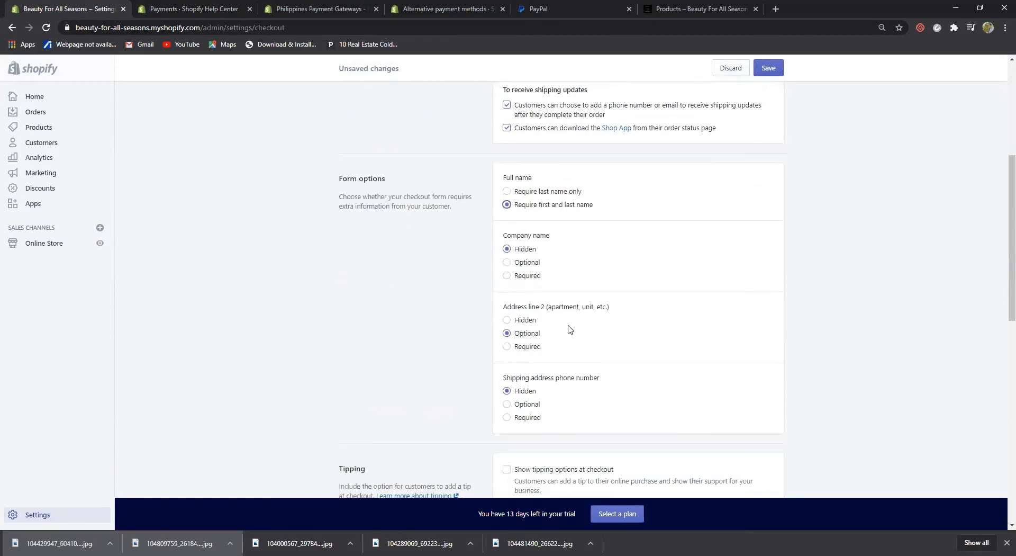
pyautogui.click(507, 259)
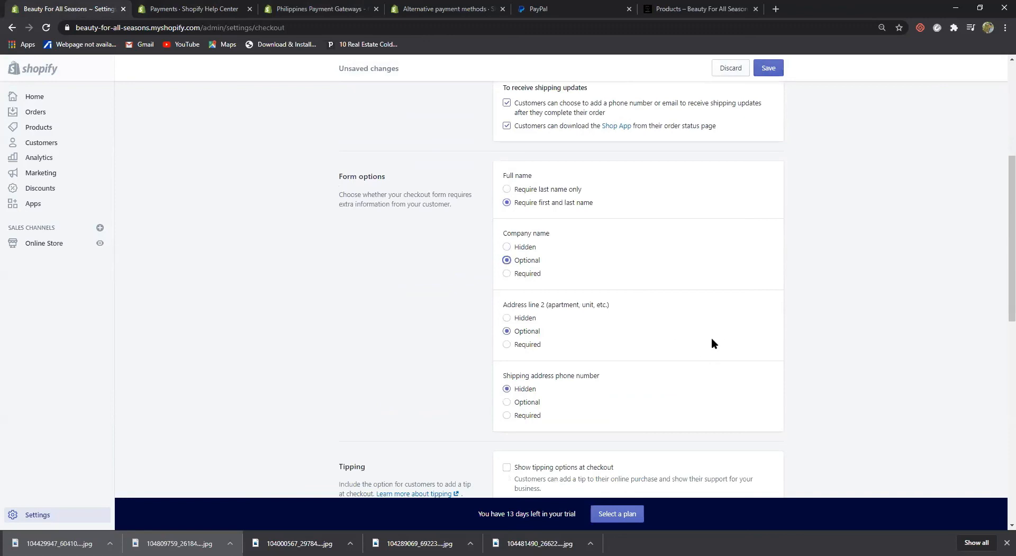
# Save the checkout changes and go back to the Settings overview
pyautogui.scroll(-4, 555, 440)
pyautogui.scroll(-1, 556, 444)
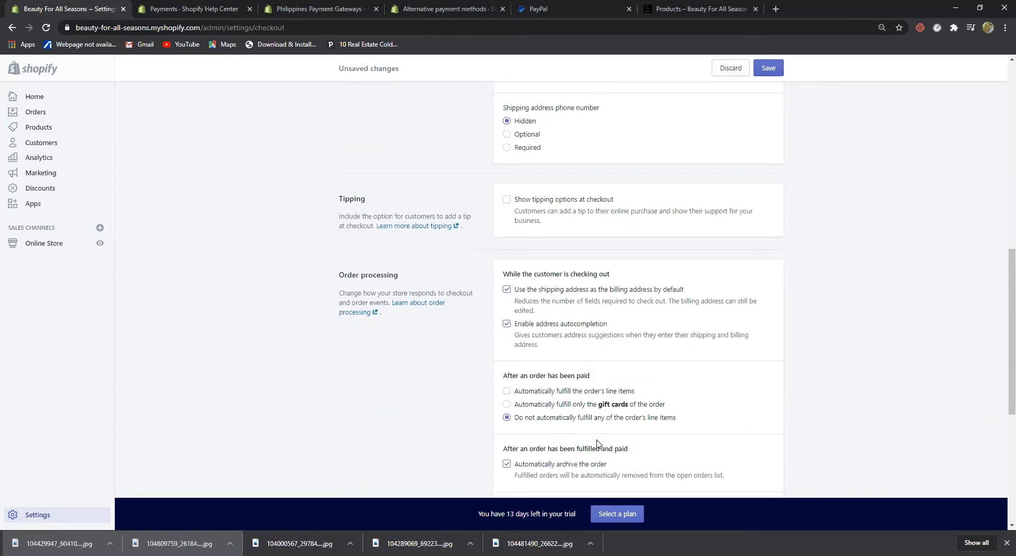
pyautogui.scroll(-5, 555, 448)
pyautogui.scroll(-1, 598, 445)
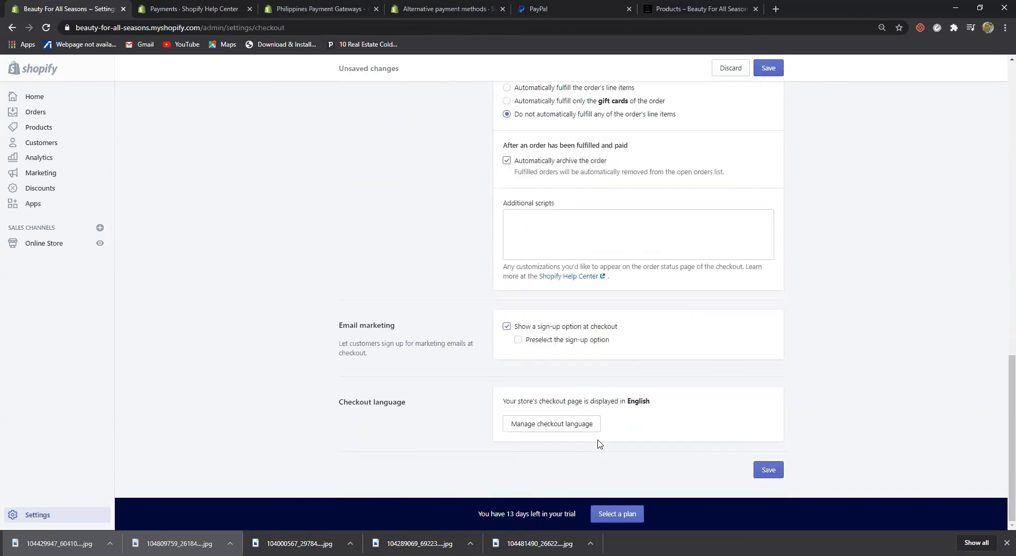
pyautogui.scroll(11, 476, 346)
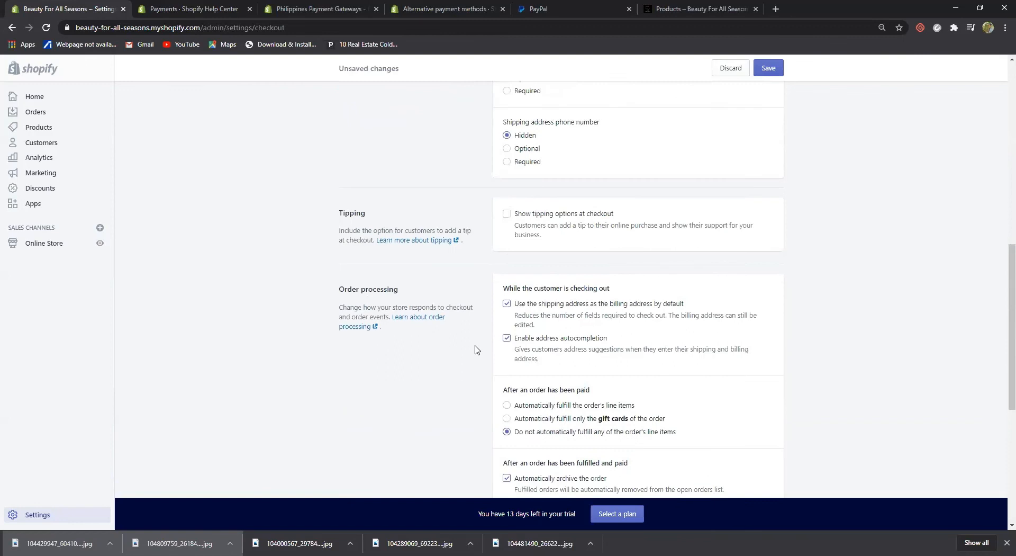
pyautogui.scroll(5, 575, 221)
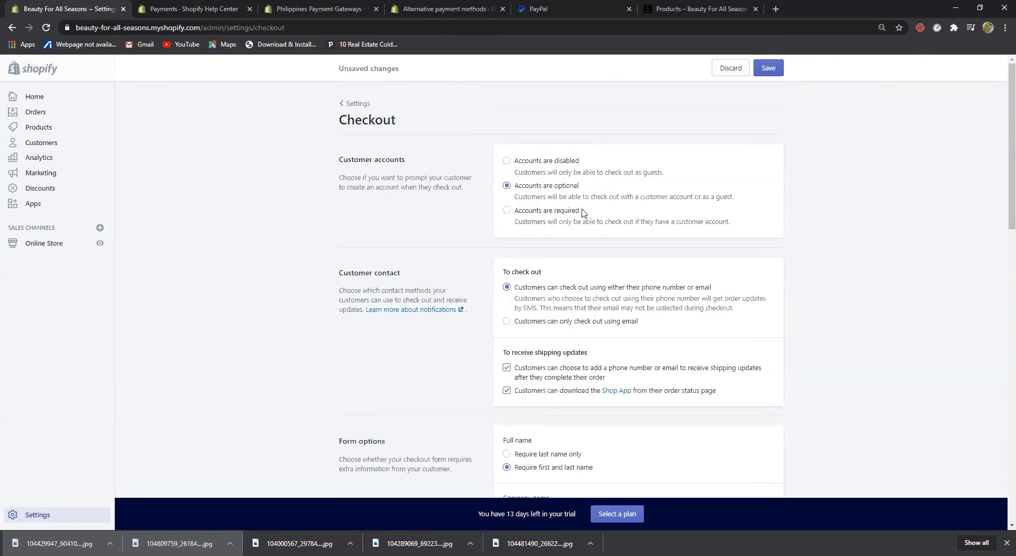
pyautogui.click(770, 69)
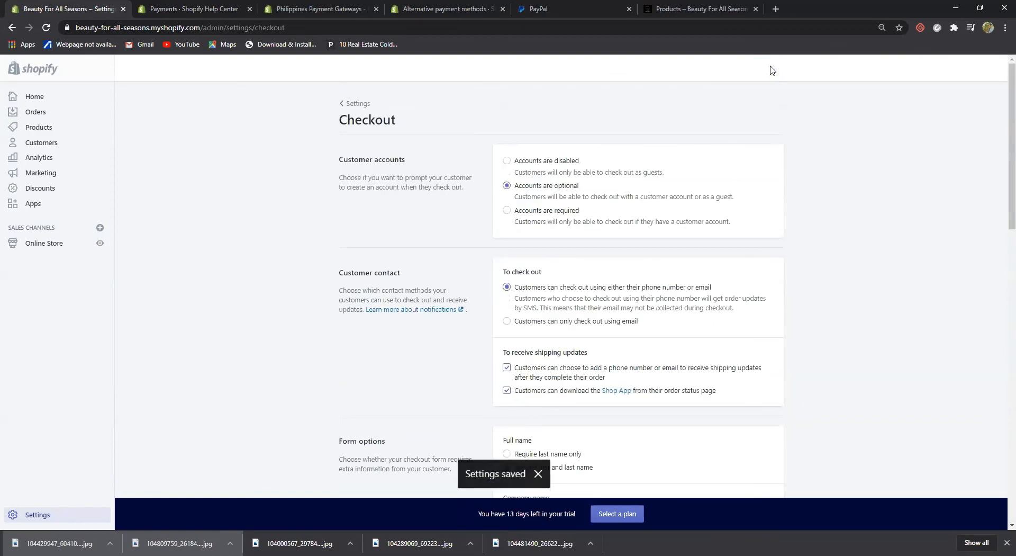
pyautogui.click(358, 104)
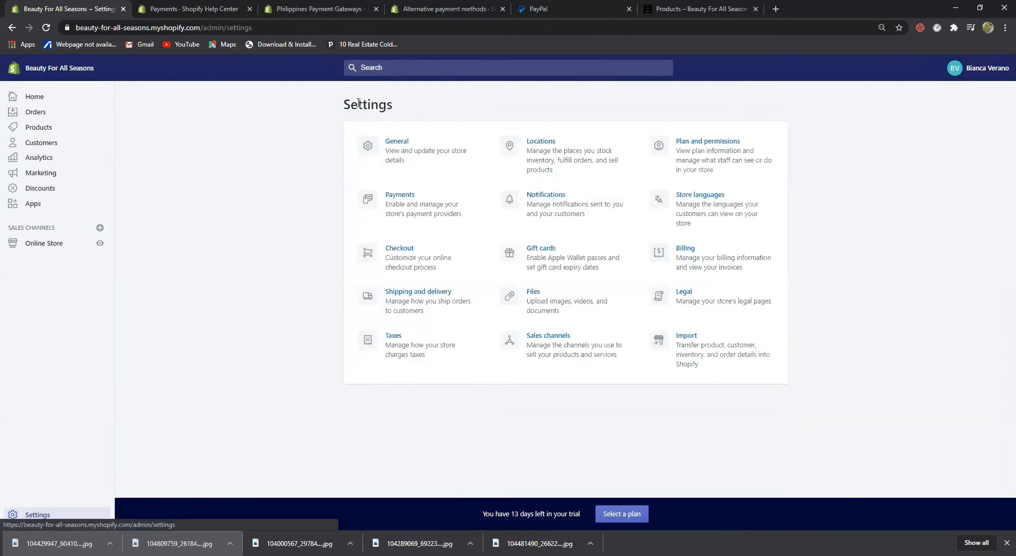
pyautogui.click(420, 299)
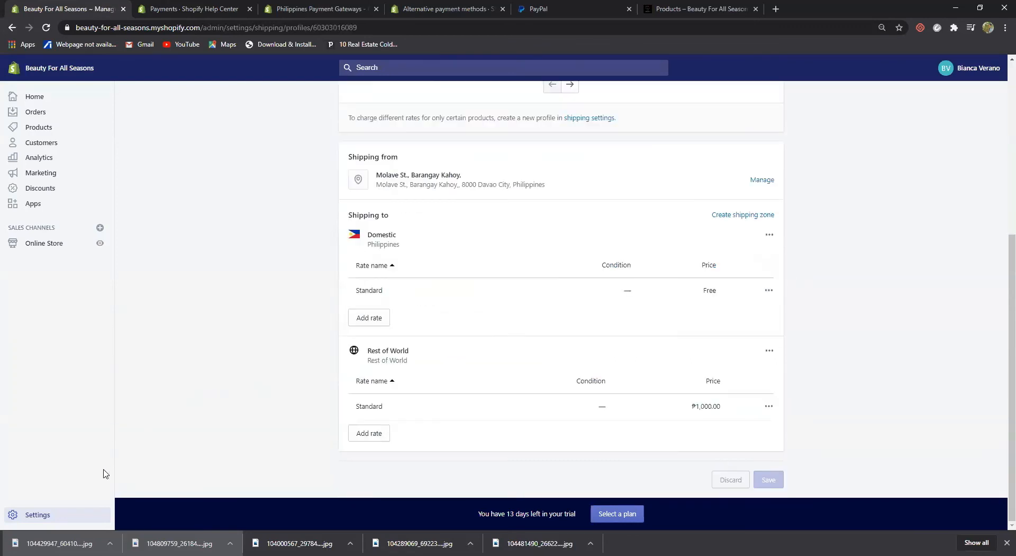
pyautogui.click(36, 515)
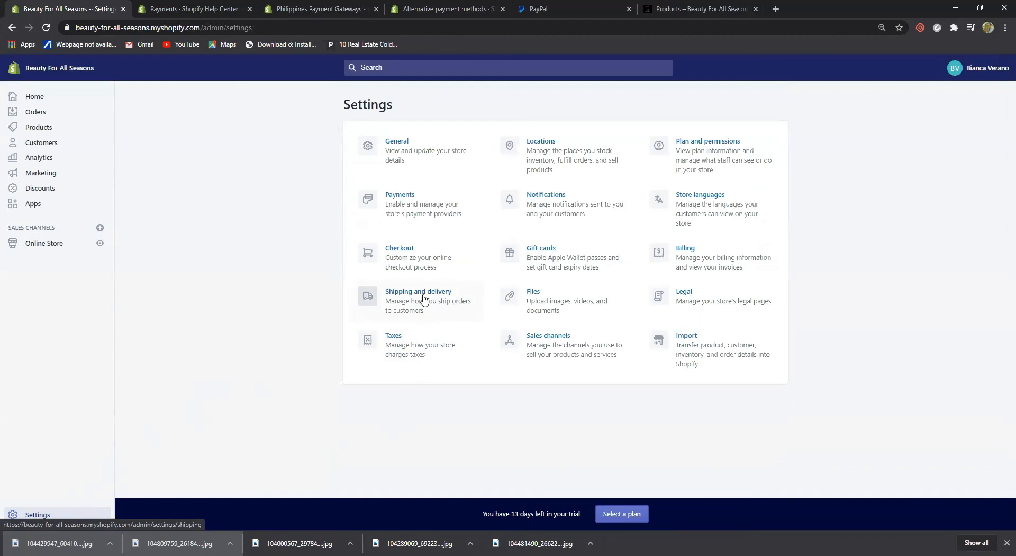
# Look over the tax regions, then open Locations to see the single default location
pyautogui.click(396, 338)
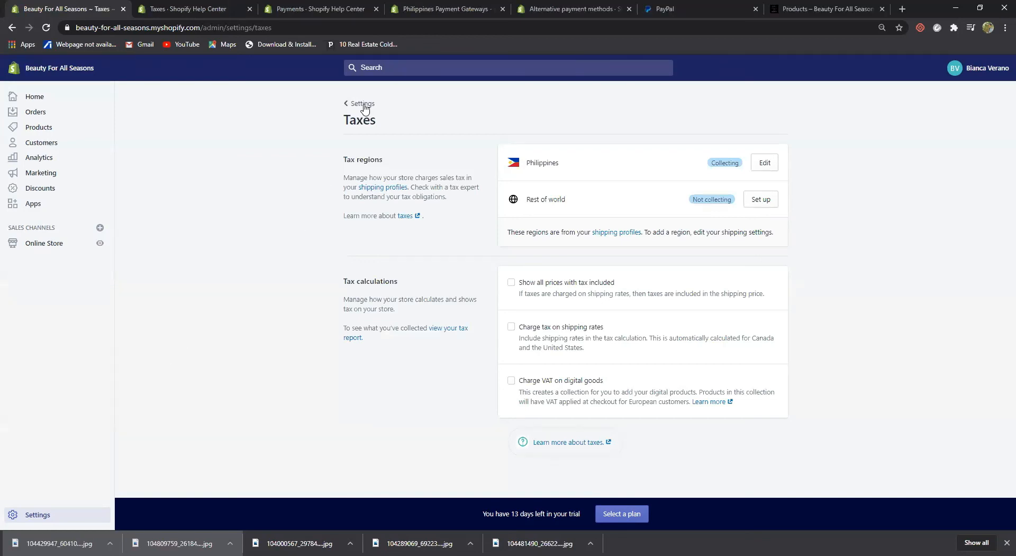
pyautogui.click(363, 106)
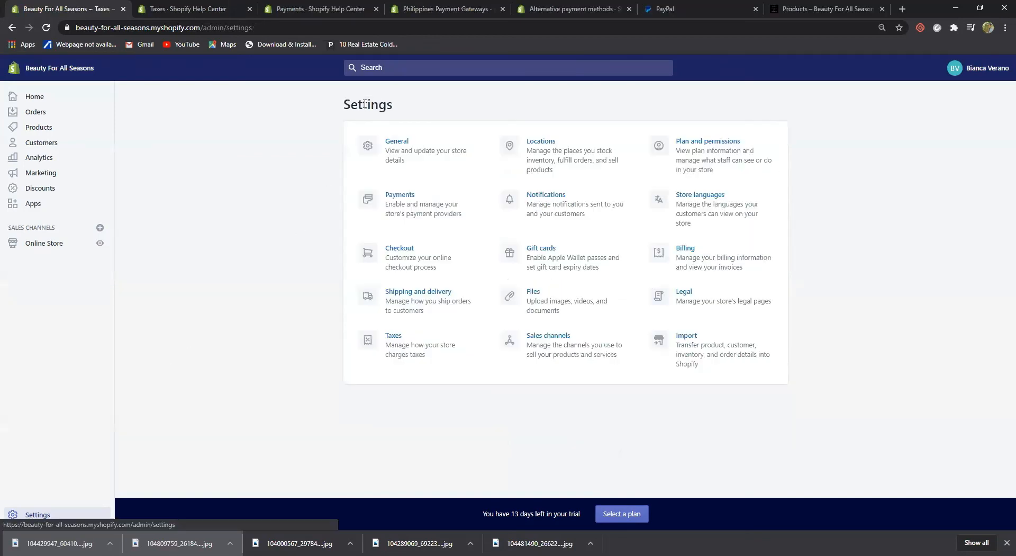
pyautogui.click(542, 141)
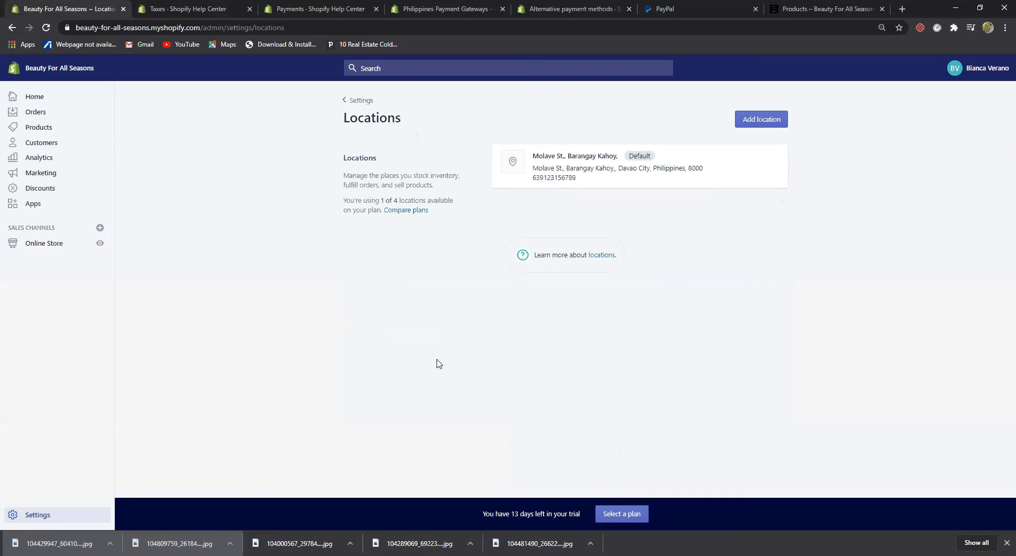
# Glance at the plan comparison, open the locations help article in a new tab, then return to Settings
pyautogui.click(415, 212)
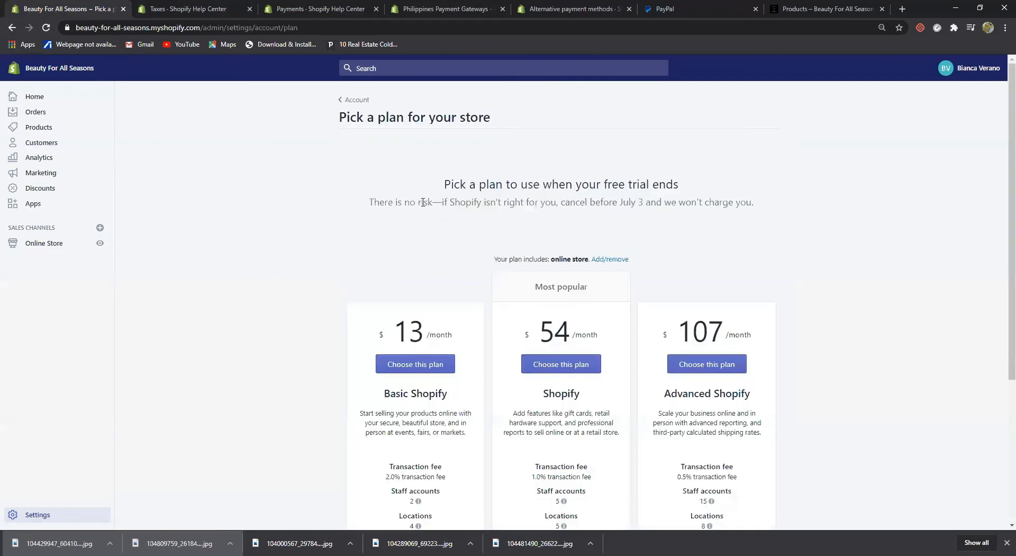
pyautogui.hotkey('alt', 'Left')
pyautogui.click(597, 256)
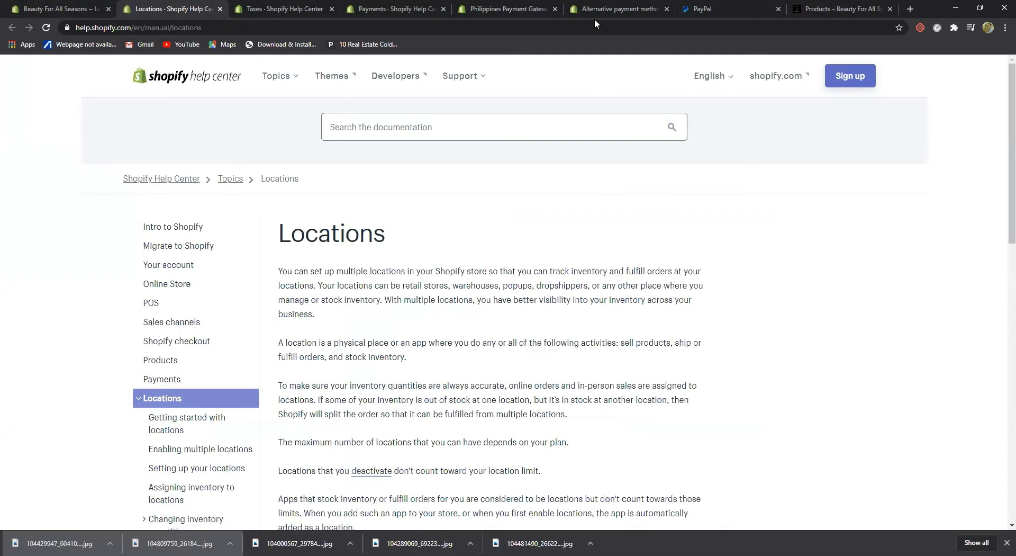
pyautogui.scroll(-3, 699, 362)
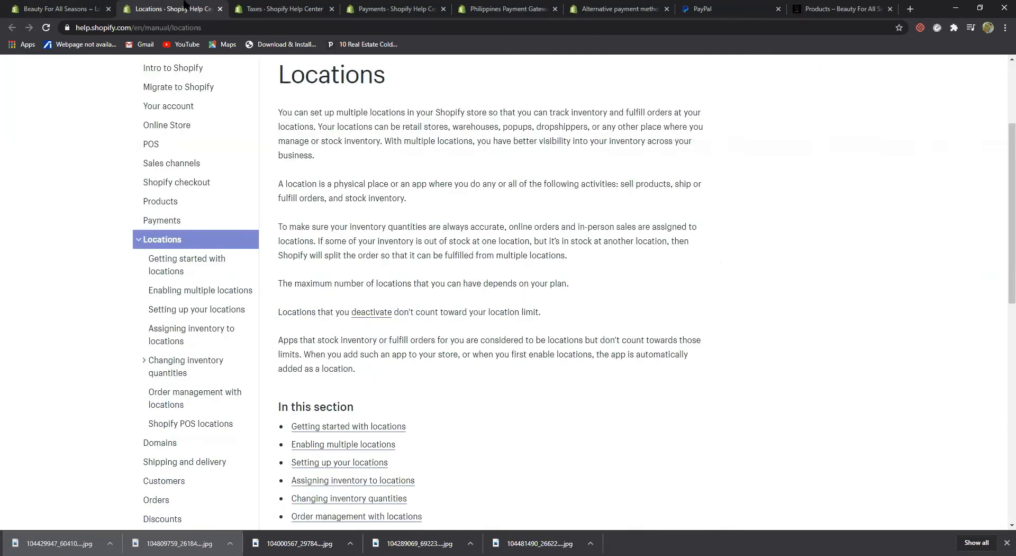
pyautogui.click(53, 7)
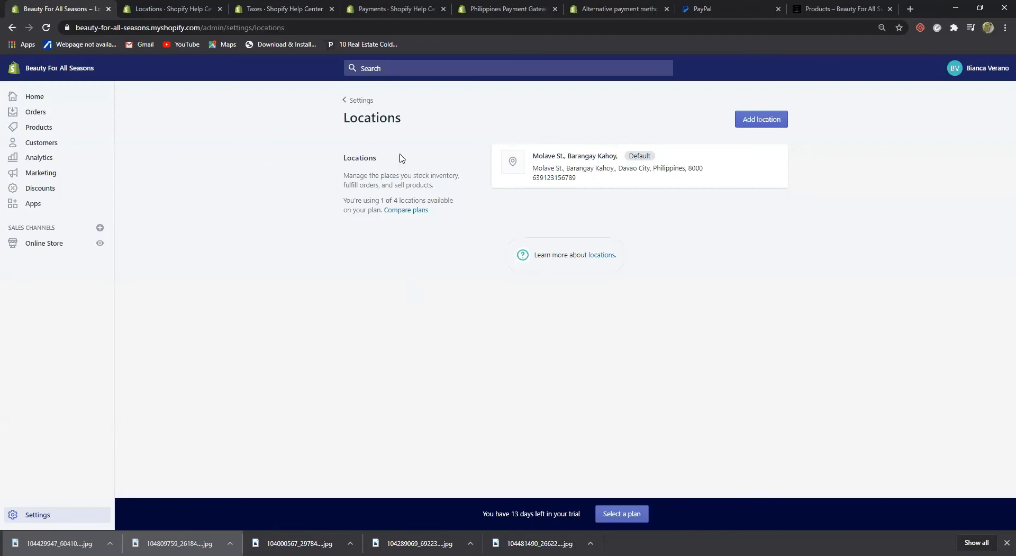
pyautogui.click(353, 100)
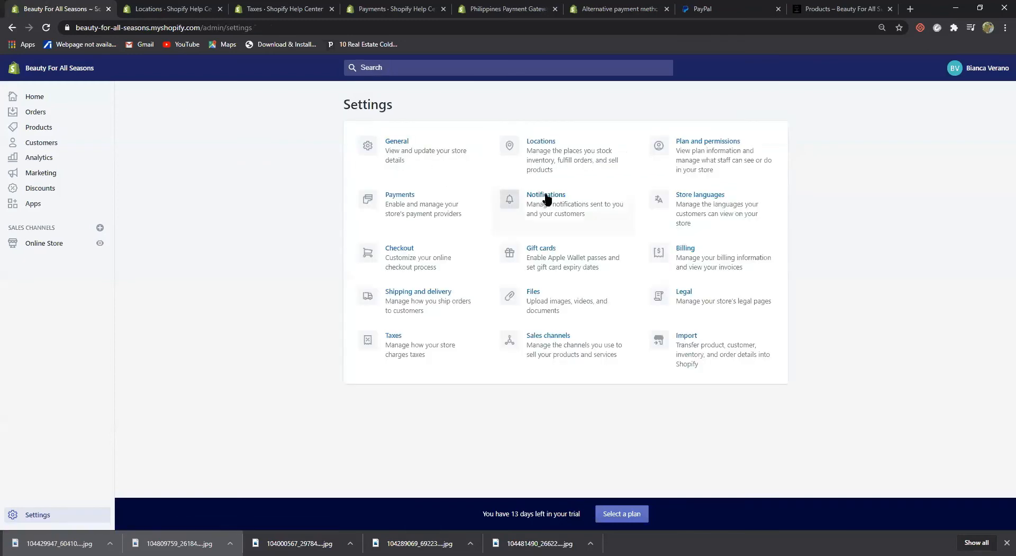
# Scroll through the customer notification templates, then go to the Gift cards settings
pyautogui.click(546, 199)
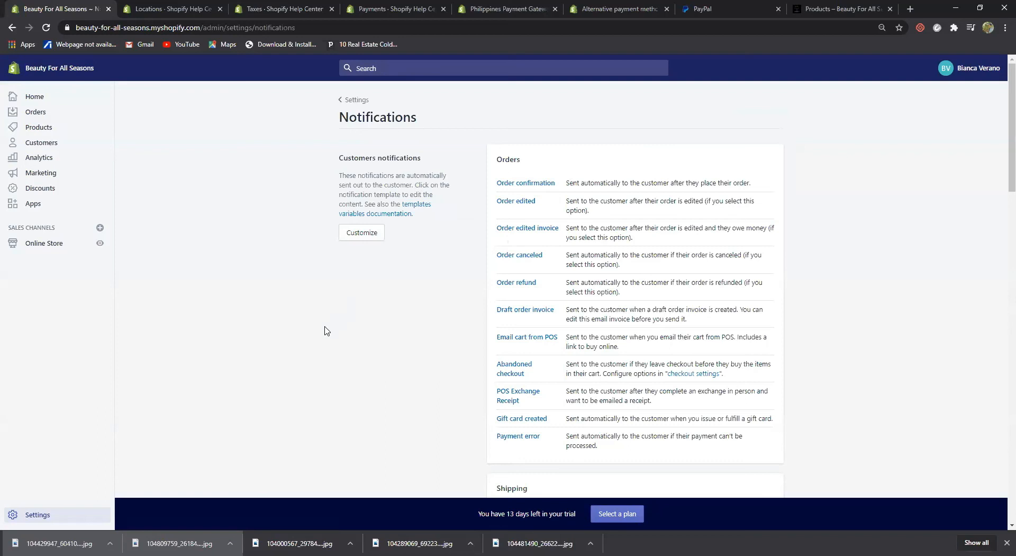
pyautogui.scroll(-3, 386, 336)
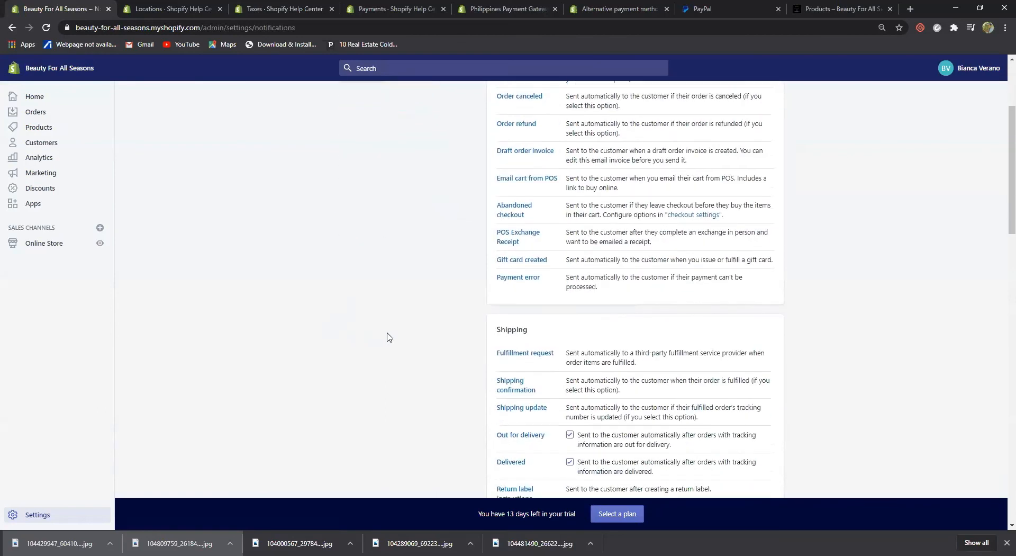
pyautogui.scroll(-4, 404, 326)
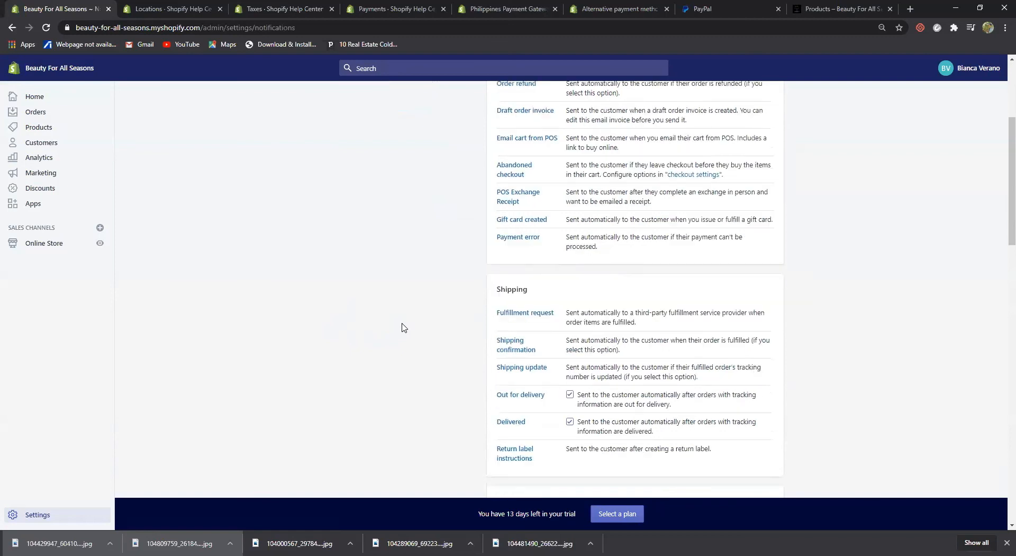
pyautogui.scroll(5, 416, 333)
pyautogui.scroll(2, 415, 333)
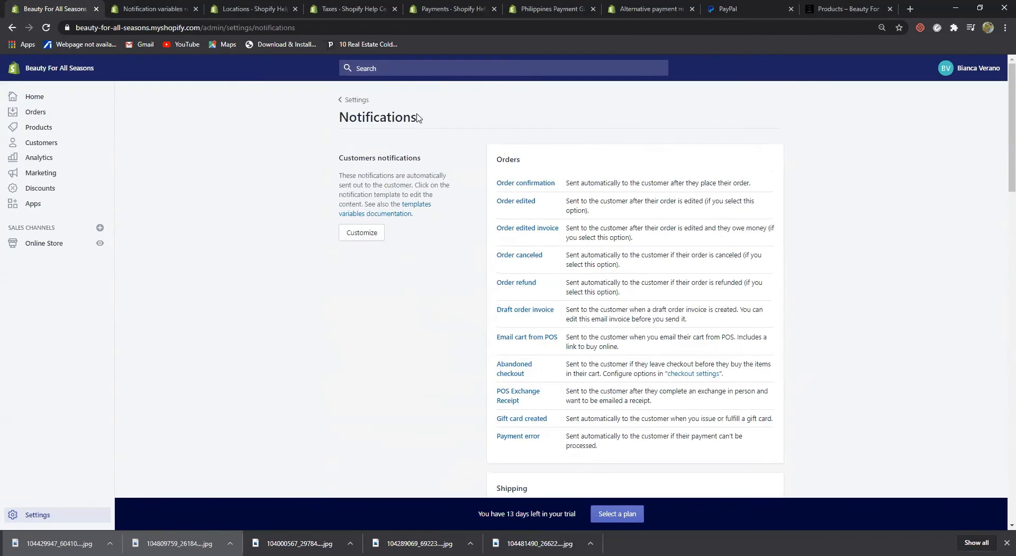
pyautogui.click(355, 100)
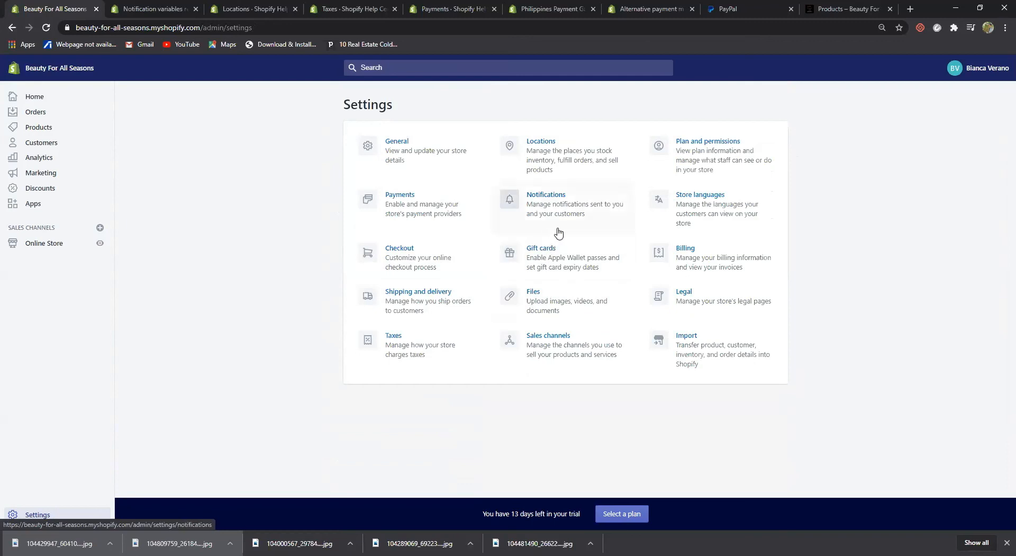
pyautogui.click(540, 250)
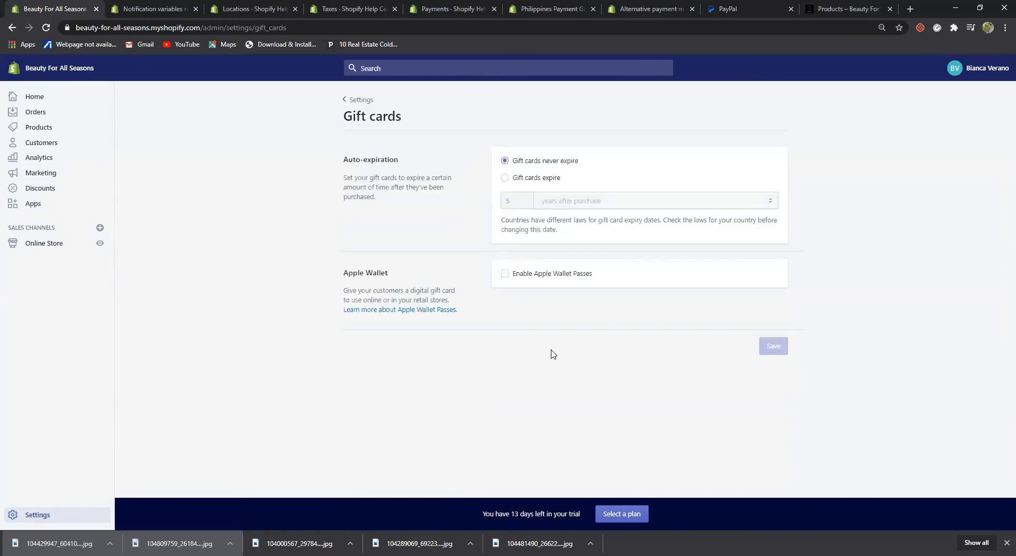
# Make gift cards expire 5 years after purchase, save, then open the Files settings
pyautogui.click(505, 177)
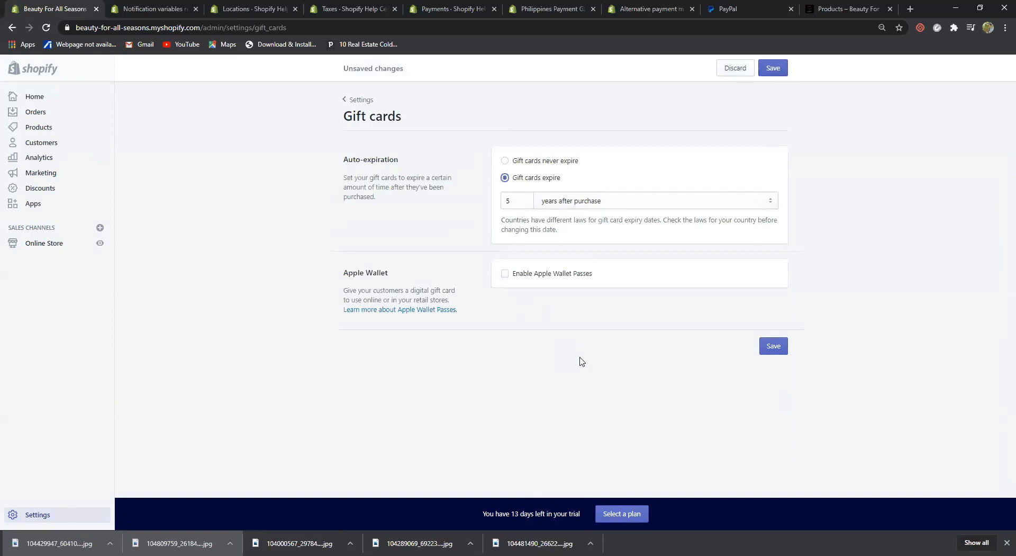
pyautogui.click(773, 355)
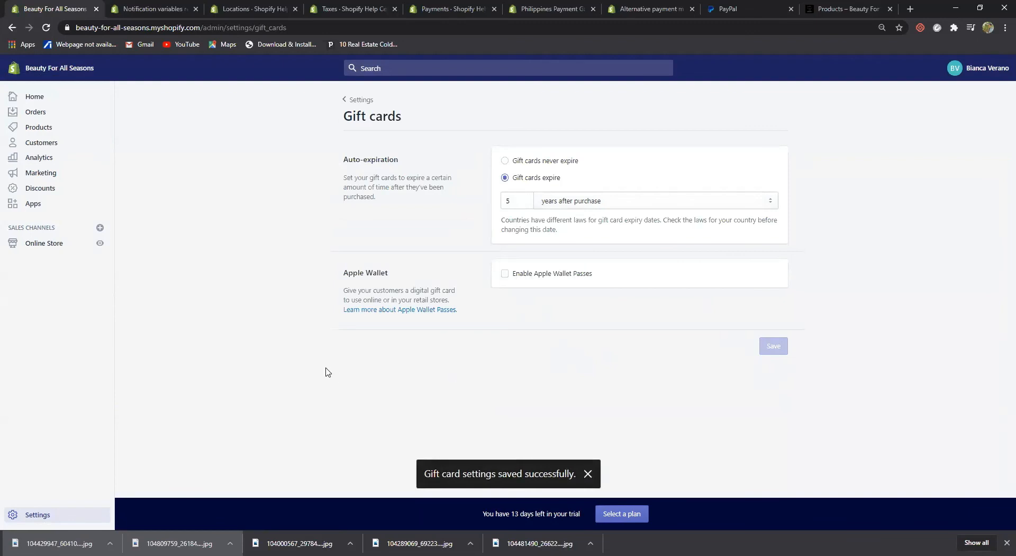
pyautogui.click(357, 99)
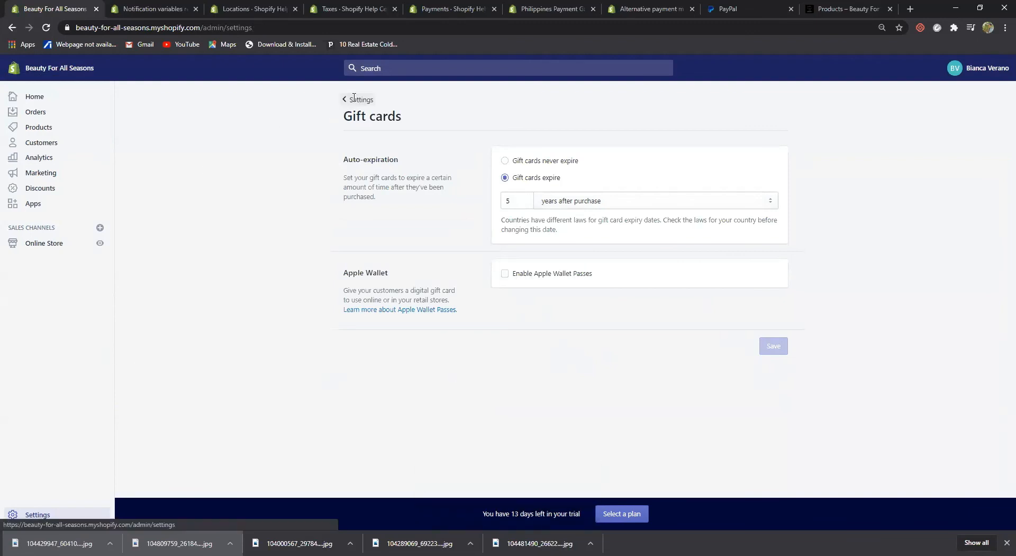
pyautogui.click(533, 291)
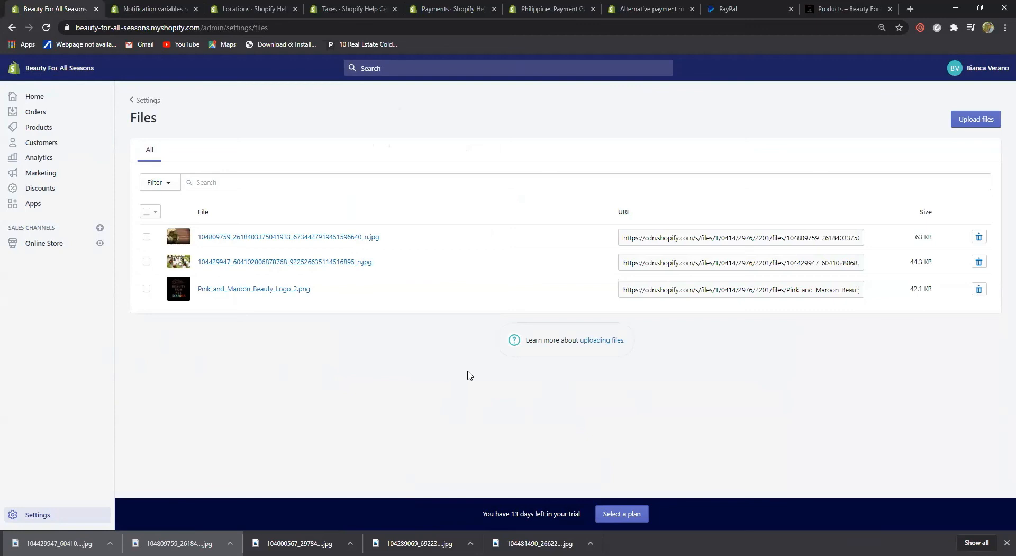
# Leave the Files page with its three uploaded images and go back to Settings
pyautogui.click(147, 101)
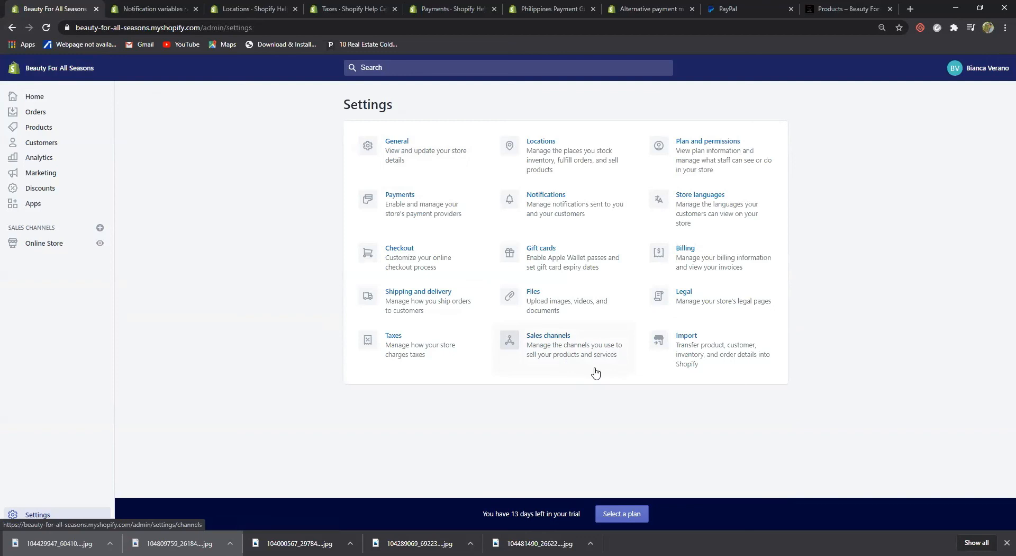
# Browse addable sales channels such as Point of Sale, Buy Button, Messenger, Google and Facebook, then close the list
pyautogui.click(549, 340)
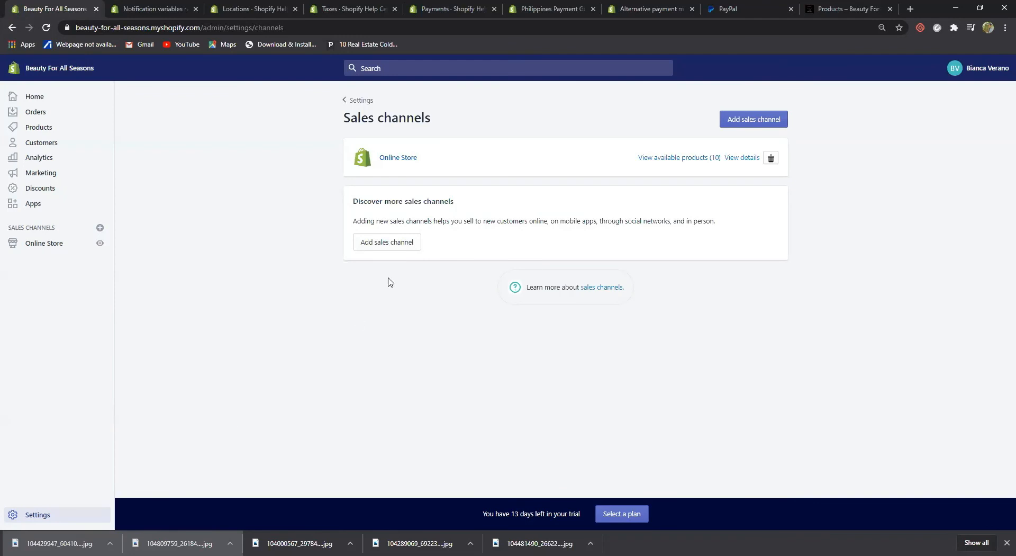
pyautogui.click(386, 243)
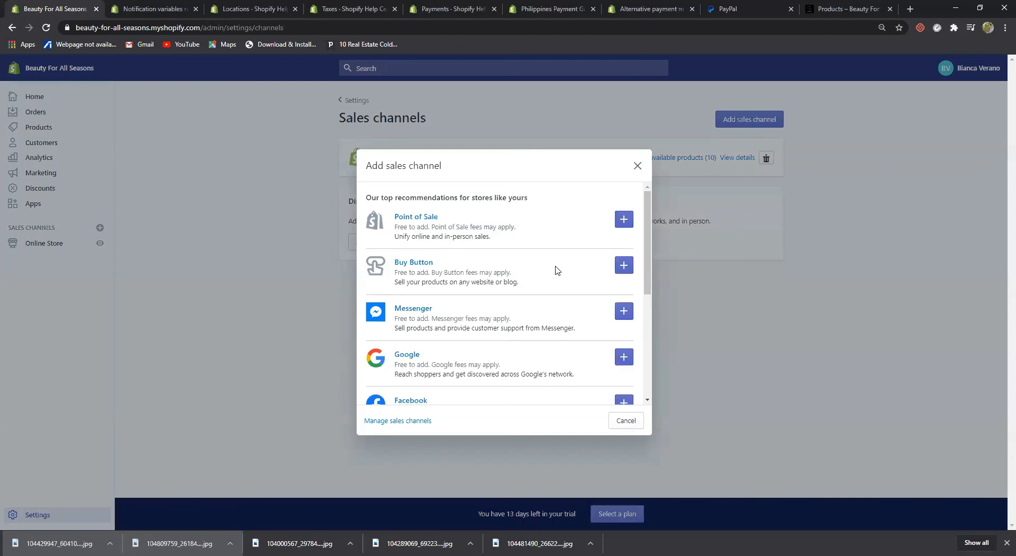
pyautogui.scroll(-1, 558, 270)
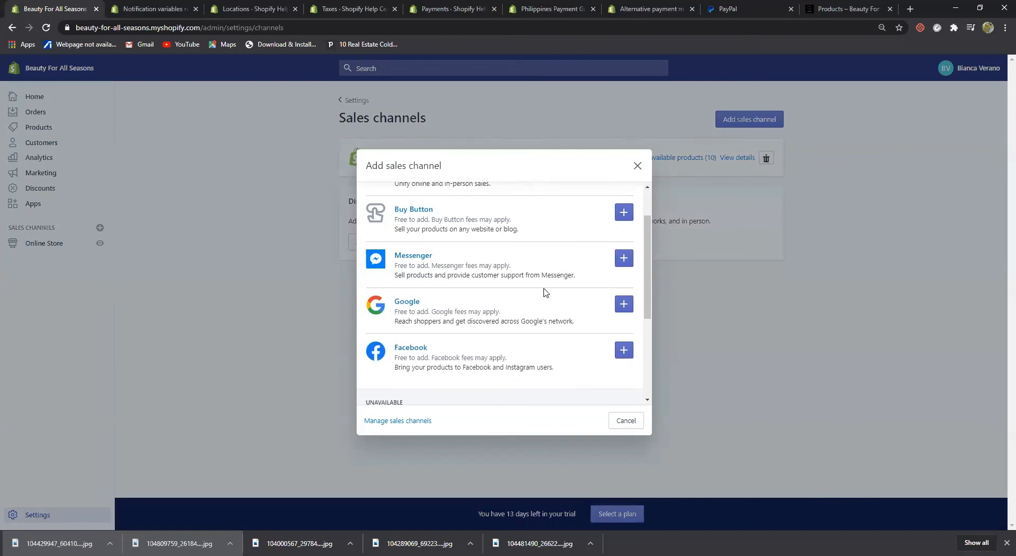
pyautogui.scroll(-1, 545, 292)
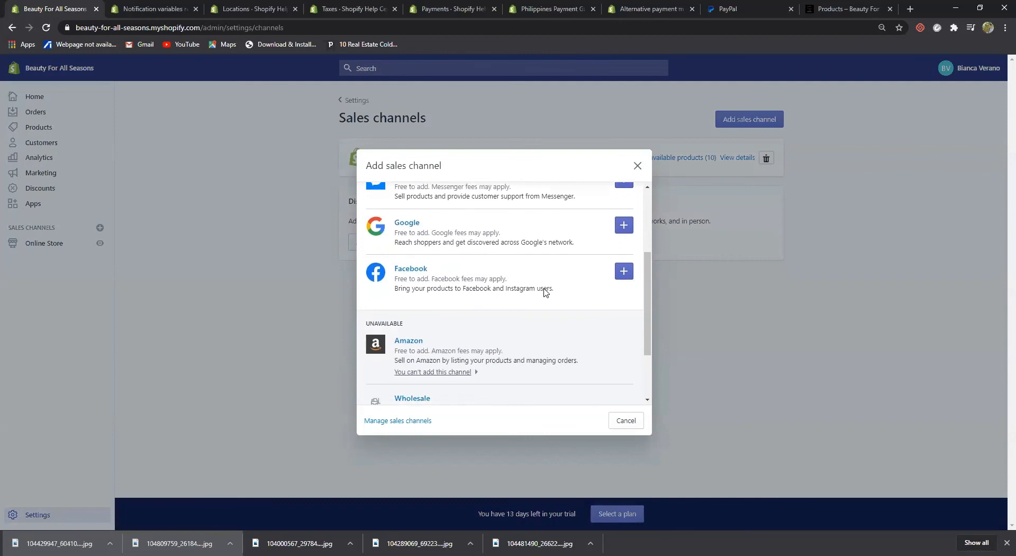
pyautogui.scroll(2, 545, 289)
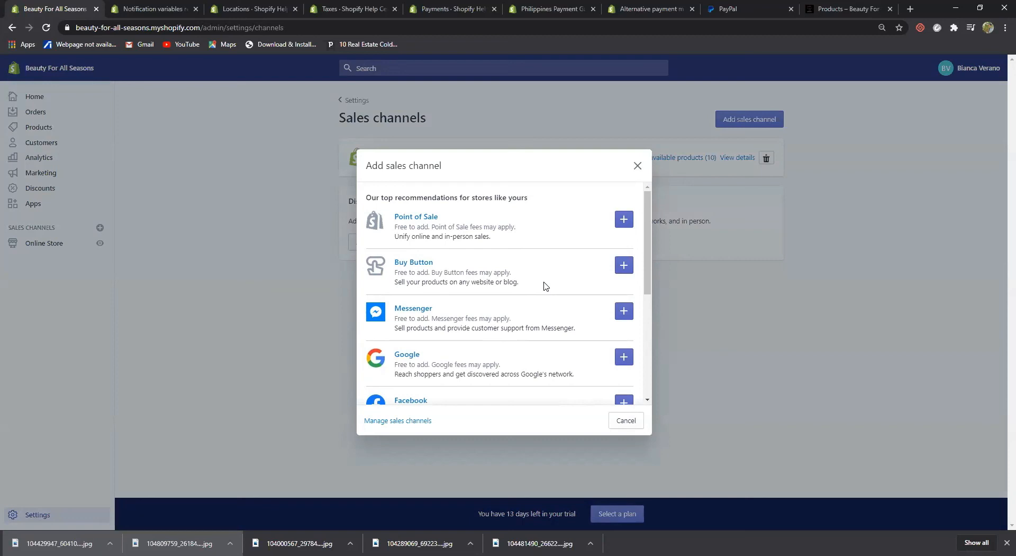
pyautogui.scroll(-1, 550, 285)
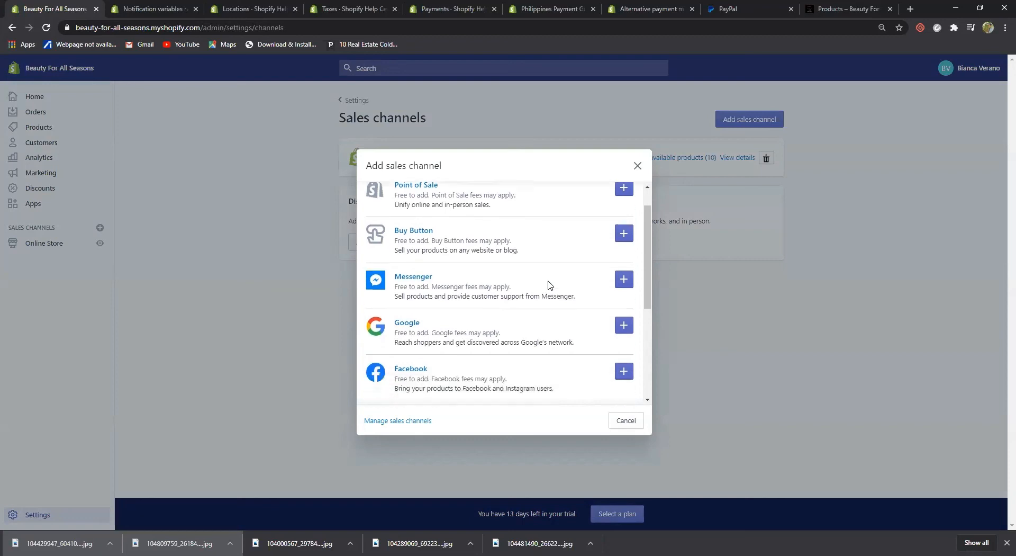
pyautogui.scroll(-1, 551, 285)
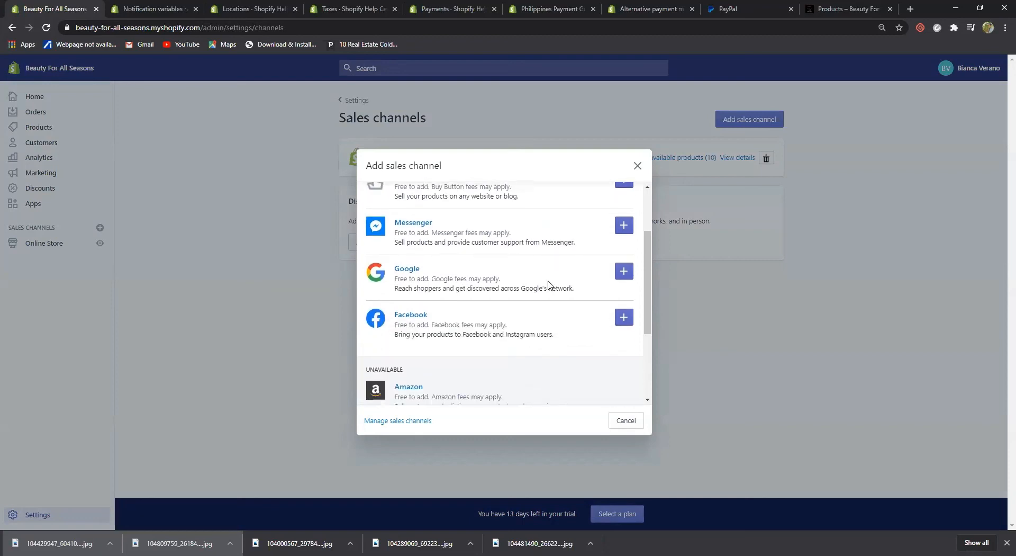
pyautogui.click(637, 166)
pyautogui.click(608, 287)
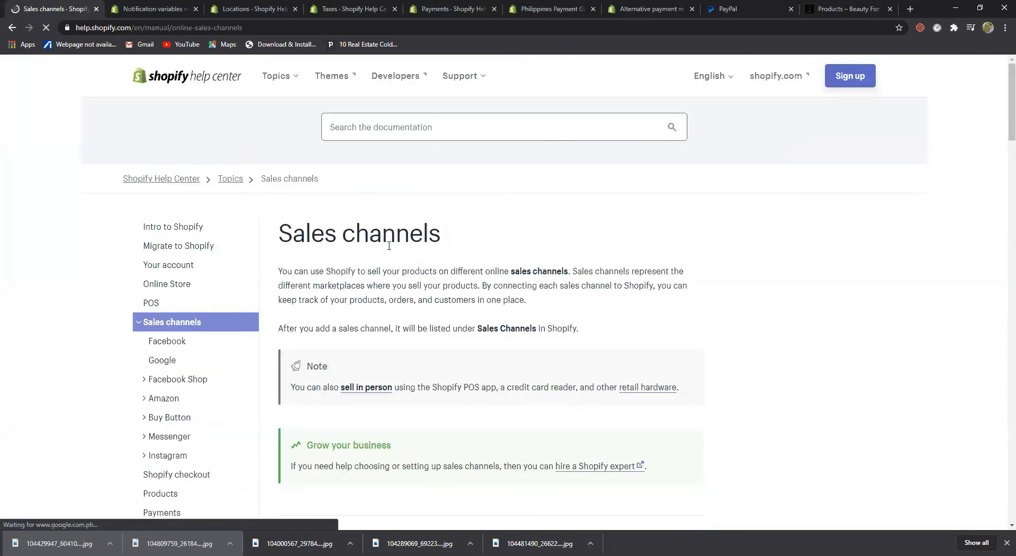
pyautogui.scroll(-1, 390, 245)
pyautogui.scroll(-1, 390, 245)
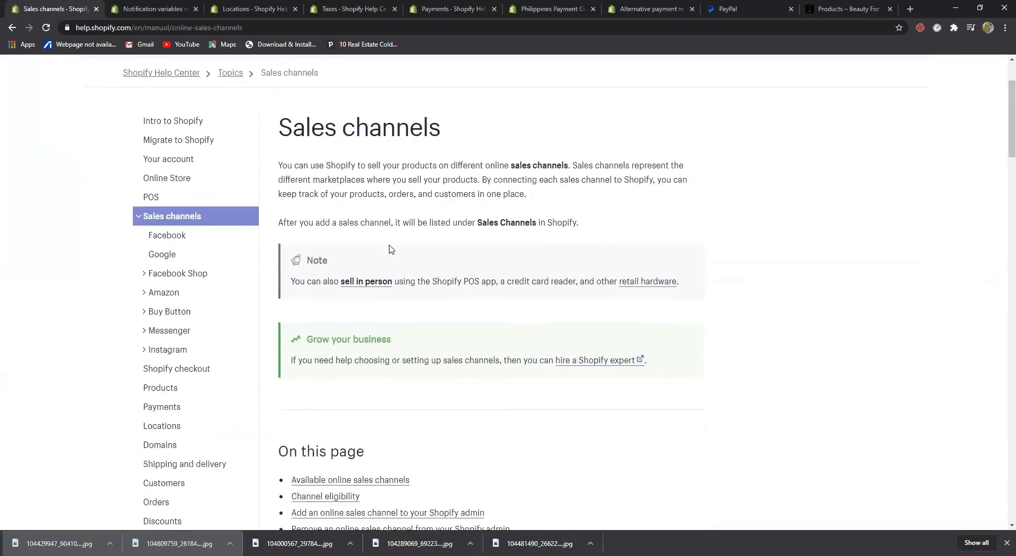
pyautogui.scroll(-1, 390, 248)
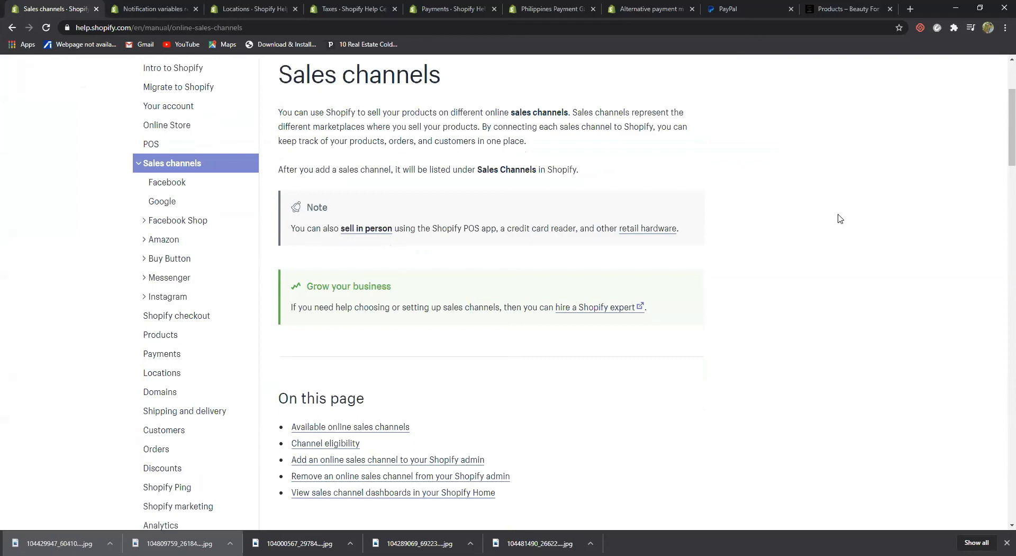
pyautogui.scroll(3, 839, 290)
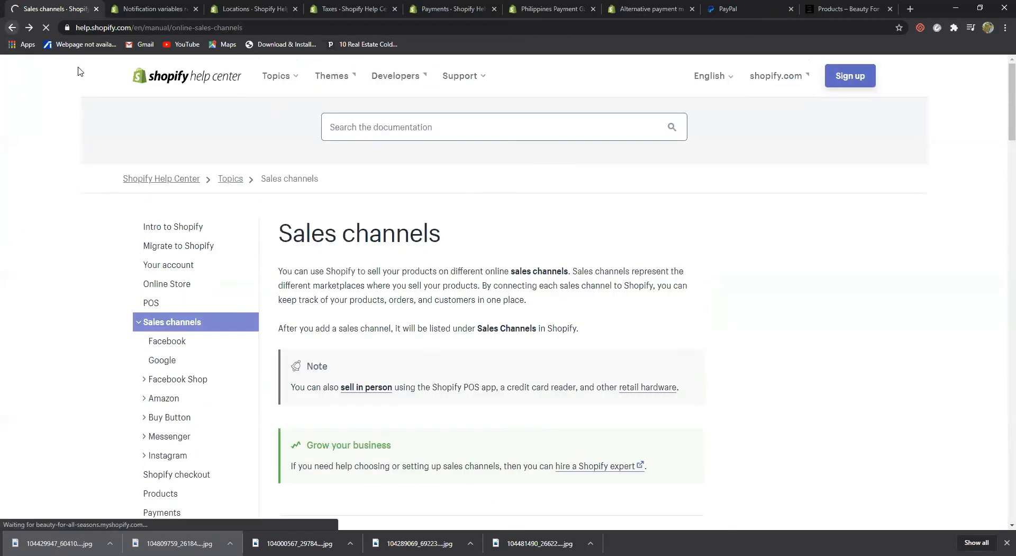
pyautogui.hotkey('alt', 'Left')
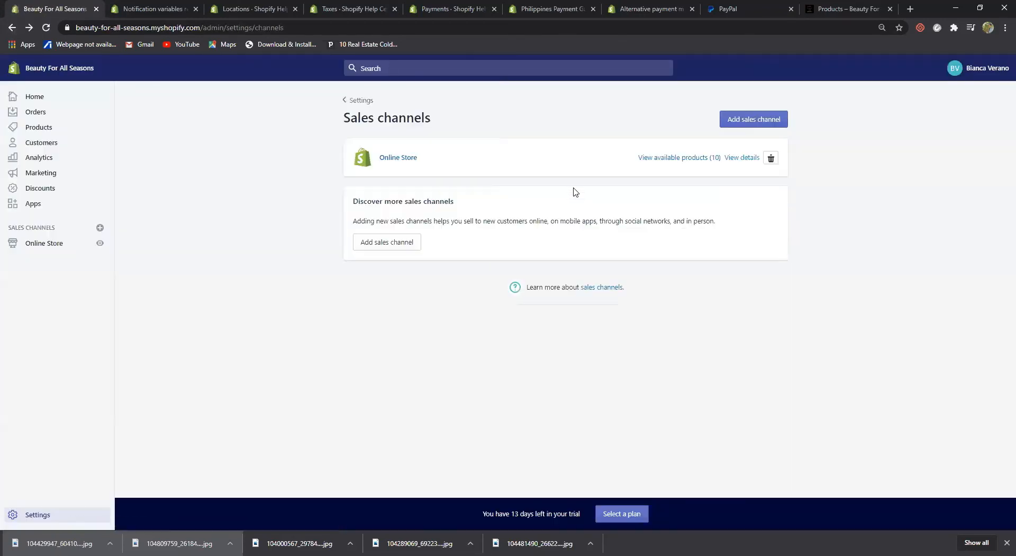
# Check Plan and permissions, where 0 of 2 staff accounts are used
pyautogui.click(38, 515)
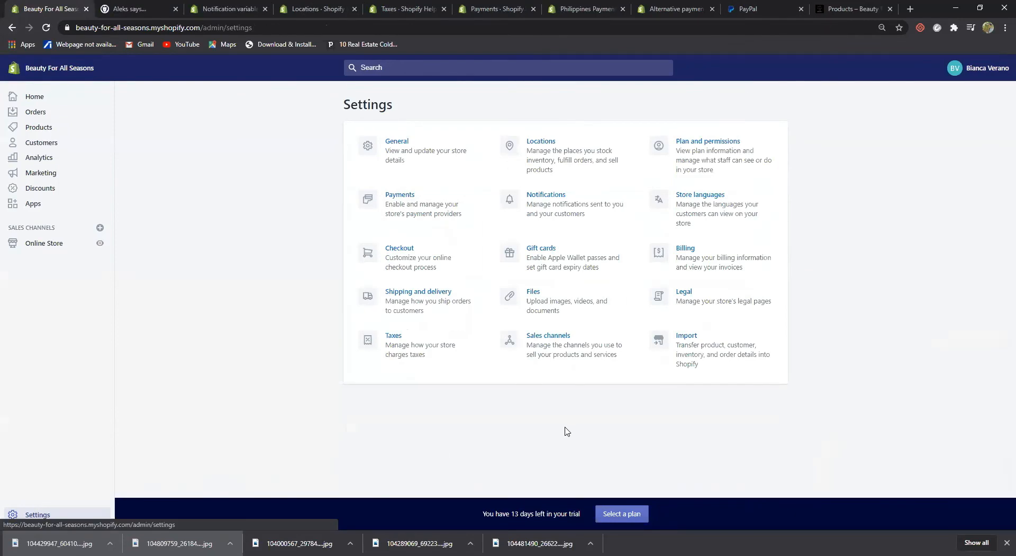
pyautogui.click(704, 140)
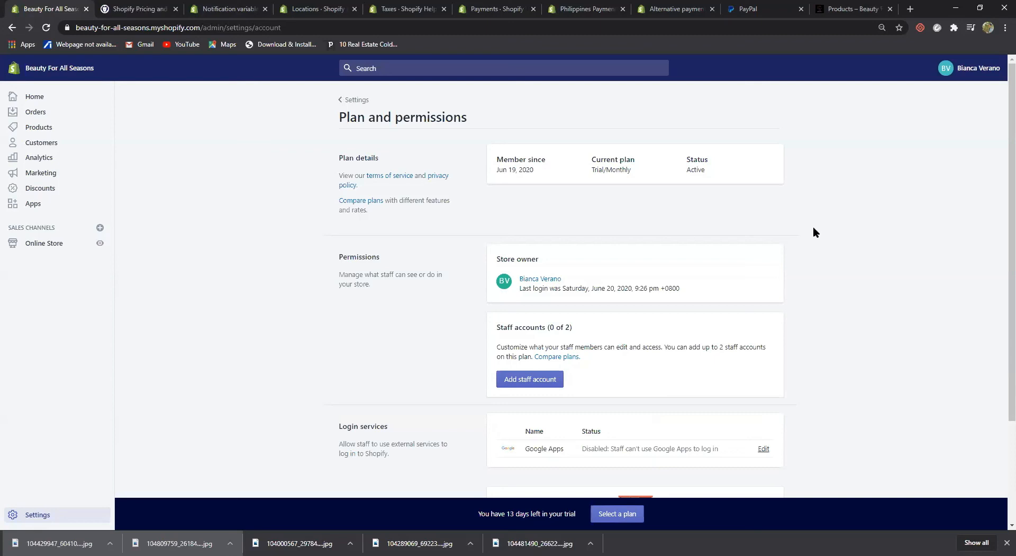
pyautogui.scroll(-2, 813, 233)
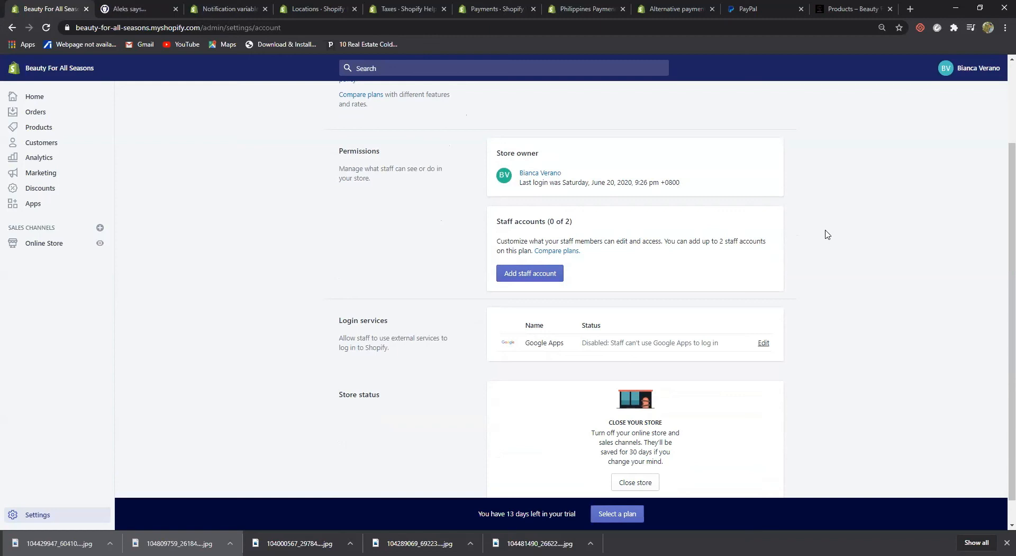
pyautogui.scroll(-1, 827, 234)
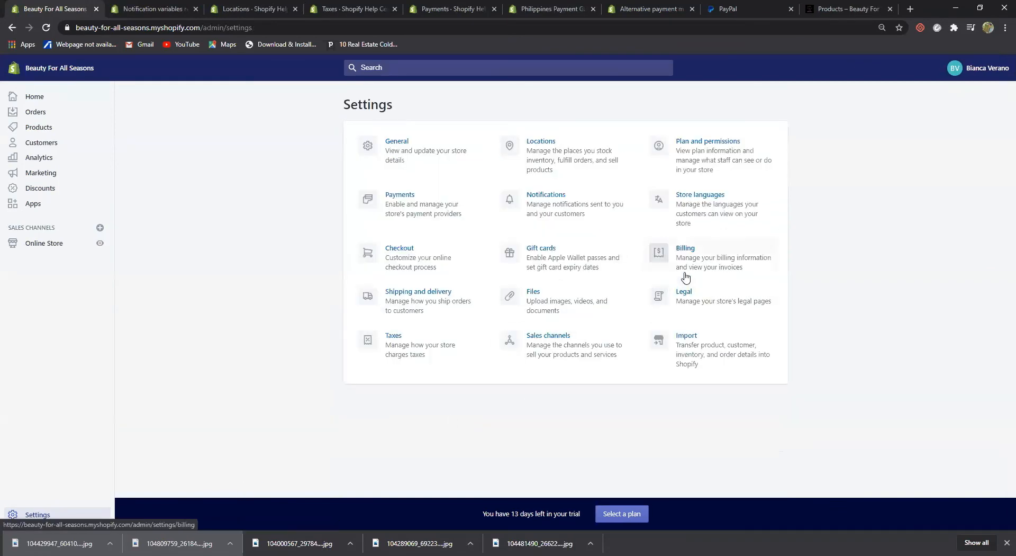
pyautogui.click(689, 252)
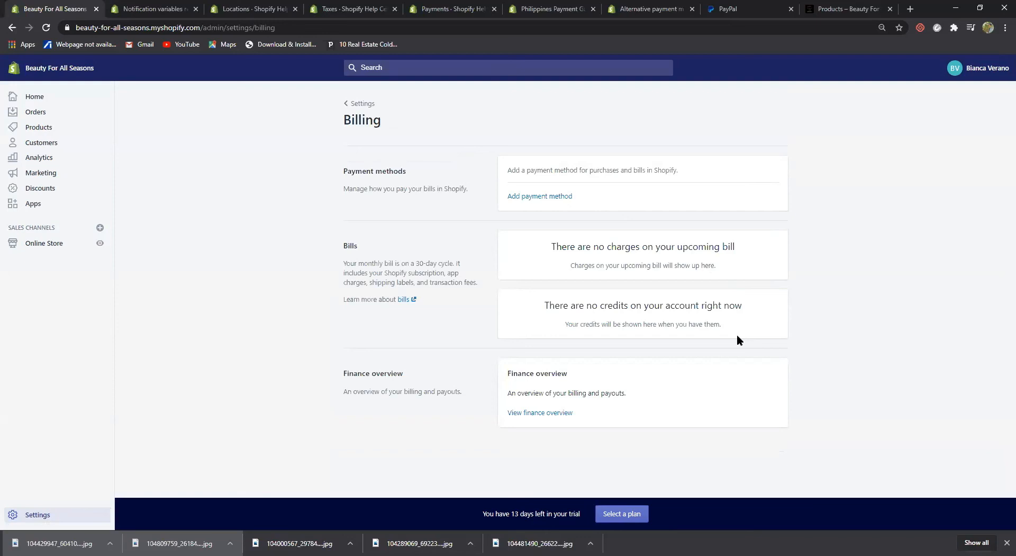
pyautogui.click(548, 196)
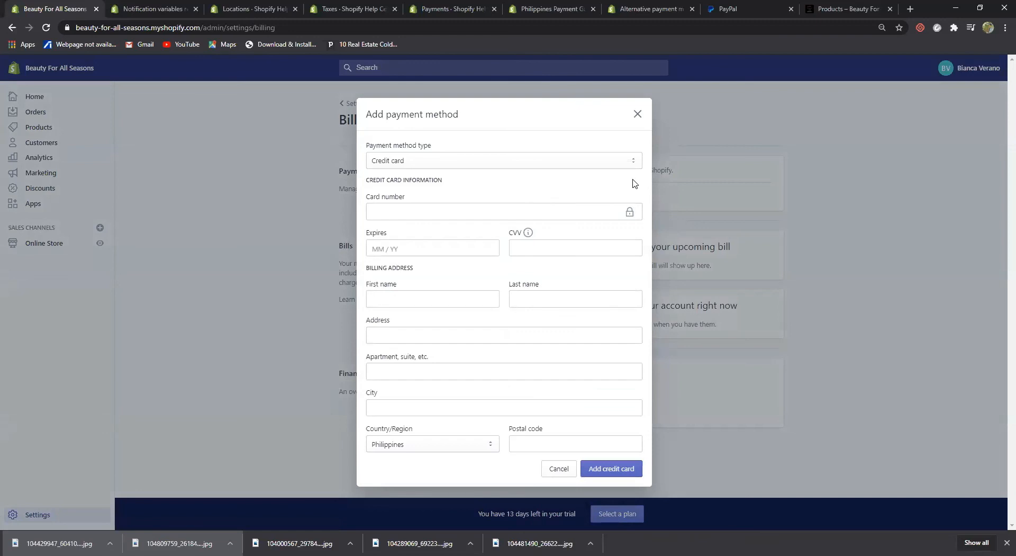
pyautogui.click(638, 113)
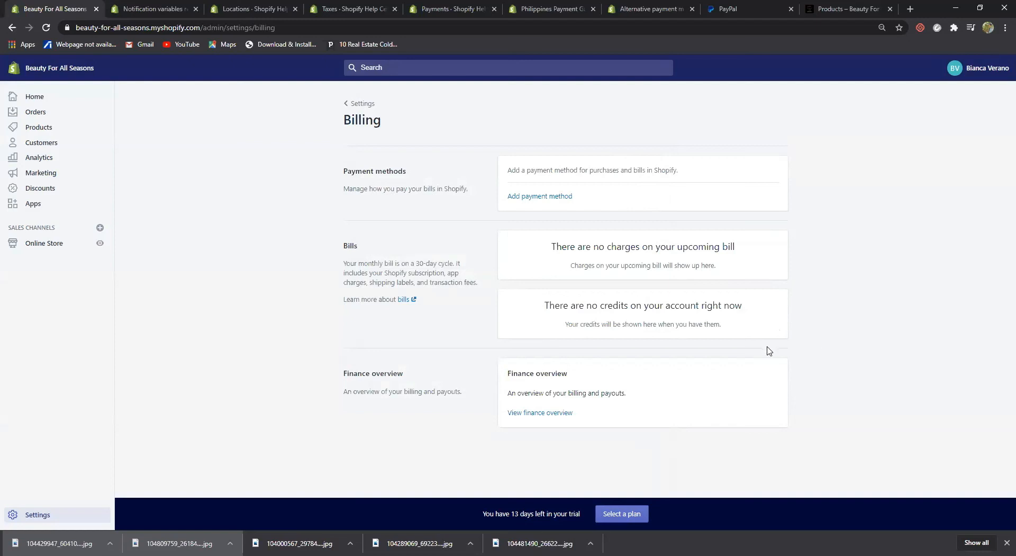
pyautogui.click(404, 300)
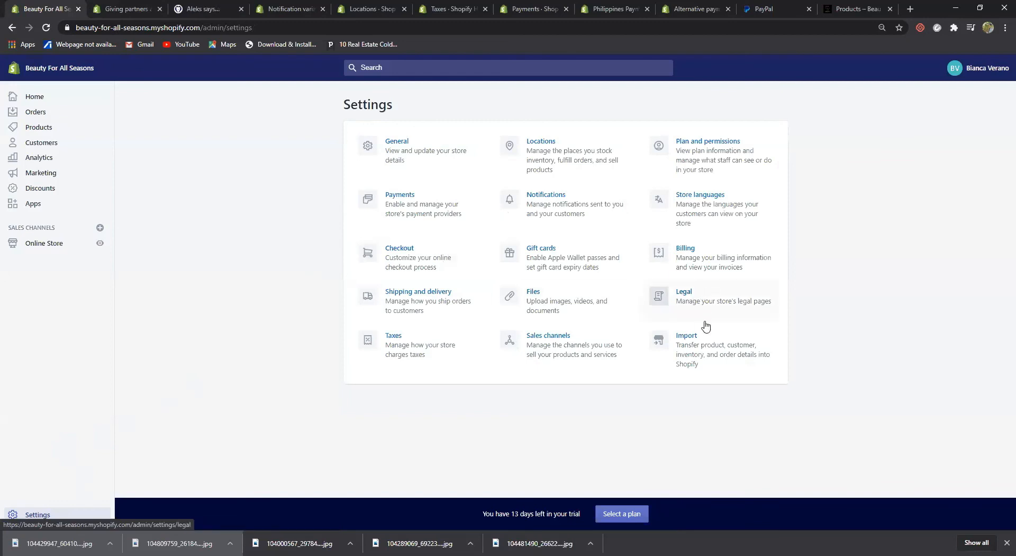
pyautogui.click(684, 295)
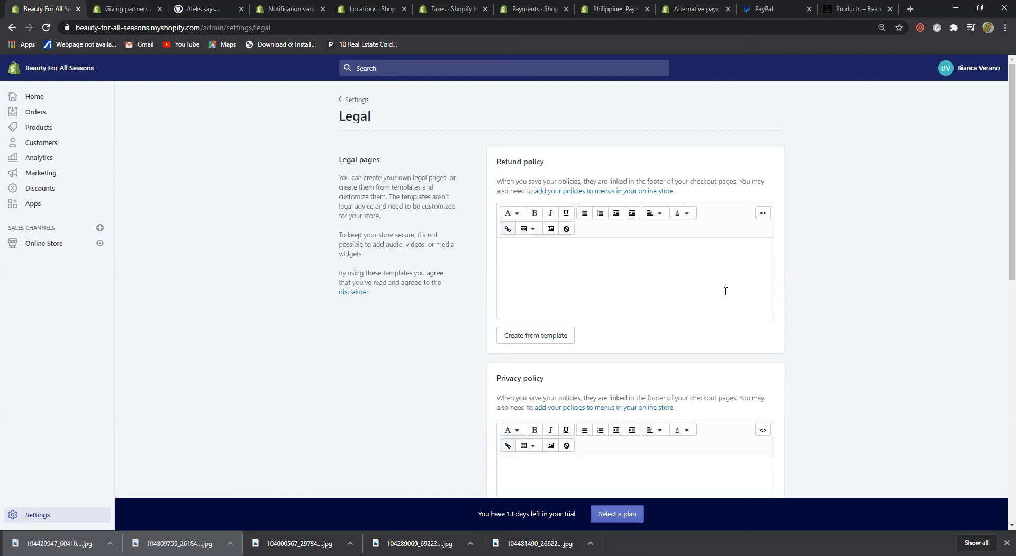
pyautogui.scroll(-5, 726, 291)
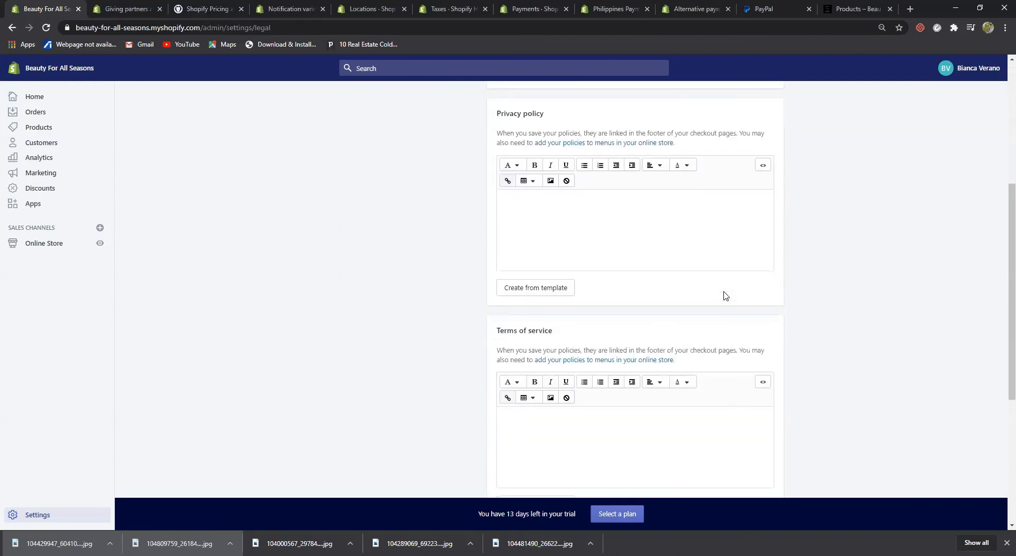
pyautogui.scroll(-5, 724, 295)
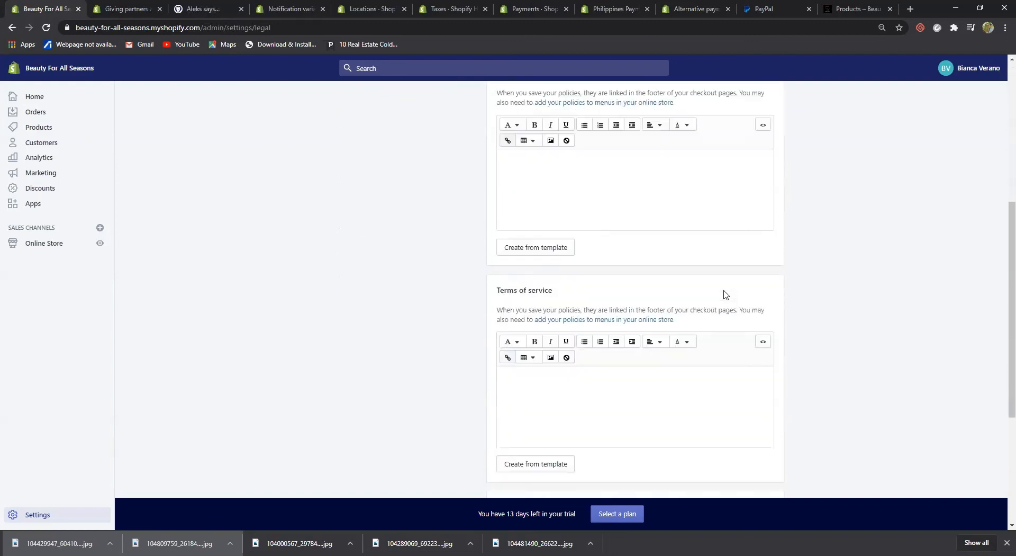
pyautogui.scroll(2, 724, 294)
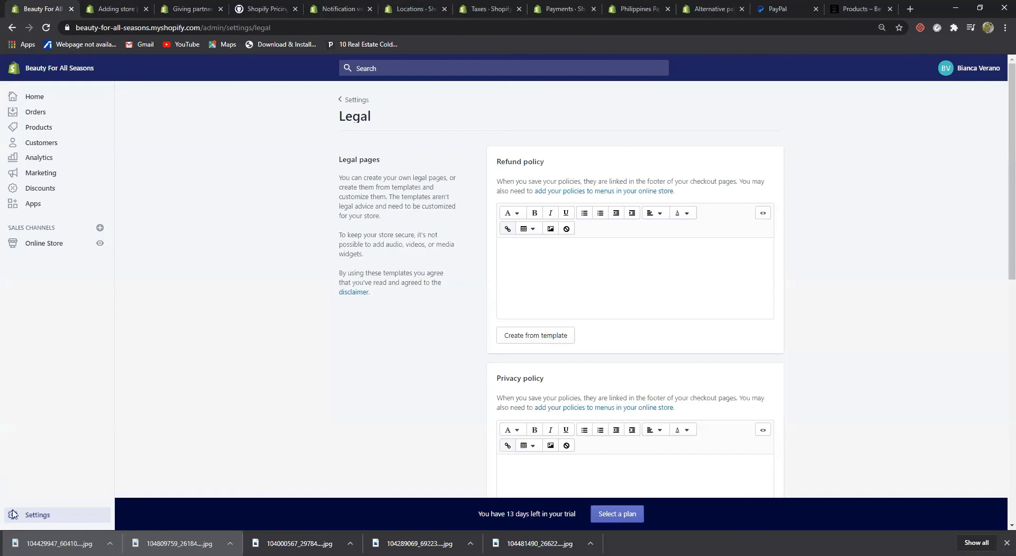
pyautogui.click(31, 516)
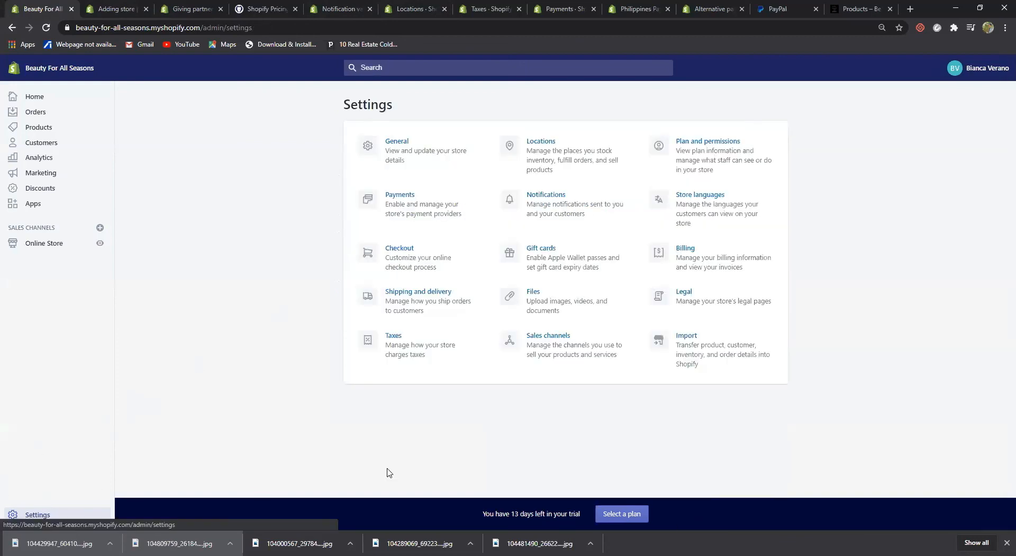
# From the Import page, check the platform list, then open and scroll the 'Migrate to Shopify' help article
pyautogui.click(691, 338)
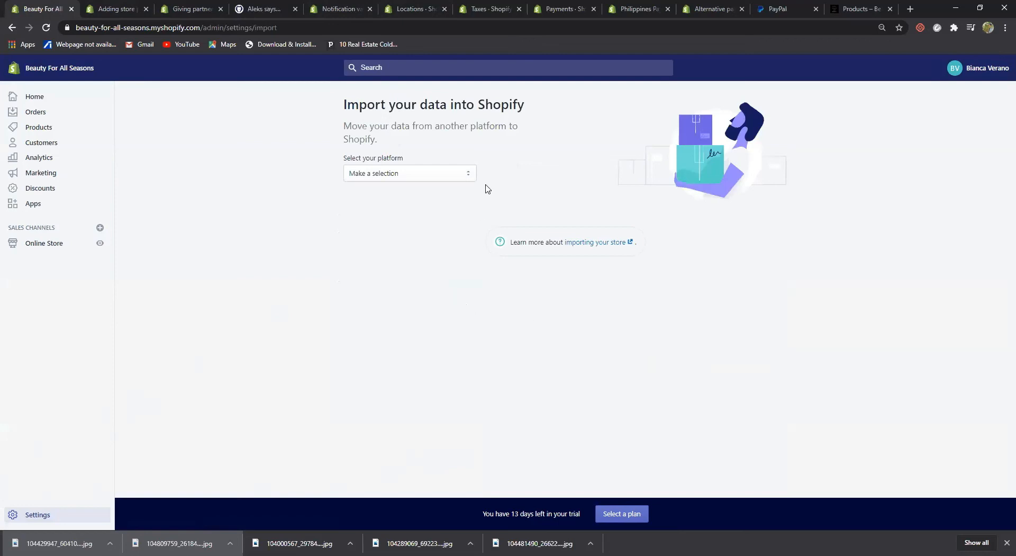
pyautogui.click(468, 175)
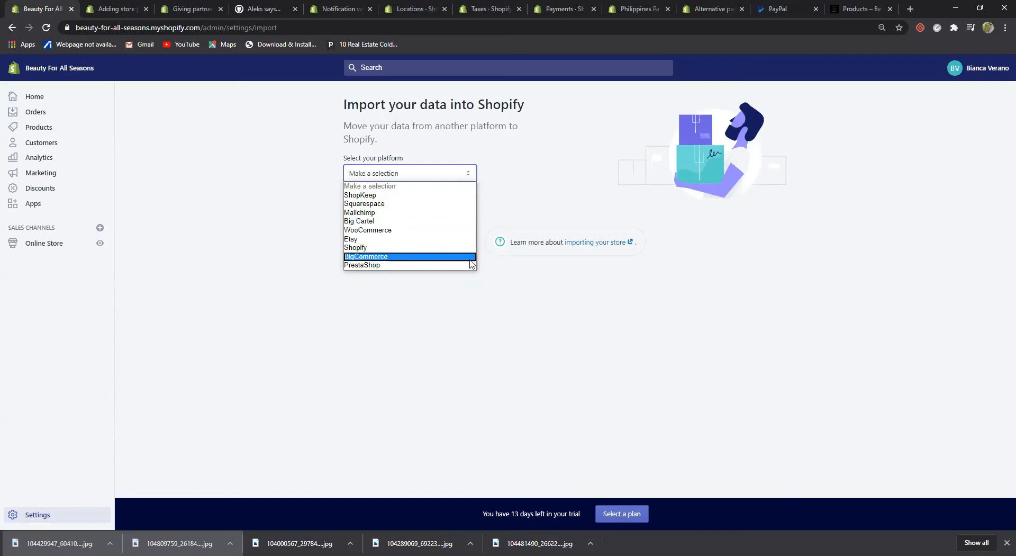
pyautogui.click(536, 313)
pyautogui.click(600, 246)
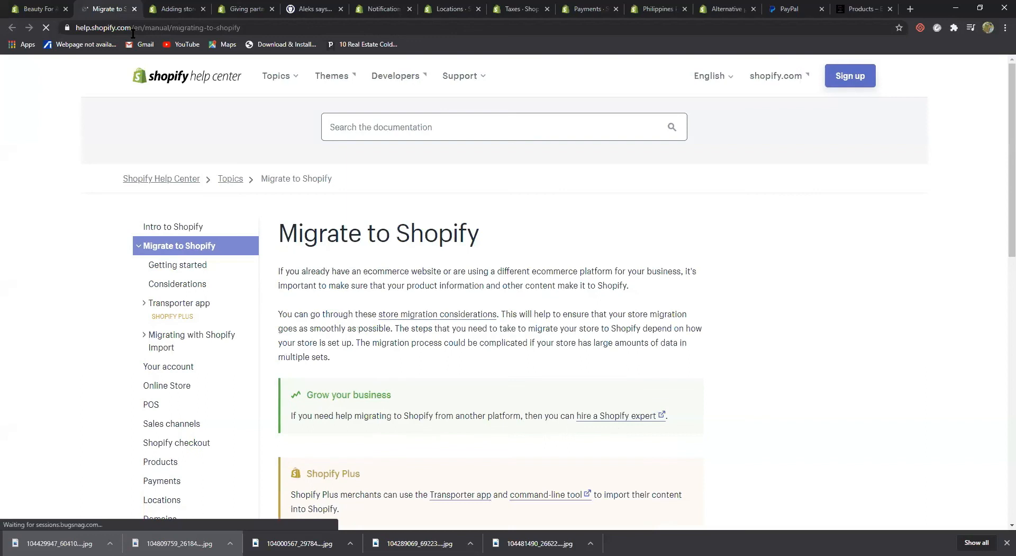
pyautogui.scroll(-2, 178, 137)
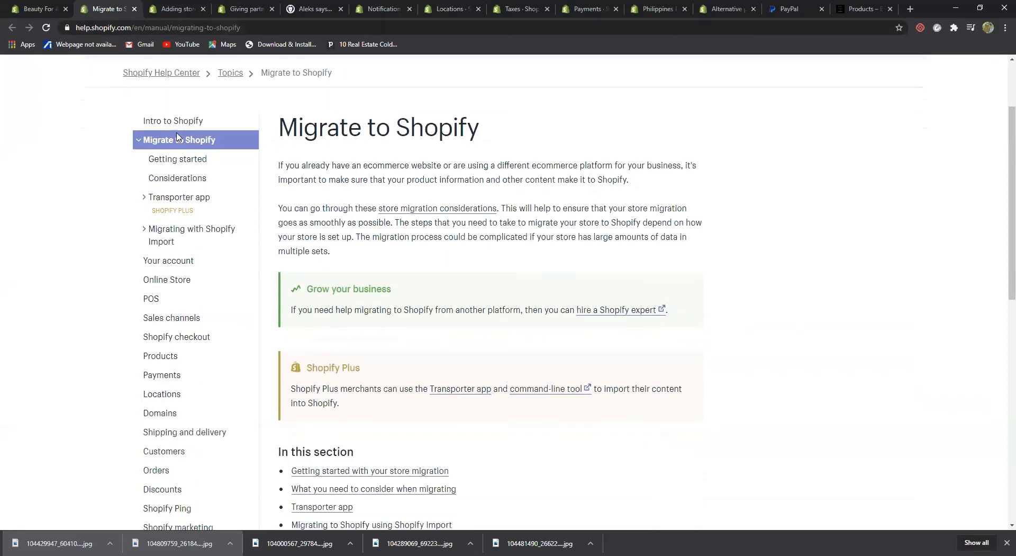
pyautogui.scroll(-1, 178, 137)
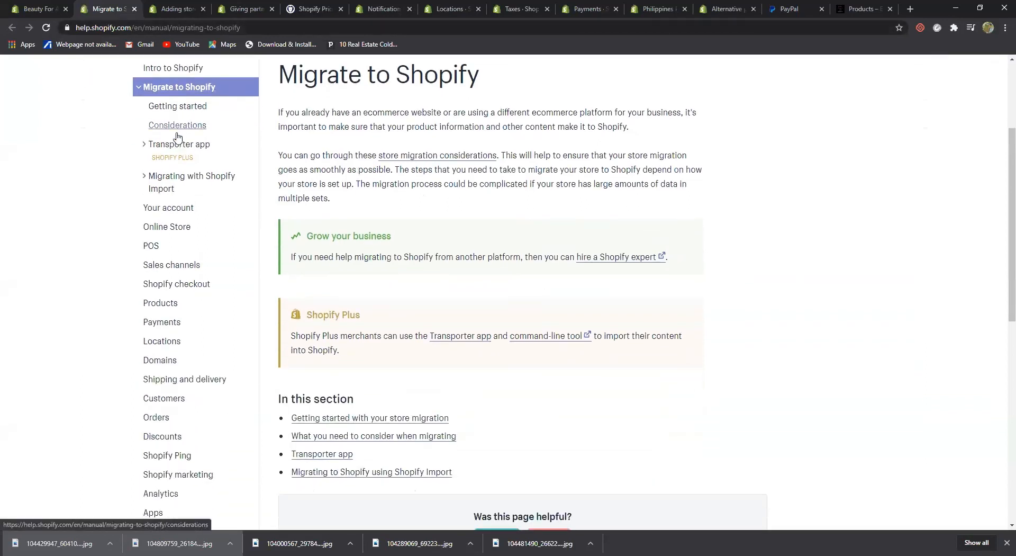